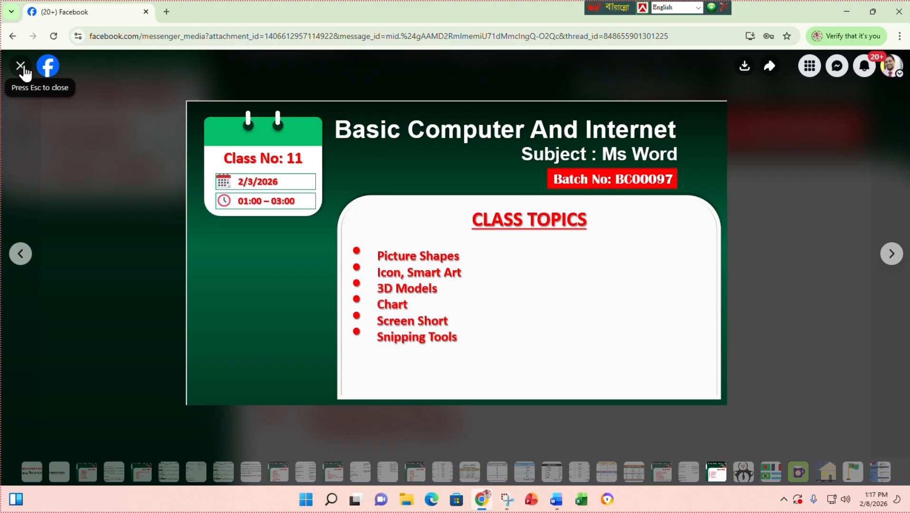
# - Minimize the browser showing the class slide and bring the blank Word Document1 back
pyautogui.click(847, 12)
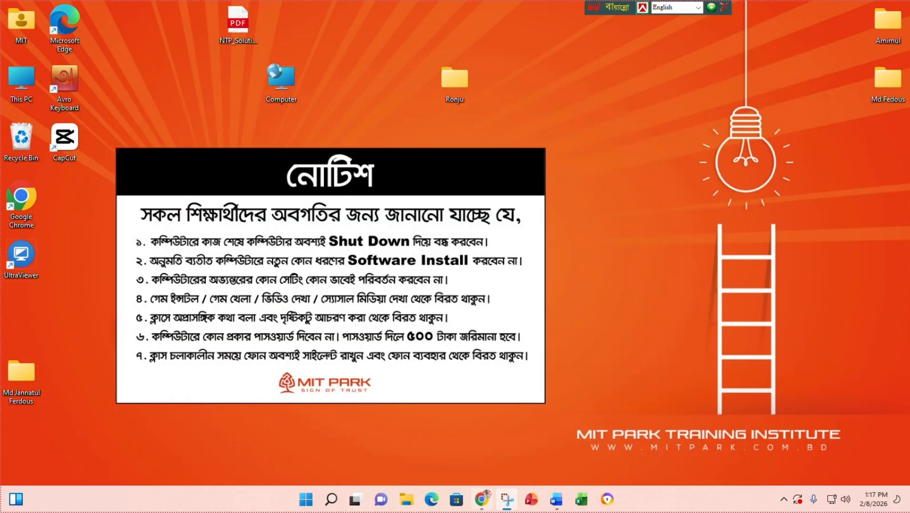
pyautogui.click(555, 499)
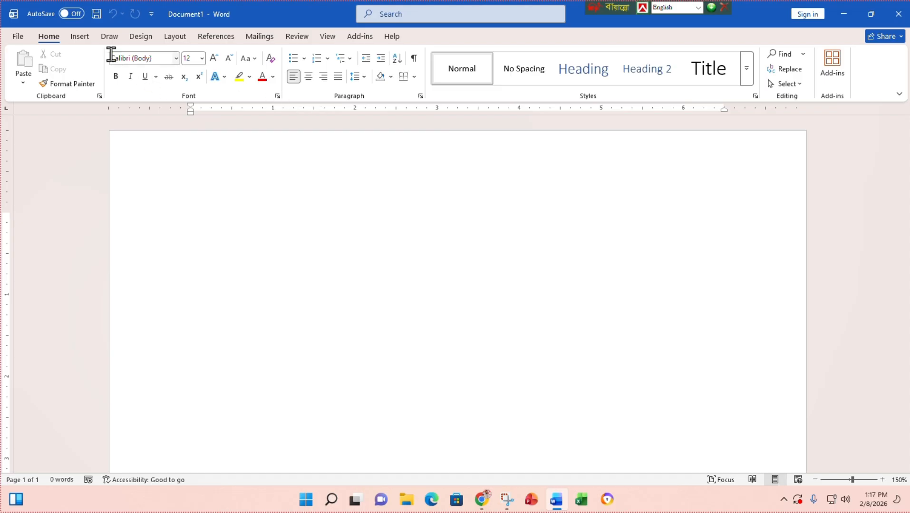
# - Open Word's stock Icons library through Insert > Icons
pyautogui.click(79, 37)
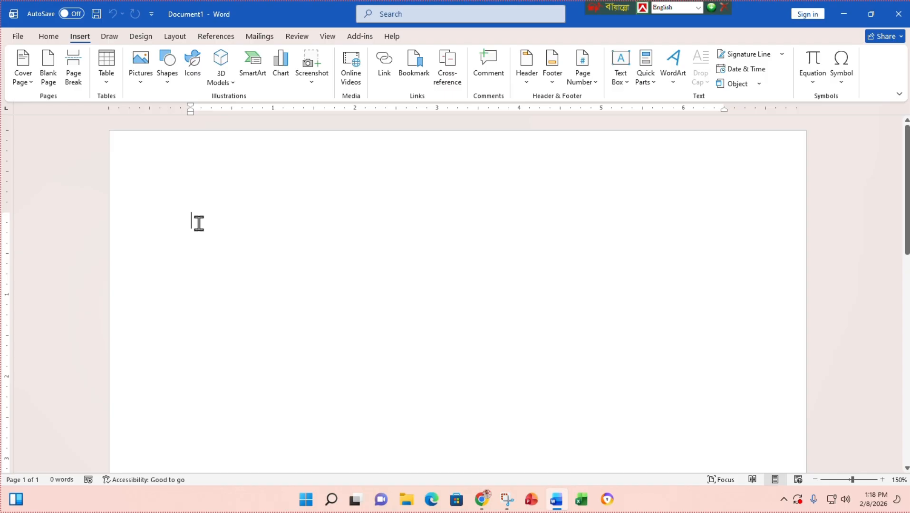
pyautogui.click(199, 62)
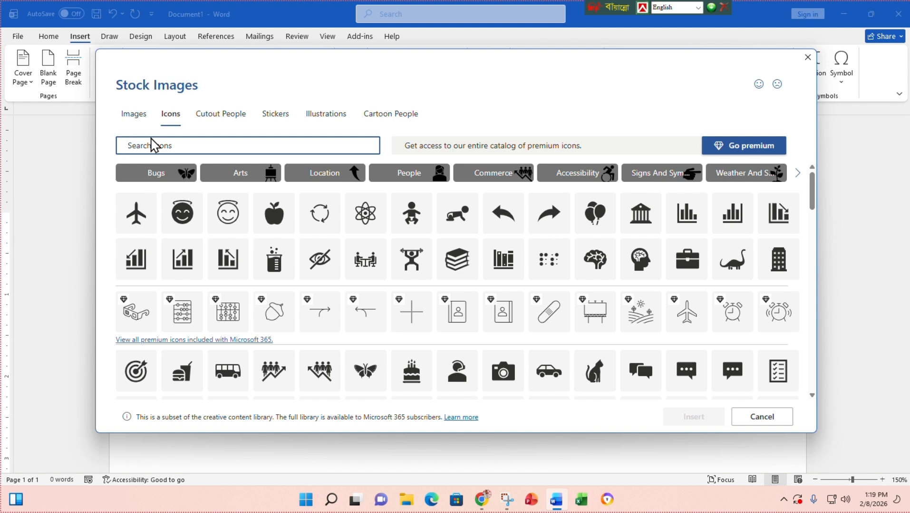
# - Browse the icon categories Bugs, Arts, Location, People and Commerce
pyautogui.scroll(-2, 347, 288)
pyautogui.scroll(-8, 352, 298)
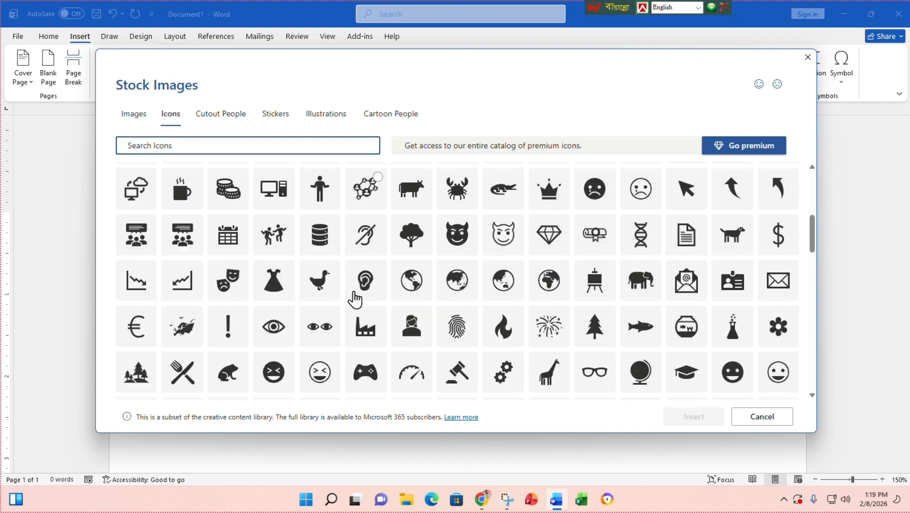
pyautogui.scroll(4, 354, 300)
pyautogui.scroll(4, 354, 299)
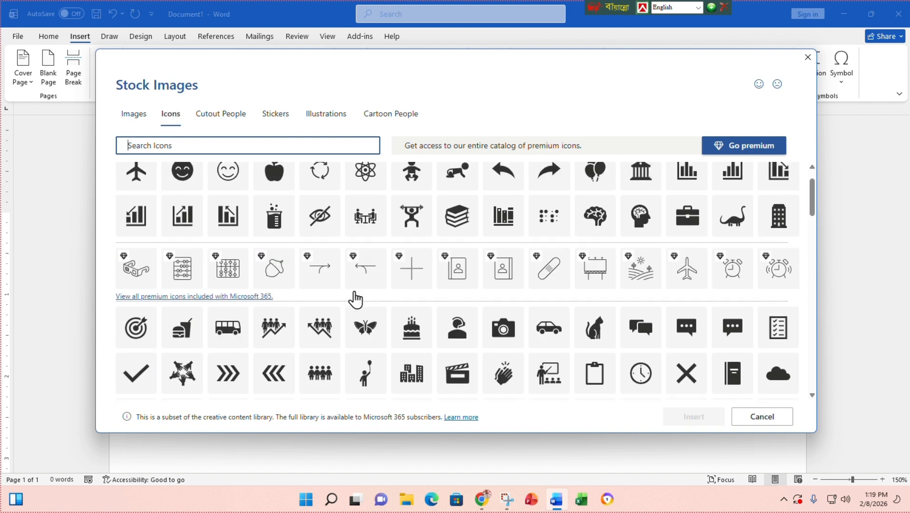
pyautogui.click(156, 175)
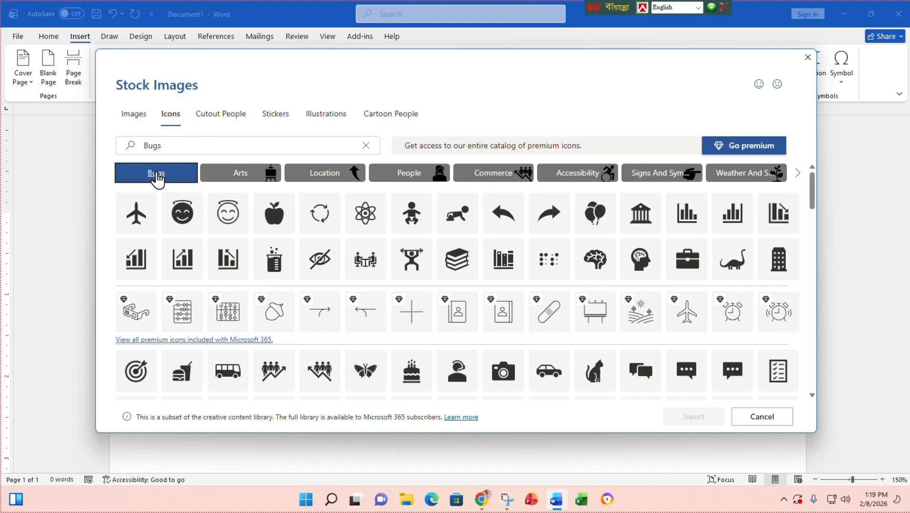
pyautogui.click(239, 175)
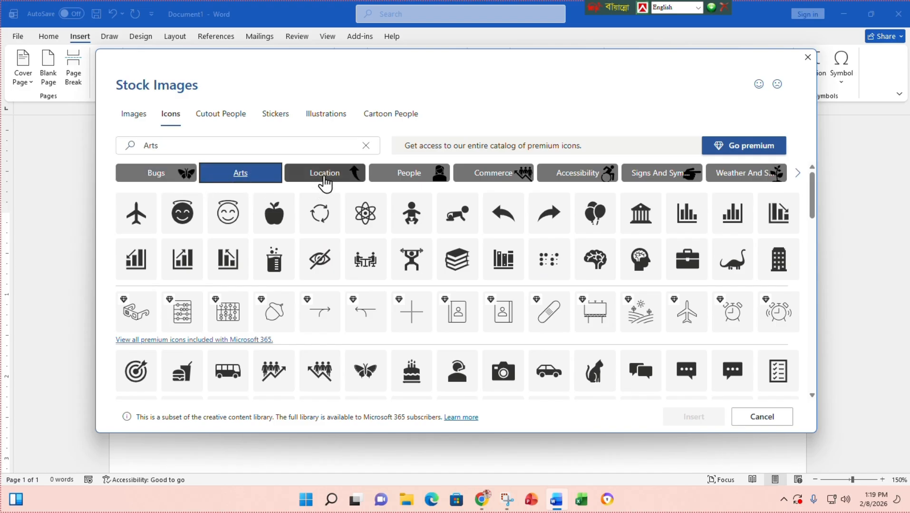
pyautogui.click(324, 177)
pyautogui.click(402, 176)
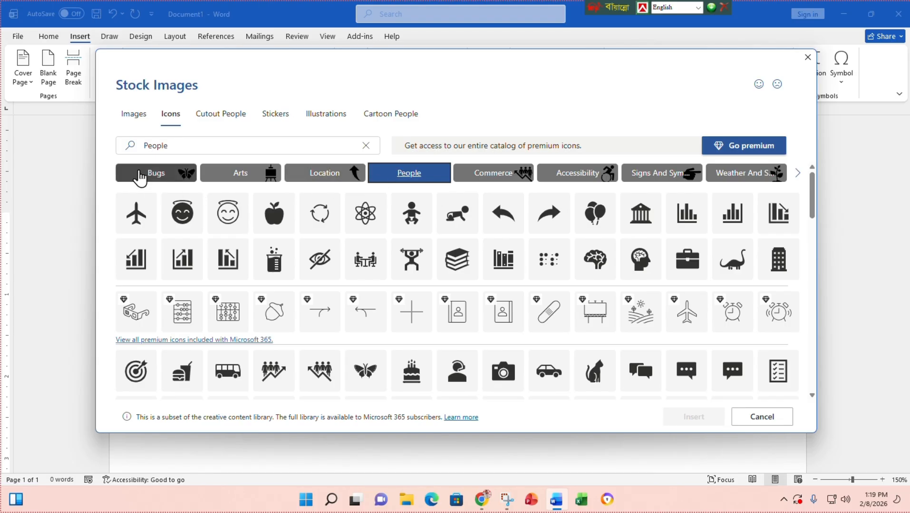
pyautogui.moveTo(812, 188)
pyautogui.mouseDown()
pyautogui.moveTo(806, 389)
pyautogui.moveTo(823, 211)
pyautogui.moveTo(814, 185)
pyautogui.mouseUp()
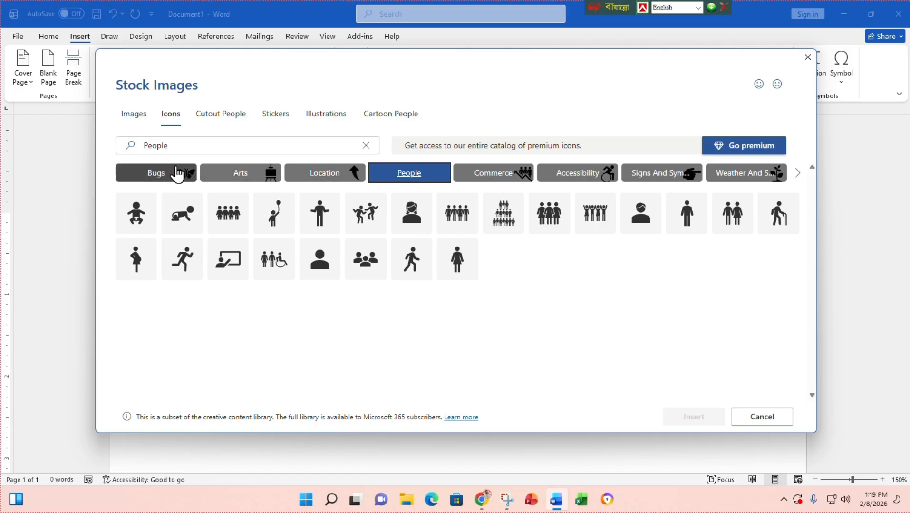
pyautogui.click(505, 179)
pyautogui.click(242, 179)
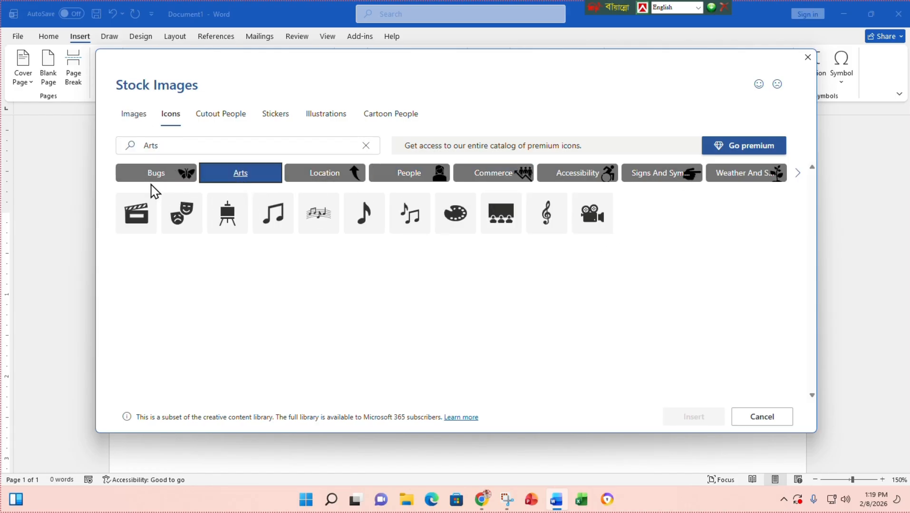
pyautogui.click(140, 174)
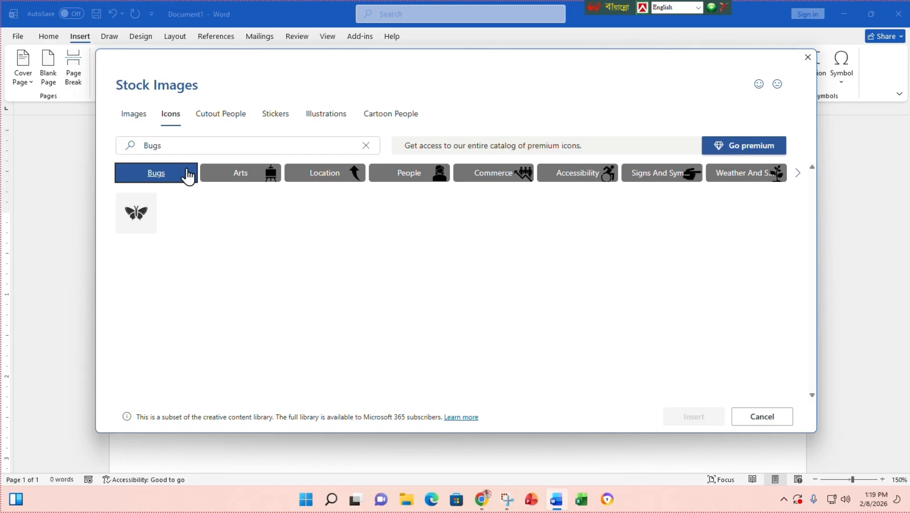
# - Compare Images, Cutout People, Stickers, Illustrations and Cartoon People results for Bugs, then close the library
pyautogui.click(140, 118)
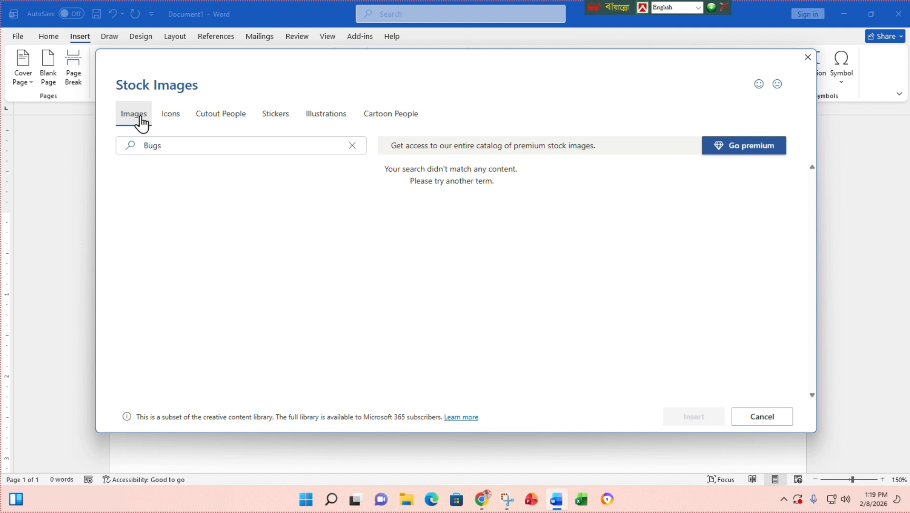
pyautogui.click(168, 118)
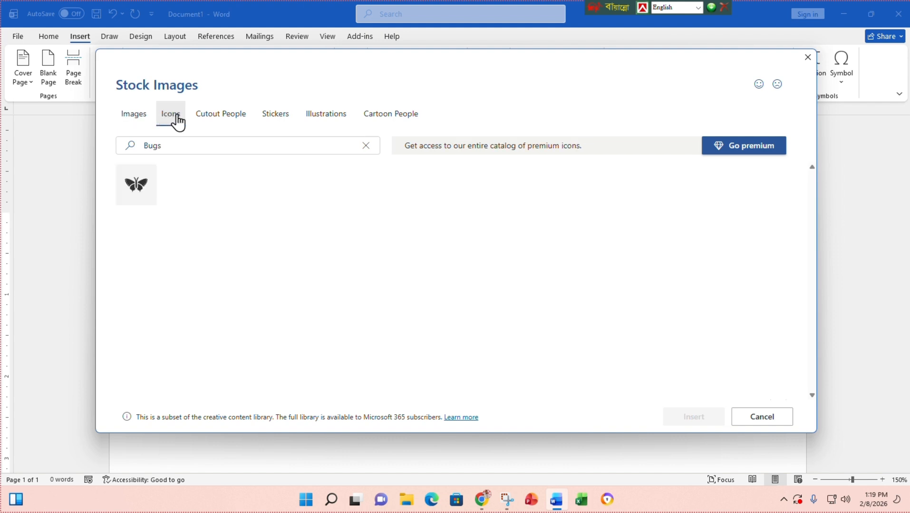
pyautogui.click(213, 125)
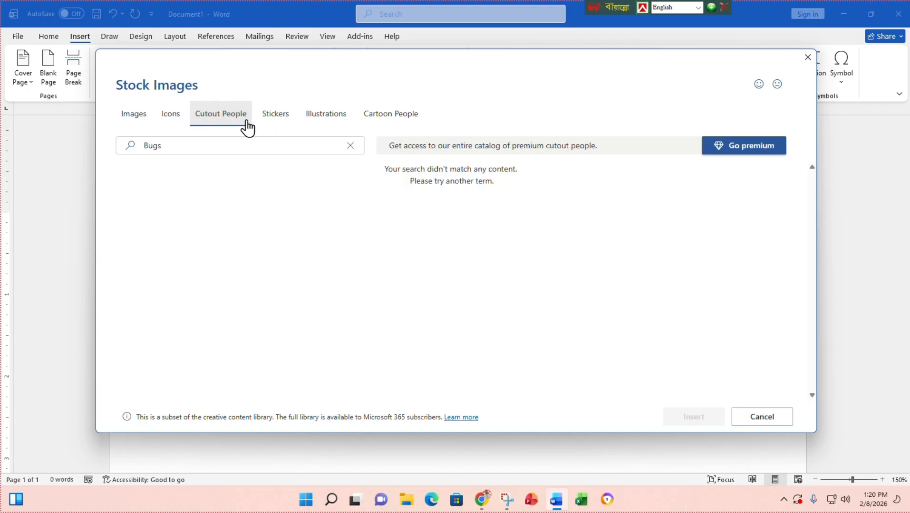
pyautogui.click(270, 120)
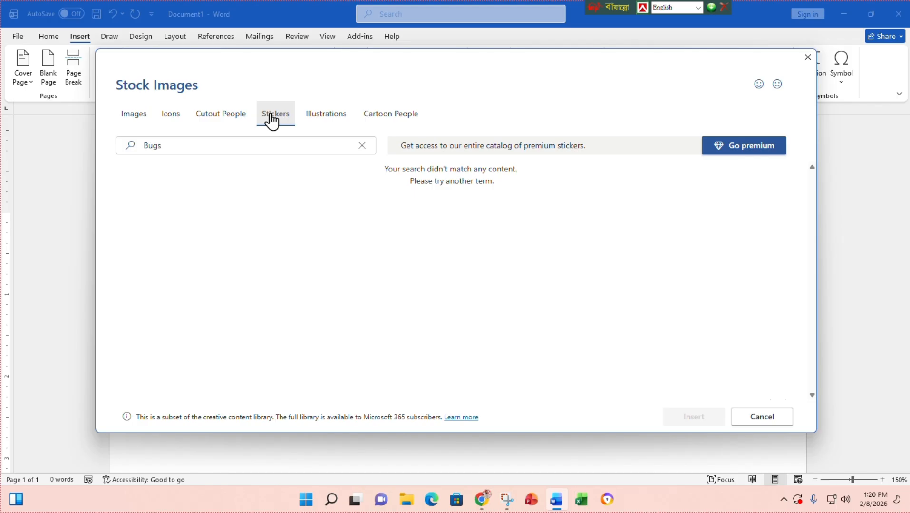
pyautogui.click(325, 122)
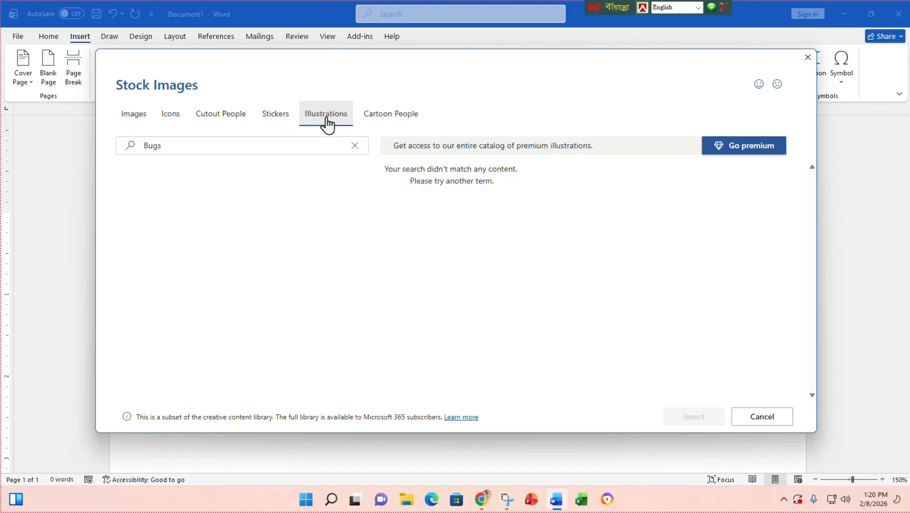
pyautogui.click(373, 122)
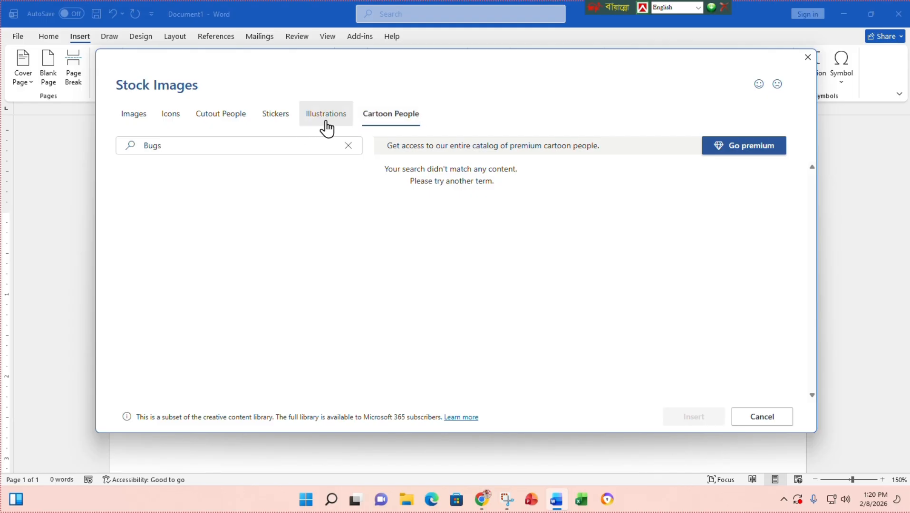
pyautogui.click(808, 57)
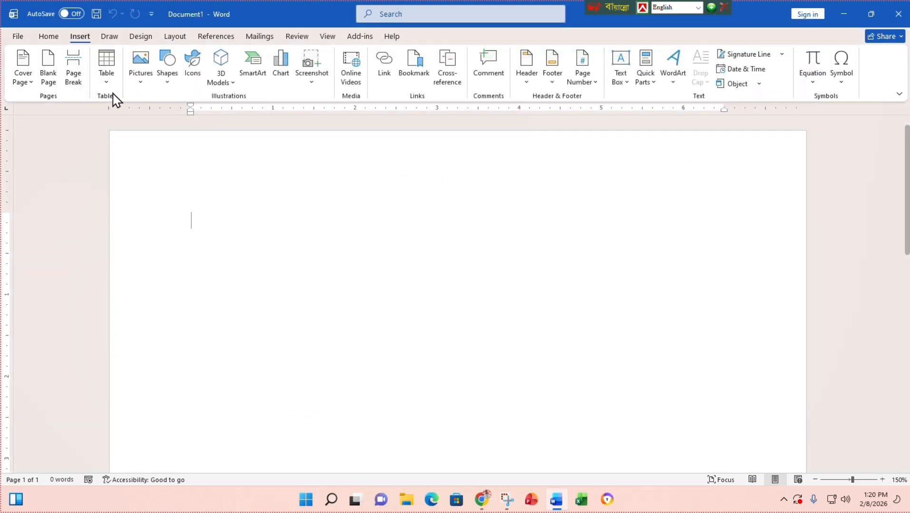
# - Reopen the icon library, view Stickers, Cutout People and Cartoon People, then return to Icons
pyautogui.click(194, 73)
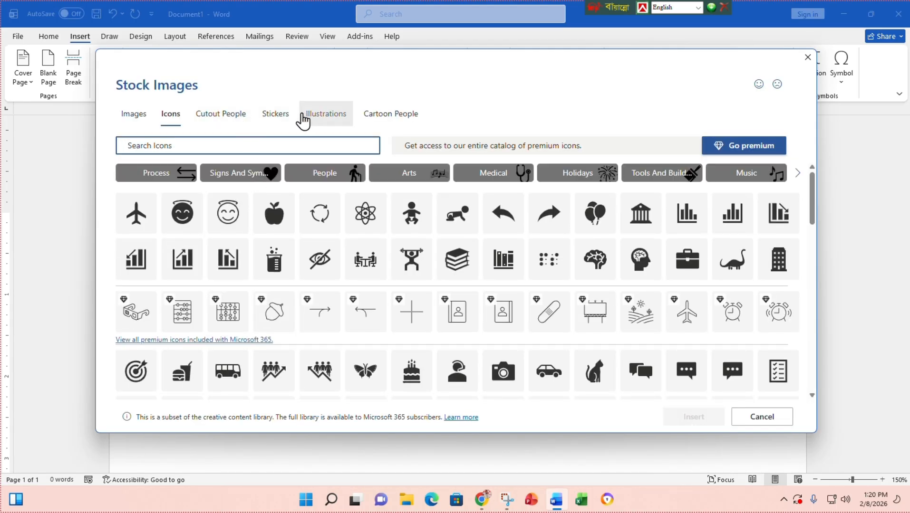
pyautogui.click(279, 115)
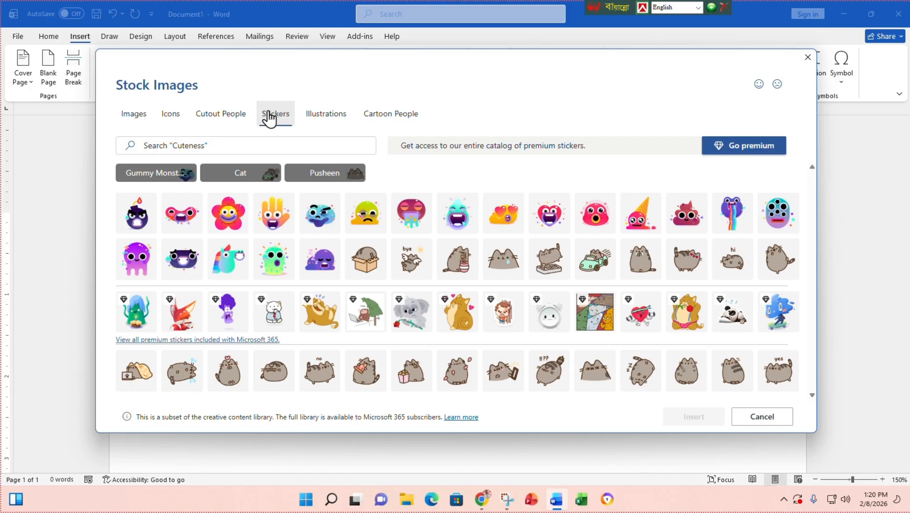
pyautogui.click(233, 121)
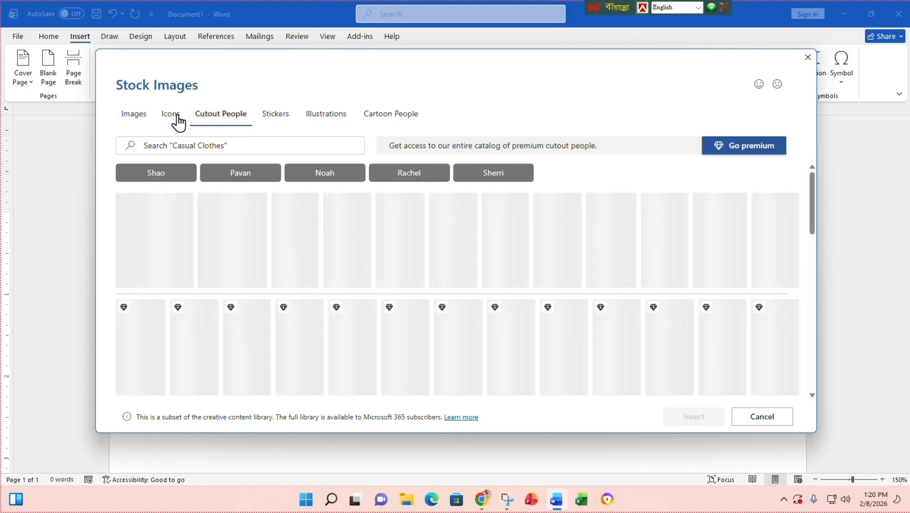
pyautogui.click(176, 121)
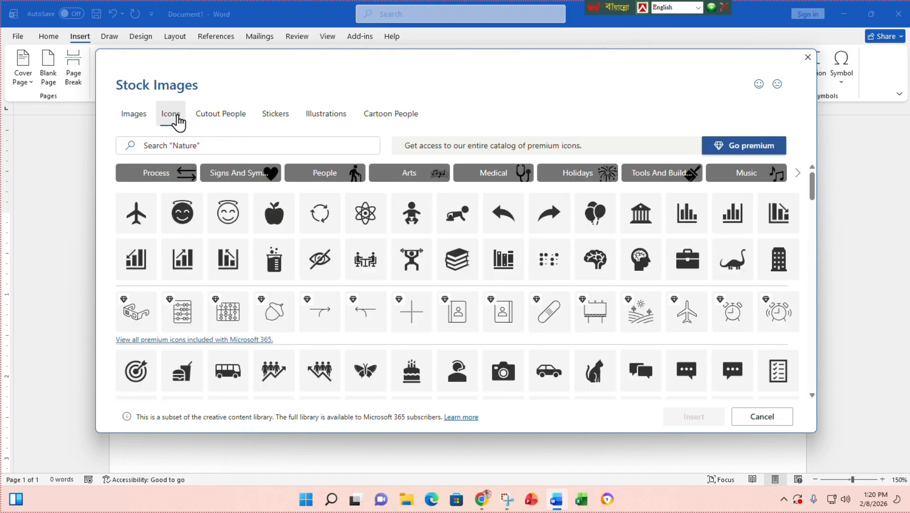
pyautogui.click(283, 121)
pyautogui.click(382, 119)
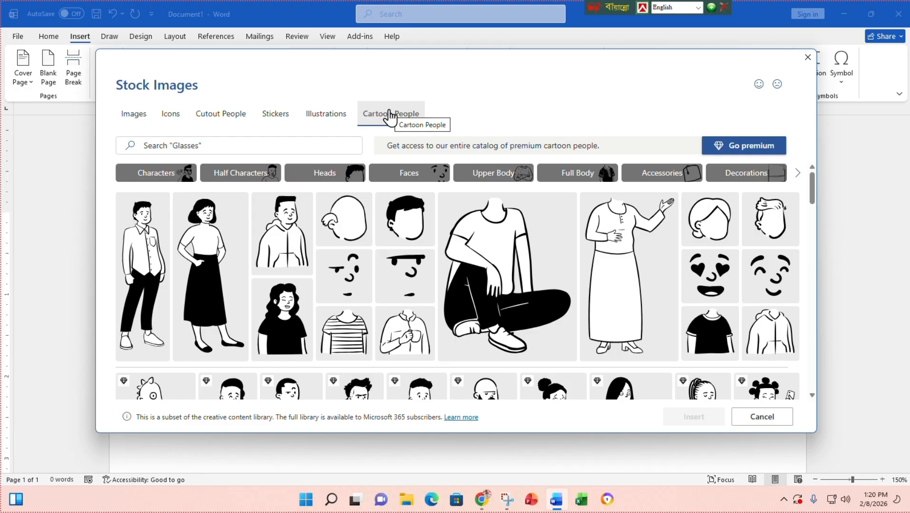
pyautogui.click(164, 119)
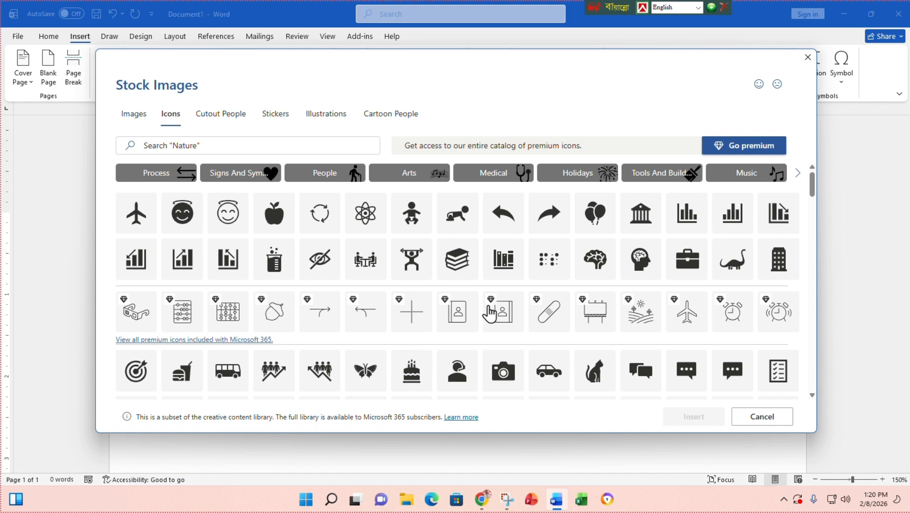
pyautogui.scroll(-7, 270, 310)
pyautogui.scroll(3, 278, 316)
# - Try icon searches for 'L', 'P' and 'Email', clearing each to restore the full grid
pyautogui.click(207, 146)
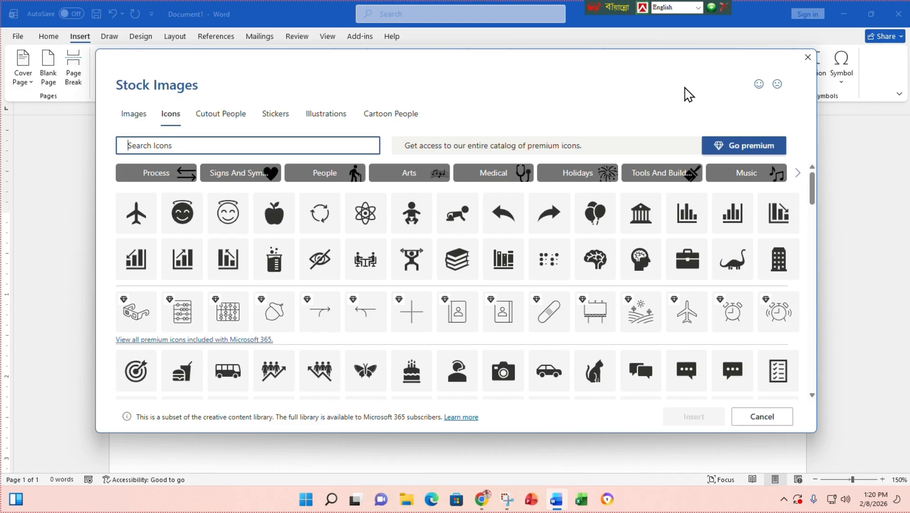
pyautogui.write('Location')
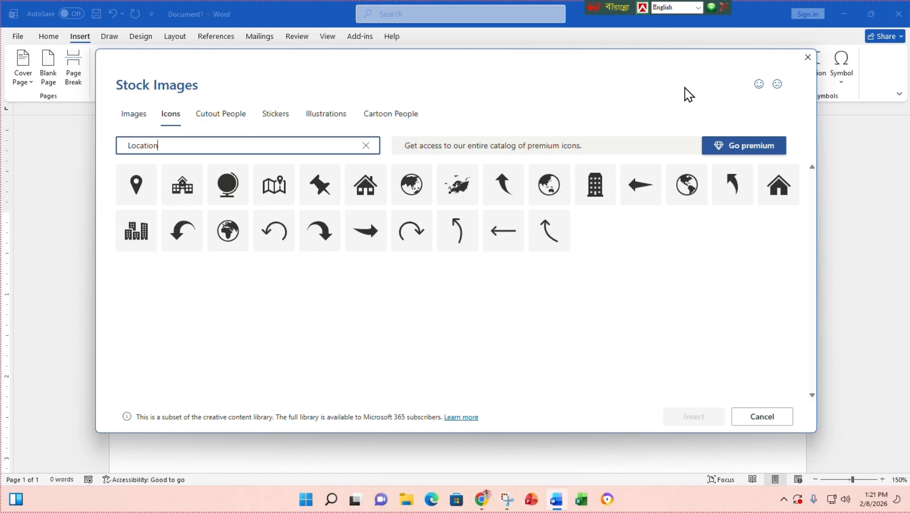
pyautogui.press('BackSpace')
pyautogui.press('BackSpace')
pyautogui.press('BackSpace')
pyautogui.press('BackSpace')
pyautogui.press('BackSpace')
pyautogui.press('BackSpace')
pyautogui.press('BackSpace')
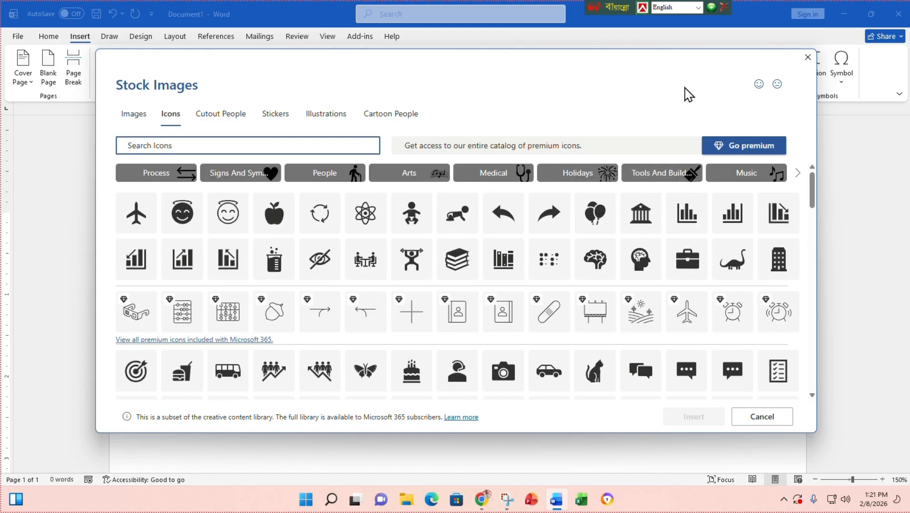
pyautogui.write('P')
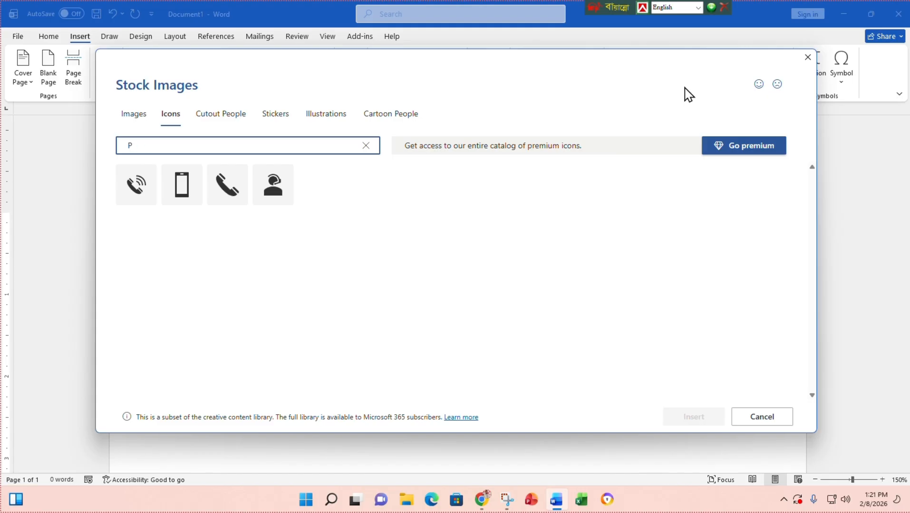
pyautogui.press('BackSpace')
pyautogui.write('Email')
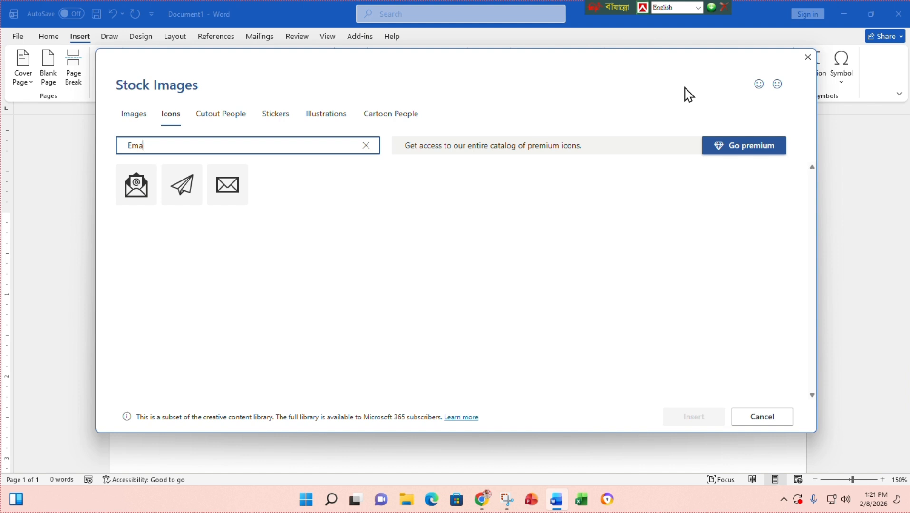
pyautogui.press('BackSpace')
pyautogui.press('BackSpace')
pyautogui.press('BackSpace')
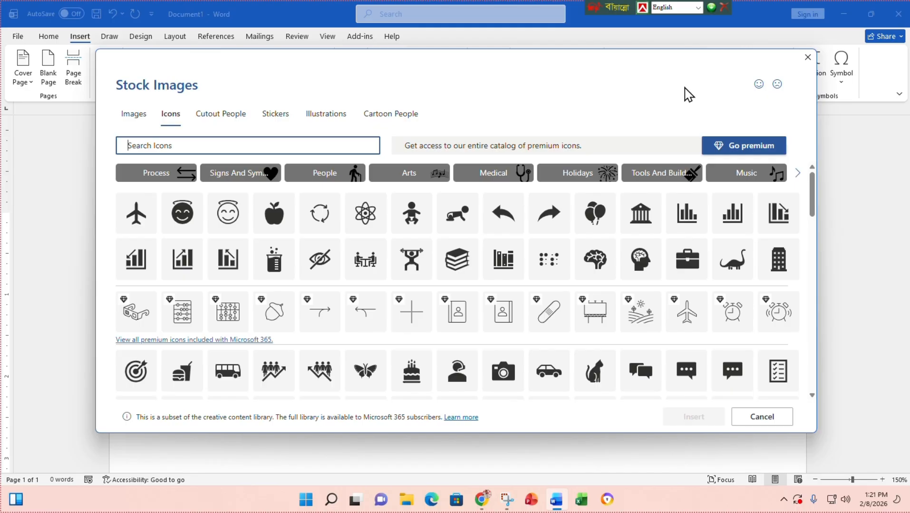
# - Insert the black car icon and shrink it slightly from its corner handle
pyautogui.click(560, 361)
pyautogui.click(680, 423)
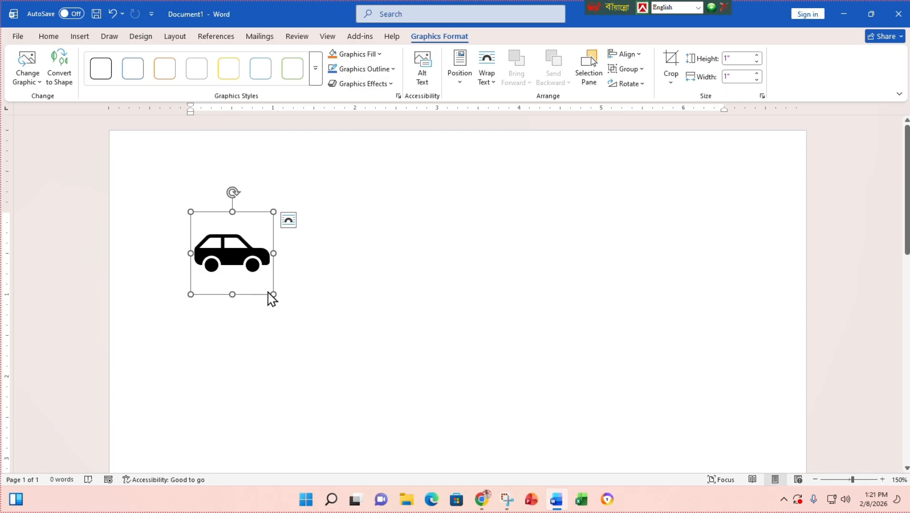
pyautogui.moveTo(273, 294)
pyautogui.mouseDown()
pyautogui.moveTo(207, 229)
pyautogui.moveTo(313, 334)
pyautogui.moveTo(269, 290)
pyautogui.mouseUp()
# - Set the car icon to In Front of Text wrapping and drag it toward the page centre
pyautogui.click(452, 237)
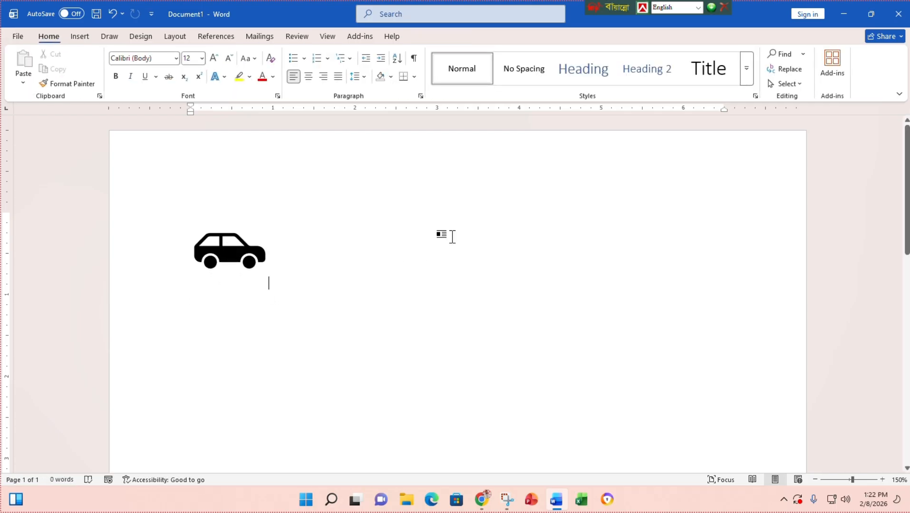
pyautogui.click(243, 250)
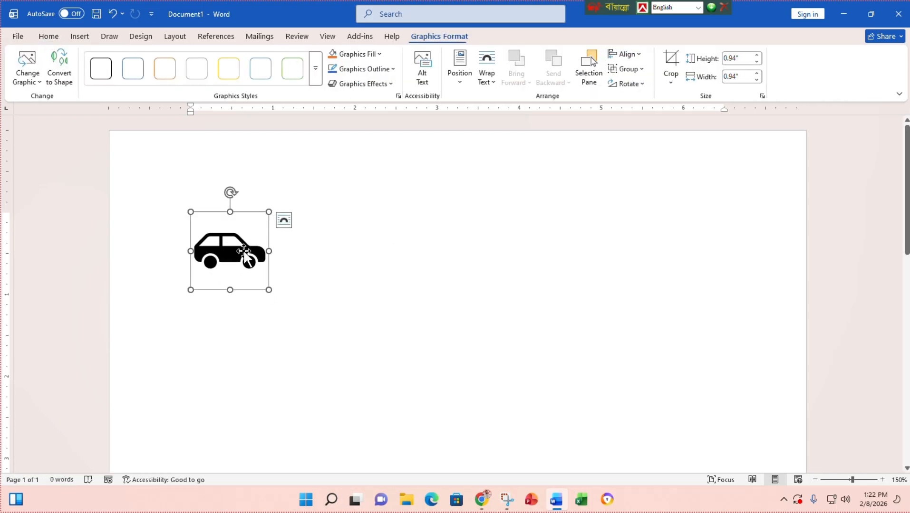
pyautogui.click(286, 223)
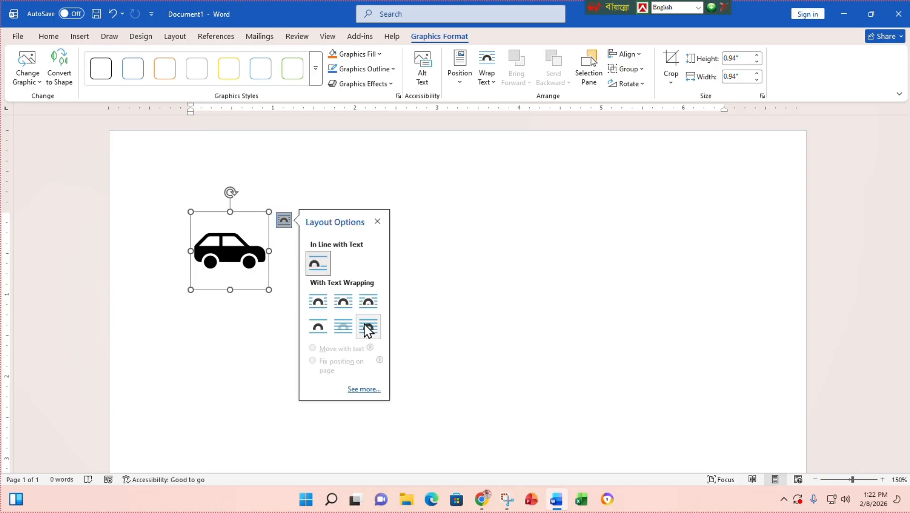
pyautogui.click(368, 328)
pyautogui.moveTo(227, 246); pyautogui.dragTo(396, 250)
pyautogui.click(672, 217)
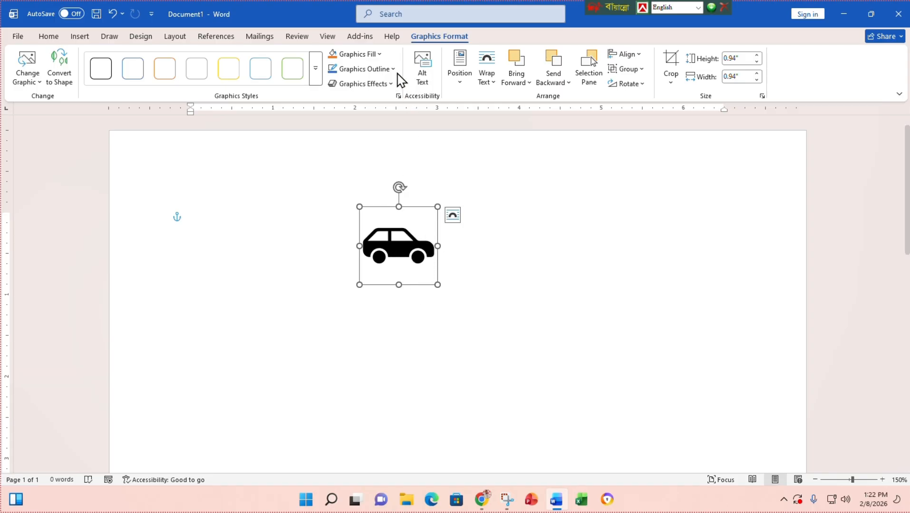
# - Fill the car icon red, then Dark Blue, and nudge it up and left
pyautogui.click(379, 54)
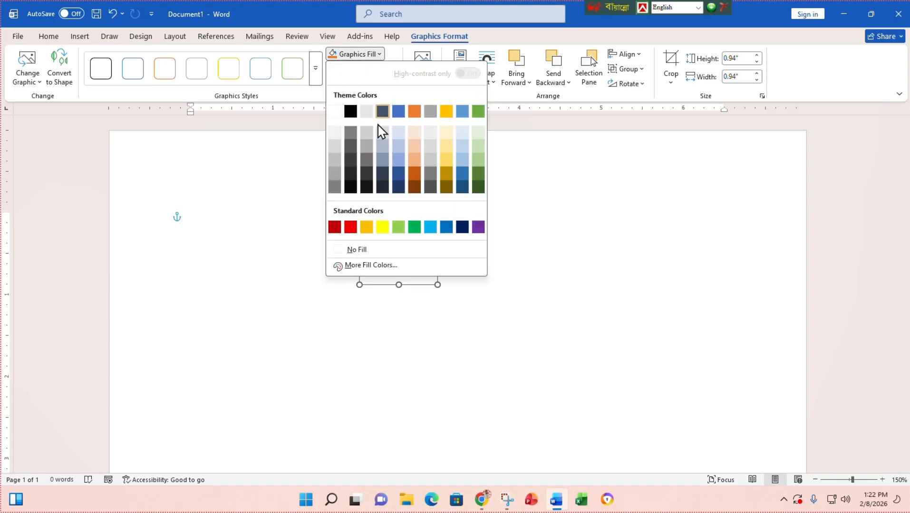
pyautogui.click(350, 227)
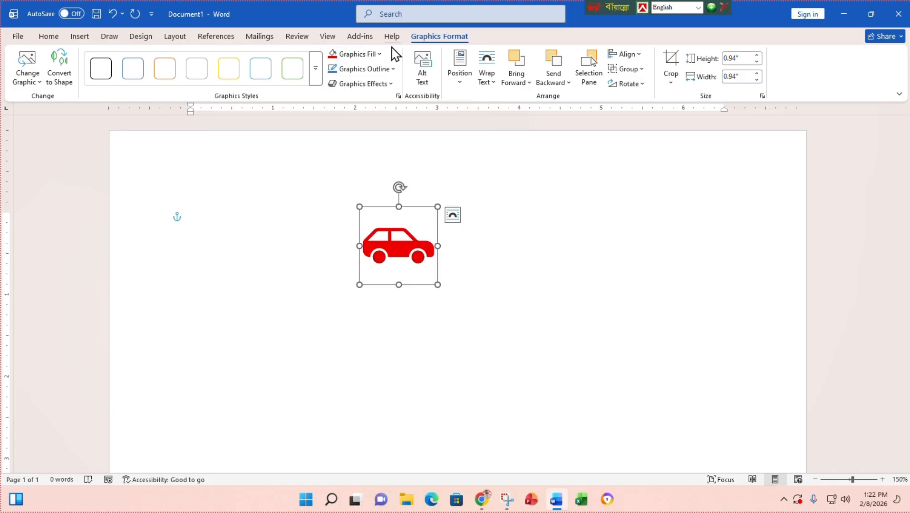
pyautogui.click(380, 54)
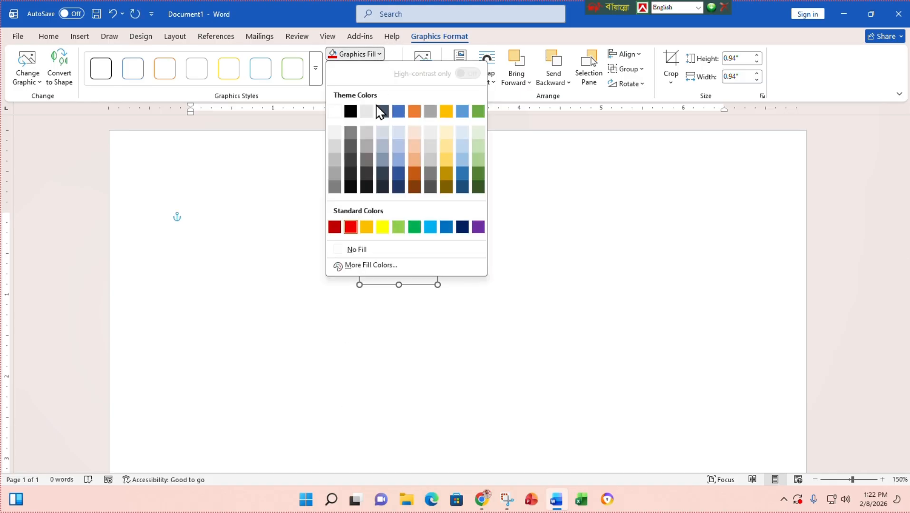
pyautogui.click(460, 227)
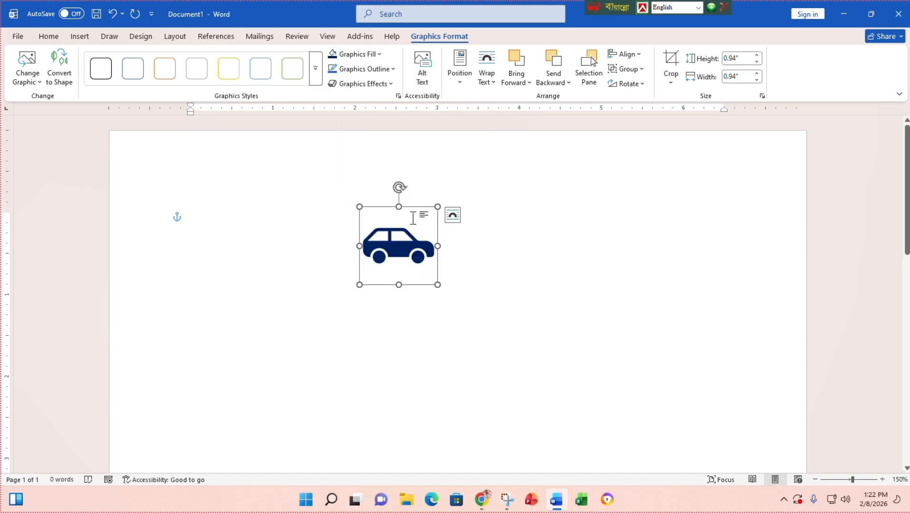
pyautogui.moveTo(411, 254); pyautogui.dragTo(346, 221)
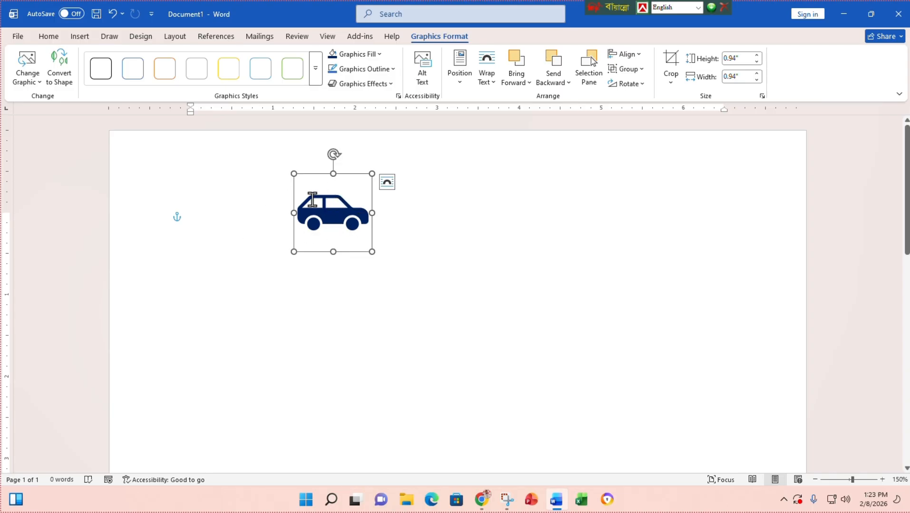
# - Convert the navy car icon to a shape and select it for formatting
pyautogui.click(65, 73)
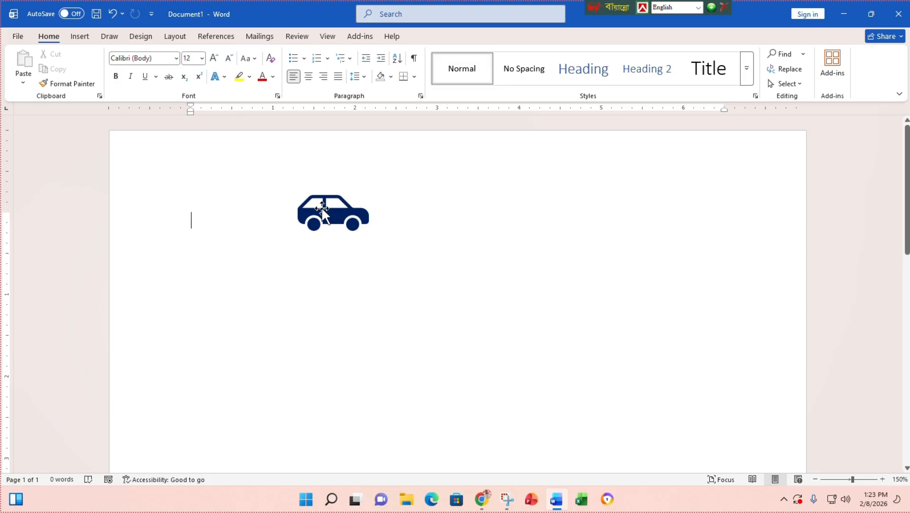
pyautogui.click(333, 210)
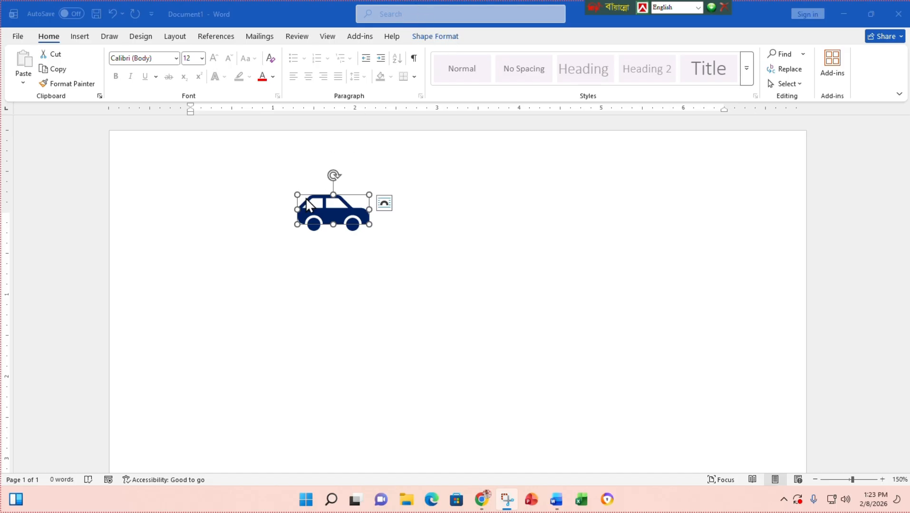
pyautogui.click(313, 226)
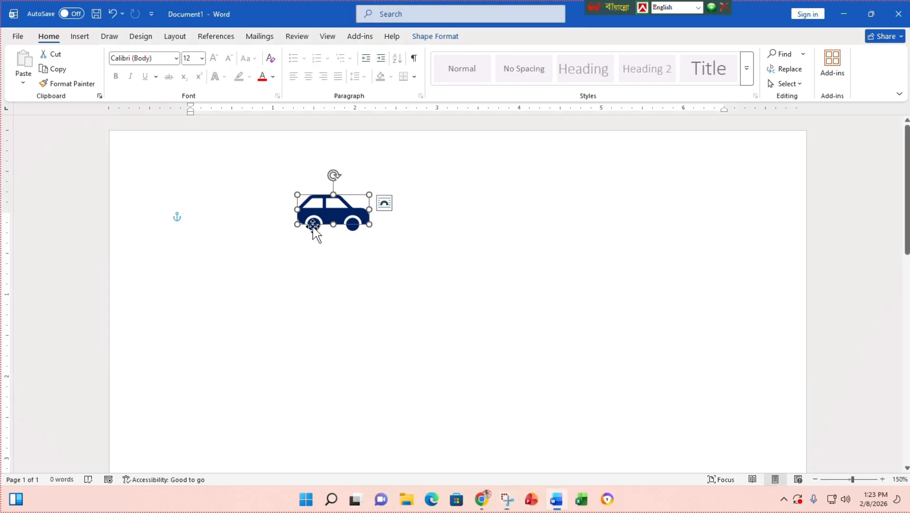
pyautogui.doubleClick(312, 226)
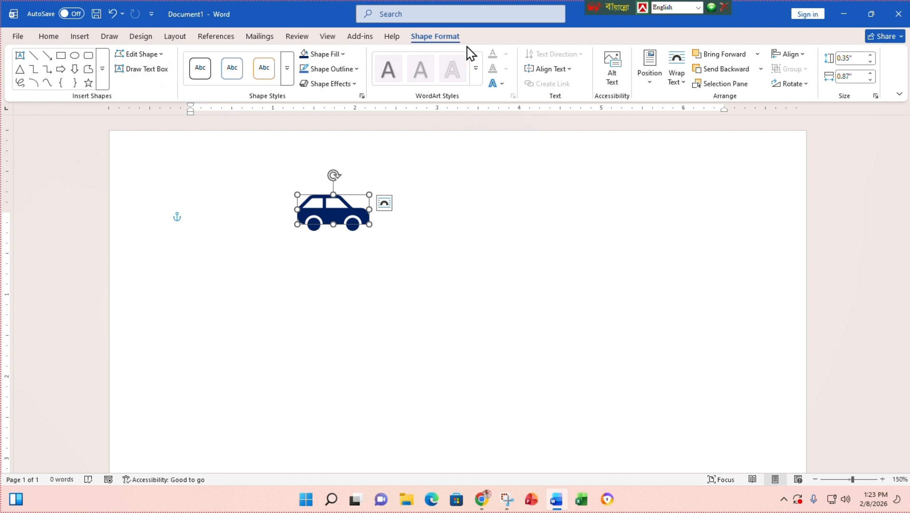
# - Undo the shape conversion, delete the car graphic, and restore the Word window size
pyautogui.hotkey('ctrl', 'z')
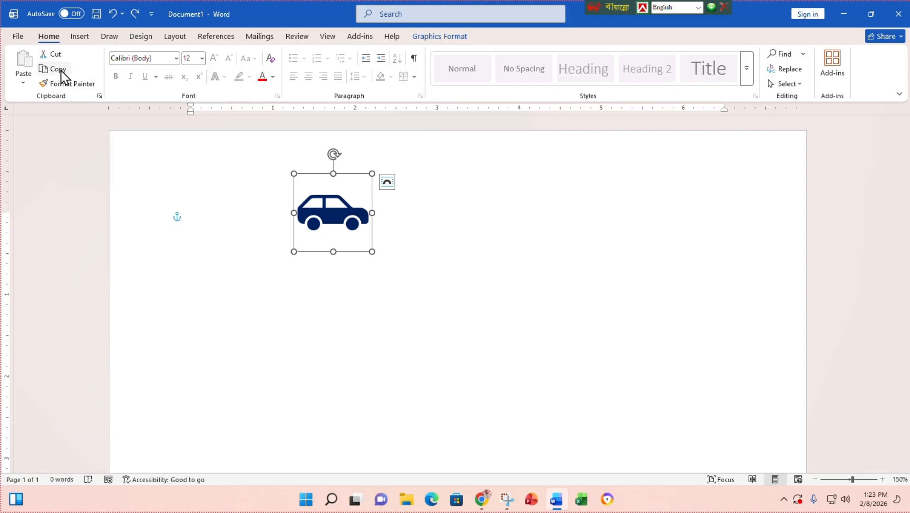
pyautogui.click(442, 39)
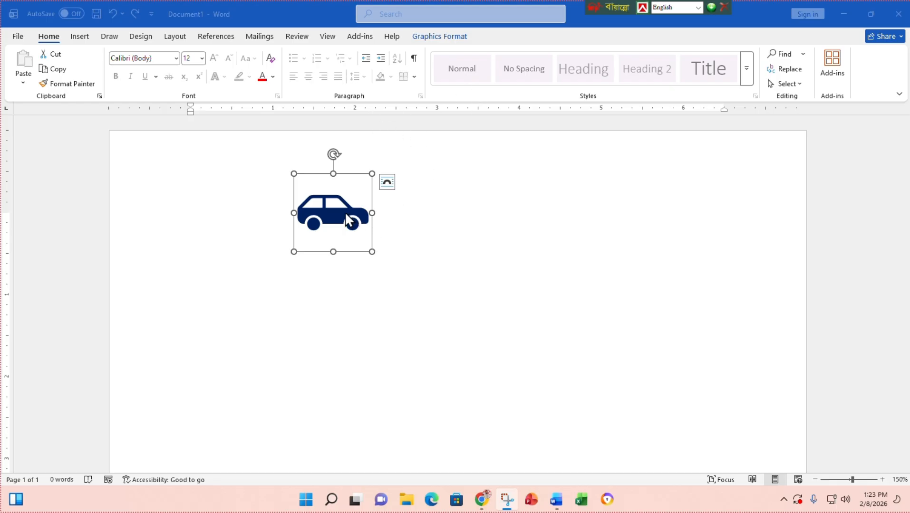
pyautogui.press('Delete')
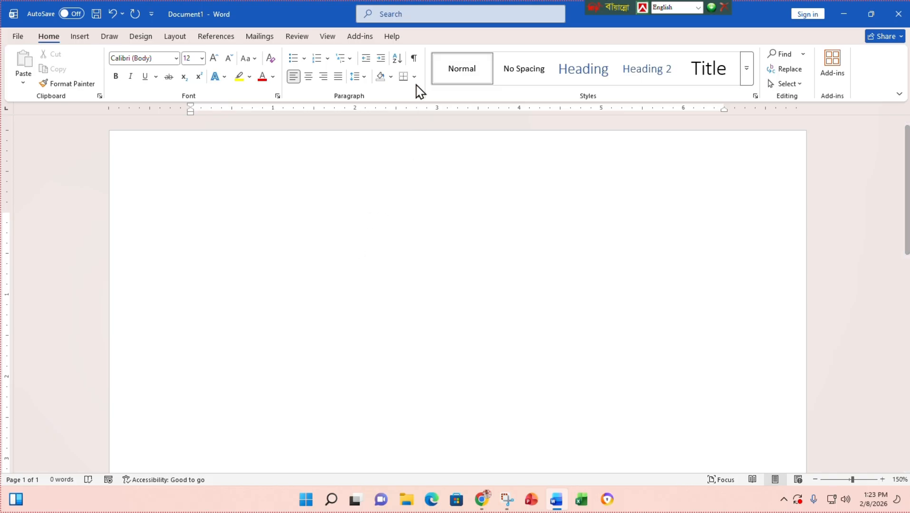
pyautogui.click(422, 33)
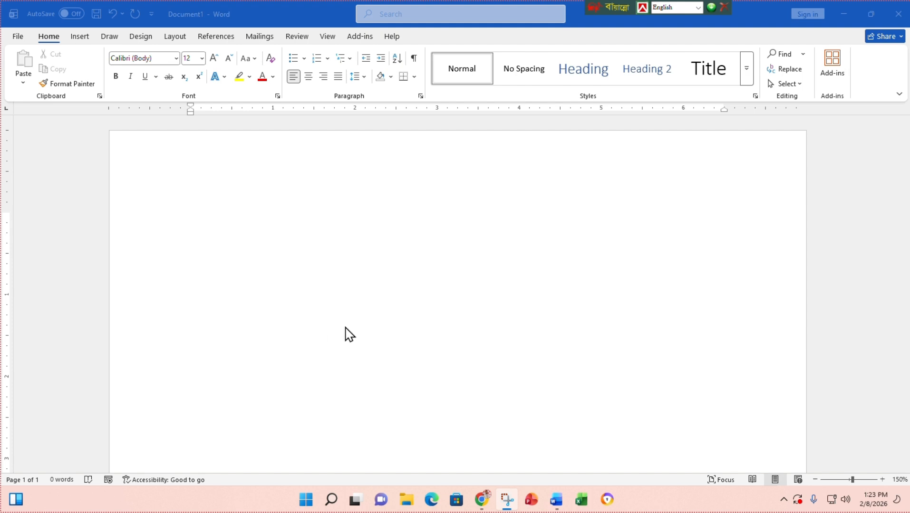
pyautogui.click(873, 14)
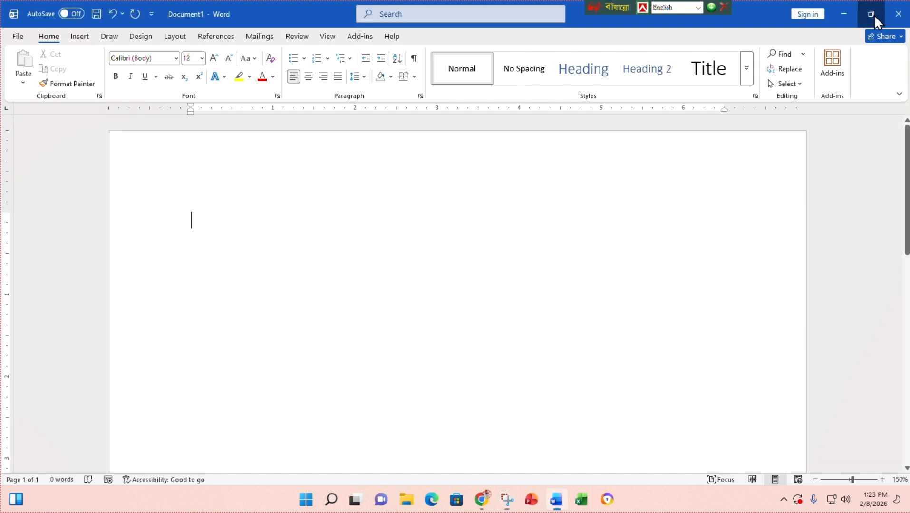
pyautogui.click(874, 15)
pyautogui.click(838, 34)
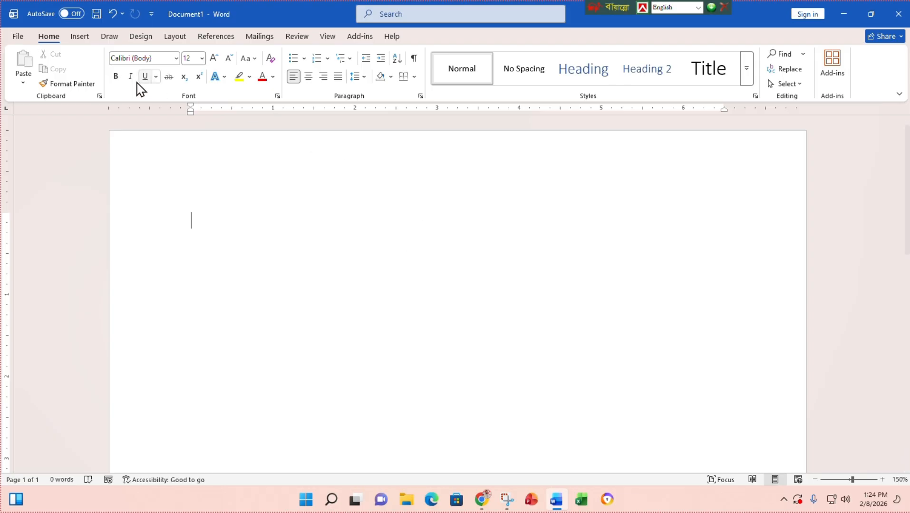
# - Insert the car icon from Word's icon library onto the page
pyautogui.click(80, 36)
pyautogui.click(170, 80)
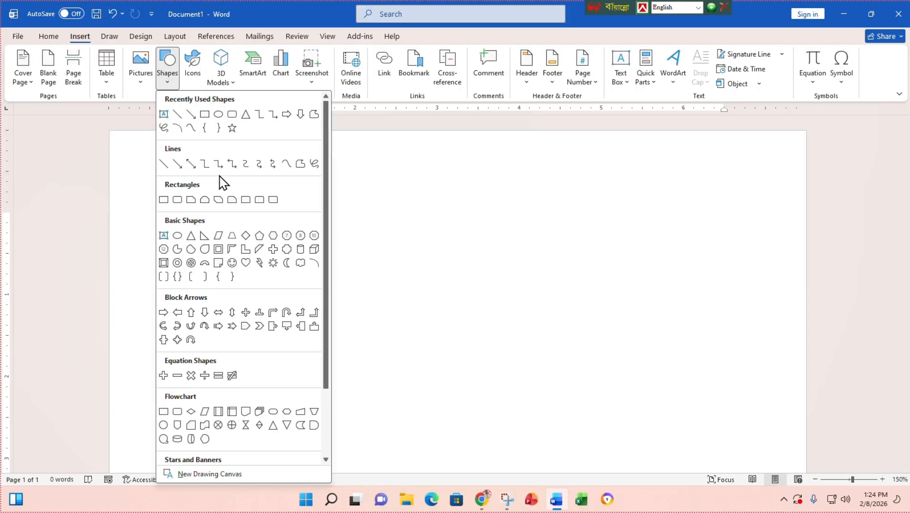
pyautogui.click(198, 82)
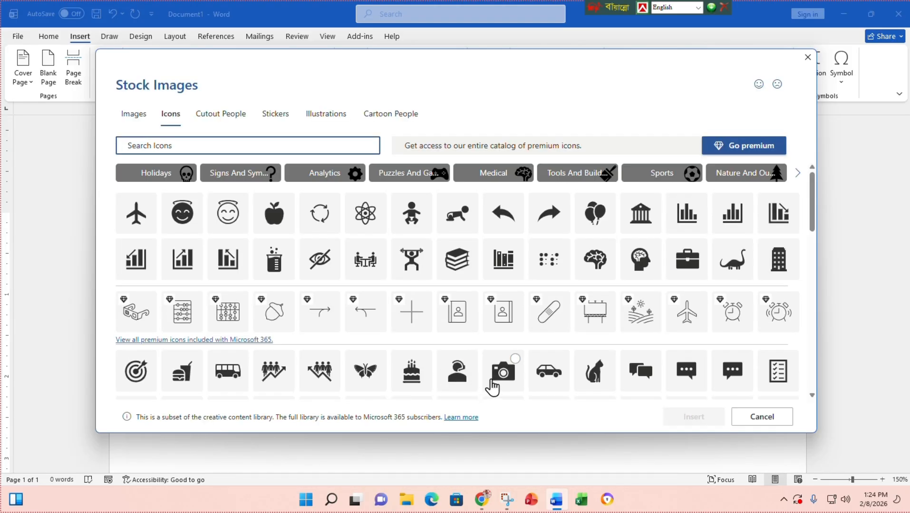
pyautogui.click(549, 372)
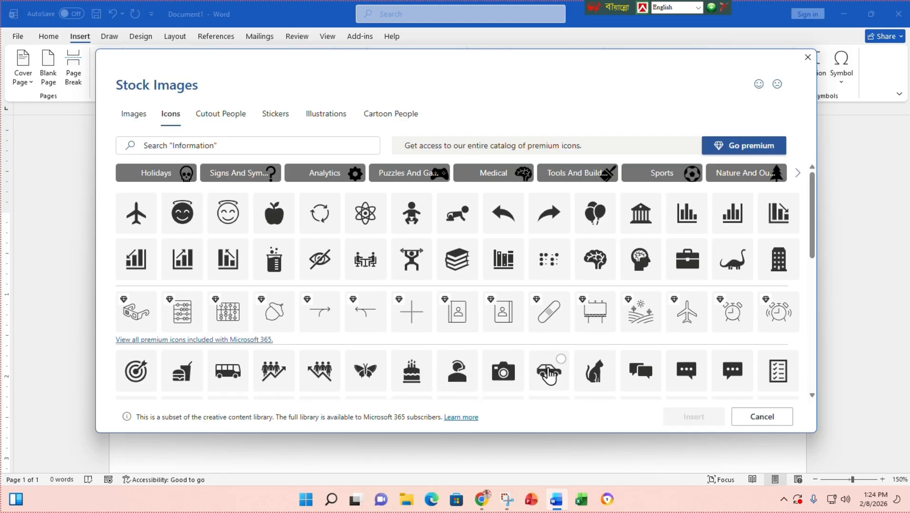
pyautogui.click(697, 422)
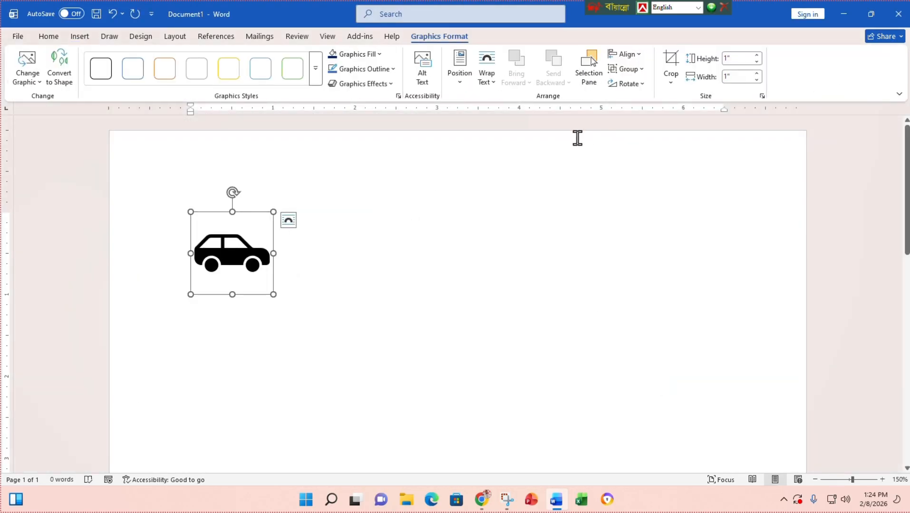
# - Restore the Word window to a smaller size, move it centre-left, and enlarge it
pyautogui.click(869, 14)
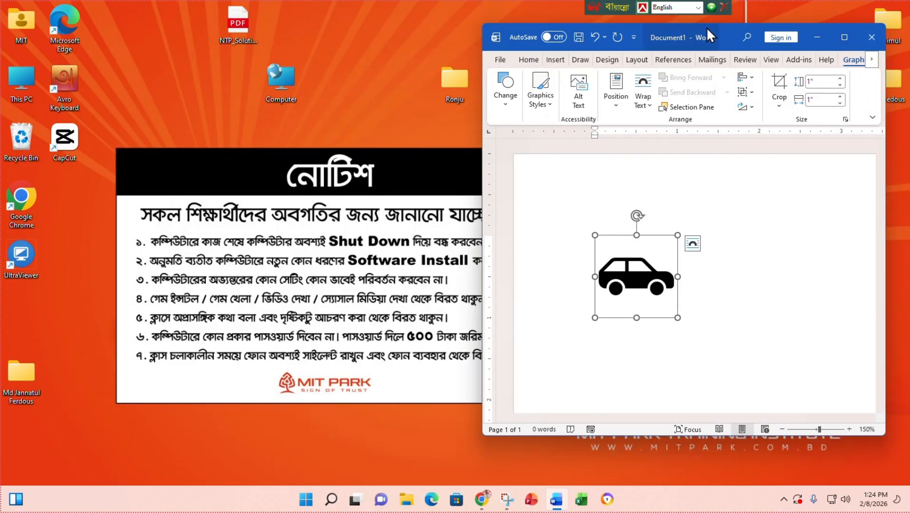
pyautogui.moveTo(707, 27); pyautogui.dragTo(464, 67)
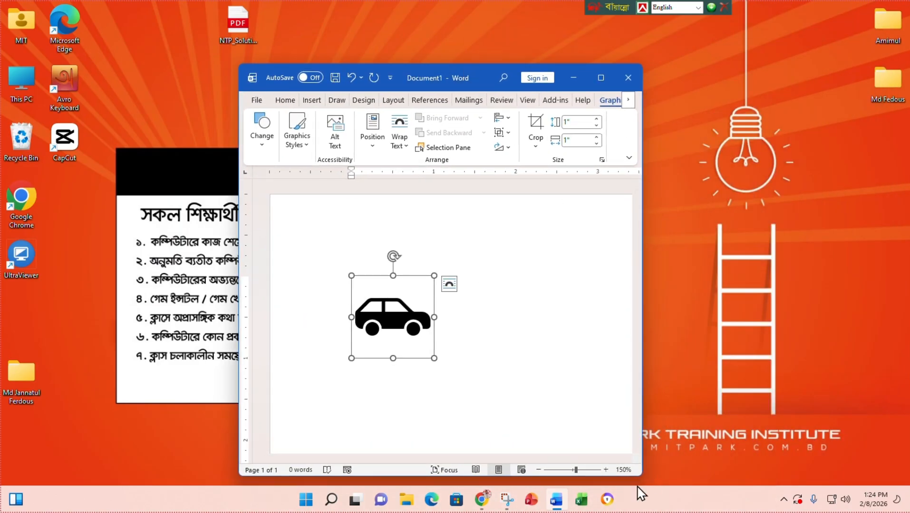
pyautogui.moveTo(641, 475); pyautogui.dragTo(874, 484)
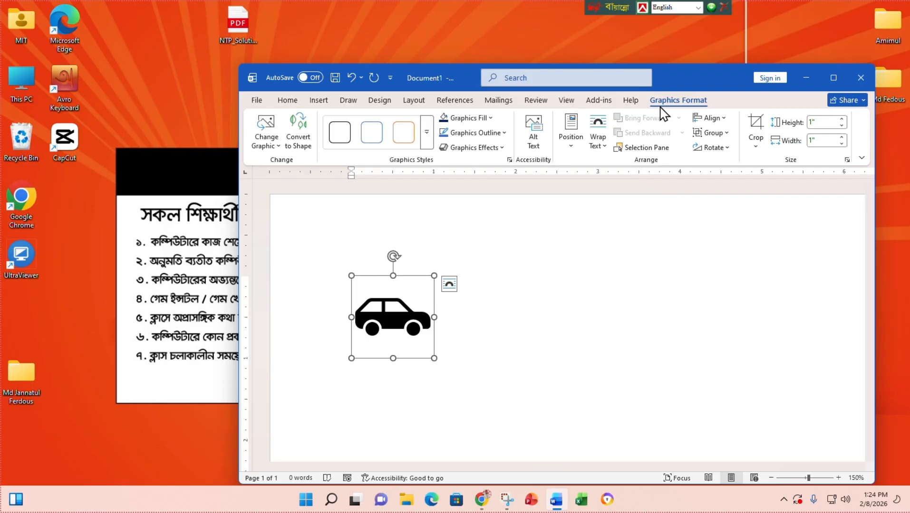
# - Convert the car icon into an editable shape and bring up its Shape Format options
pyautogui.click(298, 130)
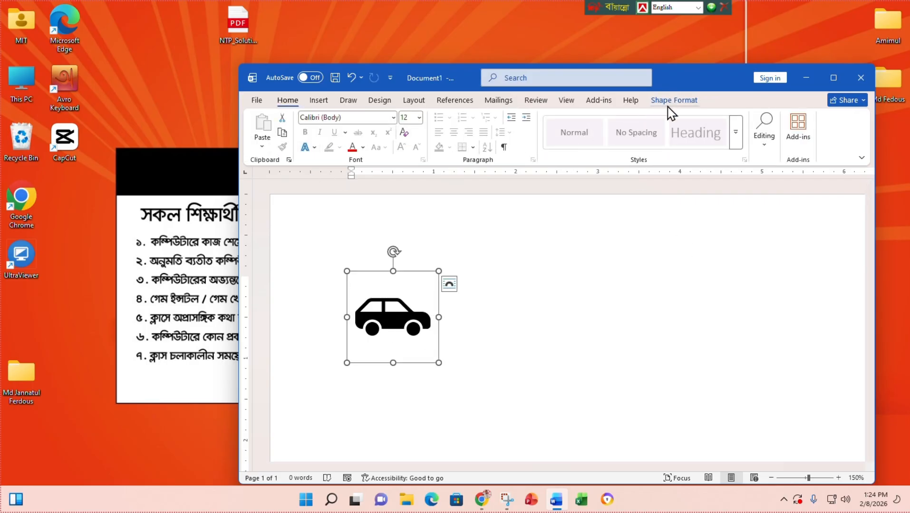
pyautogui.click(515, 301)
pyautogui.click(402, 309)
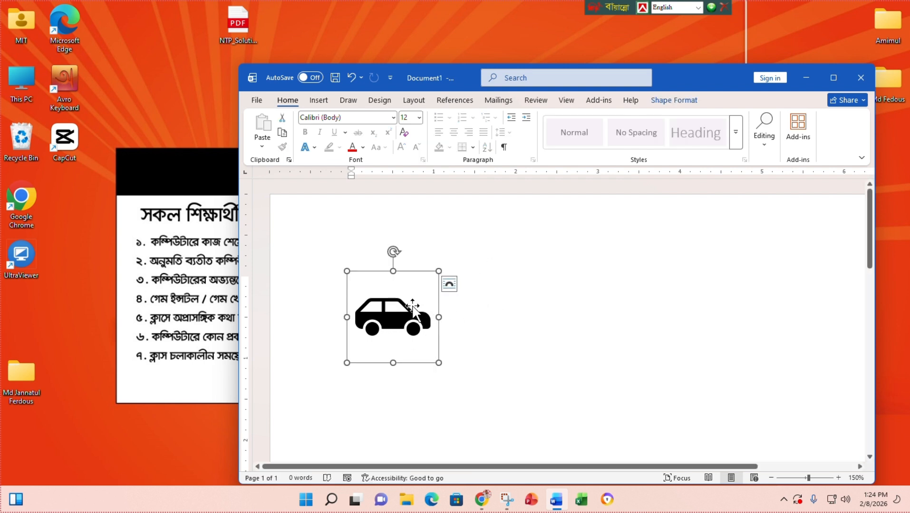
pyautogui.click(682, 98)
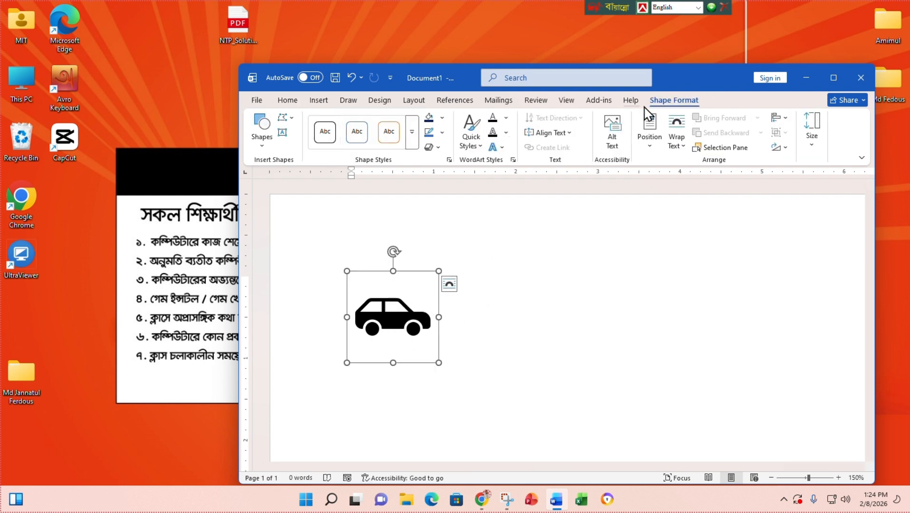
# - Set the car's wrapping to In Front of Text and move it up and right
pyautogui.rightClick(388, 312)
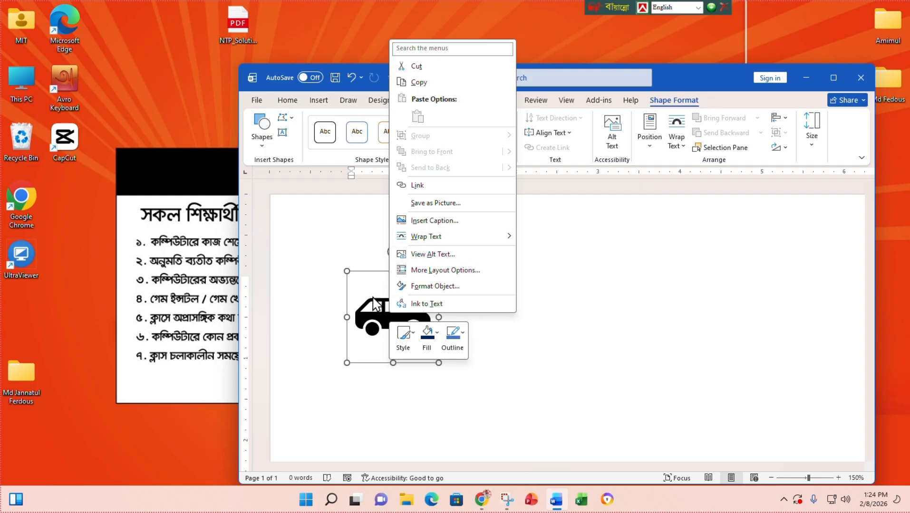
pyautogui.press('Escape')
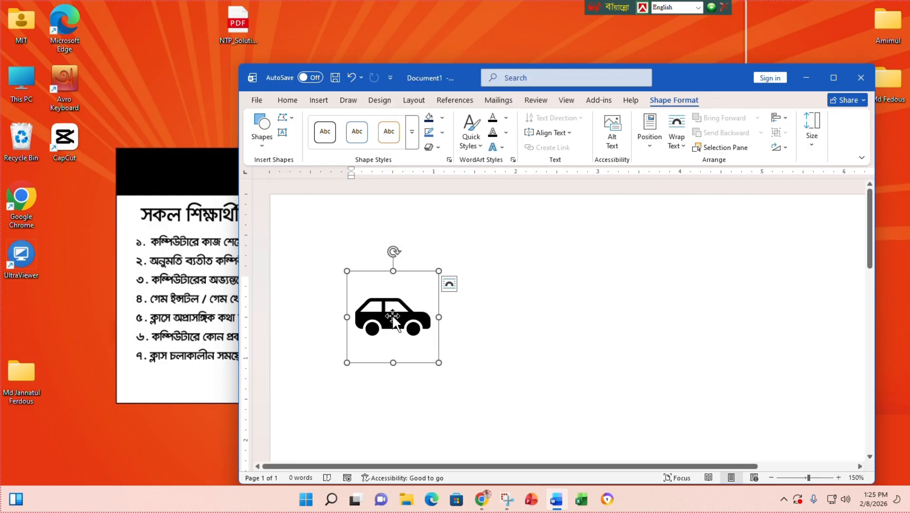
pyautogui.click(588, 300)
pyautogui.click(427, 317)
pyautogui.click(450, 284)
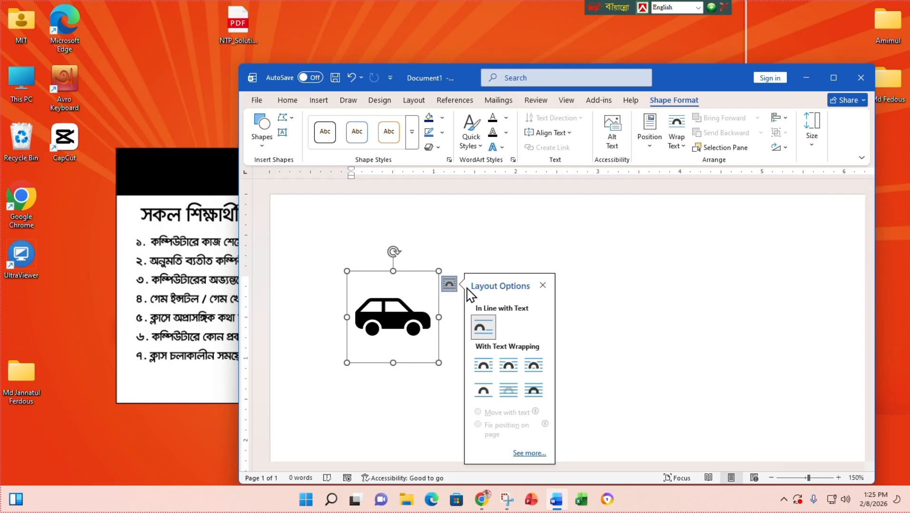
pyautogui.click(533, 390)
pyautogui.moveTo(386, 315); pyautogui.dragTo(457, 271)
# - Ungroup the car into body and wheel pieces, undoing the accidental part moves
pyautogui.click(782, 133)
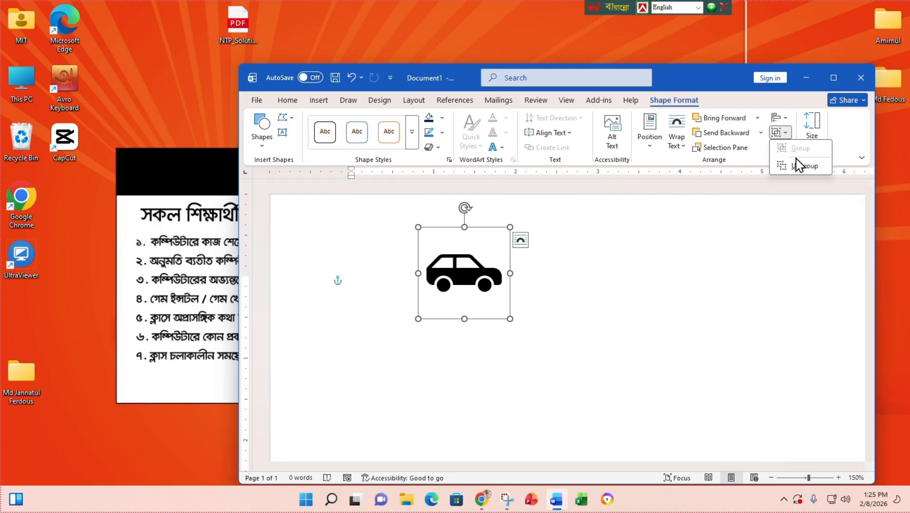
pyautogui.click(800, 164)
pyautogui.click(522, 296)
pyautogui.moveTo(453, 278); pyautogui.dragTo(590, 227)
pyautogui.moveTo(489, 288); pyautogui.dragTo(520, 321)
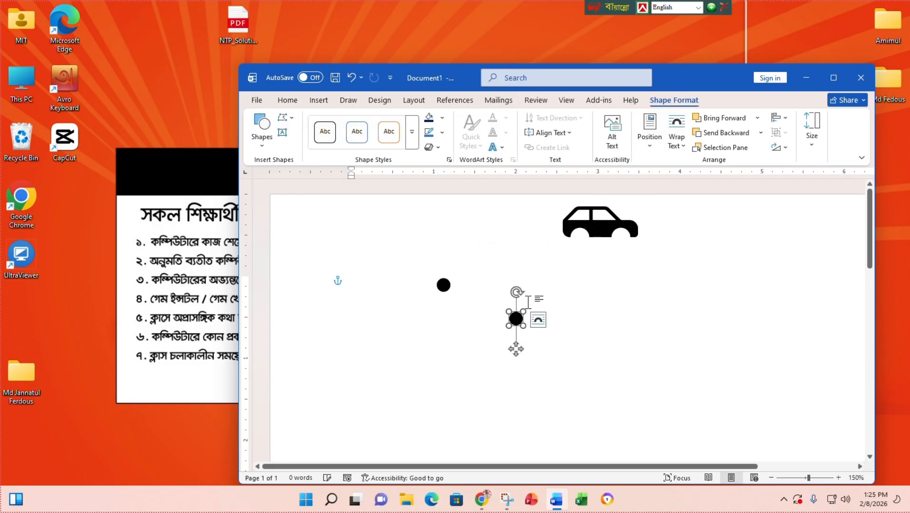
pyautogui.hotkey('ctrl', 'z')
pyautogui.hotkey('ctrl', 'z')
pyautogui.hotkey('ctrl', 'z')
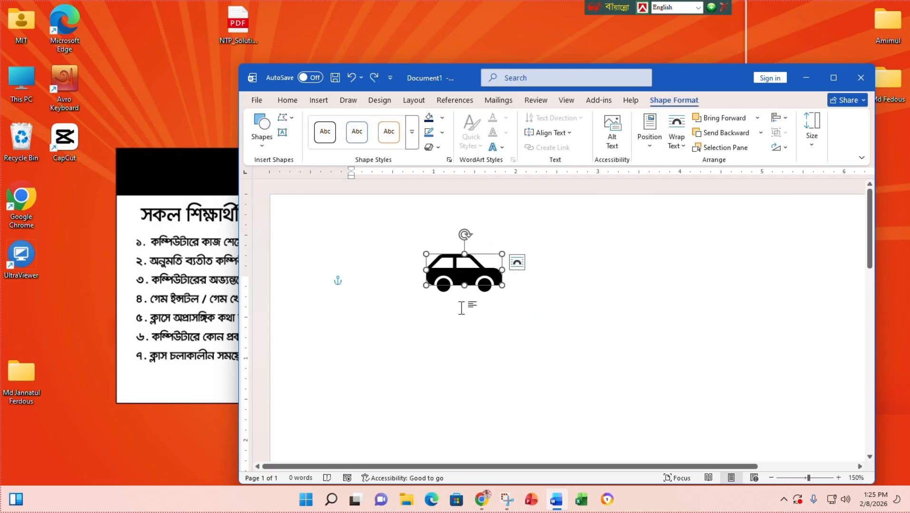
# - Fill both car wheels with red
pyautogui.click(451, 294)
pyautogui.click(444, 287)
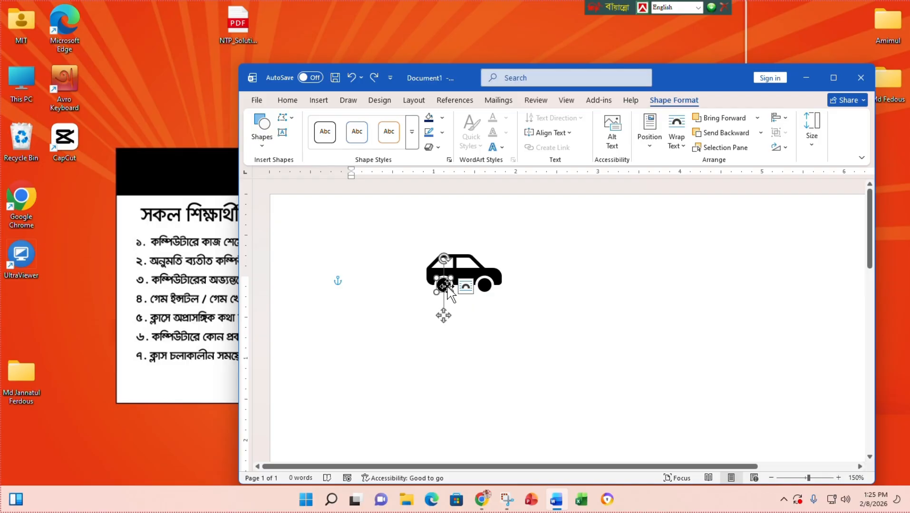
pyautogui.keyDown('shift'); pyautogui.click(484, 287); pyautogui.keyUp('shift')
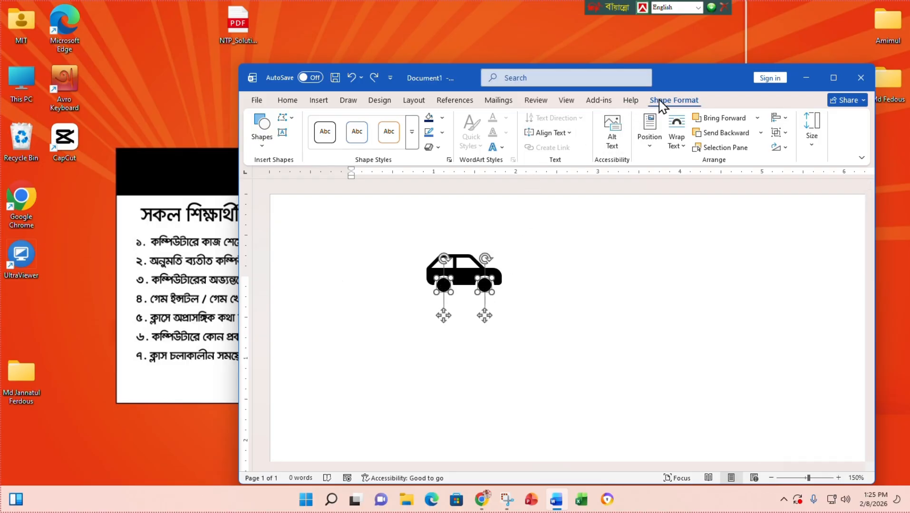
pyautogui.click(444, 119)
pyautogui.click(445, 290)
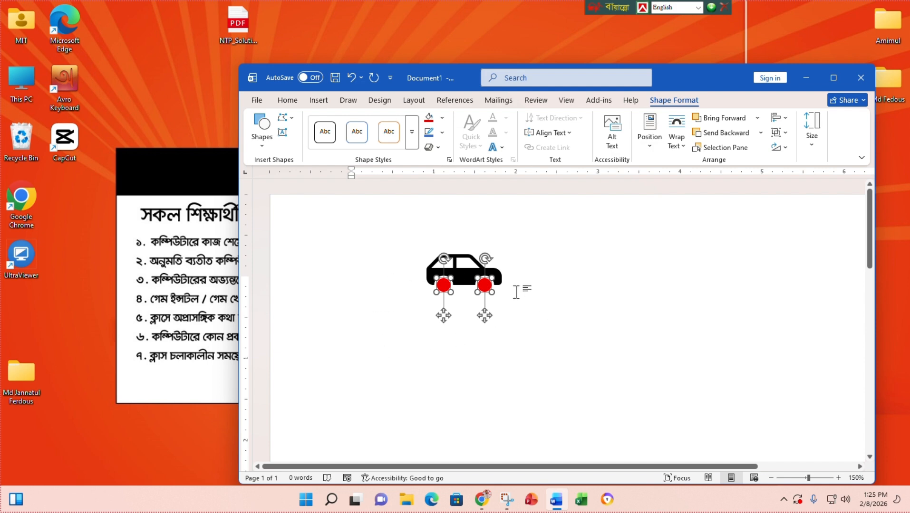
# - Maximize the Word window and select the right red wheel
pyautogui.click(833, 78)
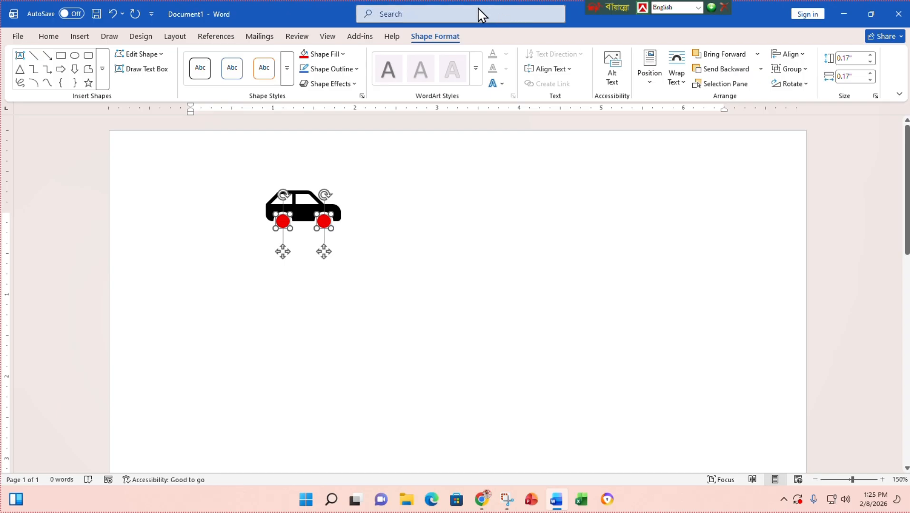
pyautogui.click(468, 9)
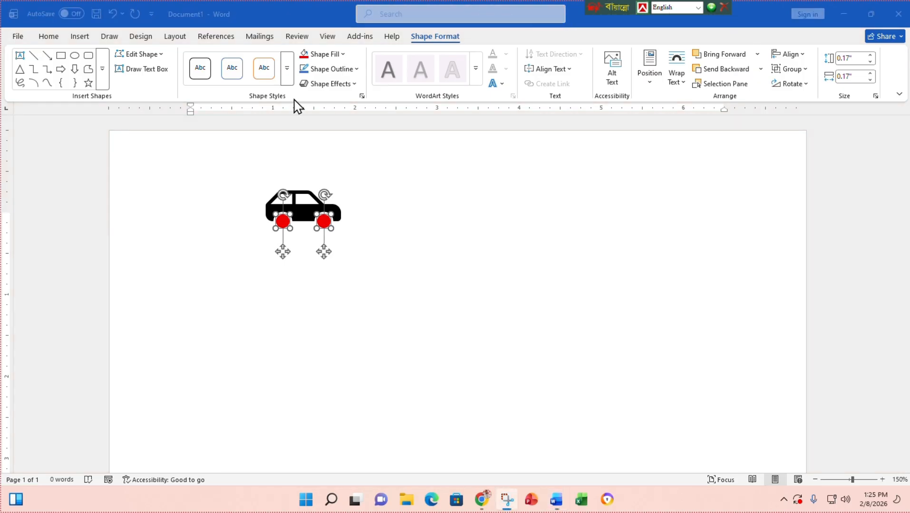
pyautogui.click(445, 268)
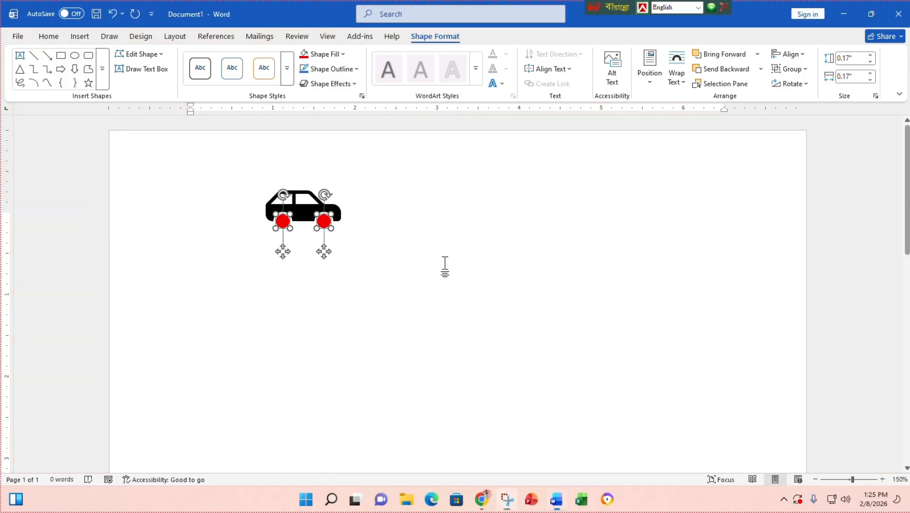
pyautogui.click(358, 229)
pyautogui.click(325, 223)
# - Delete both red wheels and the car body, leaving the page blank
pyautogui.press('Delete')
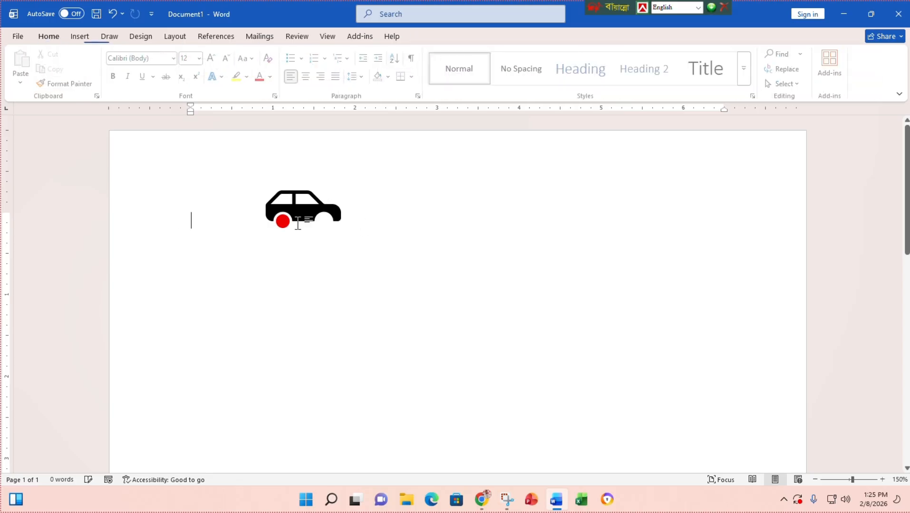
pyautogui.click(282, 221)
pyautogui.press('Delete')
pyautogui.click(302, 207)
pyautogui.press('Delete')
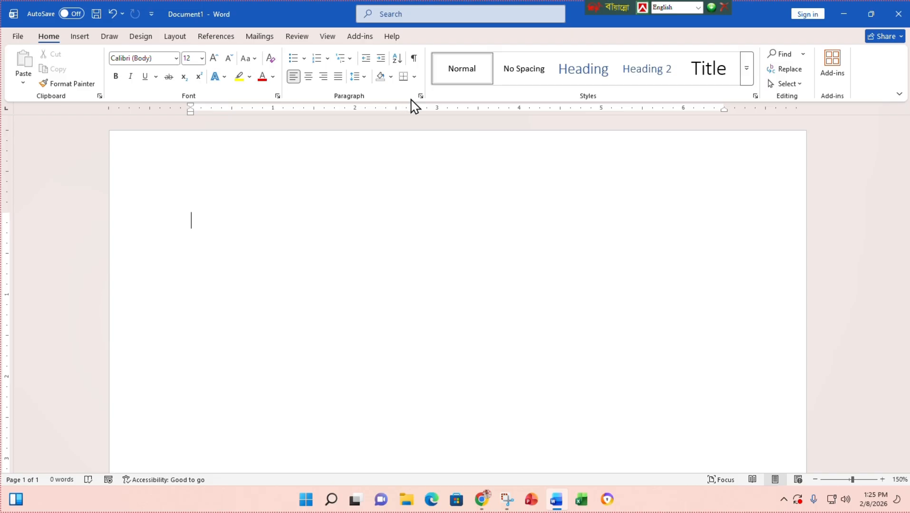
# - Restore the Word window and drag its edges to resize it across the screen
pyautogui.doubleClick(280, 10)
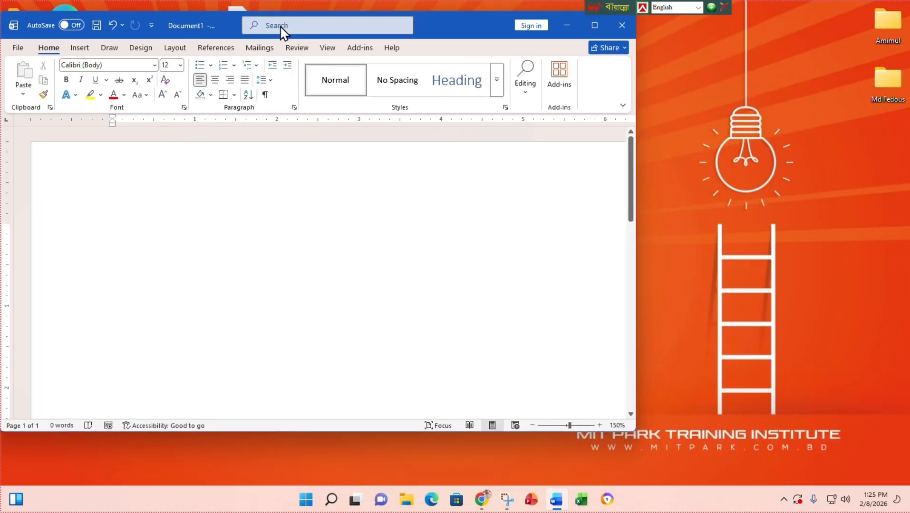
pyautogui.moveTo(280, 31)
pyautogui.mouseDown()
pyautogui.moveTo(288, 53)
pyautogui.moveTo(292, 44)
pyautogui.mouseUp()
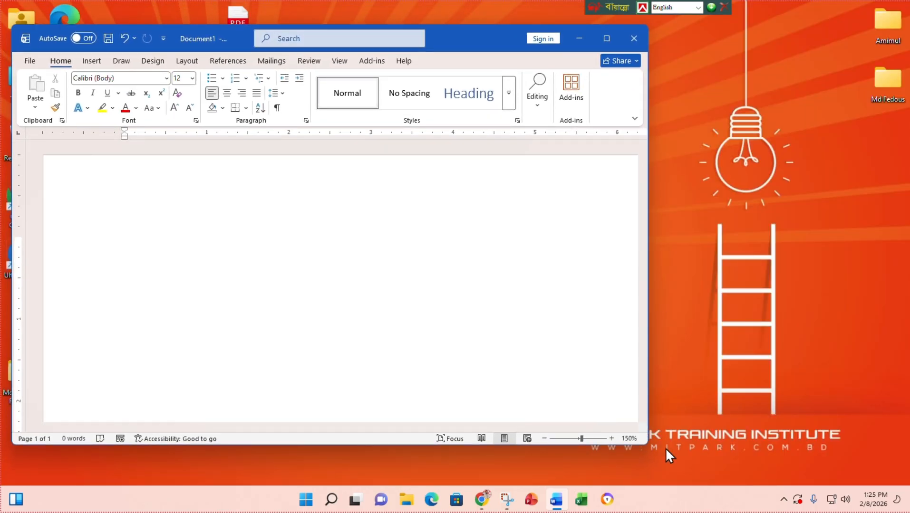
pyautogui.moveTo(640, 440); pyautogui.dragTo(893, 485)
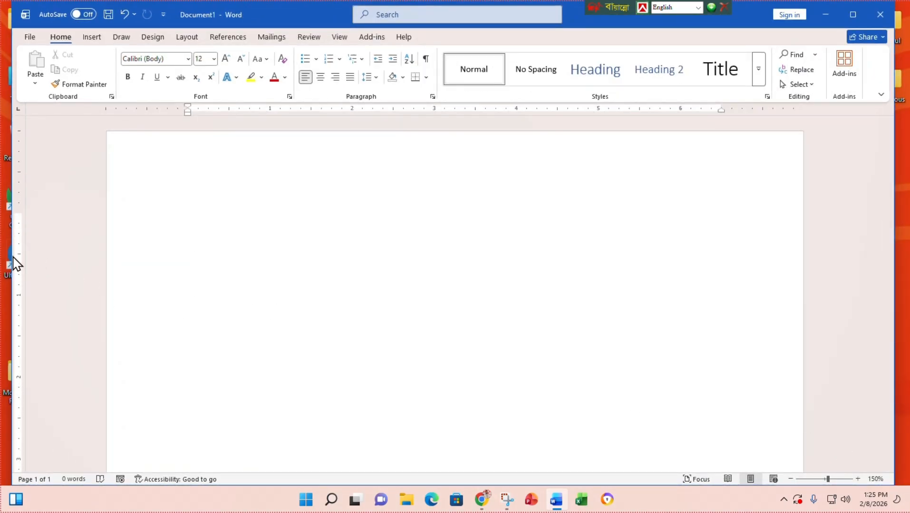
pyautogui.moveTo(12, 256); pyautogui.dragTo(1, 259)
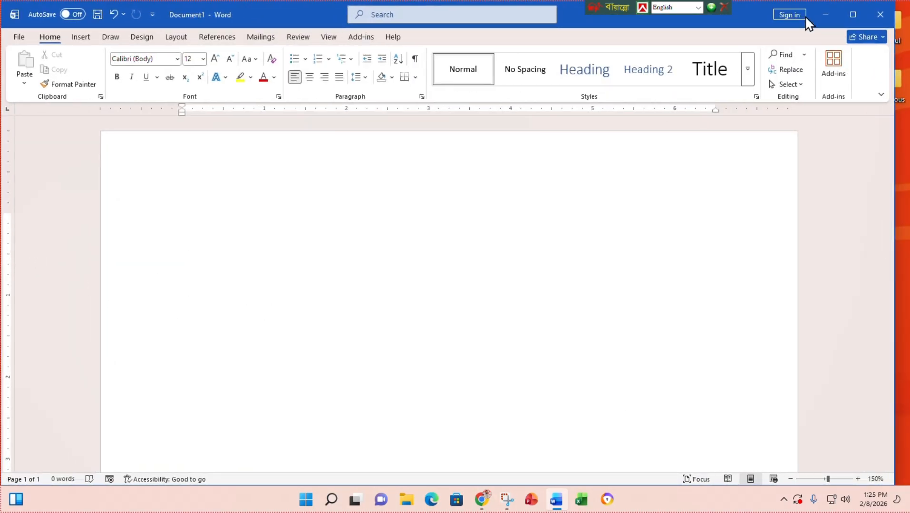
pyautogui.moveTo(752, 5); pyautogui.dragTo(751, 20)
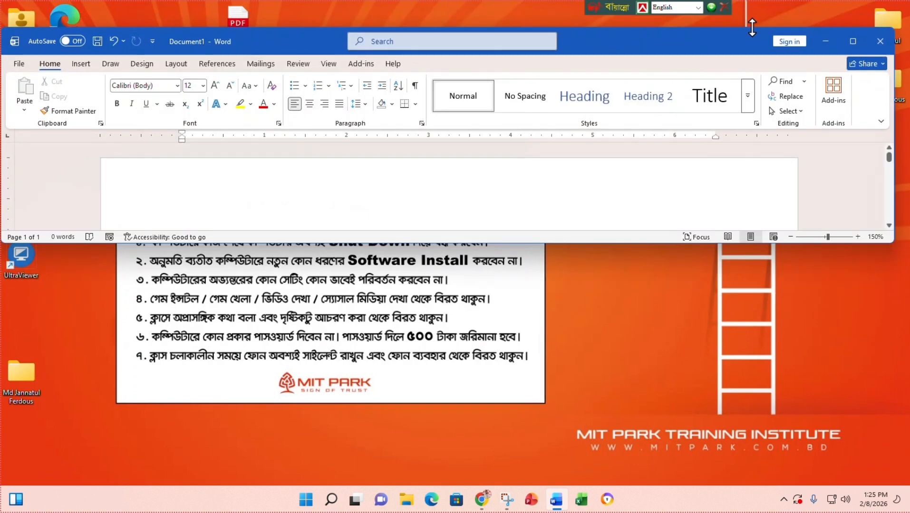
pyautogui.moveTo(596, 241); pyautogui.dragTo(584, 485)
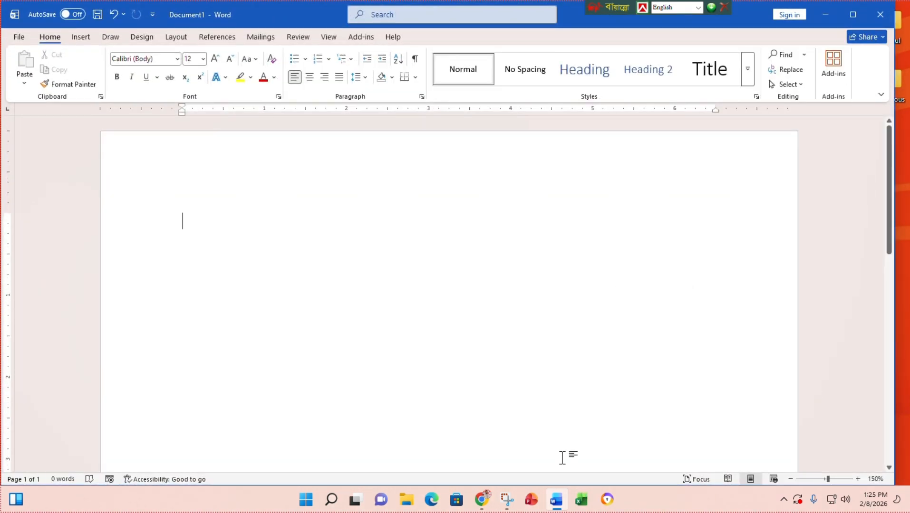
# - Readjust the Word window's height, position and width, then bring up the Insert Shapes gallery
pyautogui.moveTo(549, 494)
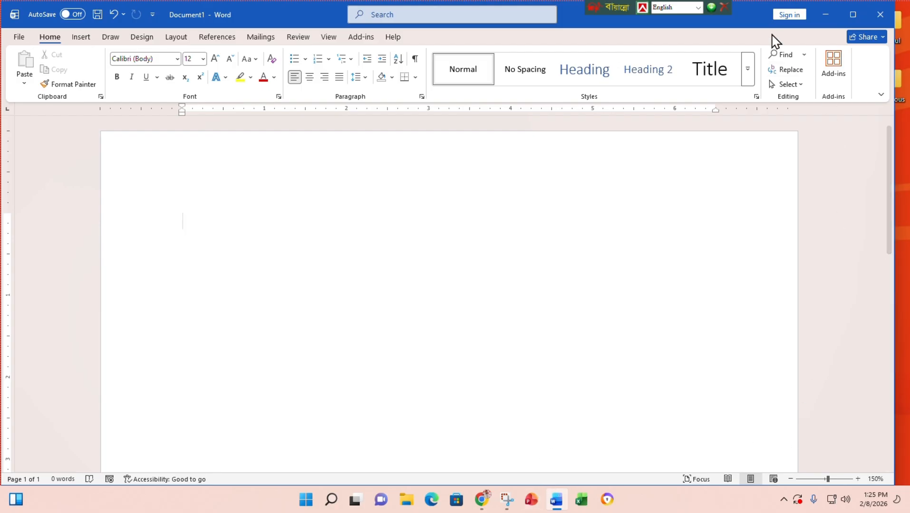
pyautogui.moveTo(756, 2); pyautogui.dragTo(757, 13)
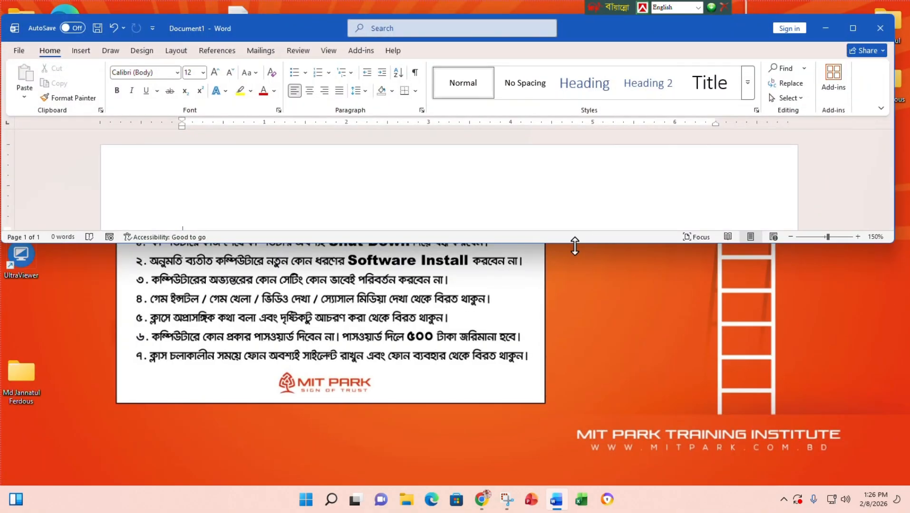
pyautogui.moveTo(575, 244); pyautogui.dragTo(573, 511)
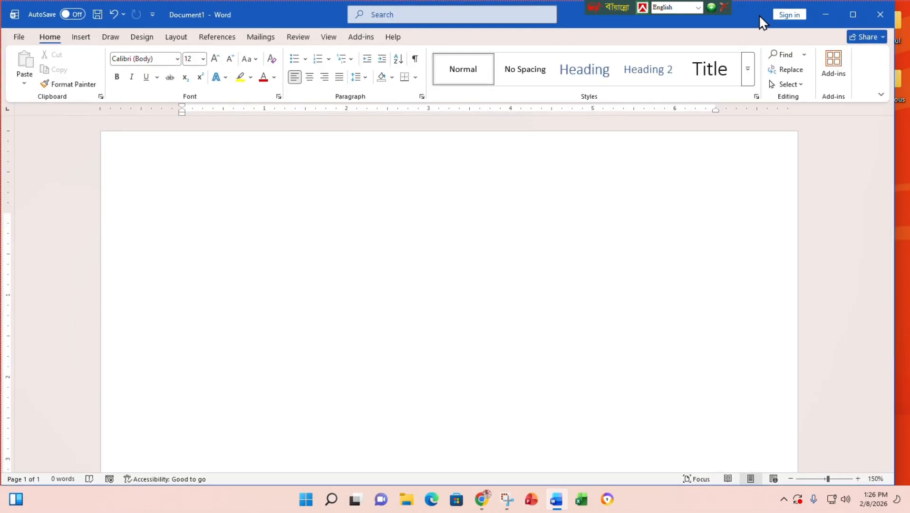
pyautogui.moveTo(757, 14); pyautogui.dragTo(750, 271)
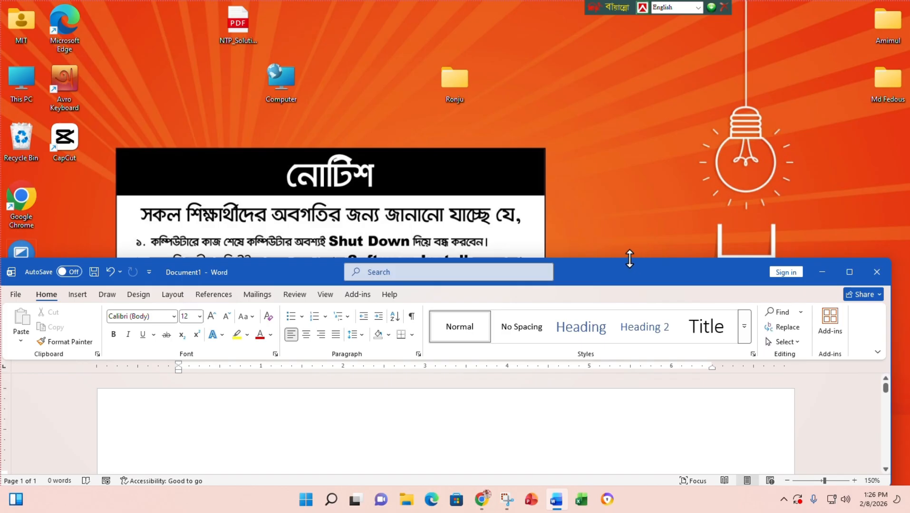
pyautogui.moveTo(629, 258); pyautogui.dragTo(656, 38)
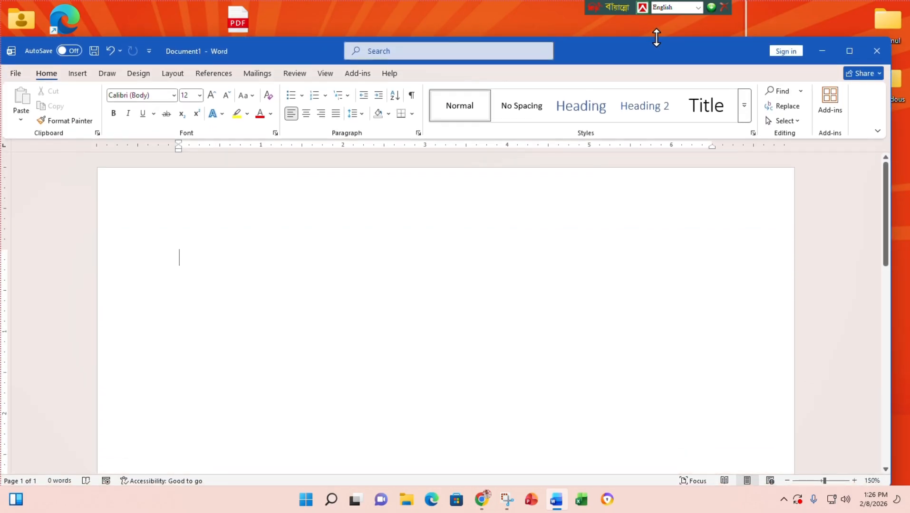
pyautogui.moveTo(888, 187); pyautogui.dragTo(905, 186)
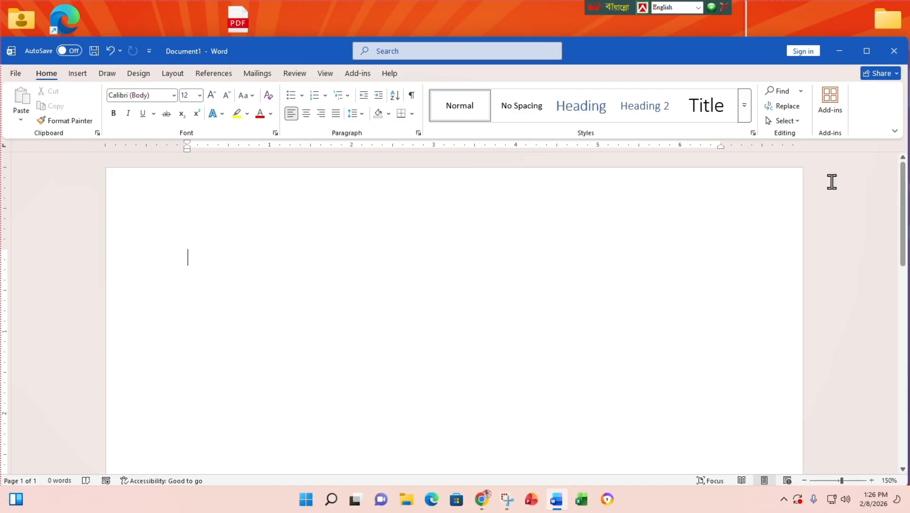
pyautogui.click(77, 74)
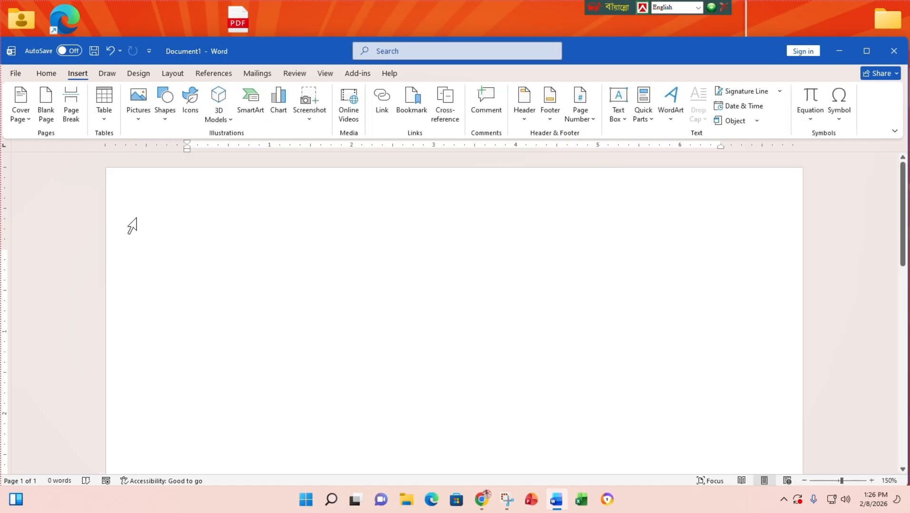
pyautogui.click(168, 124)
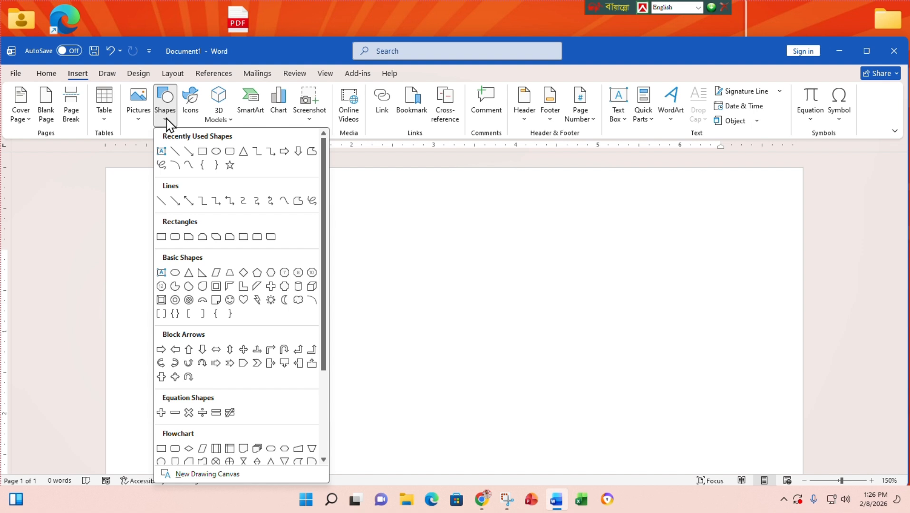
# - Draw a rectangle and size it to 3" height by 2.5" width
pyautogui.click(161, 237)
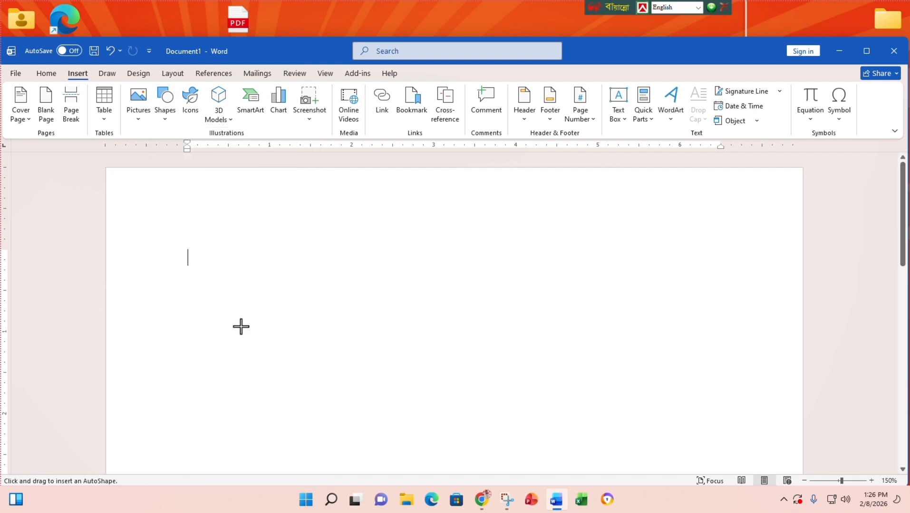
pyautogui.moveTo(233, 231); pyautogui.dragTo(416, 468)
pyautogui.scroll(-1, 408, 391)
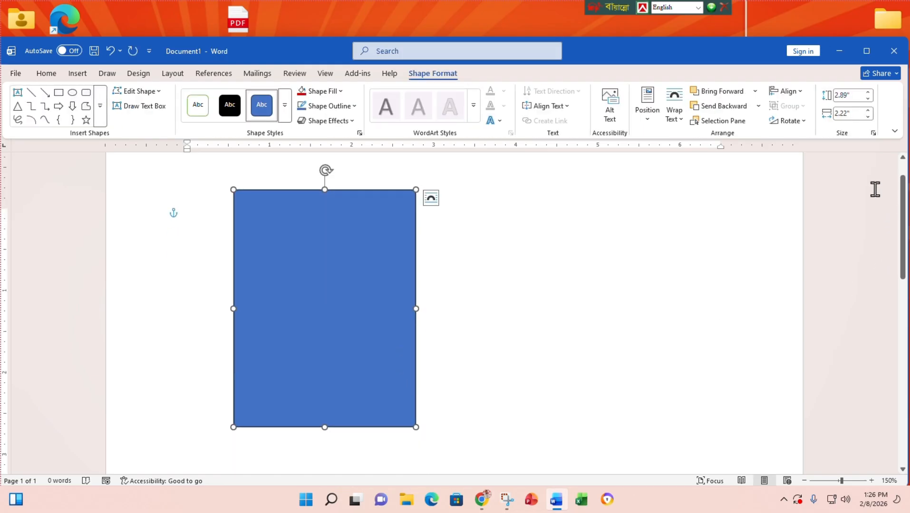
pyautogui.doubleClick(868, 93)
pyautogui.click(867, 98)
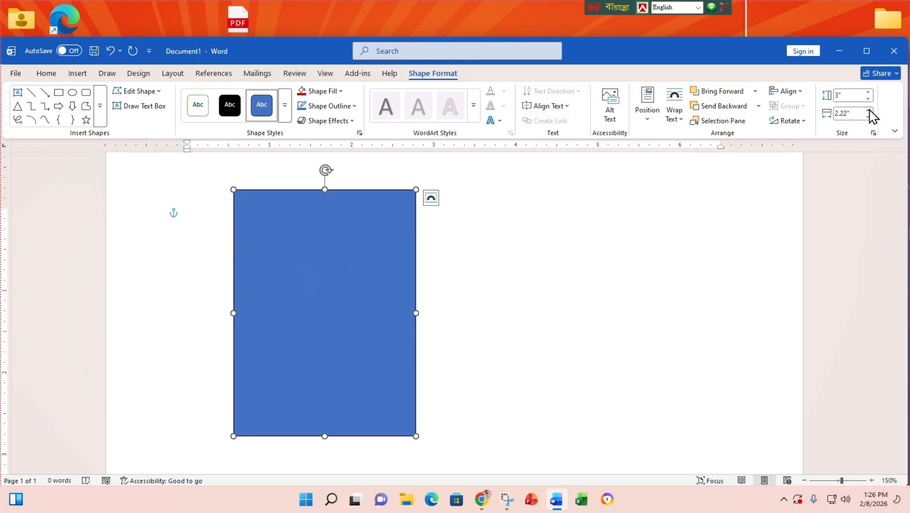
pyautogui.doubleClick(869, 110)
pyautogui.click(868, 110)
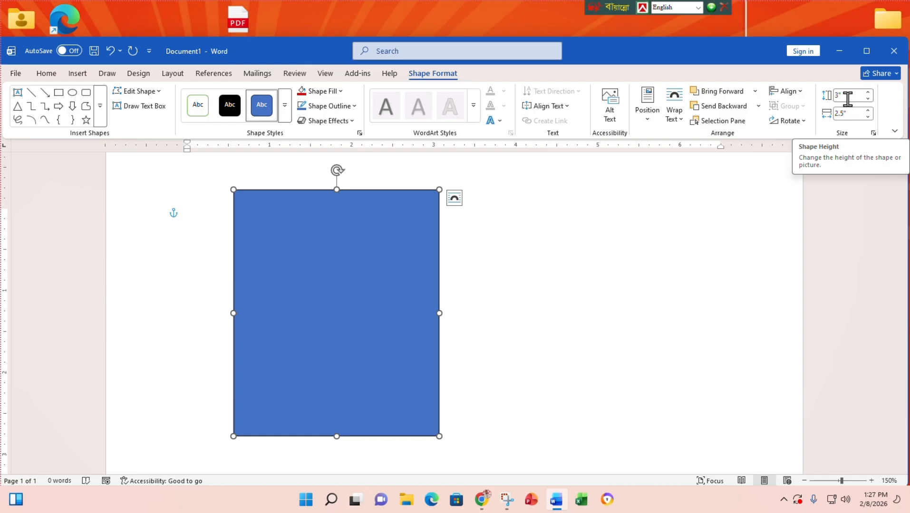
# - Type the 'Name:' line with the person's full name into the rectangle
pyautogui.write('N')
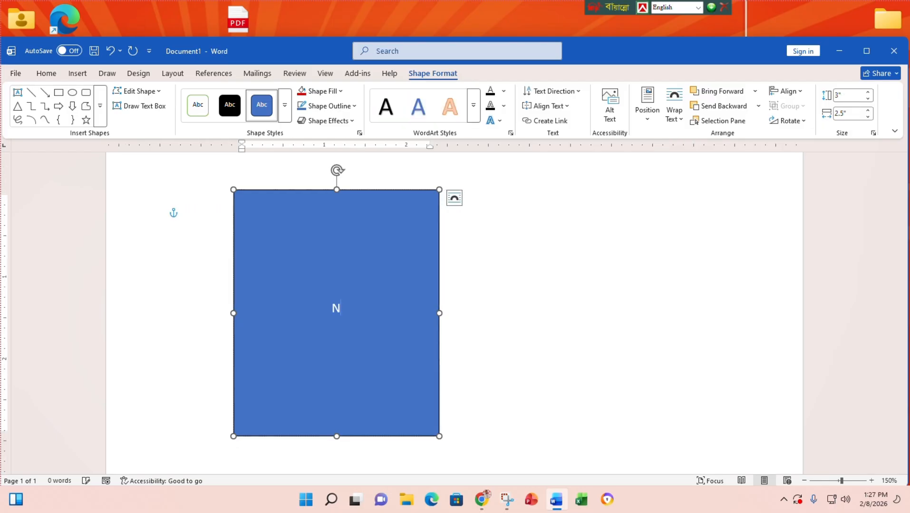
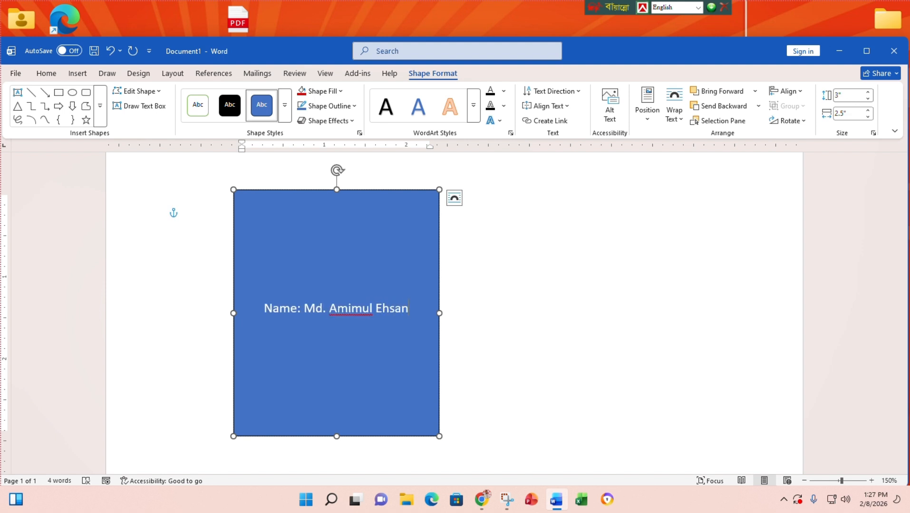
# - Add an 'Address:' line with the contact's postal address below the name
pyautogui.press('Return')
pyautogui.write('E')
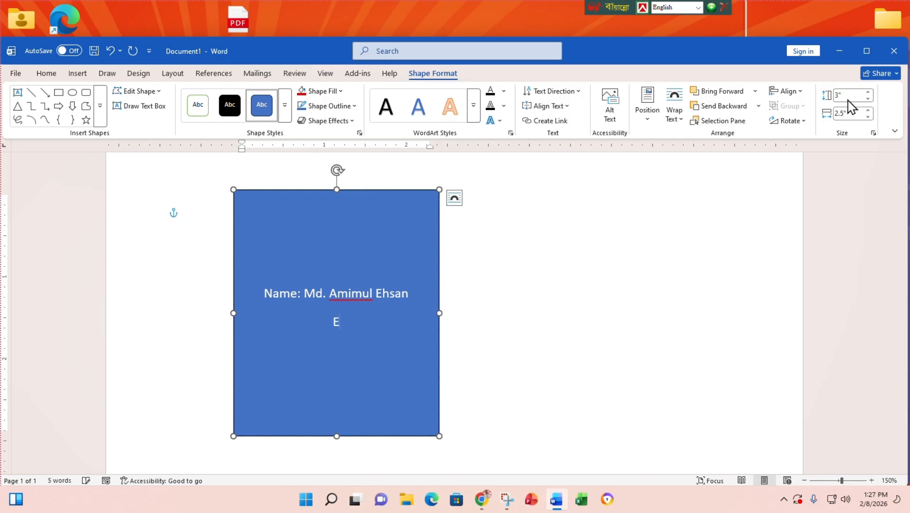
pyautogui.write('m')
pyautogui.press('BackSpace')
pyautogui.press('BackSpace')
pyautogui.write('s: Da')
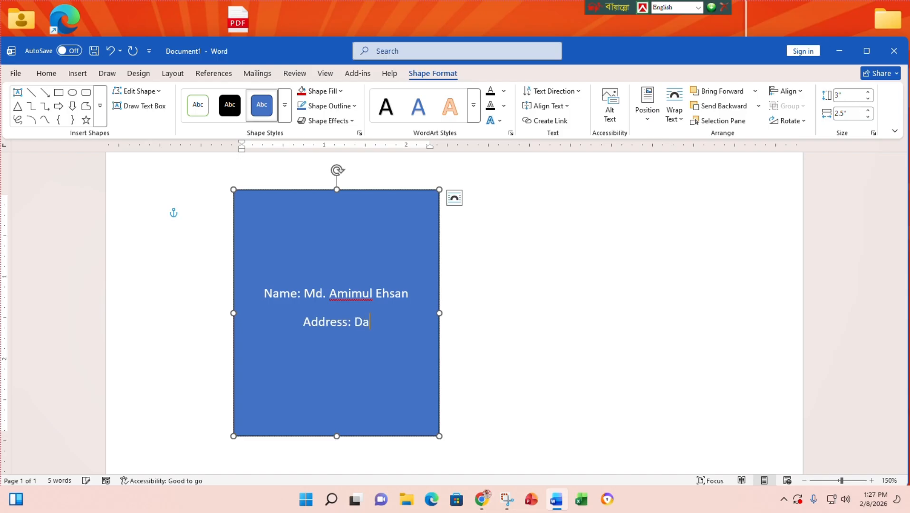
pyautogui.write('ttabari')
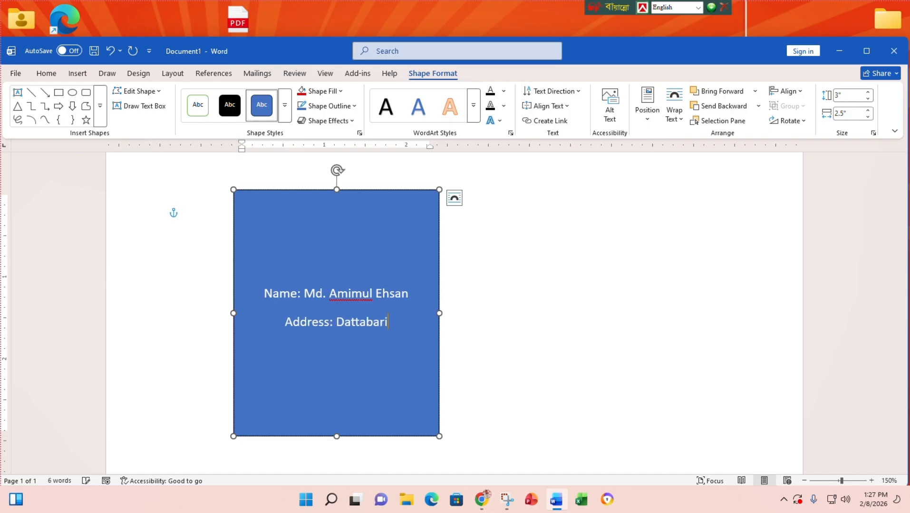
pyautogui.write(', Bogura')
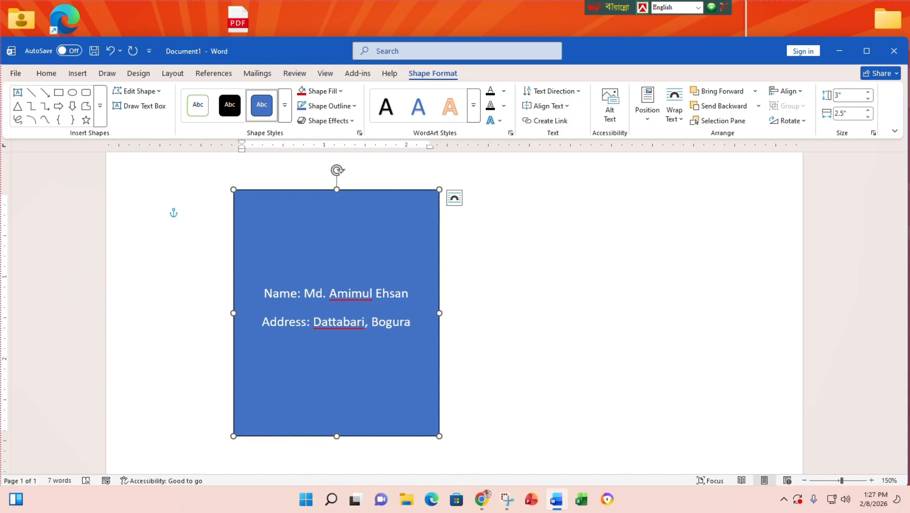
pyautogui.press('Return')
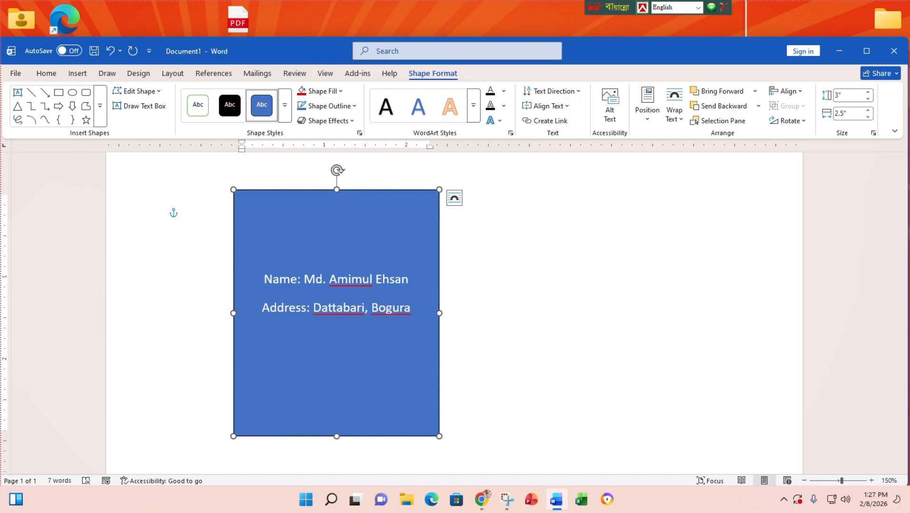
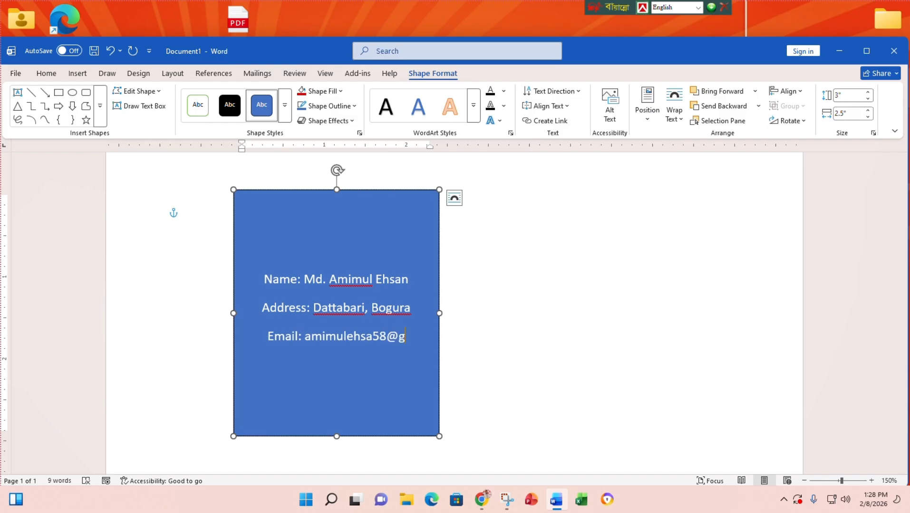
# - Add an 'Email:' line with the contact's e-mail address, correcting typos, and begin a new line
pyautogui.press('BackSpace')
pyautogui.press('BackSpace')
pyautogui.press('BackSpace')
pyautogui.press('BackSpace')
pyautogui.press('BackSpace')
pyautogui.press('BackSpace')
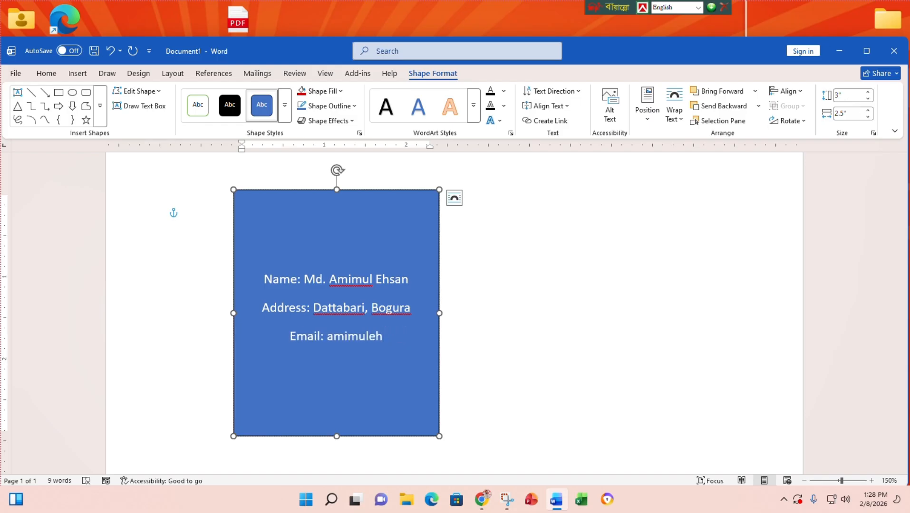
pyautogui.press('BackSpace')
pyautogui.press('BackSpace')
pyautogui.press('BackSpace')
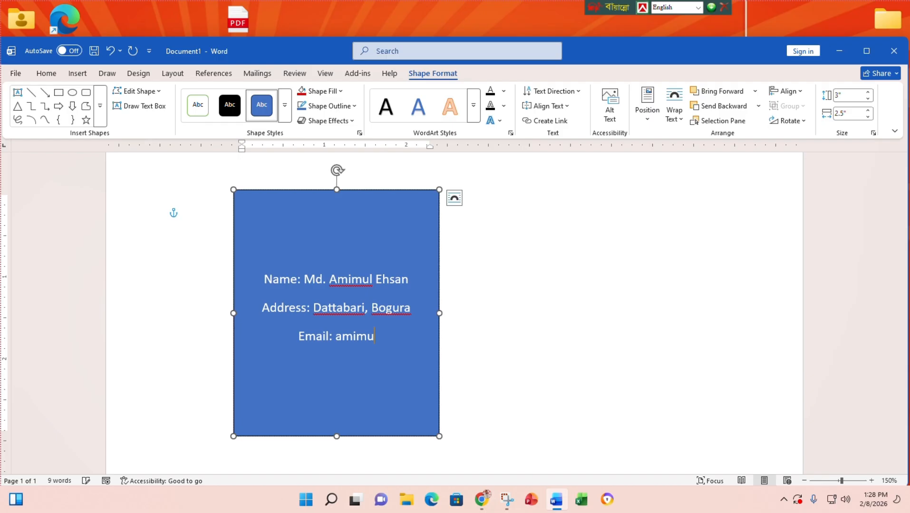
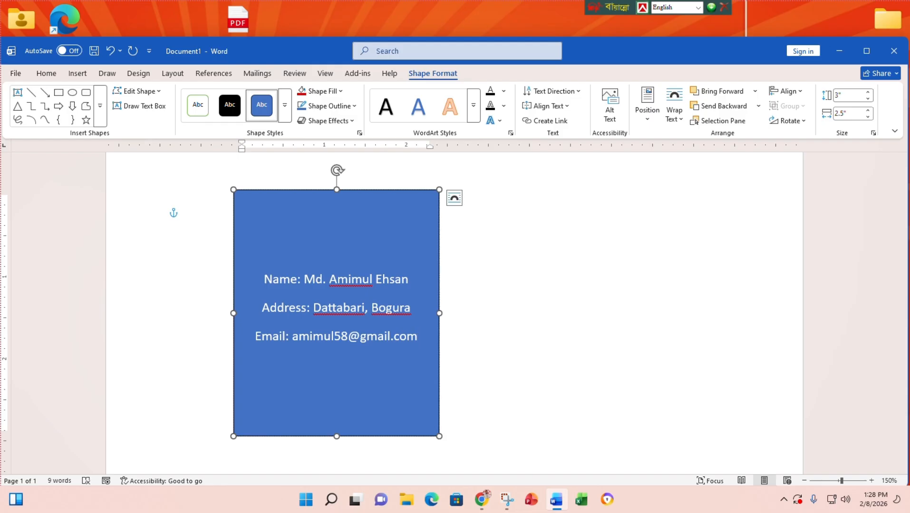
pyautogui.press('Return')
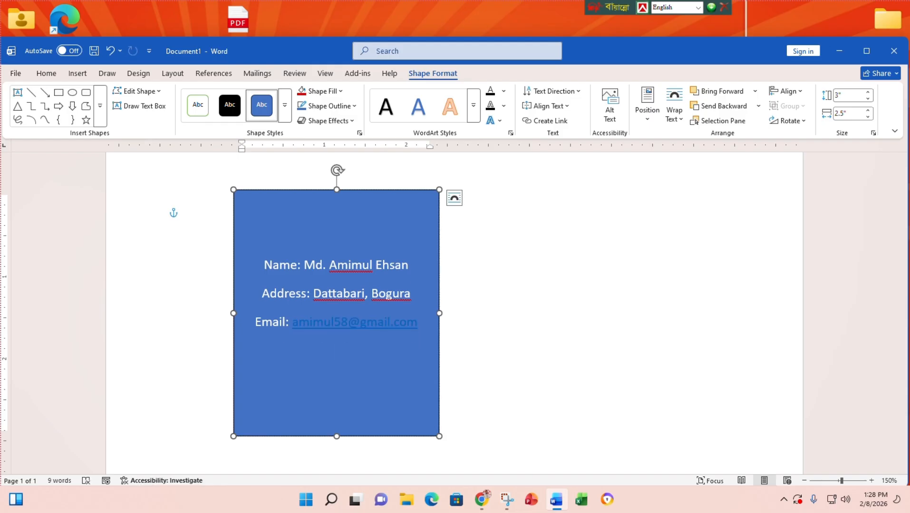
# - Add a 'Web Site:' line with the contact's website address
pyautogui.write('Web')
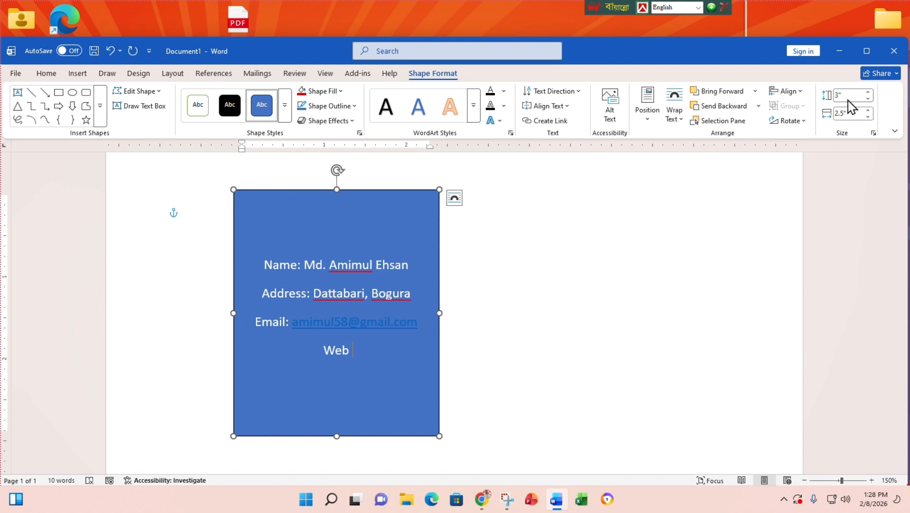
pyautogui.write(' s')
pyautogui.press('BackSpace')
pyautogui.write('Si')
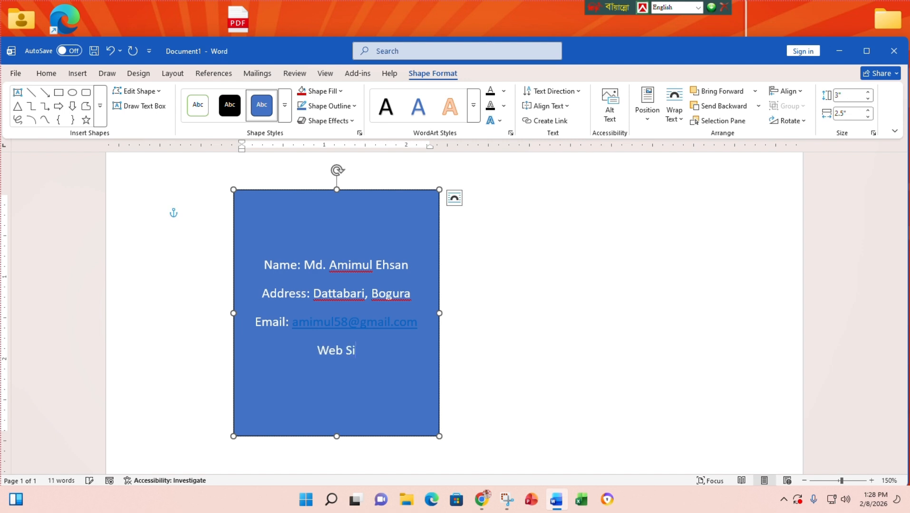
pyautogui.write('te: amimu')
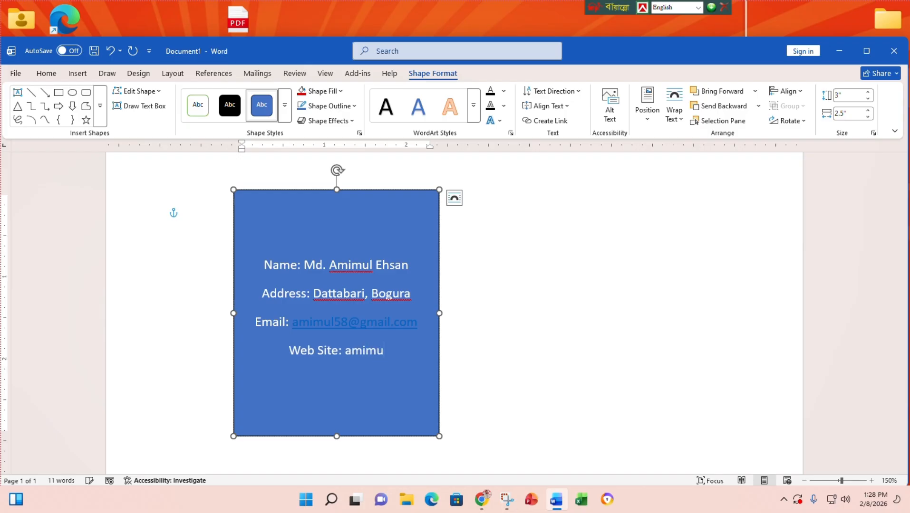
pyautogui.write('l')
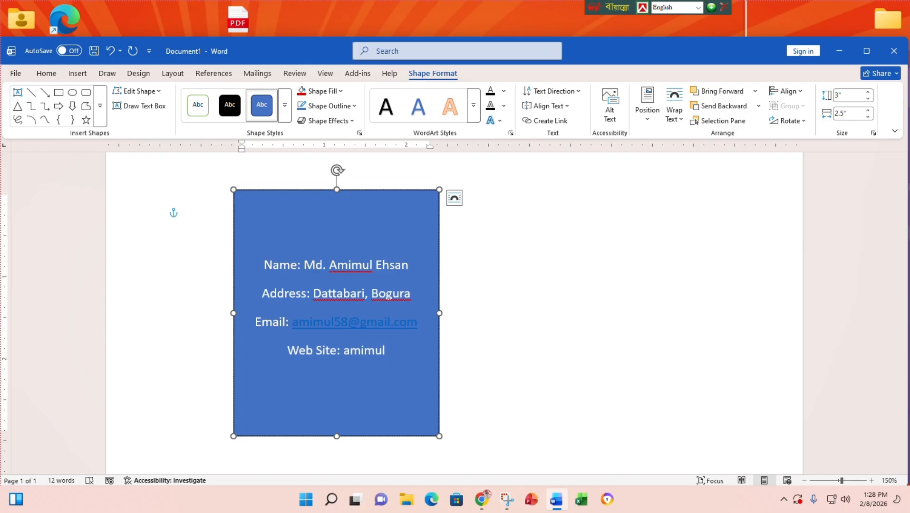
pyautogui.press('BackSpace')
pyautogui.press('BackSpace')
pyautogui.press('BackSpace')
pyautogui.press('BackSpace')
pyautogui.press('BackSpace')
pyautogui.press('BackSpace')
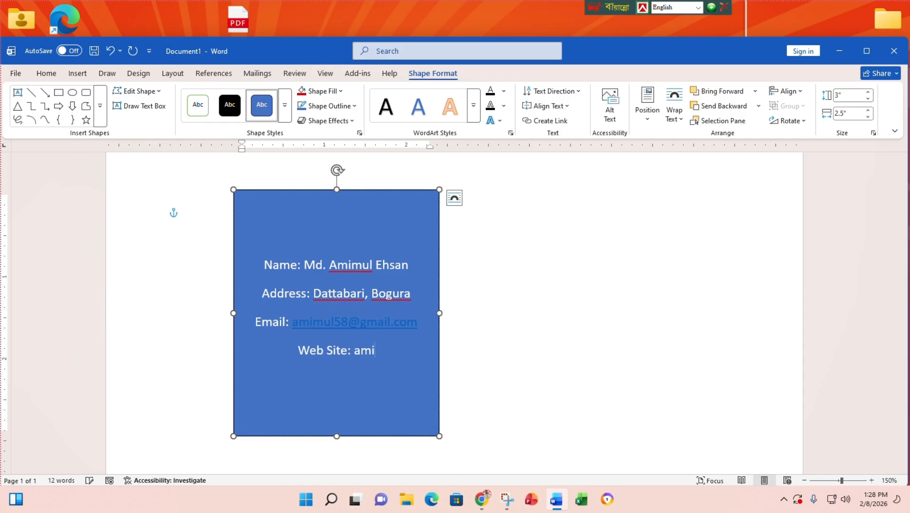
pyautogui.write('www')
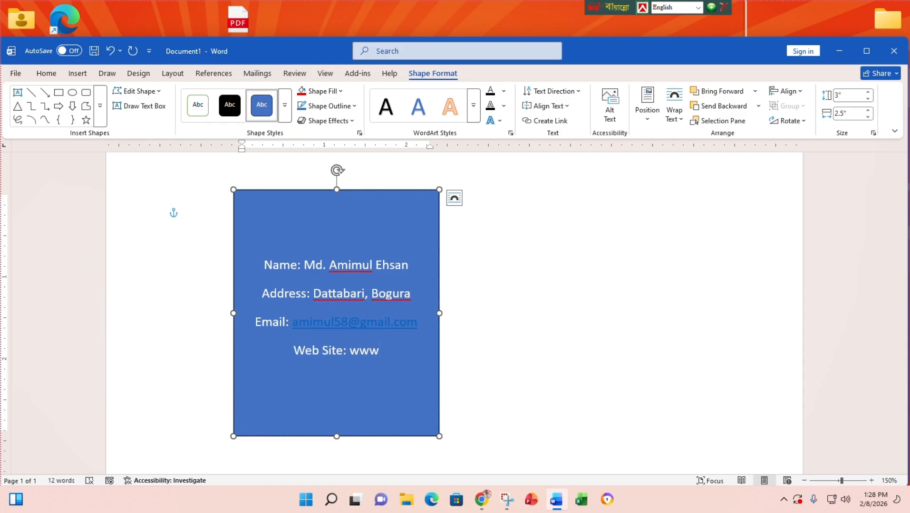
pyautogui.write('.amimu')
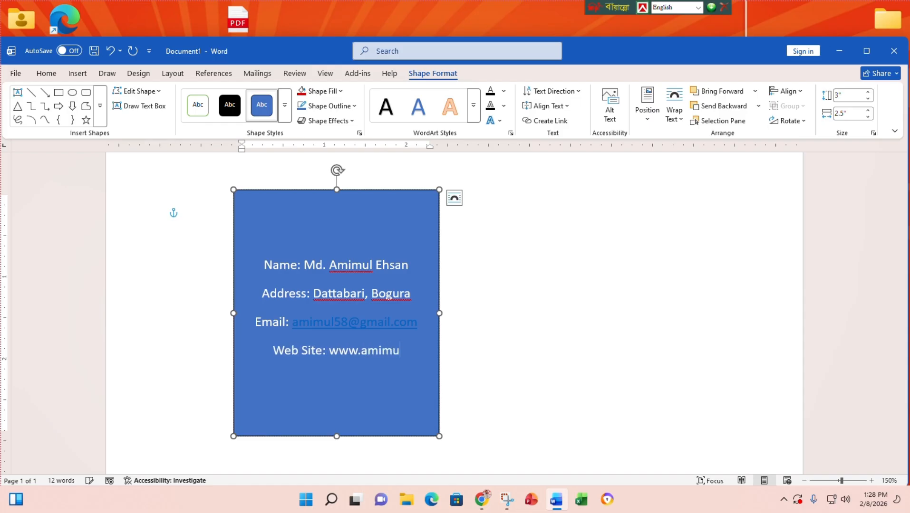
pyautogui.write('l.com.bd')
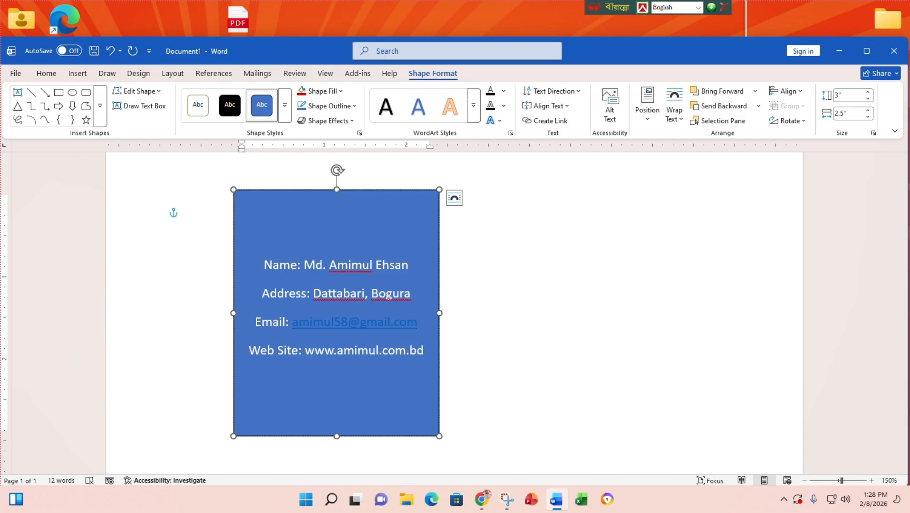
pyautogui.press('Return')
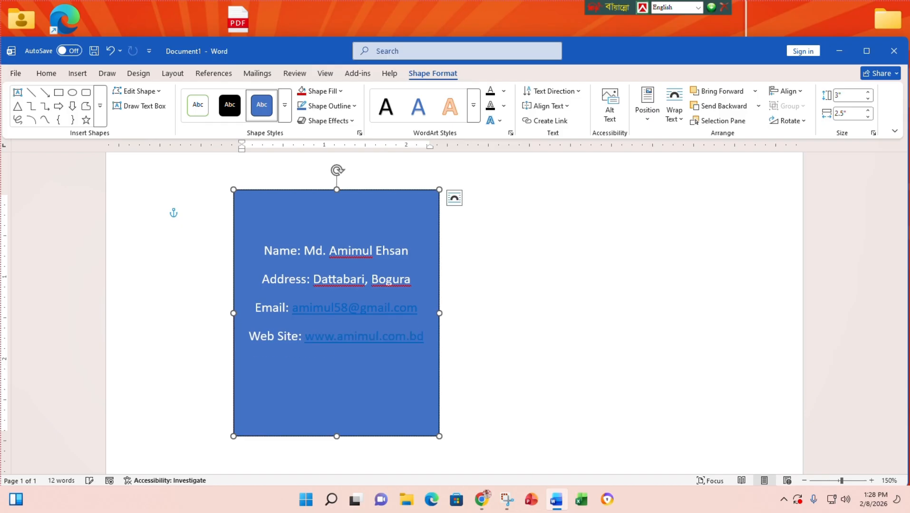
# - Add a 'Phone No:' line with the contact's phone number
pyautogui.write('Phone No')
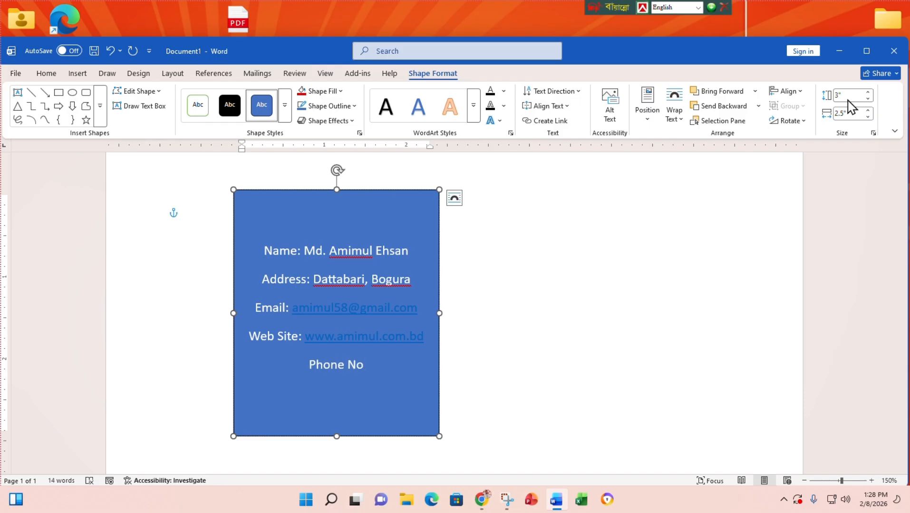
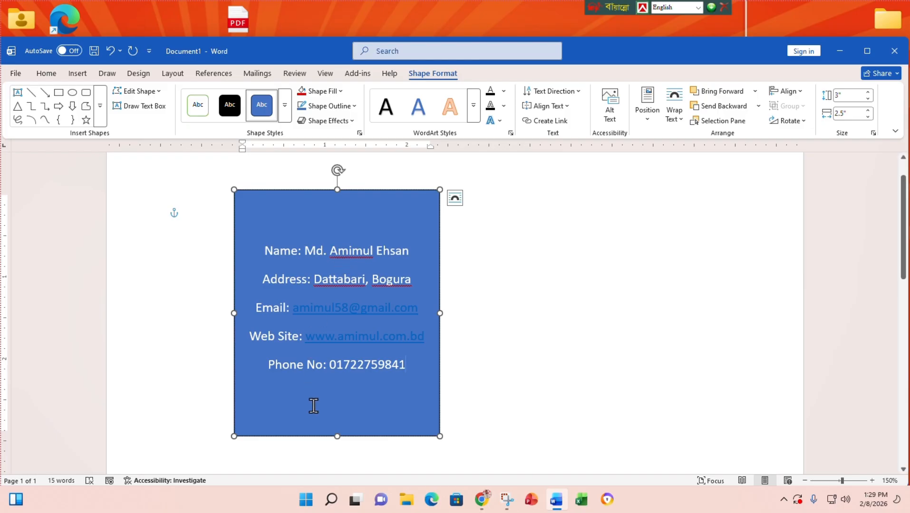
# - Remove the hyperlink formatting from the email and web site addresses
pyautogui.rightClick(356, 308)
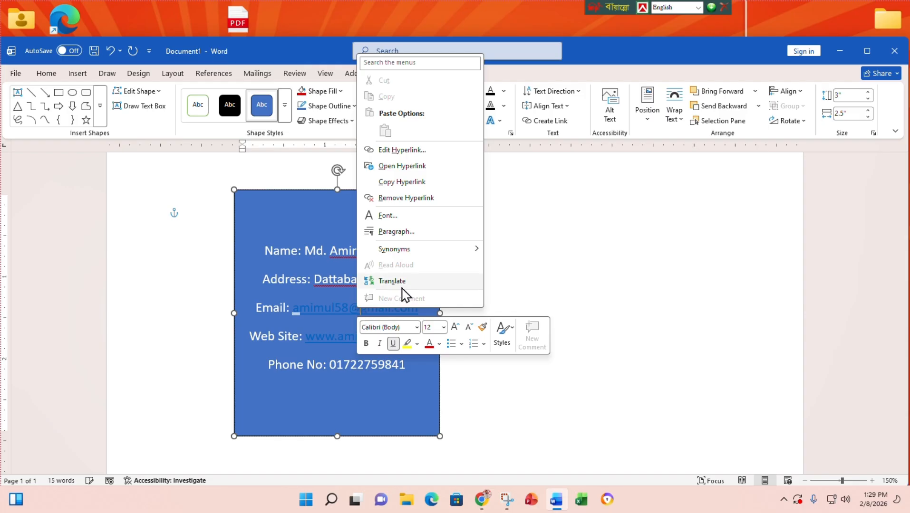
pyautogui.press('Escape')
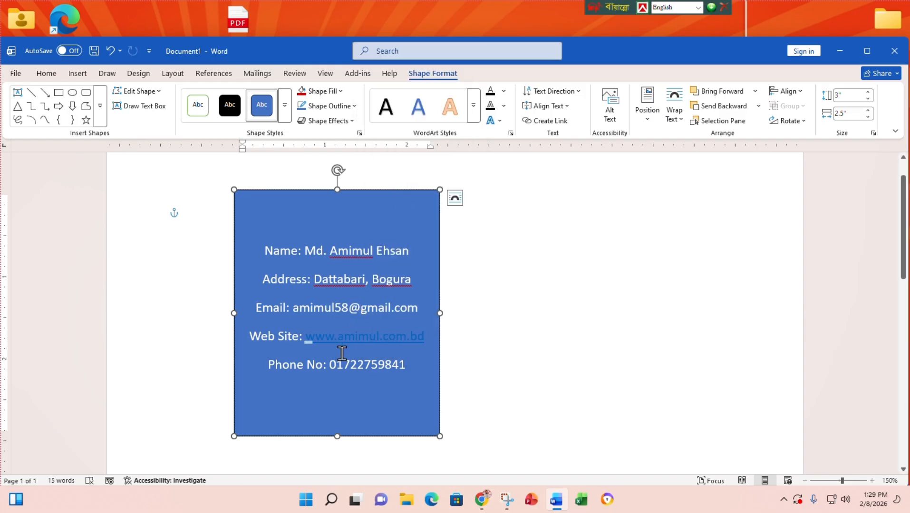
pyautogui.rightClick(347, 333)
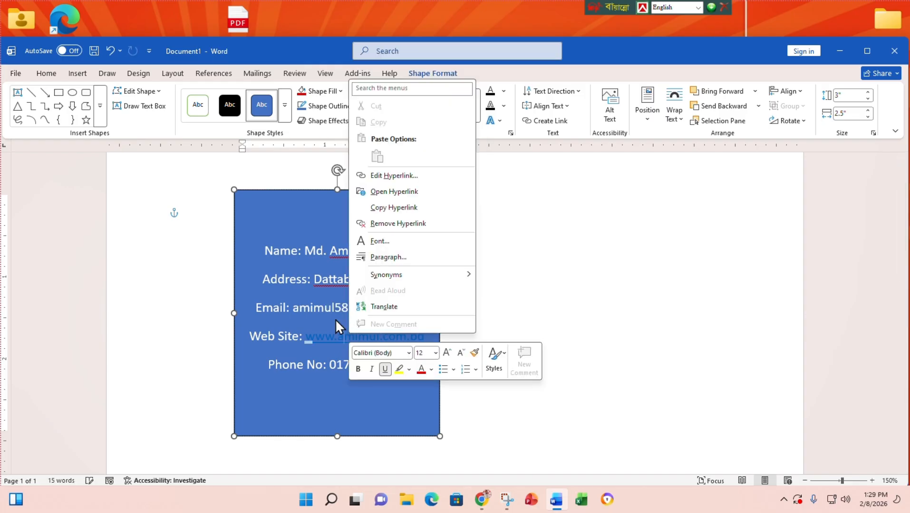
pyautogui.click(407, 222)
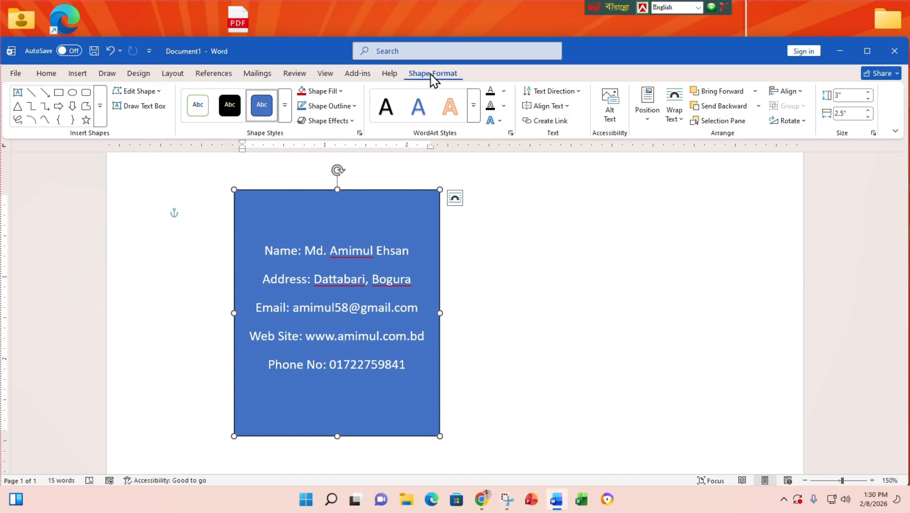
# - Give the rectangle No Fill with a black outline, then select all its text
pyautogui.click(339, 93)
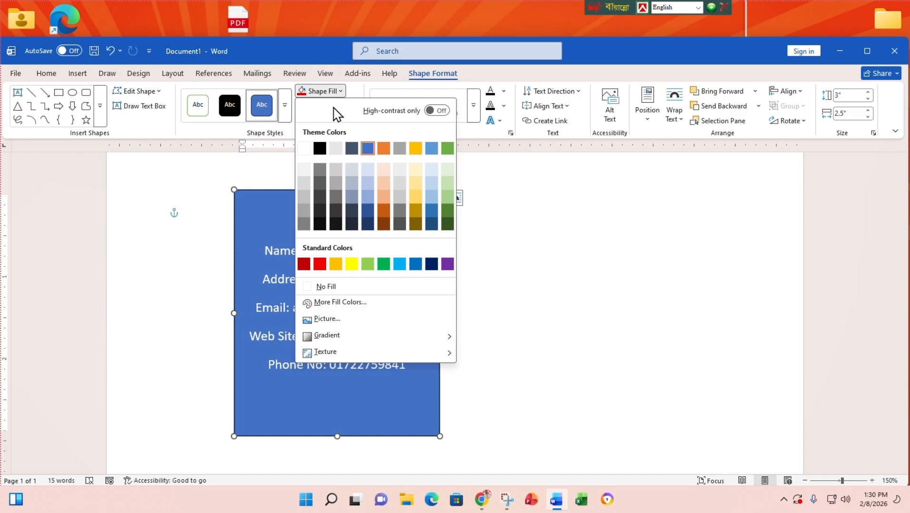
pyautogui.click(334, 288)
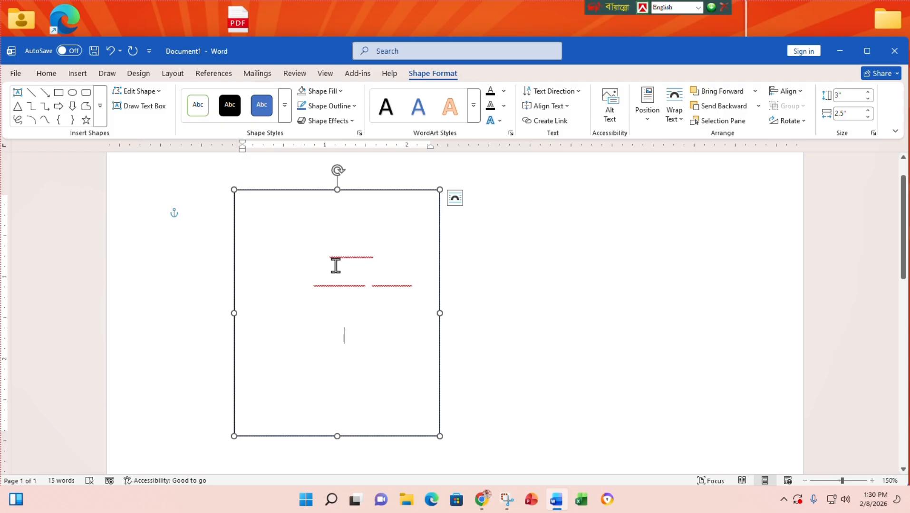
pyautogui.click(329, 106)
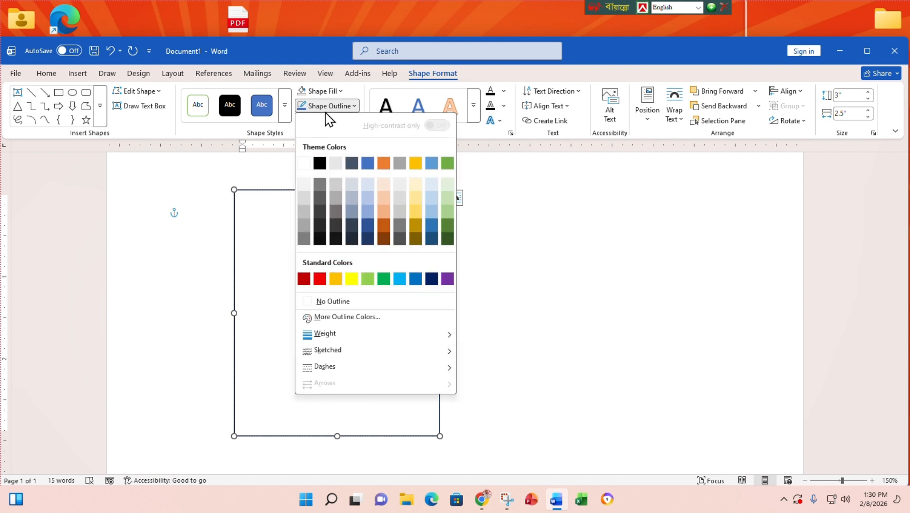
pyautogui.click(319, 164)
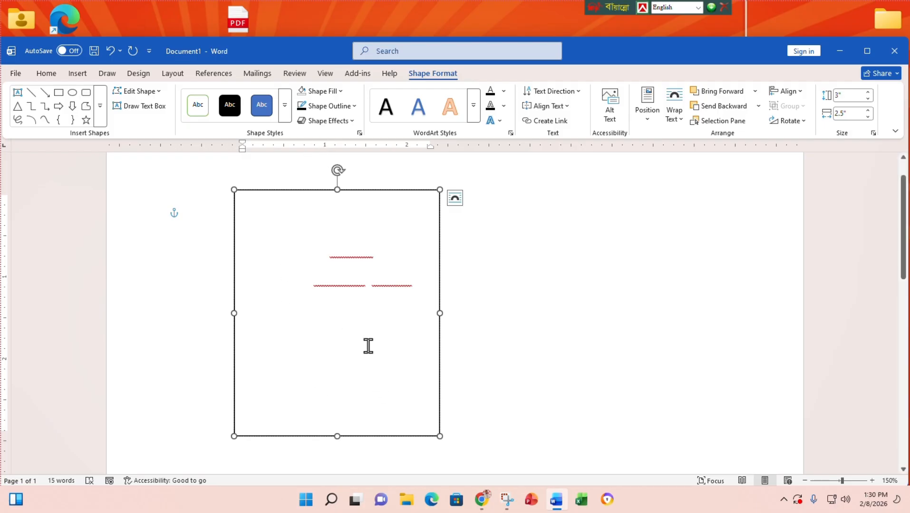
pyautogui.hotkey('ctrl', 'a')
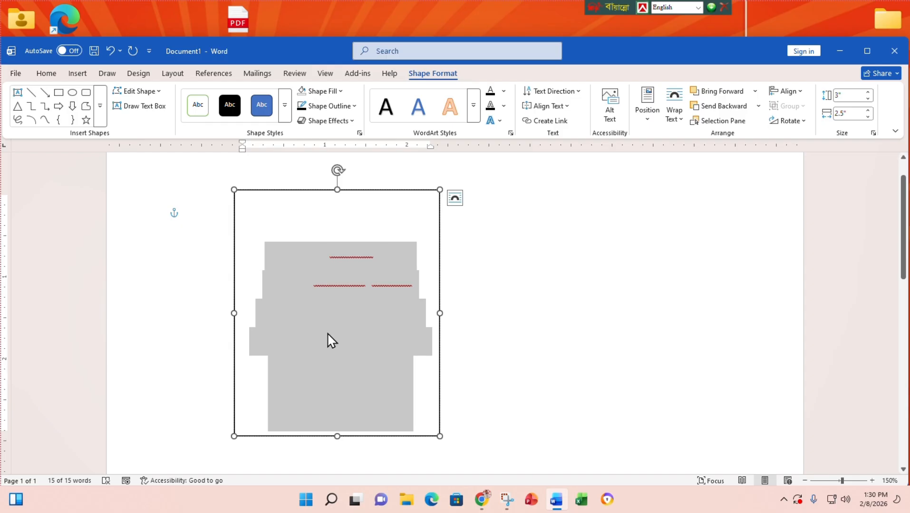
pyautogui.click(48, 74)
# - Turn the card's text black and align it to the top of the rectangle
pyautogui.click(271, 114)
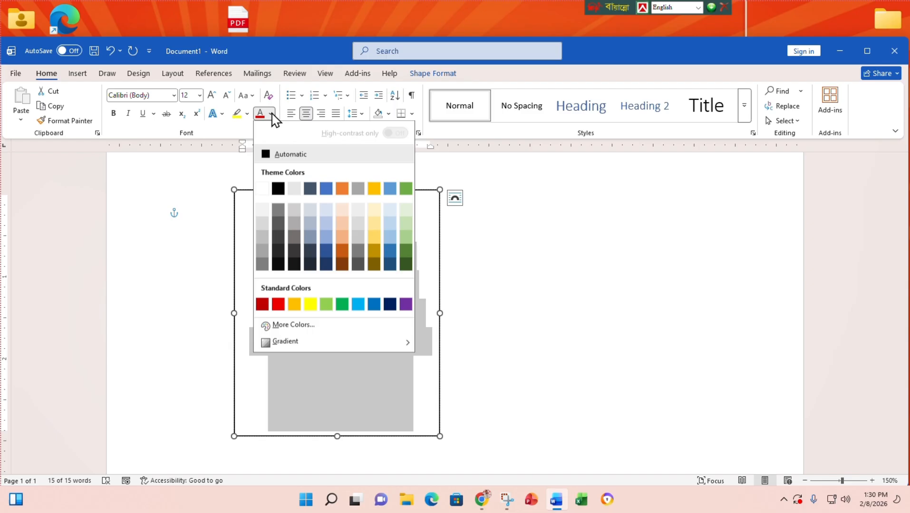
pyautogui.click(278, 189)
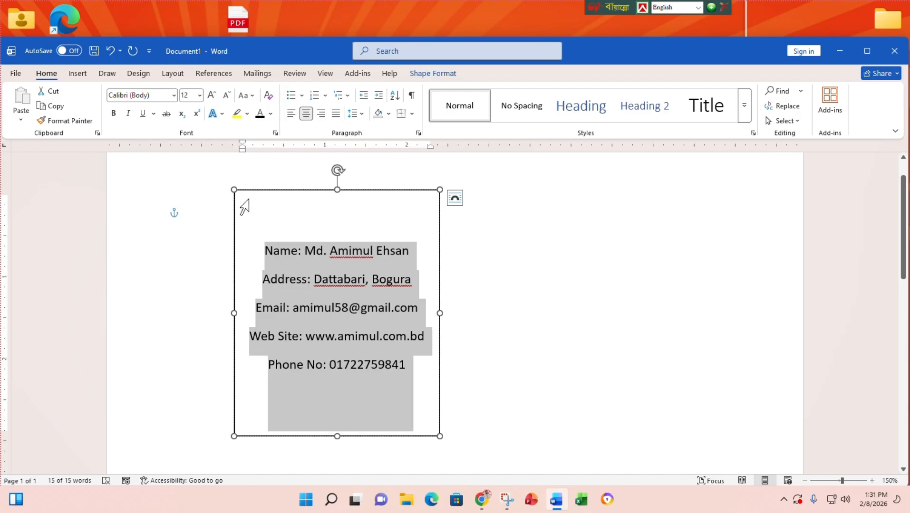
pyautogui.click(436, 75)
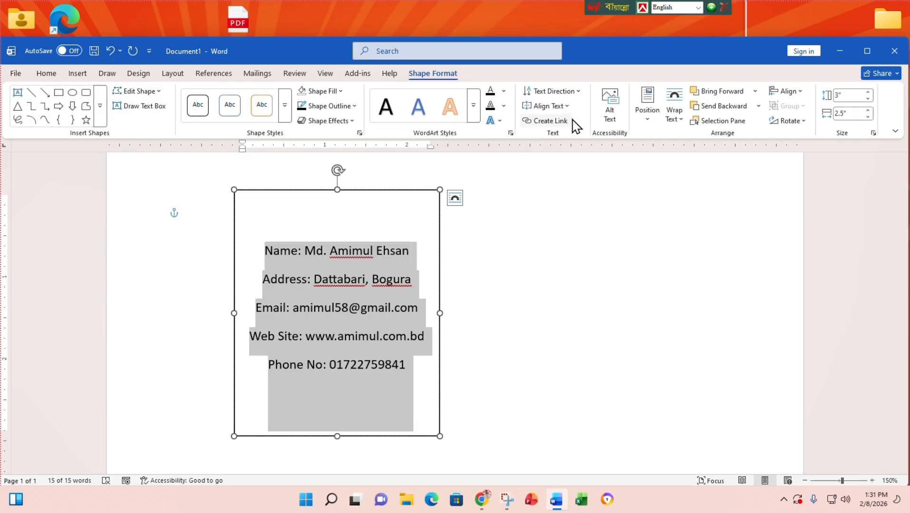
pyautogui.click(567, 106)
pyautogui.click(565, 139)
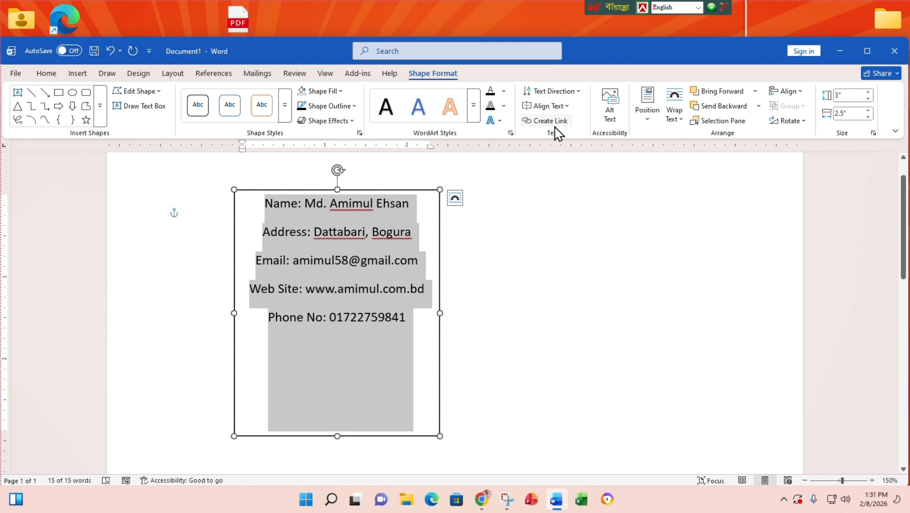
pyautogui.click(48, 74)
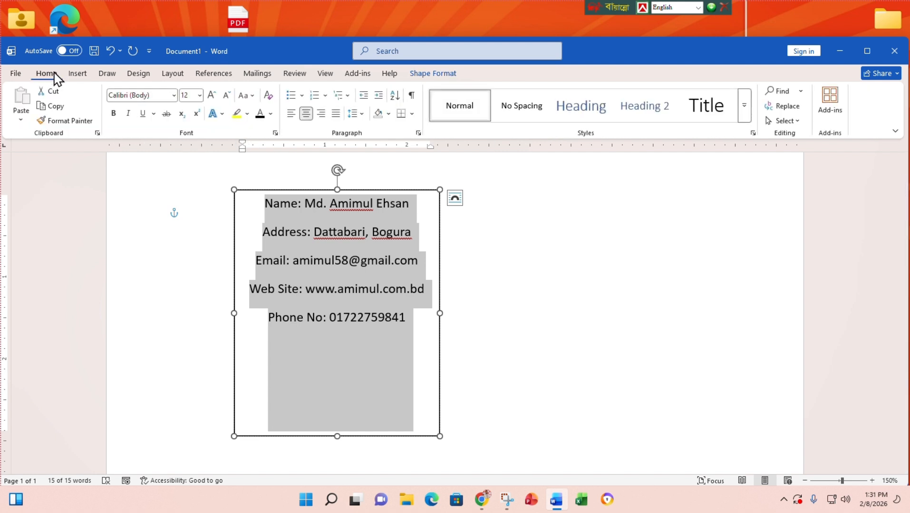
# - Left-align the contact lines, shorten the card, move it left and widen it rightward
pyautogui.click(293, 114)
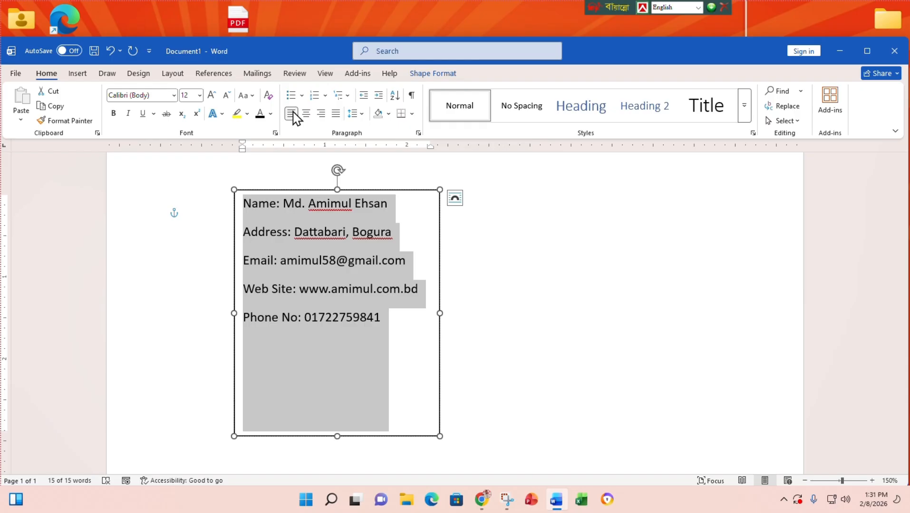
pyautogui.click(402, 327)
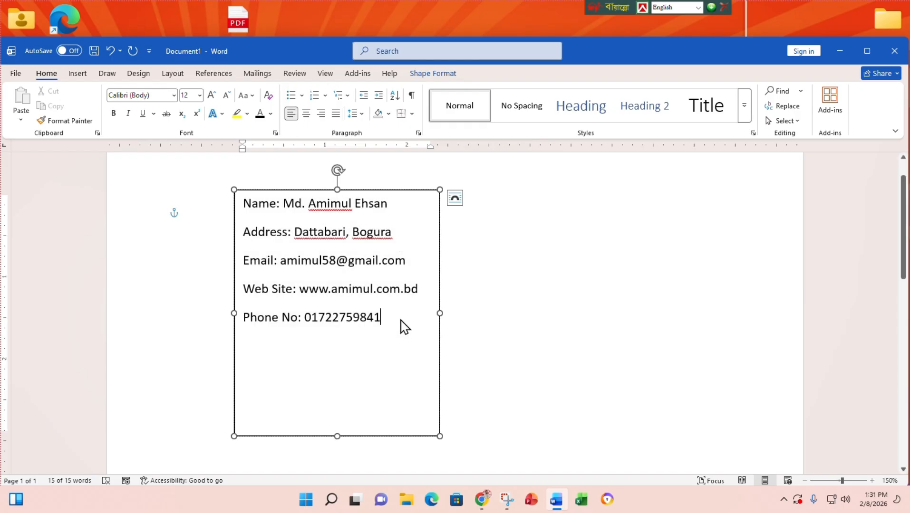
pyautogui.moveTo(337, 435); pyautogui.dragTo(342, 342)
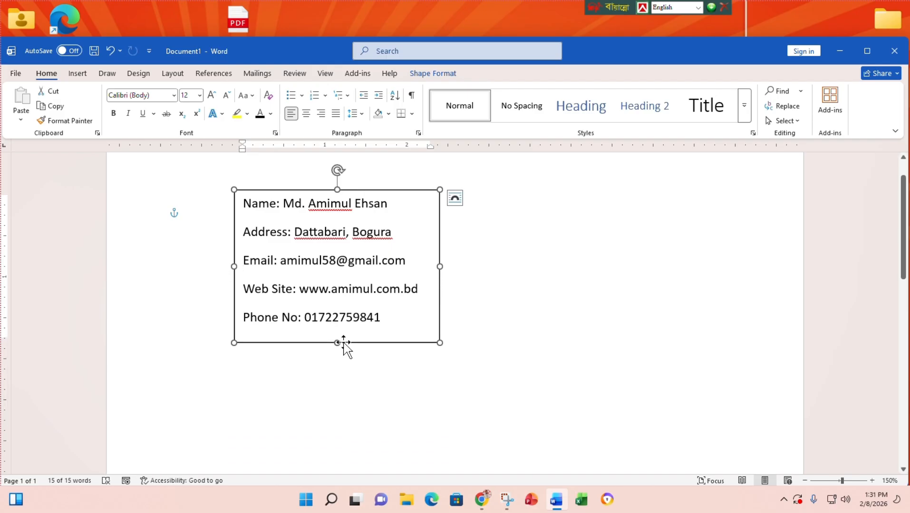
pyautogui.scroll(2, 352, 318)
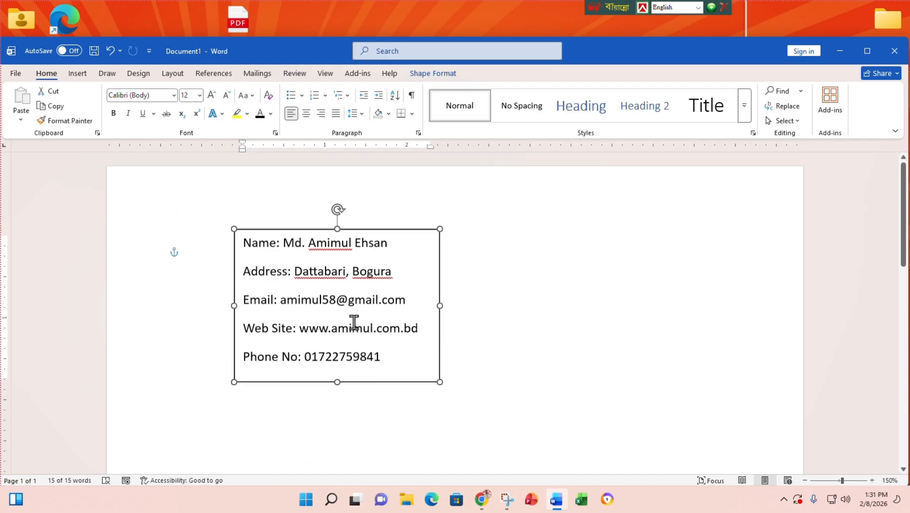
pyautogui.moveTo(390, 230); pyautogui.dragTo(359, 276)
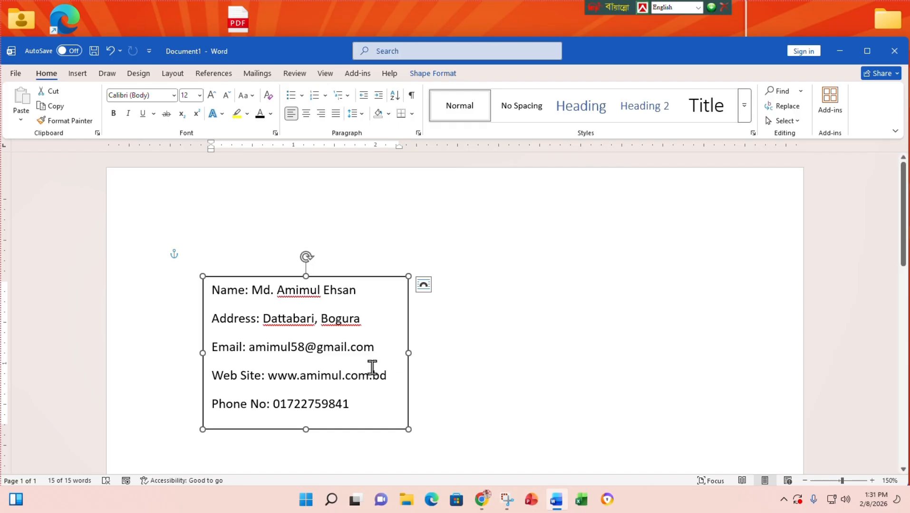
pyautogui.moveTo(408, 353); pyautogui.dragTo(460, 361)
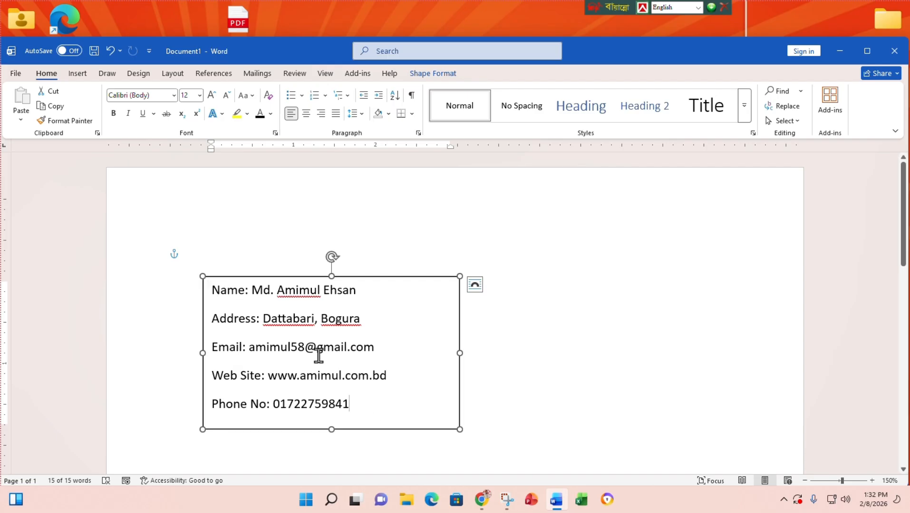
# - Select all five lines, keep them left-aligned, and indent them one step from the left edge
pyautogui.hotkey('ctrl', 'a')
pyautogui.click(306, 113)
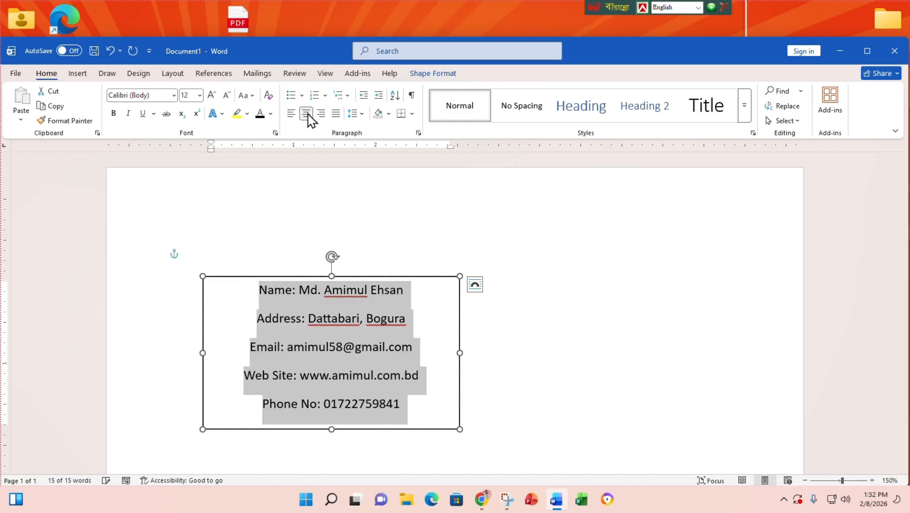
pyautogui.click(291, 113)
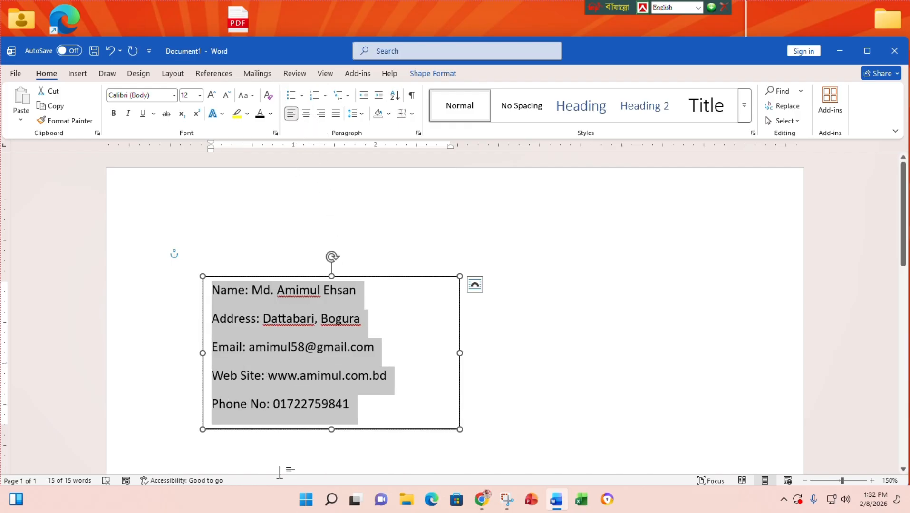
pyautogui.click(377, 96)
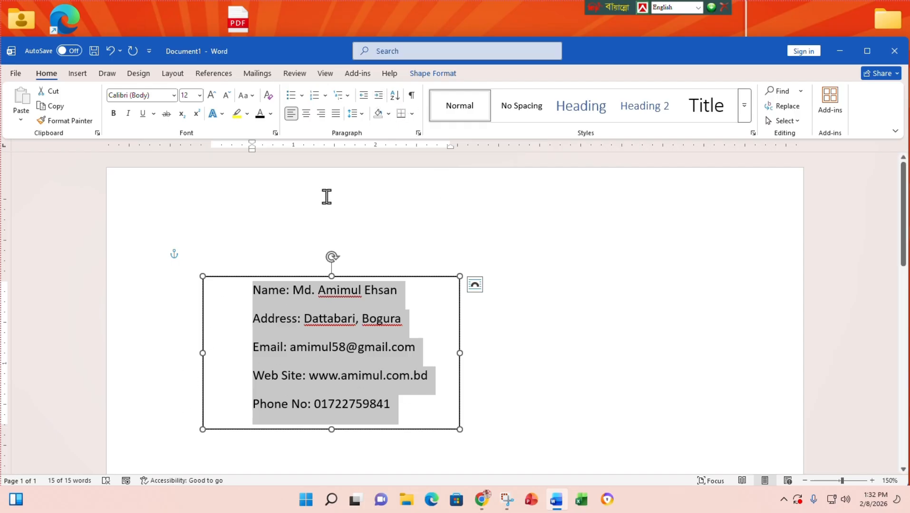
pyautogui.click(380, 96)
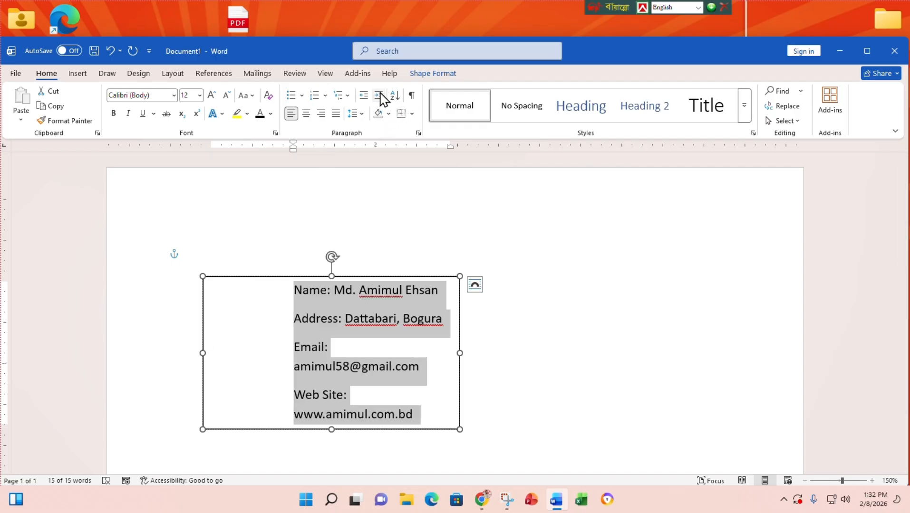
pyautogui.click(364, 96)
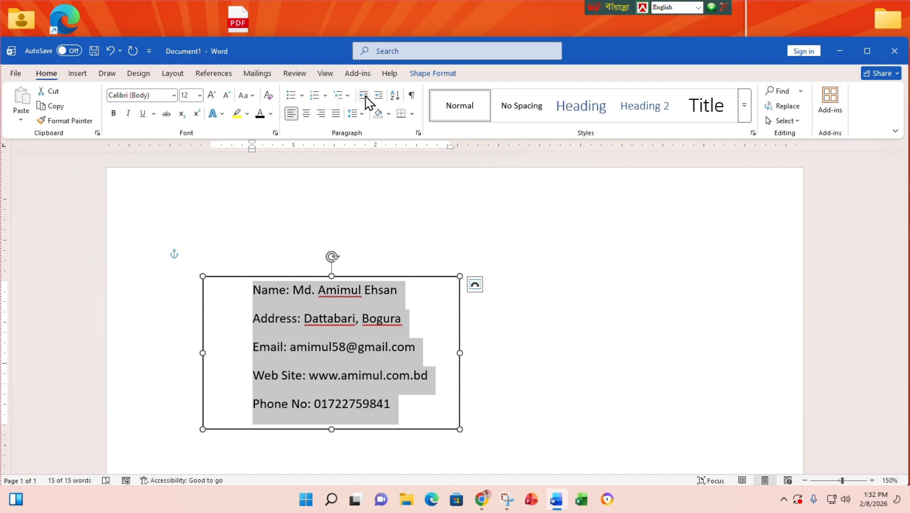
pyautogui.click(364, 96)
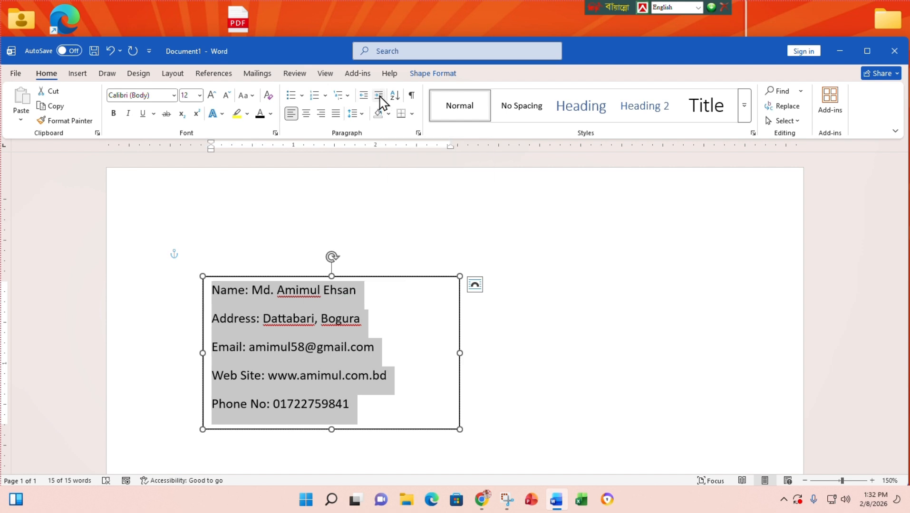
pyautogui.click(379, 96)
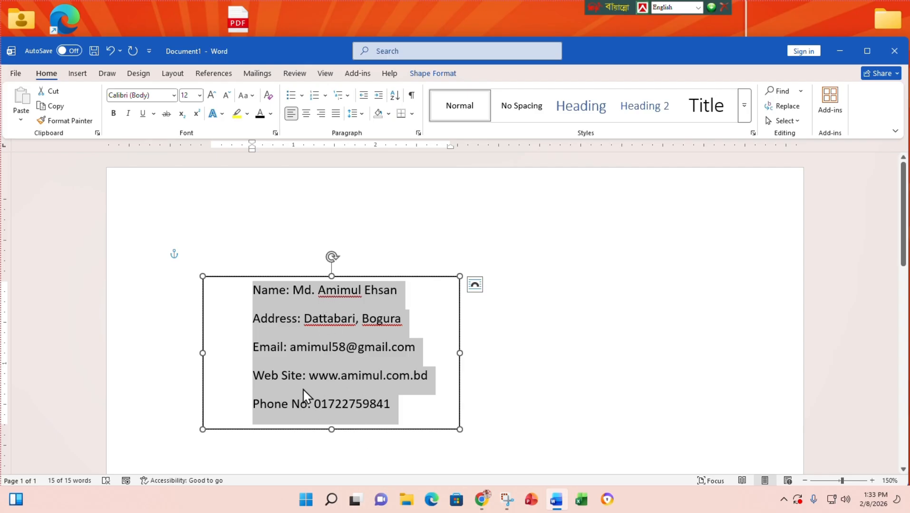
# - Remove the space after each contact line and shorten the box to fit them
pyautogui.click(365, 115)
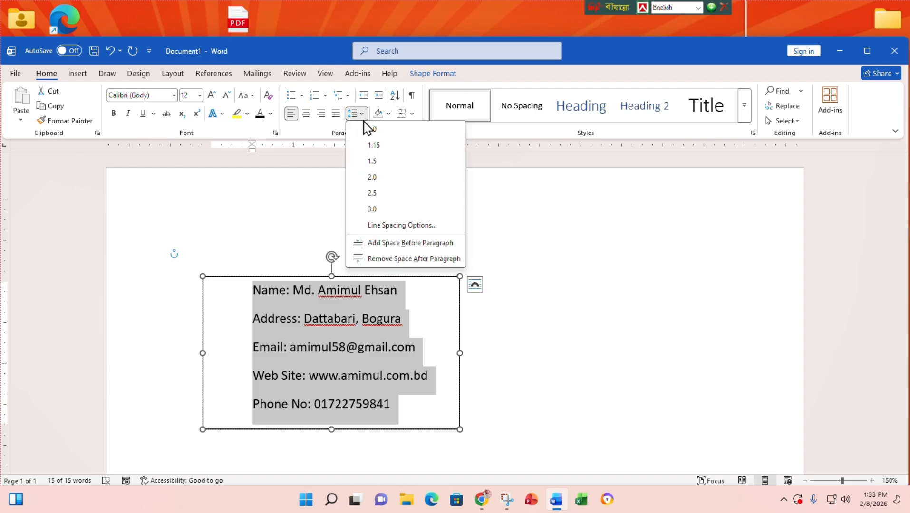
pyautogui.click(394, 261)
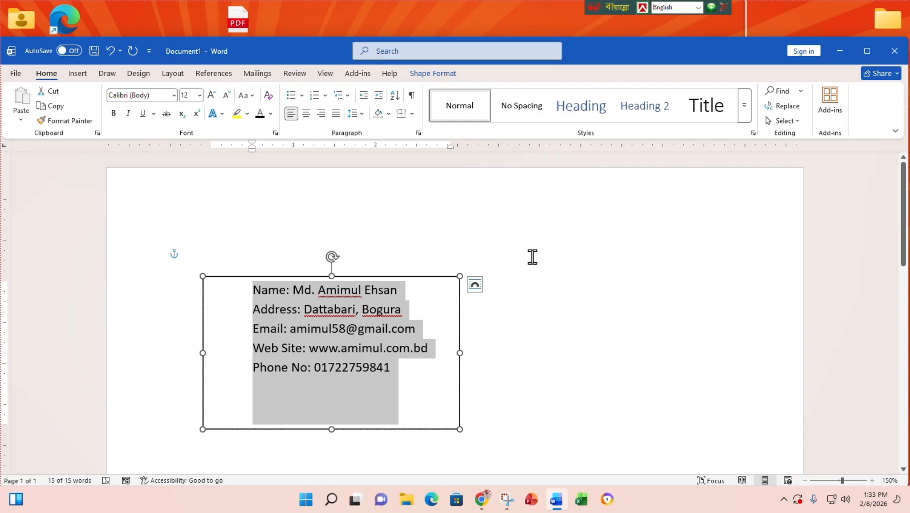
pyautogui.moveTo(331, 430); pyautogui.dragTo(333, 386)
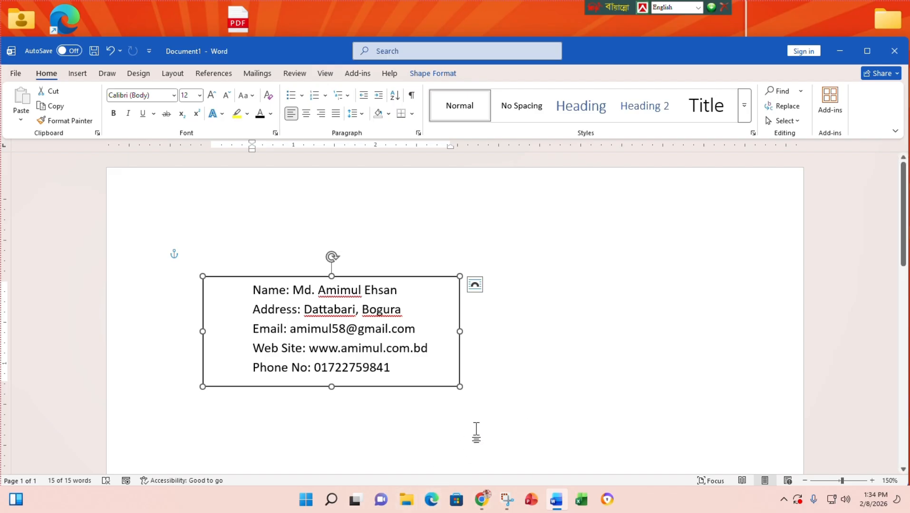
pyautogui.click(611, 314)
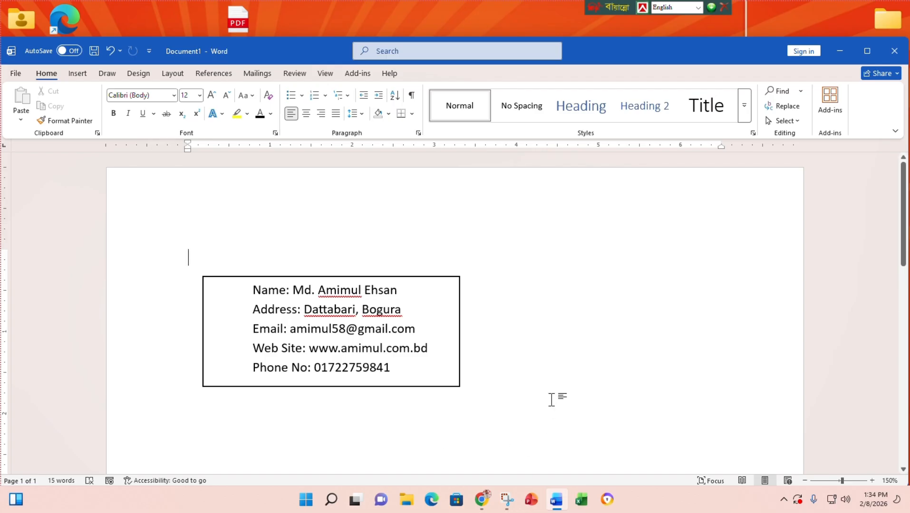
pyautogui.doubleClick(532, 326)
pyautogui.moveTo(517, 512)
pyautogui.click(77, 74)
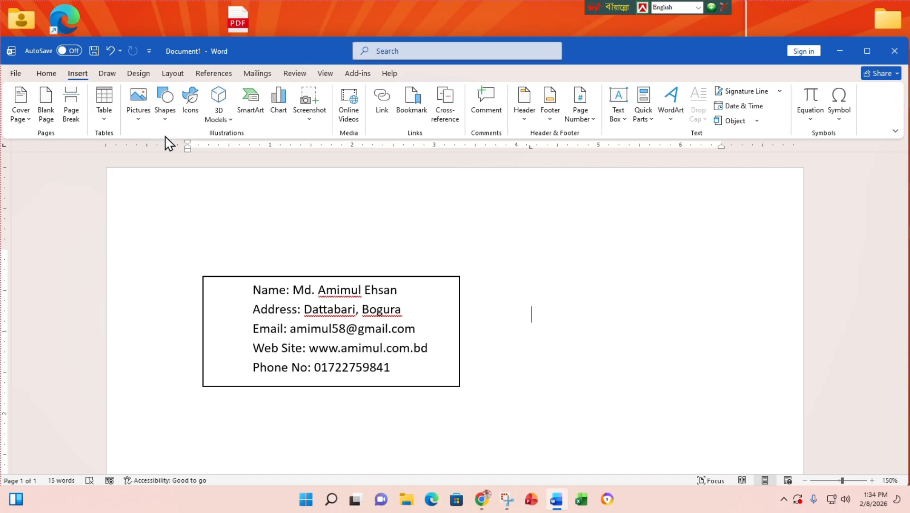
# - Insert the person-with-headset icon from the stock icon library
pyautogui.click(192, 108)
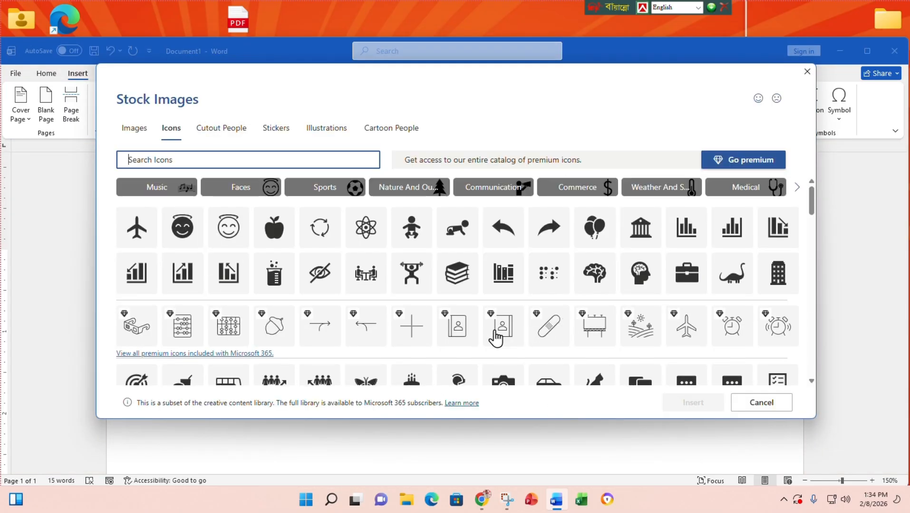
pyautogui.scroll(-3, 494, 335)
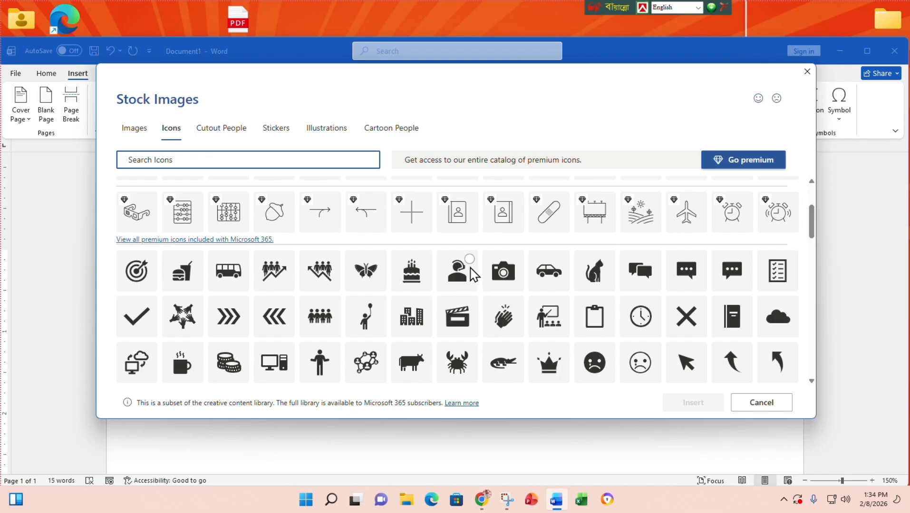
pyautogui.click(471, 268)
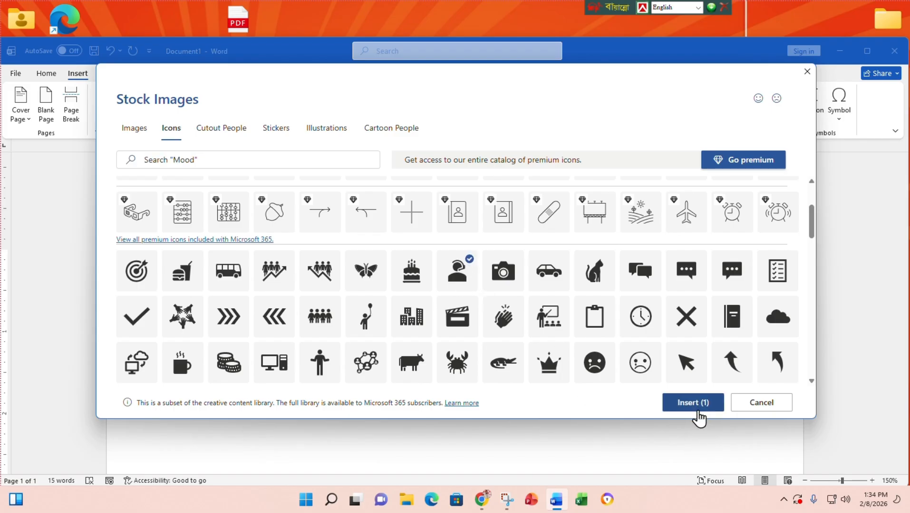
pyautogui.click(693, 402)
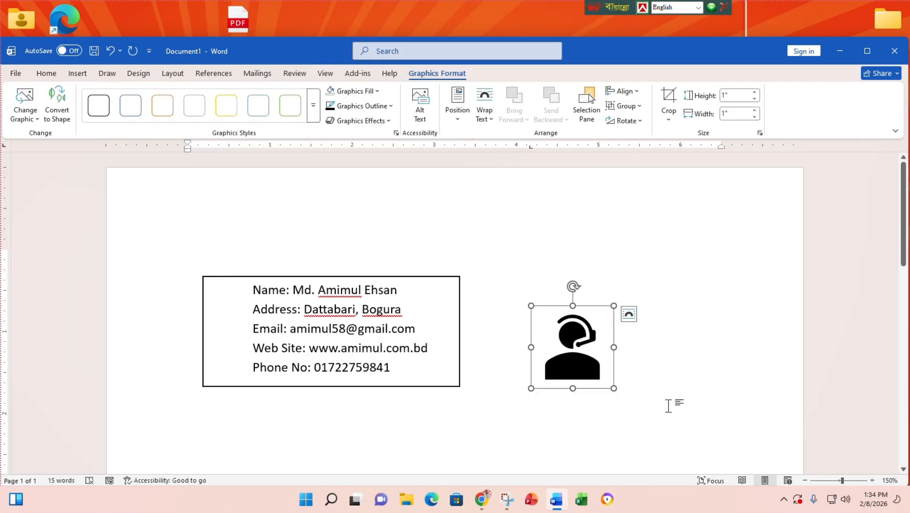
# - Float the icon in front of text, shrink it to 0.22", place it left of Name, and fill it red
pyautogui.click(628, 315)
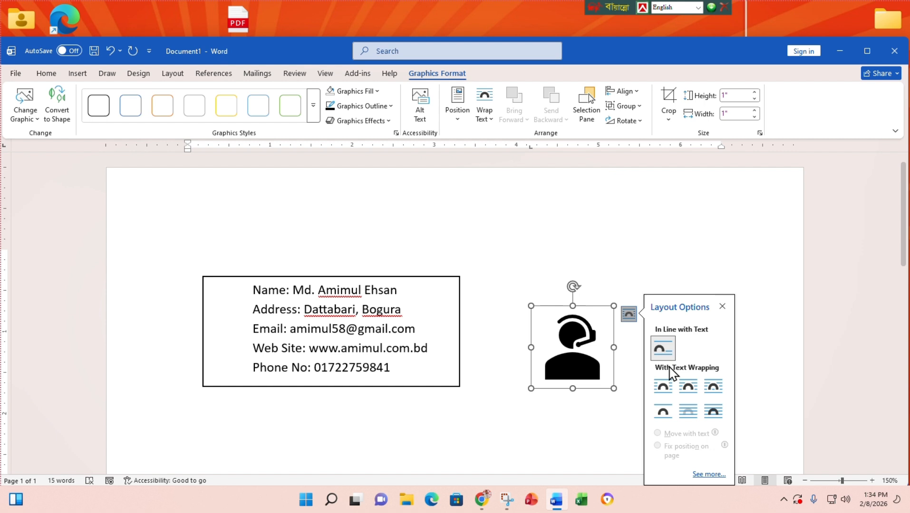
pyautogui.click(712, 413)
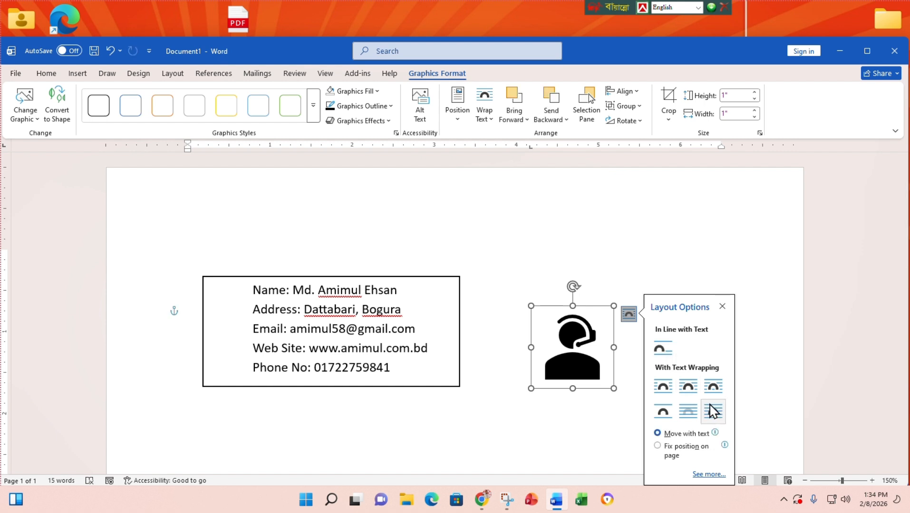
pyautogui.moveTo(572, 346); pyautogui.dragTo(557, 308)
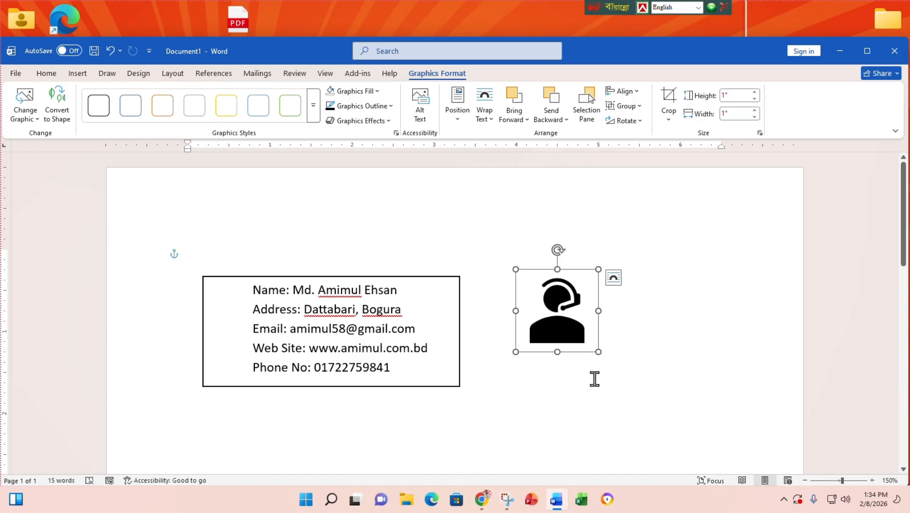
pyautogui.moveTo(600, 354); pyautogui.dragTo(529, 281)
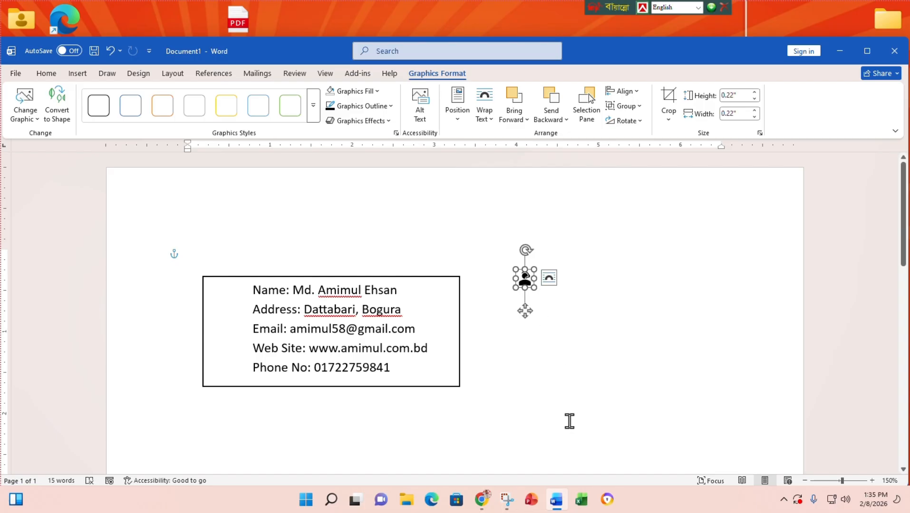
pyautogui.moveTo(528, 285); pyautogui.dragTo(241, 294)
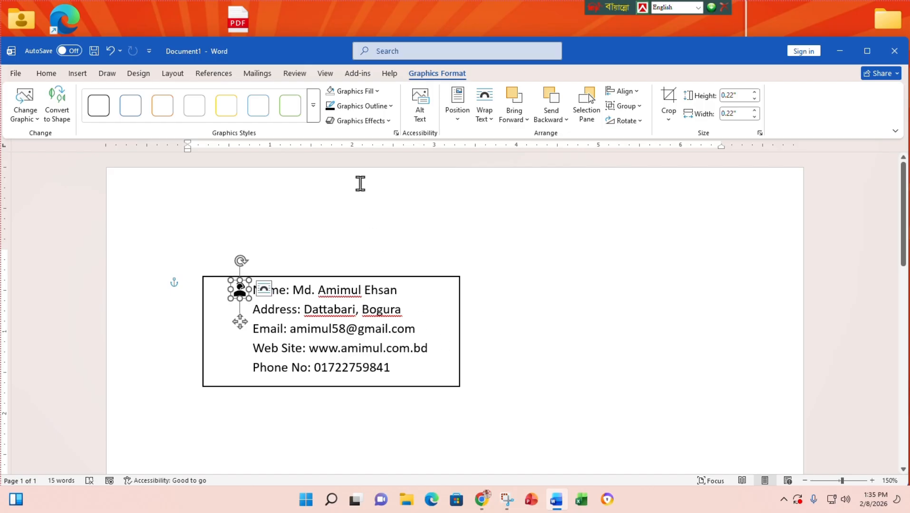
pyautogui.click(376, 91)
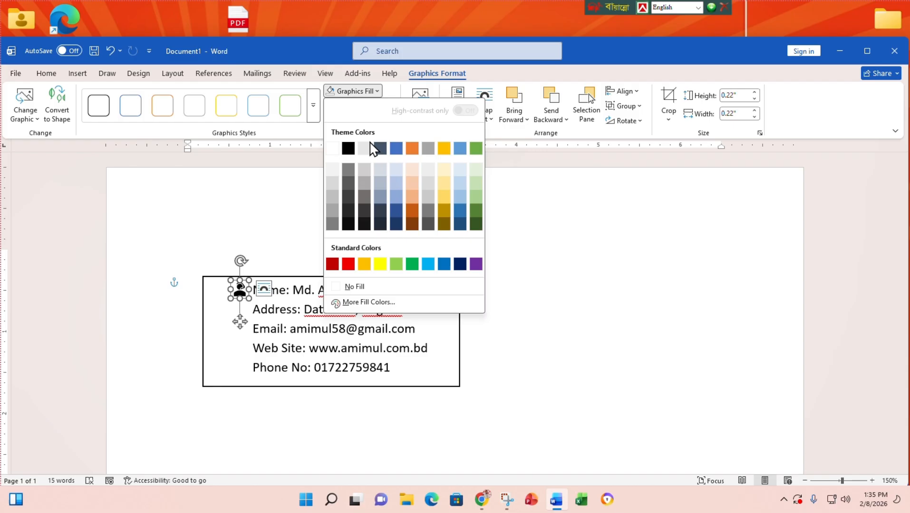
pyautogui.click(348, 264)
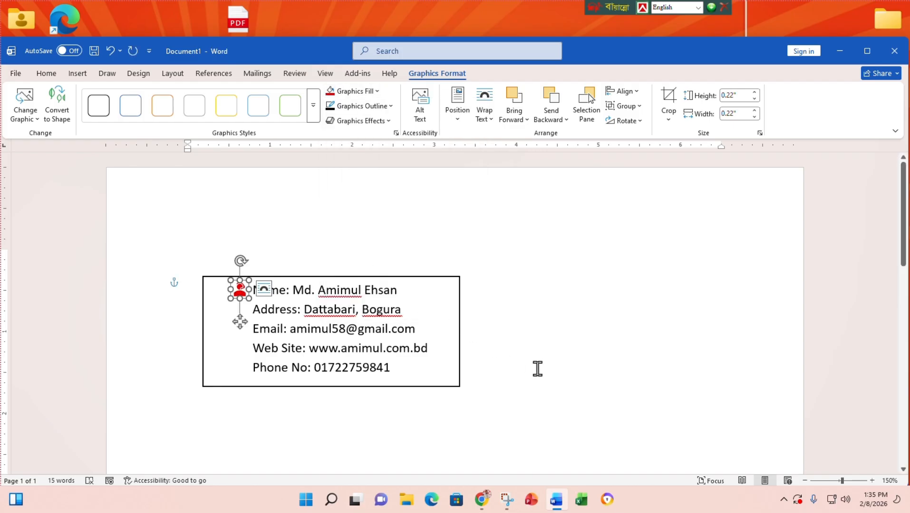
pyautogui.click(623, 355)
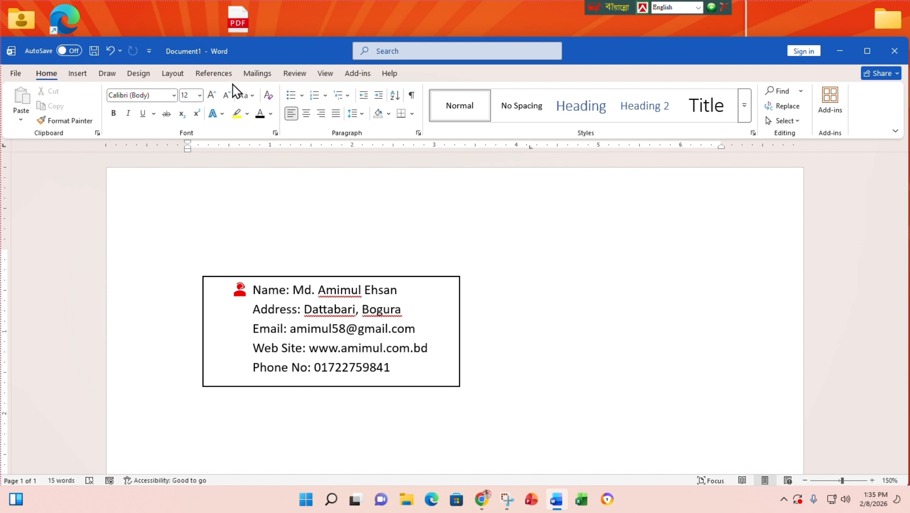
# - Search icons for 'Loc' and try inserting a house icon, which fails with an import error
pyautogui.click(81, 75)
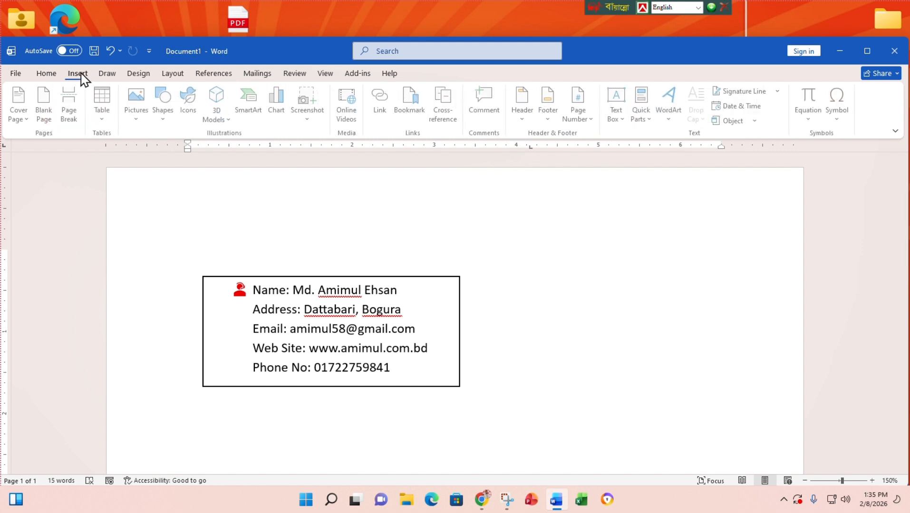
pyautogui.click(195, 114)
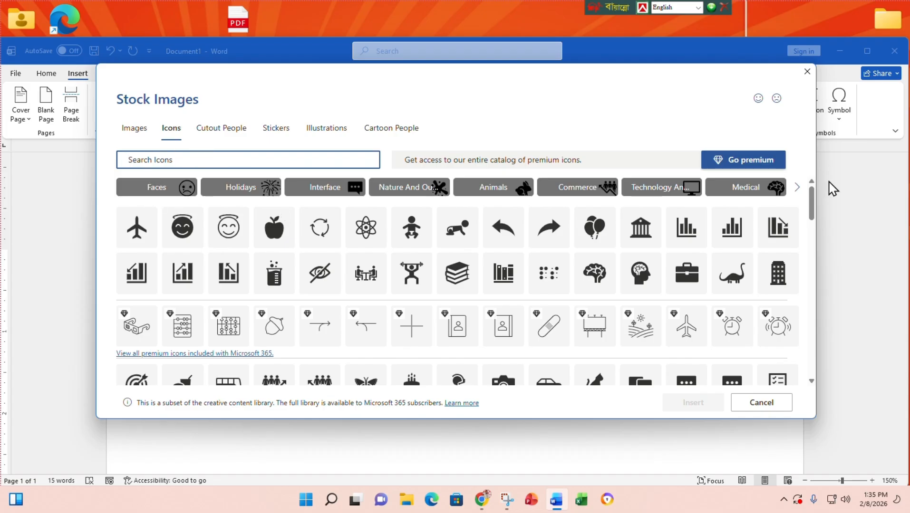
pyautogui.write('Location')
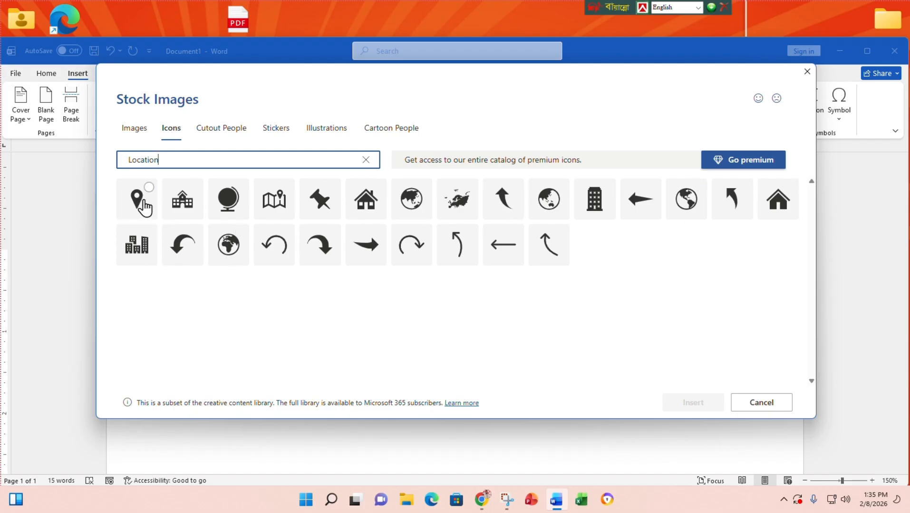
pyautogui.click(373, 204)
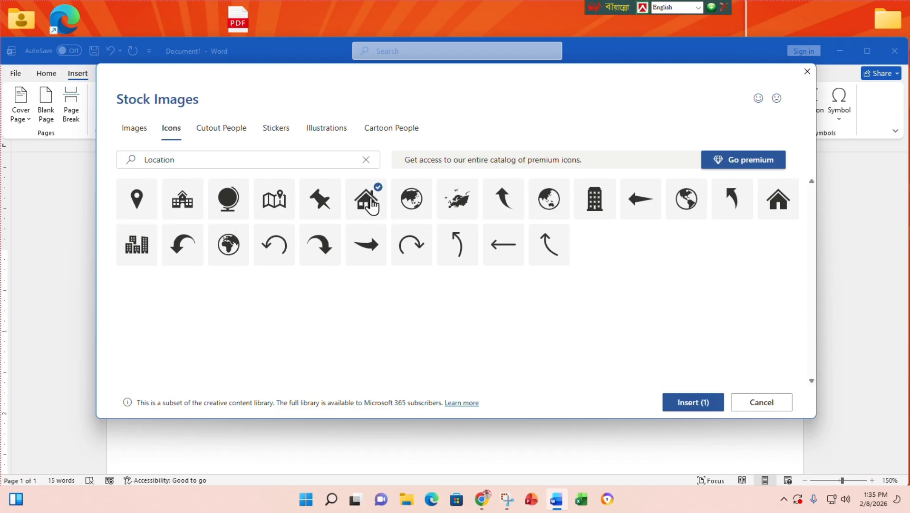
pyautogui.click(692, 402)
pyautogui.click(524, 294)
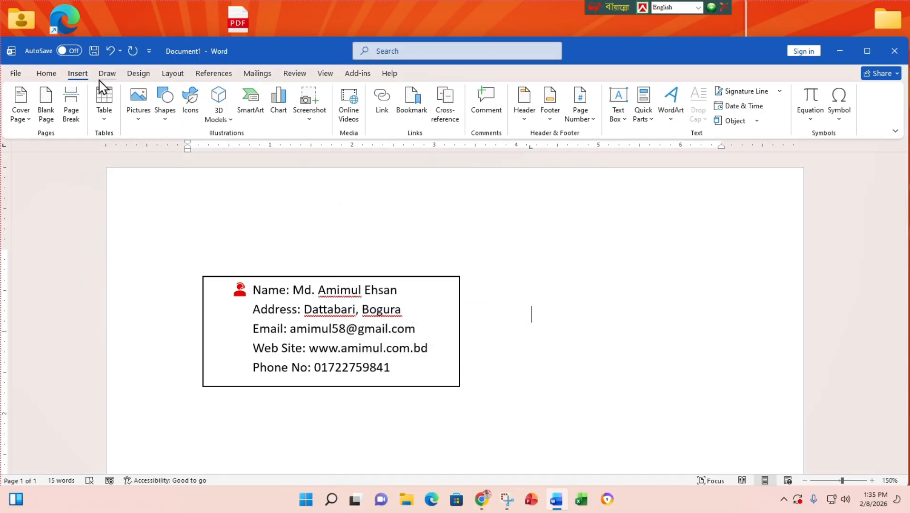
# - Search icons for 'location' and insert the solid house icon
pyautogui.click(138, 73)
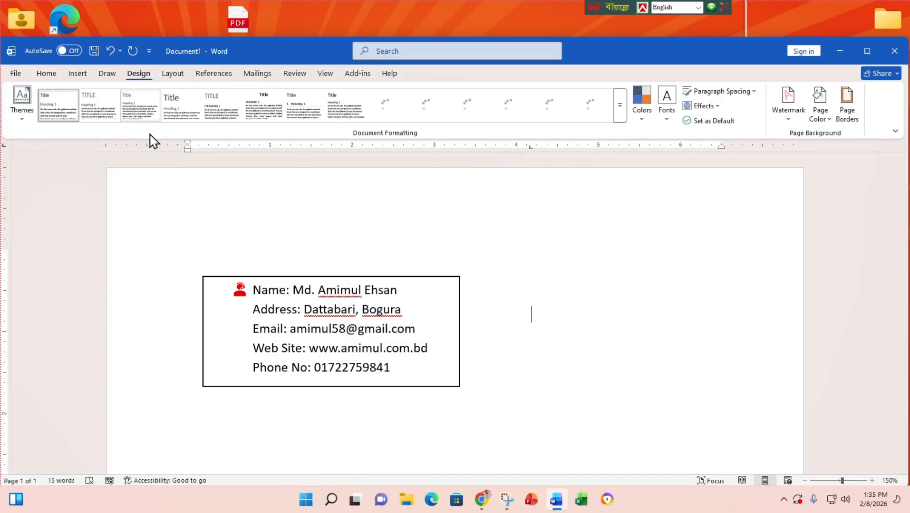
pyautogui.click(77, 73)
pyautogui.click(191, 102)
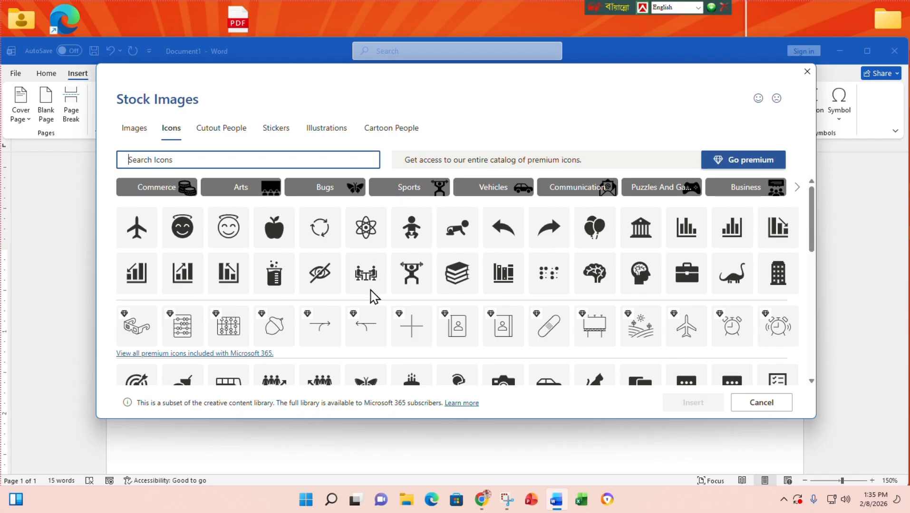
pyautogui.write('lo')
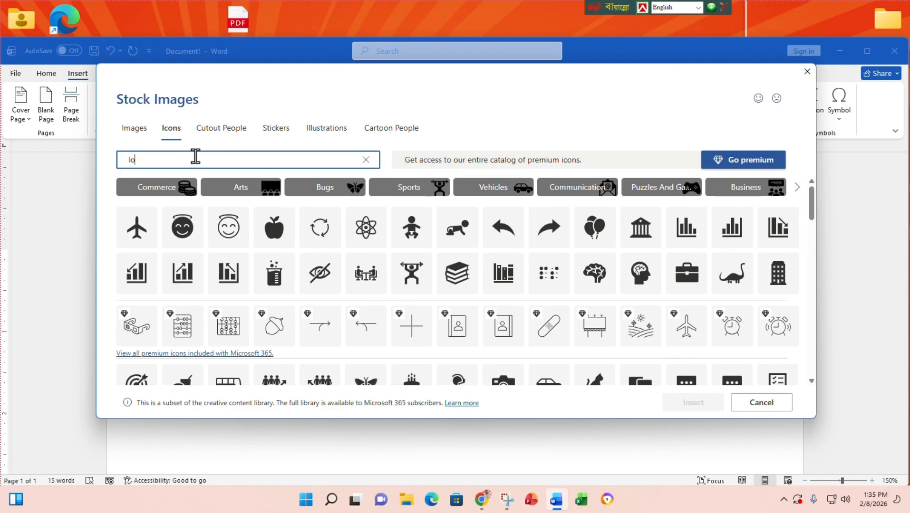
pyautogui.write('cation')
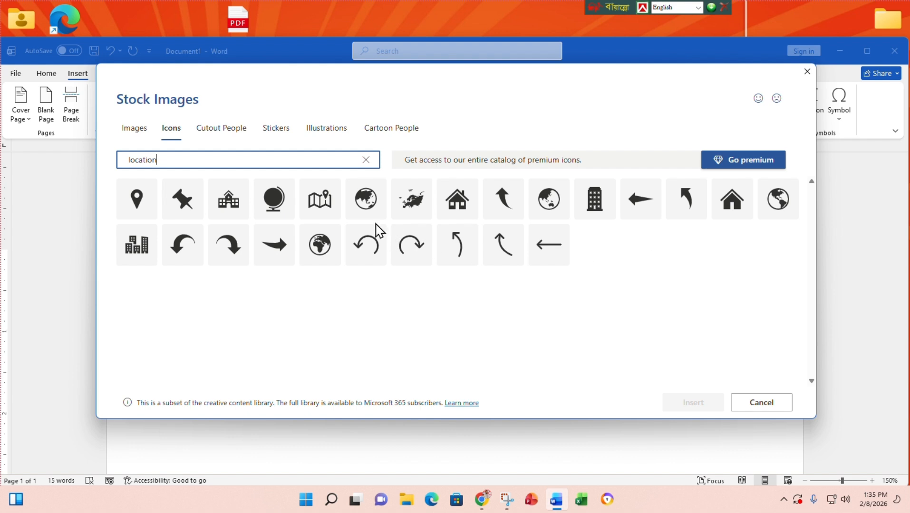
pyautogui.click(738, 218)
pyautogui.click(693, 403)
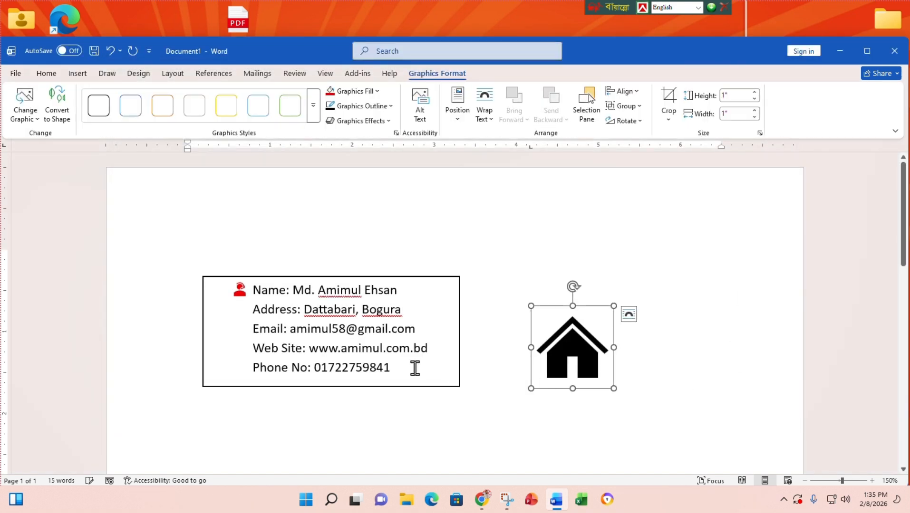
# - Float the house icon in front of text, shrink it, and place it before the Address line
pyautogui.click(629, 317)
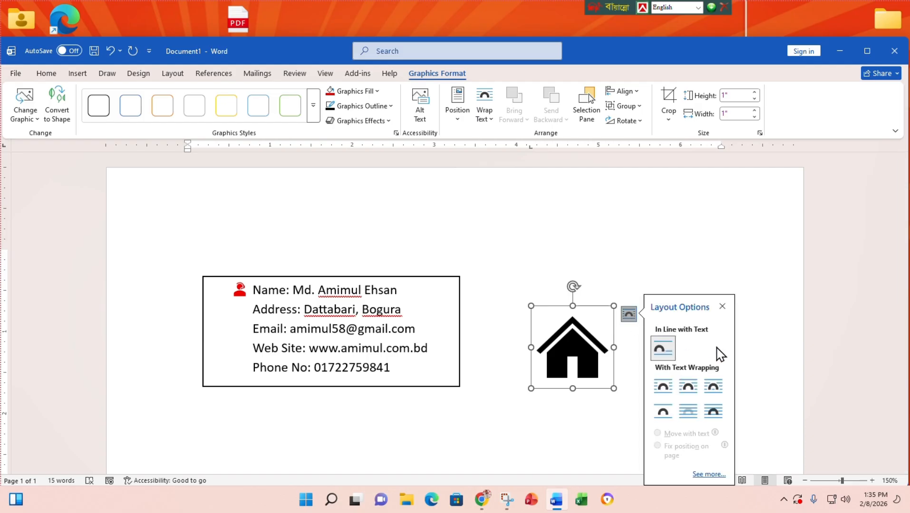
pyautogui.click(715, 414)
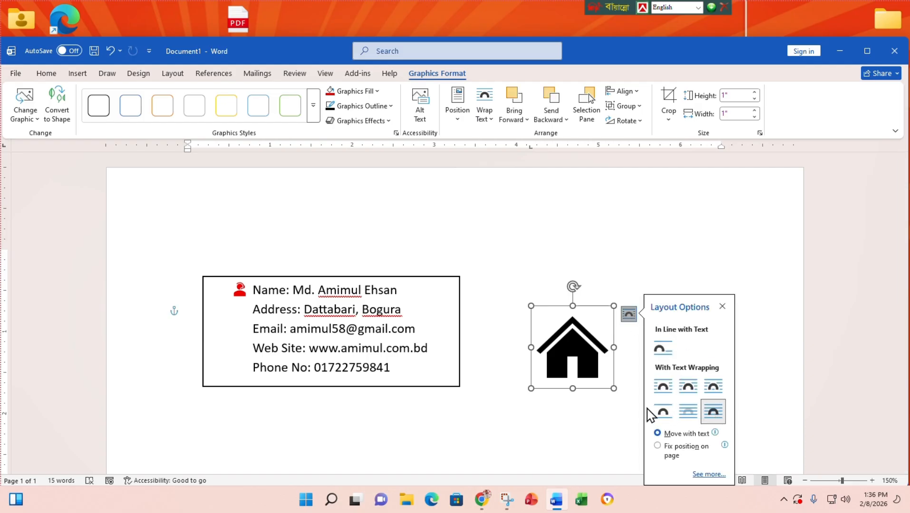
pyautogui.moveTo(615, 387); pyautogui.dragTo(548, 308)
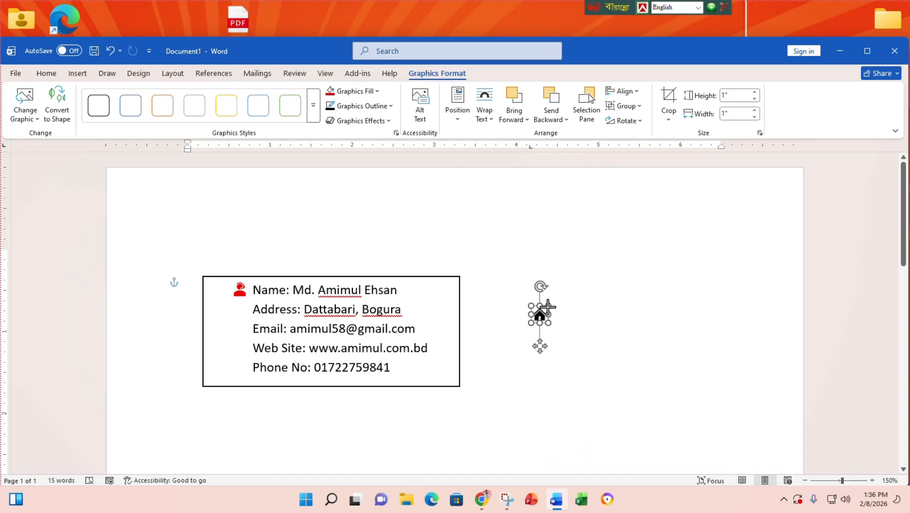
pyautogui.moveTo(548, 307); pyautogui.dragTo(240, 307)
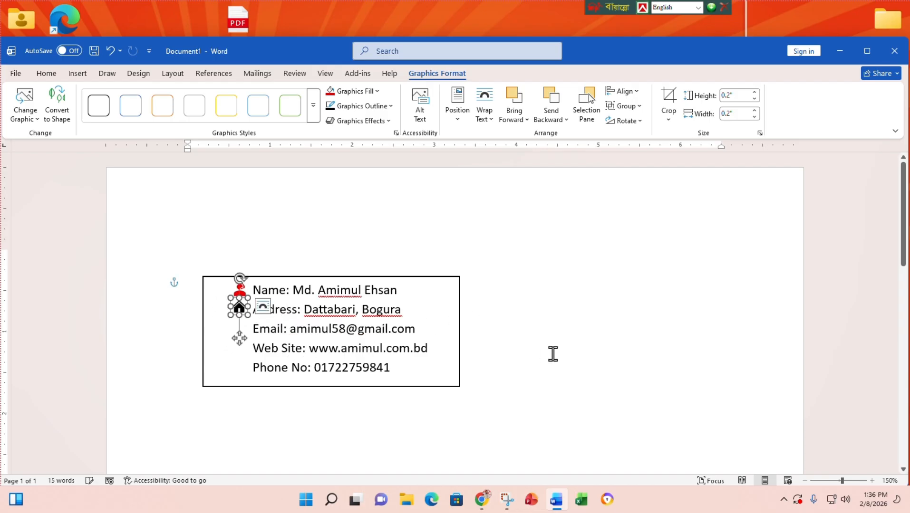
pyautogui.click(531, 374)
pyautogui.scroll(10, 204, 352)
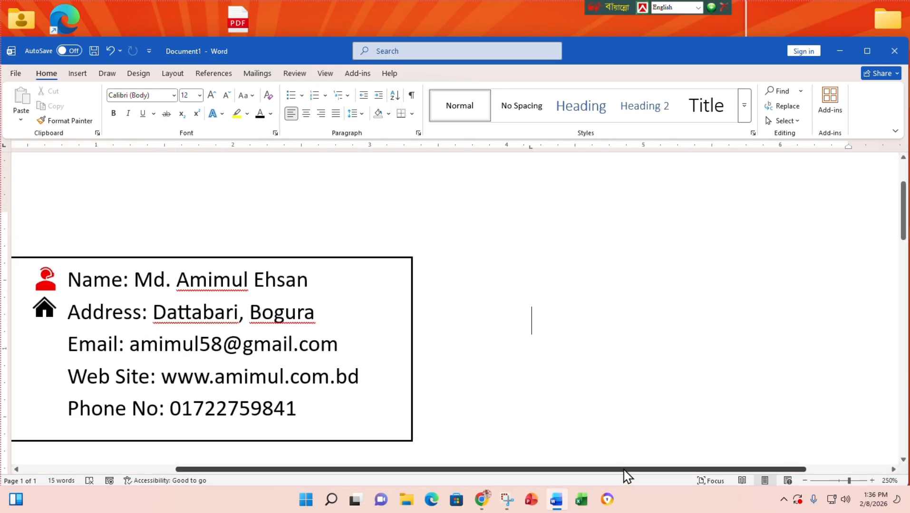
pyautogui.moveTo(623, 470); pyautogui.dragTo(464, 456)
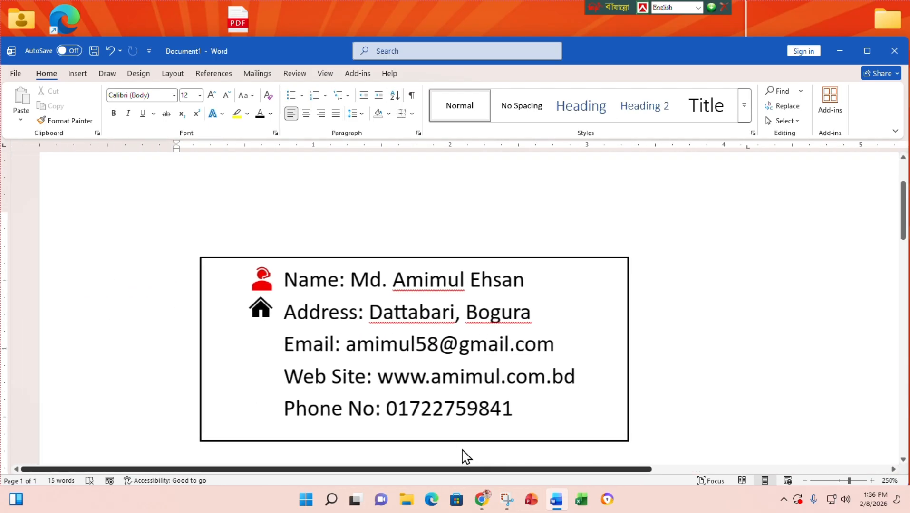
pyautogui.click(261, 311)
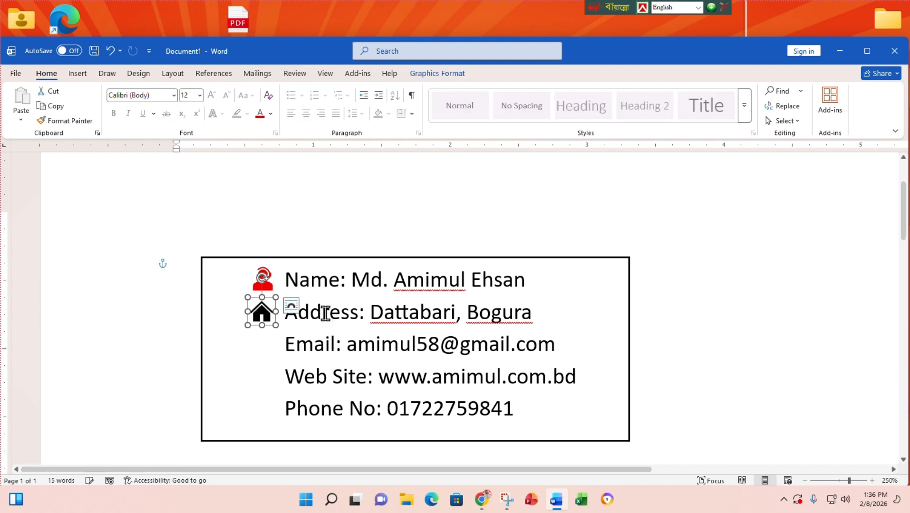
pyautogui.click(649, 325)
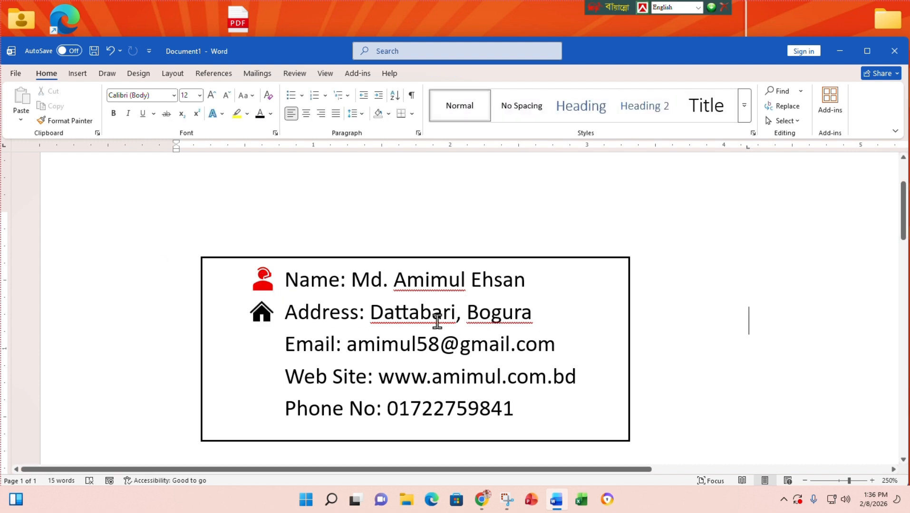
pyautogui.keyDown('ctrl'); pyautogui.scroll(-1, 430, 318); pyautogui.keyUp('ctrl')
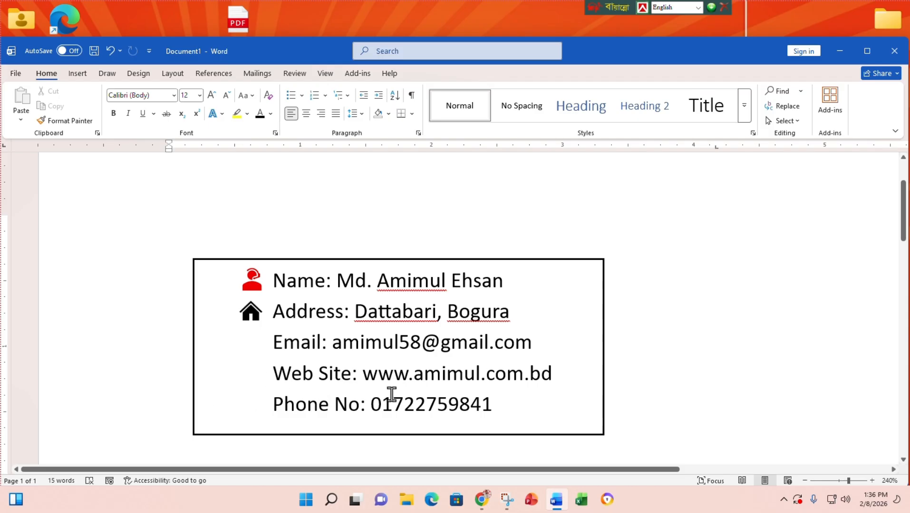
pyautogui.keyDown('ctrl'); pyautogui.scroll(-5, 394, 379); pyautogui.keyUp('ctrl')
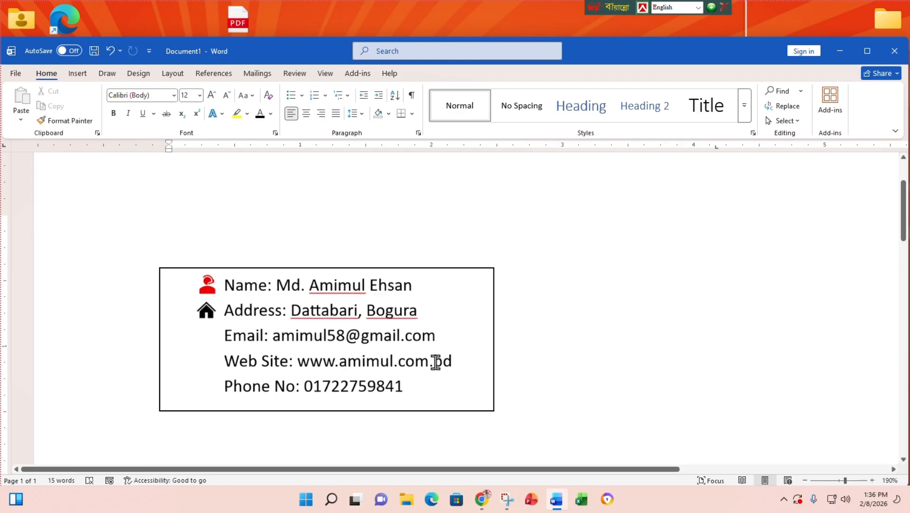
# - Search icons for 'Email' and pick the plain envelope icon, retrying after an import error
pyautogui.click(78, 74)
pyautogui.click(190, 98)
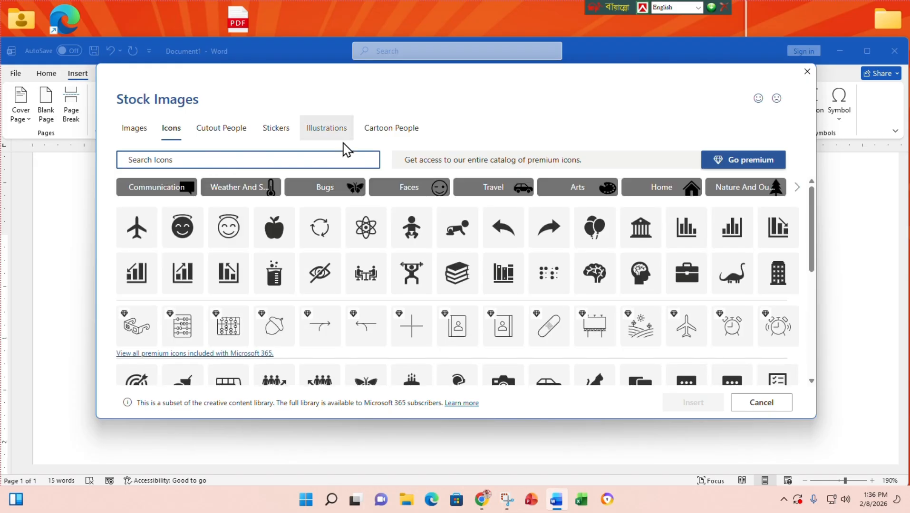
pyautogui.write('Ema')
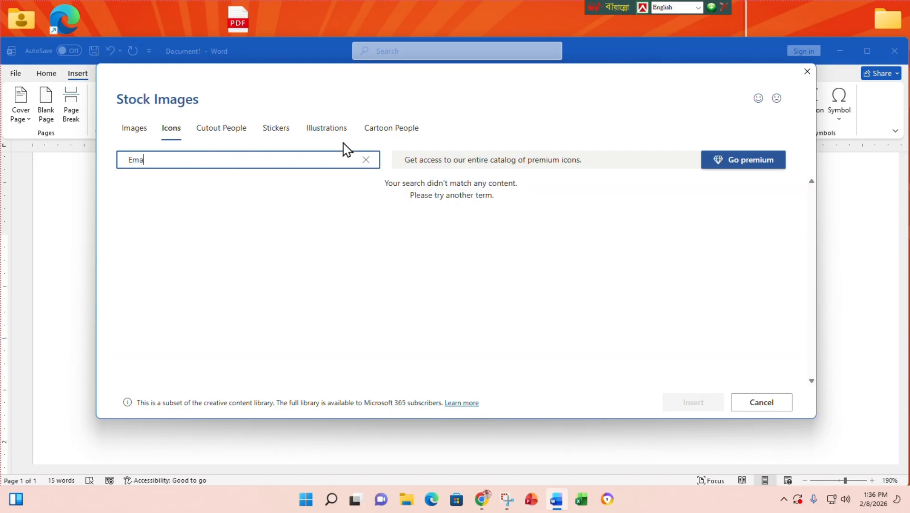
pyautogui.write('il')
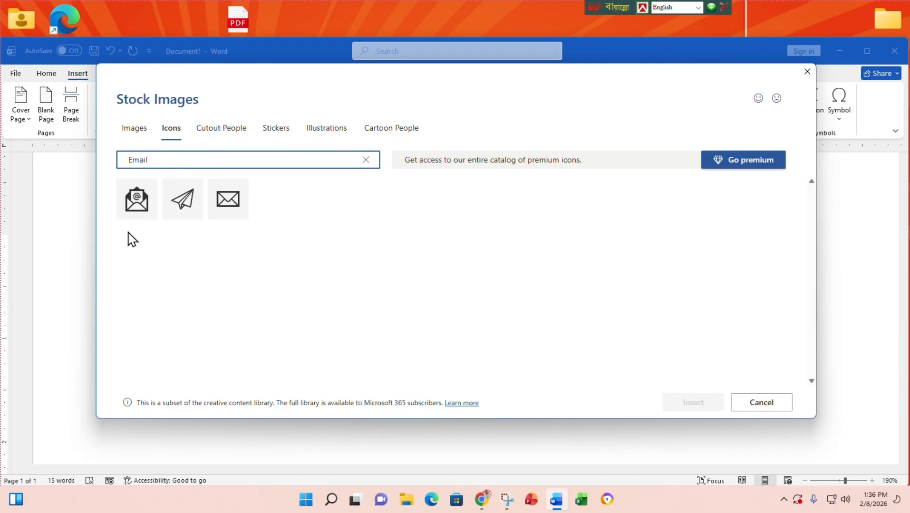
pyautogui.click(221, 208)
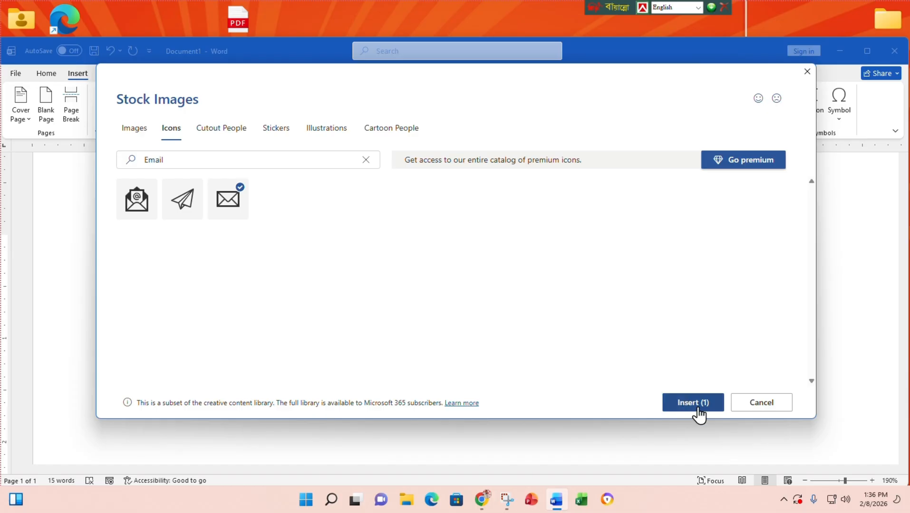
pyautogui.click(693, 403)
pyautogui.click(527, 295)
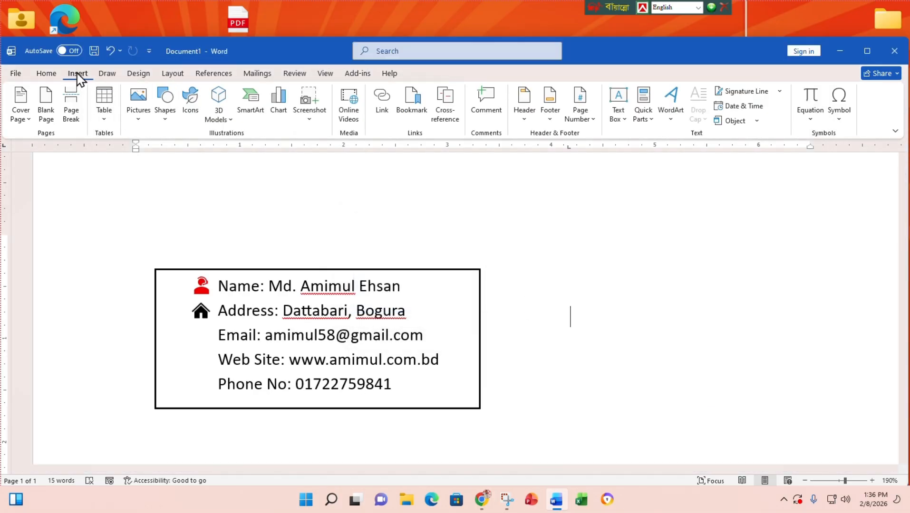
pyautogui.click(190, 110)
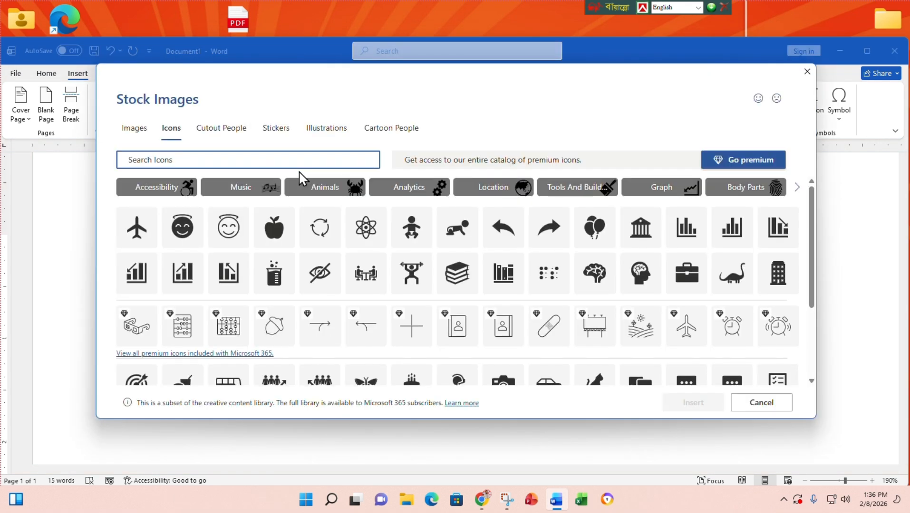
pyautogui.write('Email')
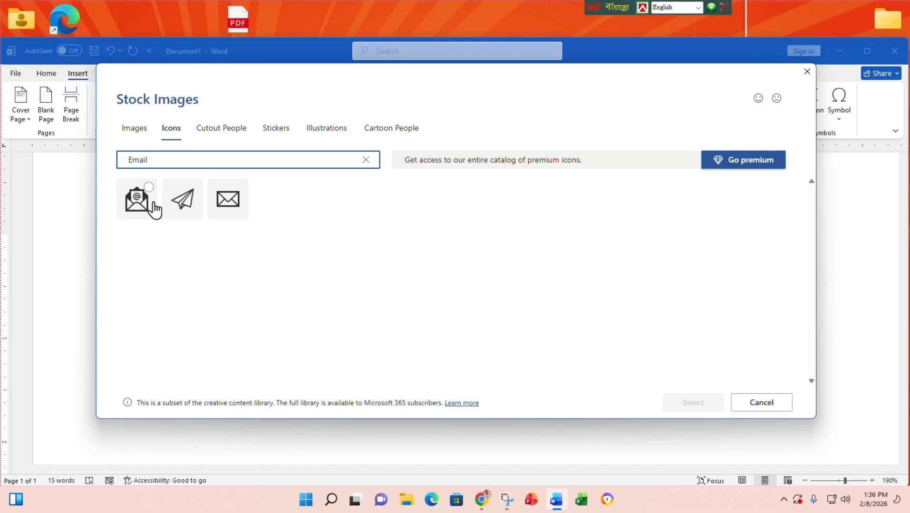
pyautogui.click(221, 200)
# - Insert the envelope icon, float it in front of text, shrink it, and move it before Email
pyautogui.click(692, 403)
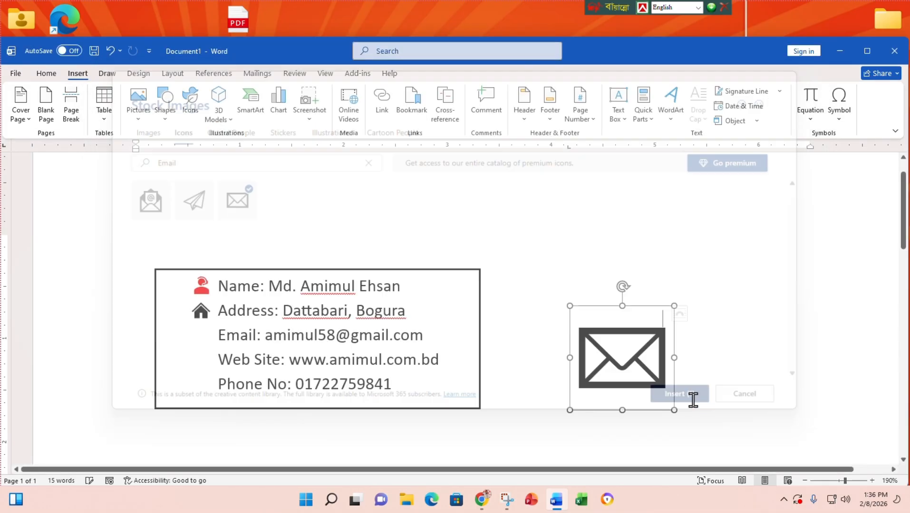
pyautogui.click(690, 315)
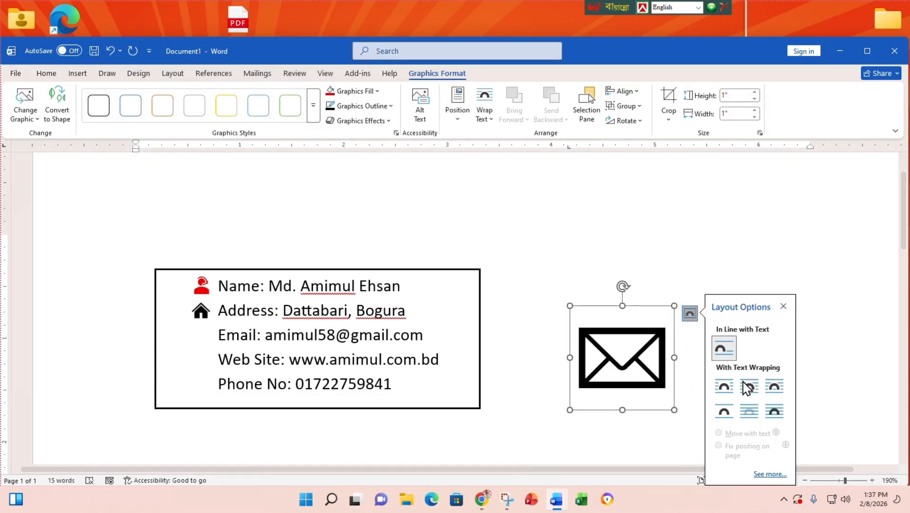
pyautogui.click(774, 412)
pyautogui.moveTo(675, 411); pyautogui.dragTo(584, 307)
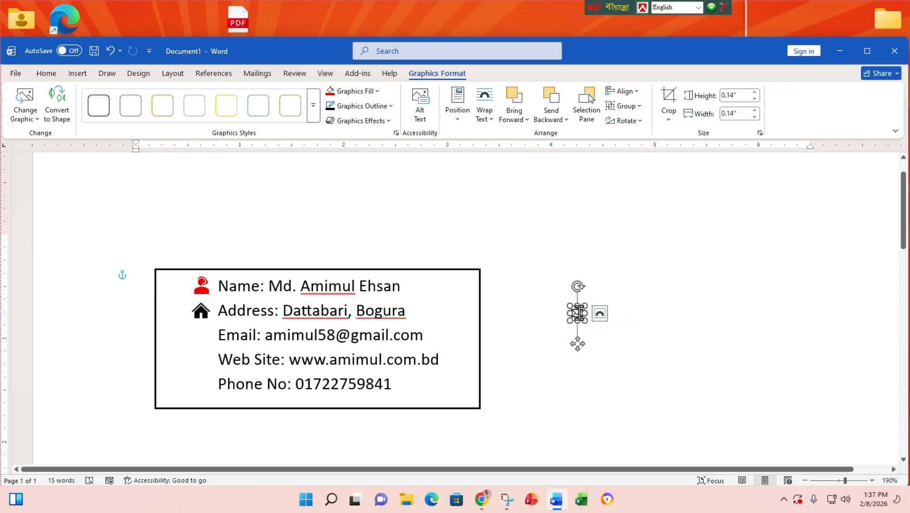
pyautogui.scroll(2, 573, 323)
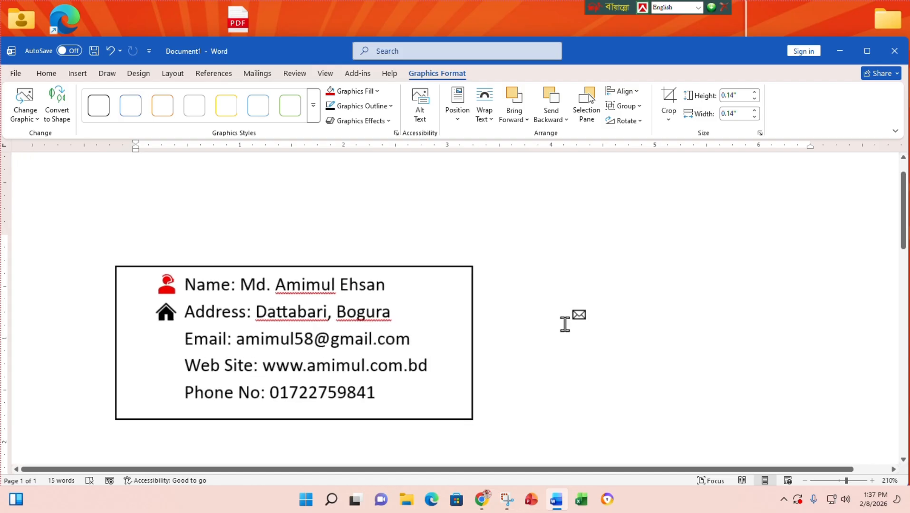
pyautogui.moveTo(579, 321); pyautogui.dragTo(144, 327)
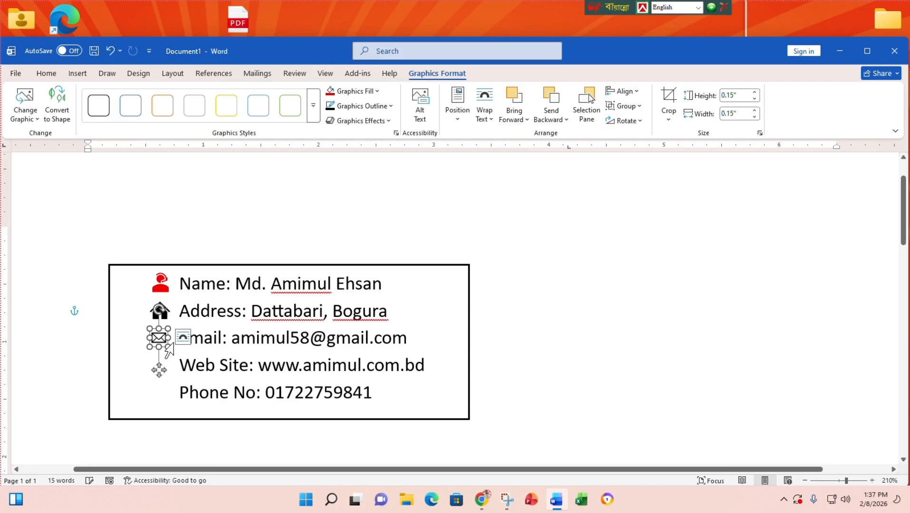
pyautogui.click(436, 334)
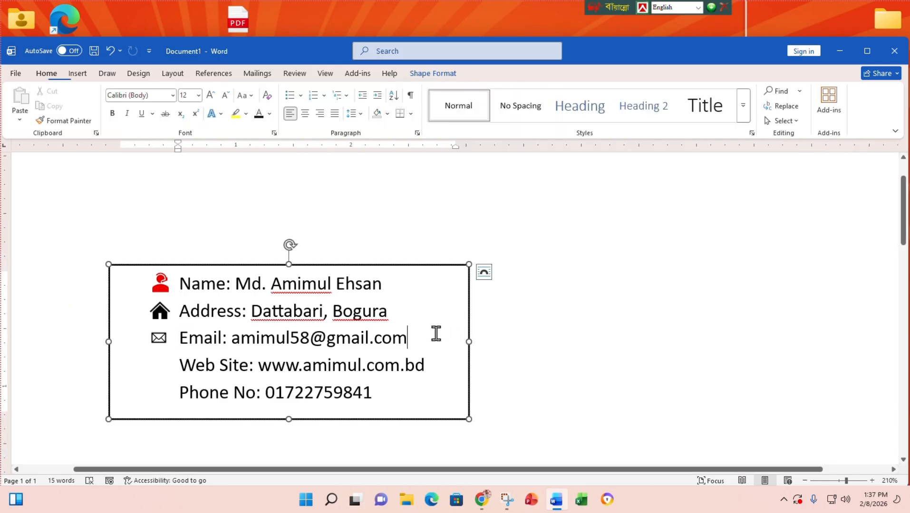
# - Nudge the envelope icon down to line up under the house icon
pyautogui.click(156, 343)
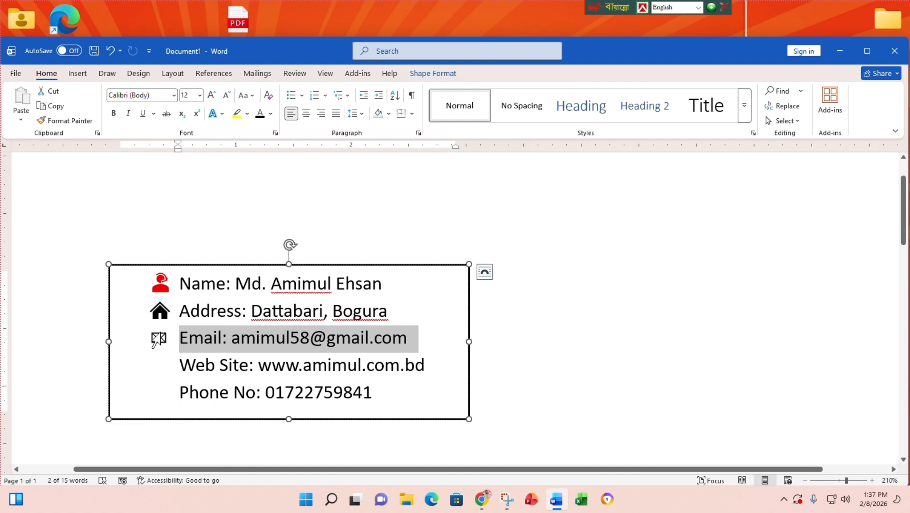
pyautogui.click(164, 338)
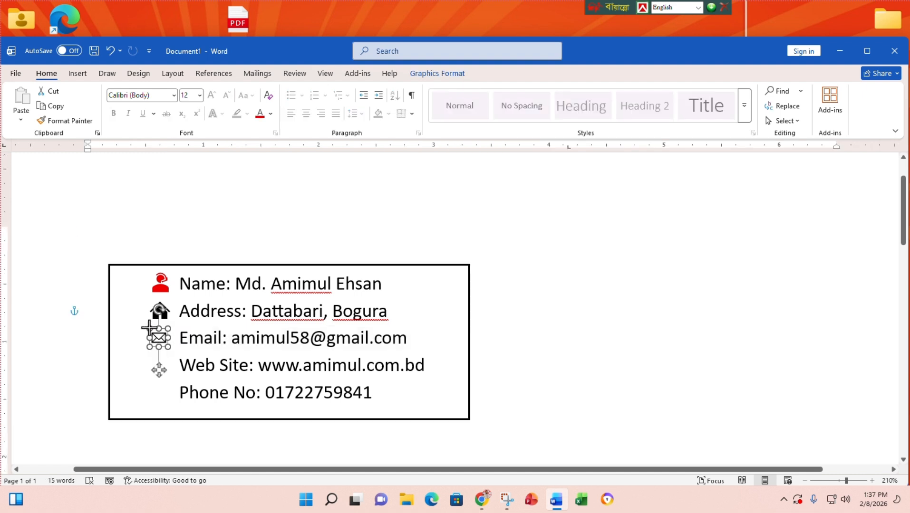
pyautogui.moveTo(149, 328); pyautogui.dragTo(147, 326)
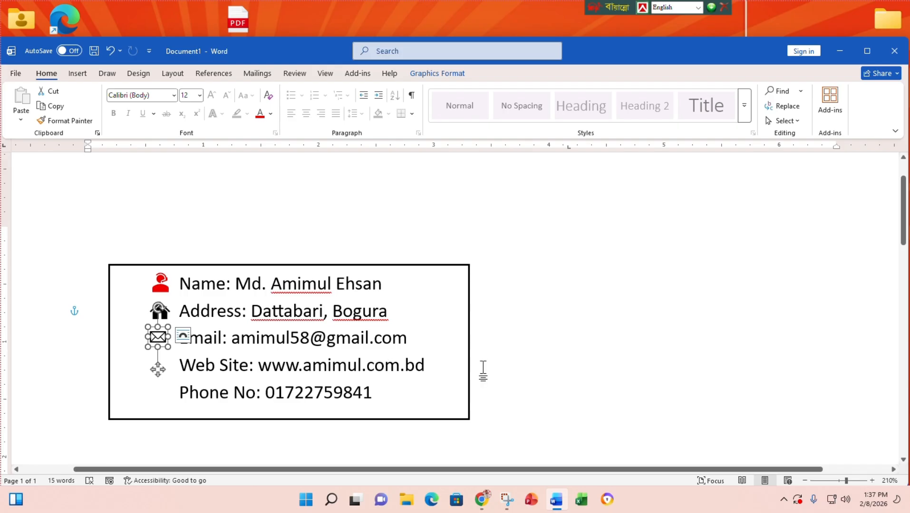
pyautogui.hotkey('ctrl', 'z')
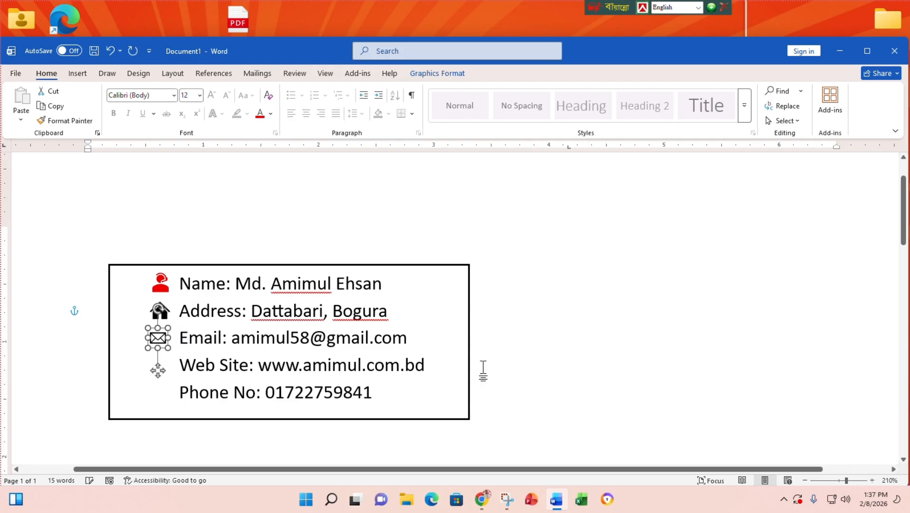
pyautogui.press('Down')
pyautogui.click(524, 328)
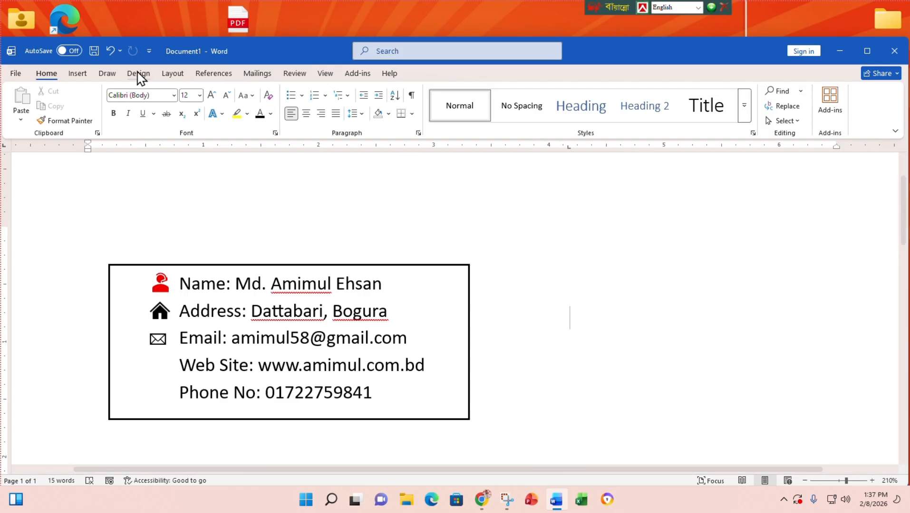
# - Search icons for 'website' and try inserting the laptop-globe icon, dismissing the import error
pyautogui.click(80, 74)
pyautogui.click(191, 104)
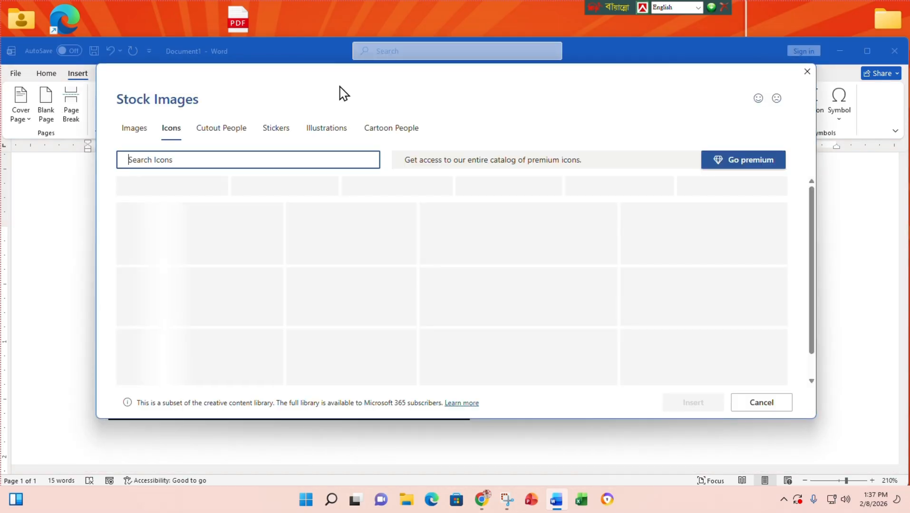
pyautogui.write('w')
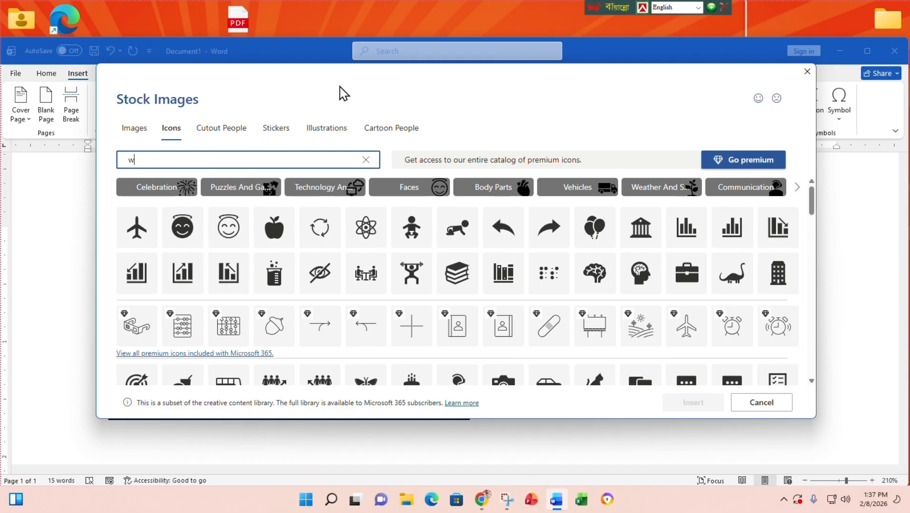
pyautogui.write('eb')
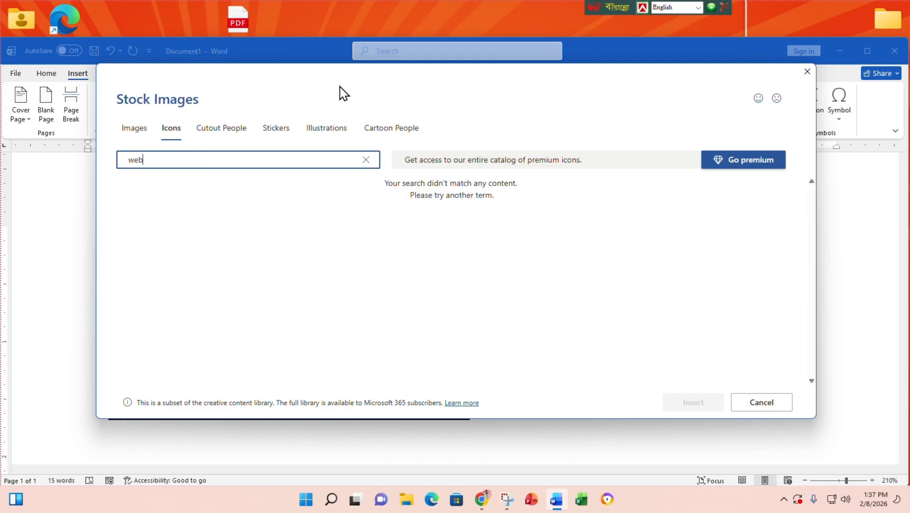
pyautogui.write('sit')
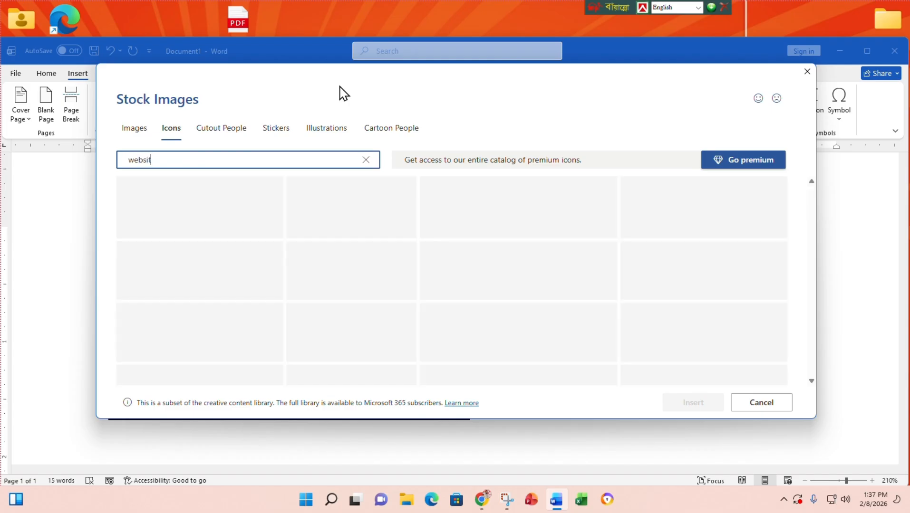
pyautogui.press('BackSpace')
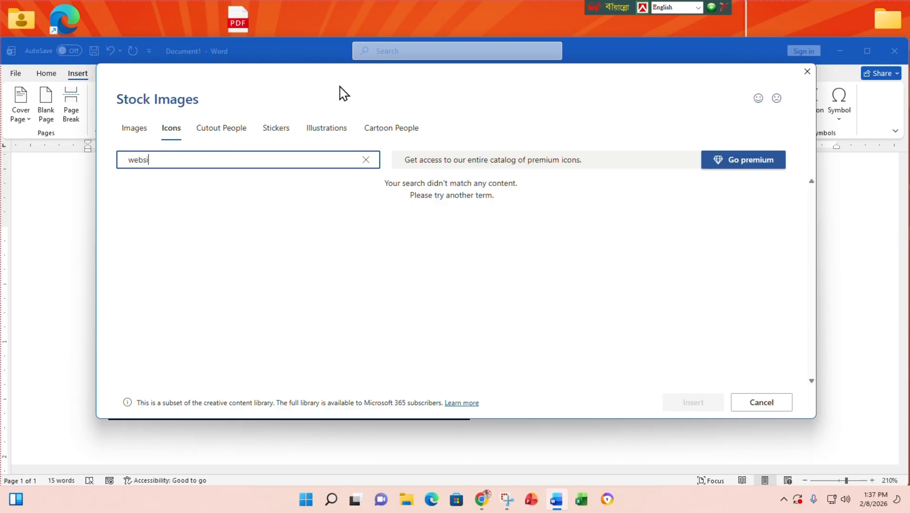
pyautogui.write('te')
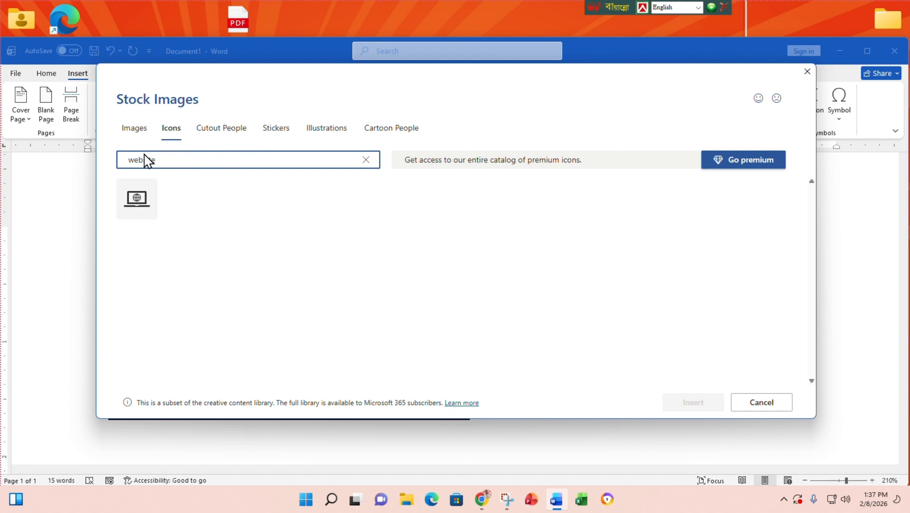
pyautogui.click(145, 208)
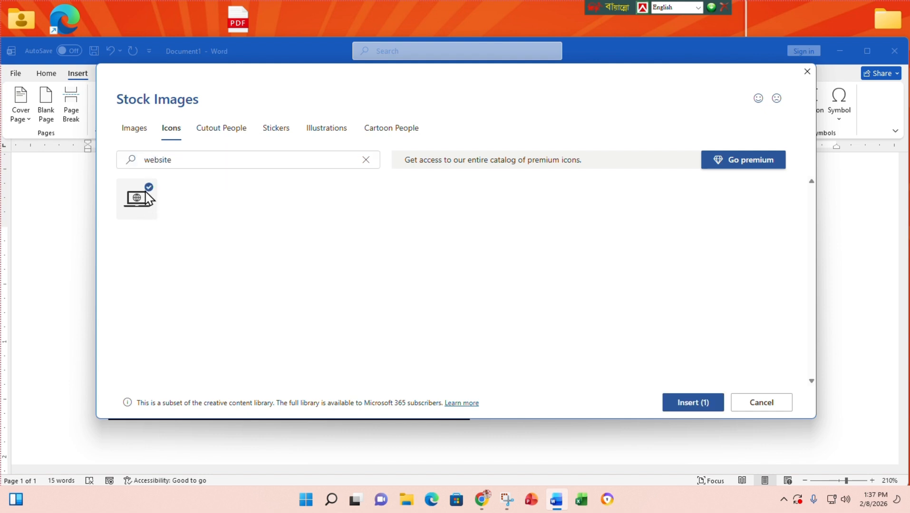
pyautogui.click(683, 404)
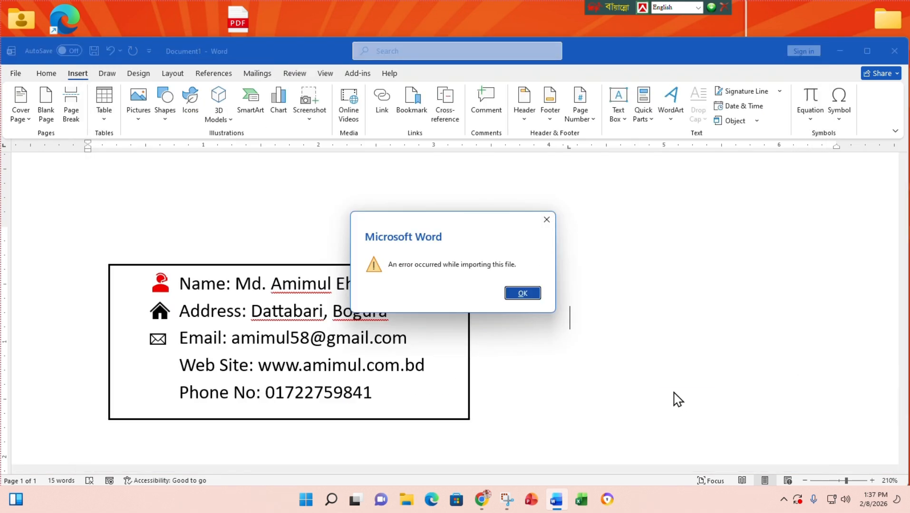
pyautogui.click(522, 293)
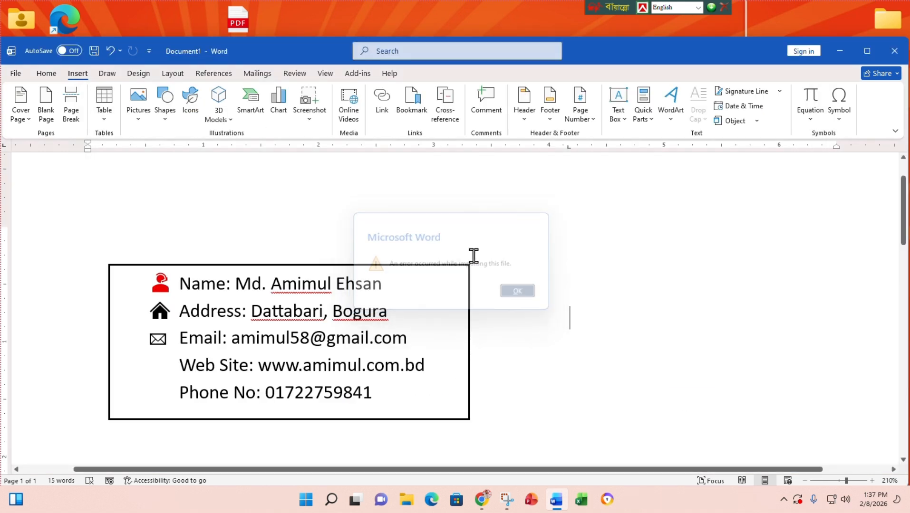
# - Insert the laptop-globe 'website' icon, set it In Front of Text, and shrink it beside Web Site
pyautogui.click(191, 99)
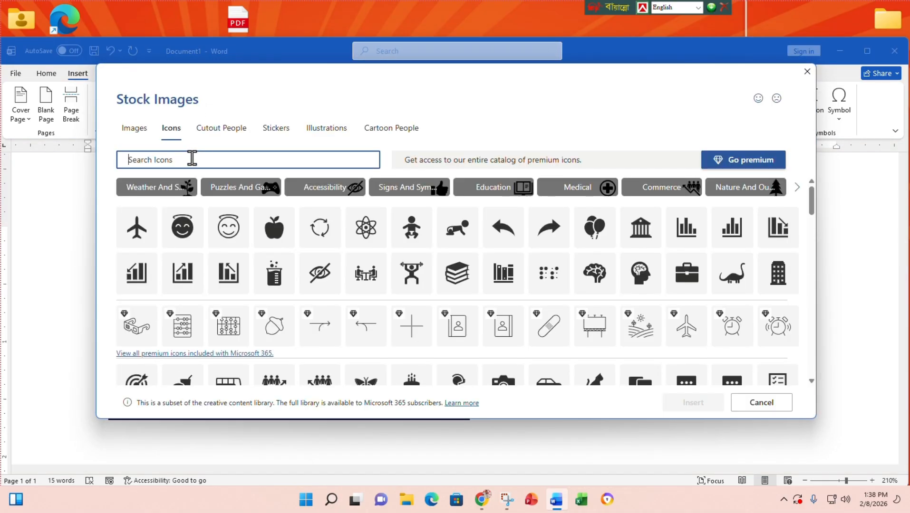
pyautogui.write('website')
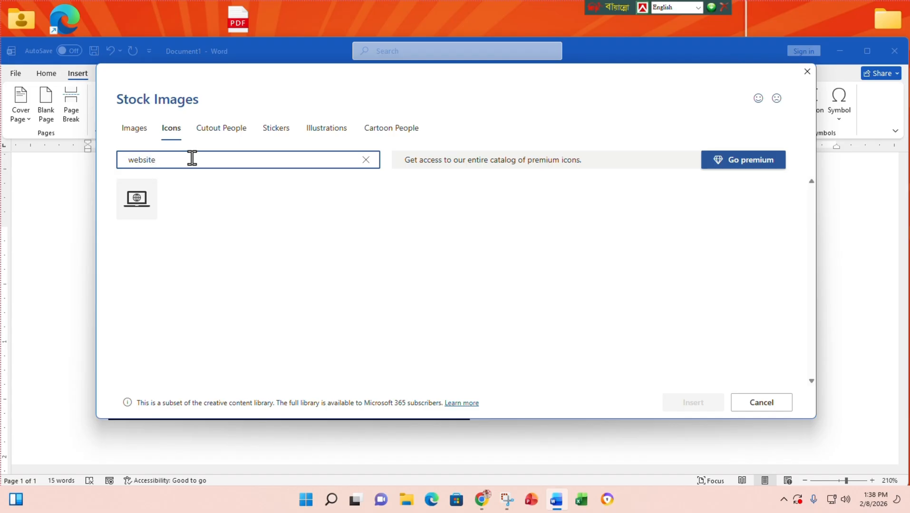
pyautogui.click(145, 197)
pyautogui.click(688, 408)
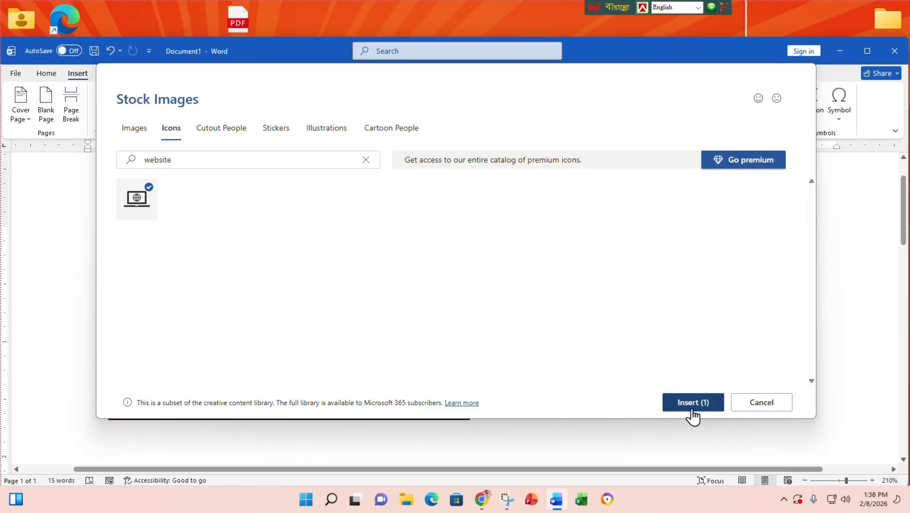
pyautogui.click(700, 315)
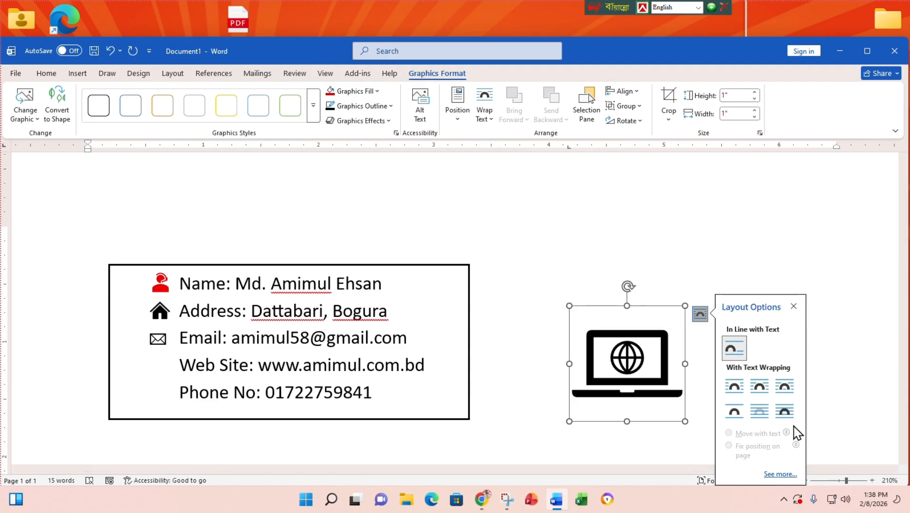
pyautogui.click(785, 412)
pyautogui.moveTo(684, 421); pyautogui.dragTo(156, 364)
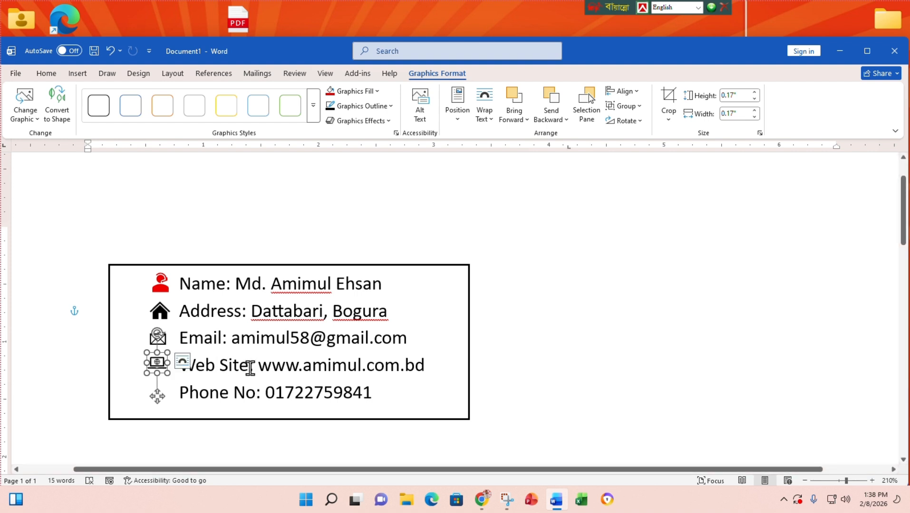
# - Enlarge the laptop icon slightly to match the others, undoing an accidental envelope icon nudge
pyautogui.click(506, 354)
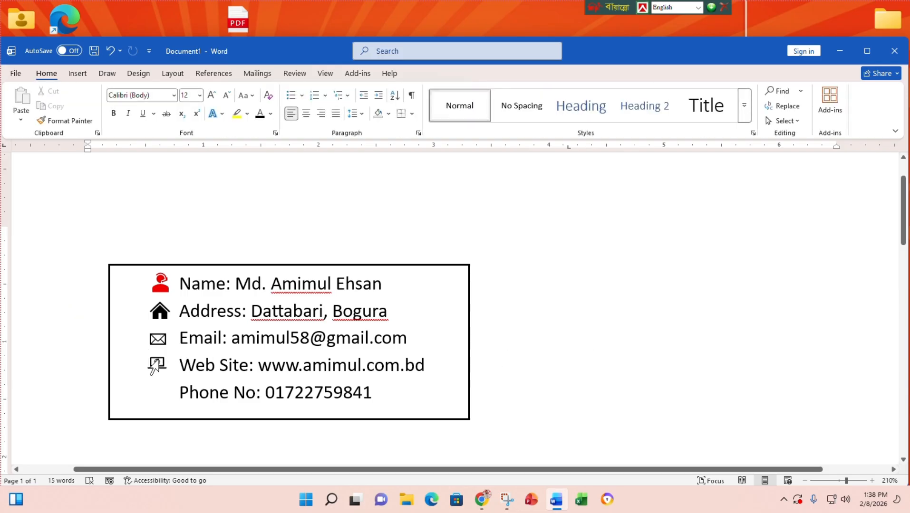
pyautogui.click(156, 370)
pyautogui.click(157, 369)
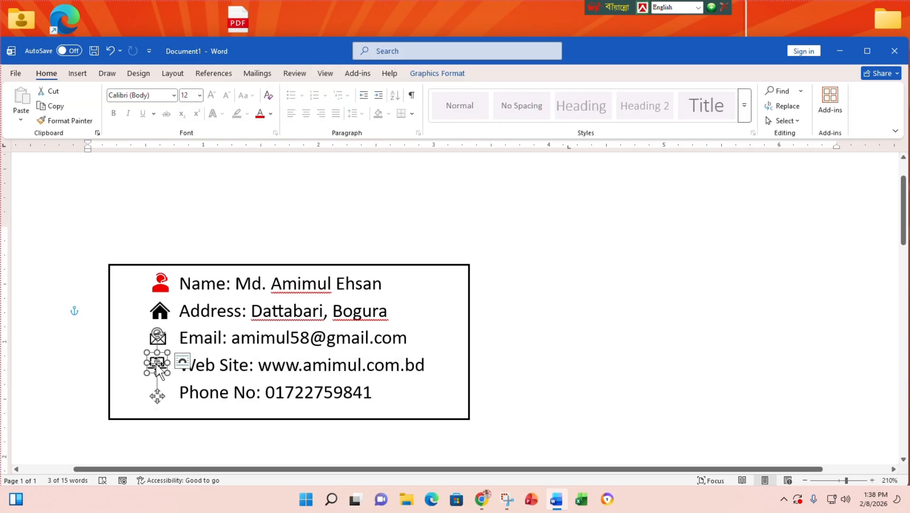
pyautogui.moveTo(146, 353); pyautogui.dragTo(157, 369)
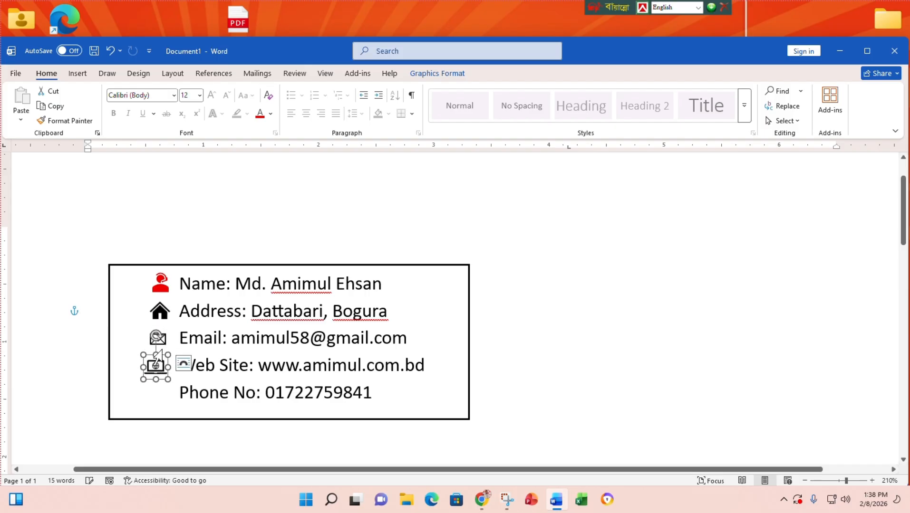
pyautogui.click(155, 339)
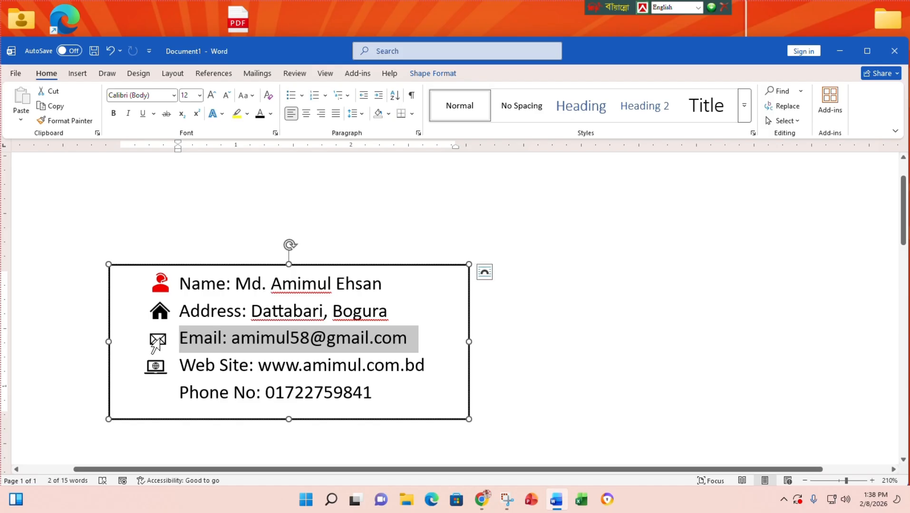
pyautogui.click(156, 340)
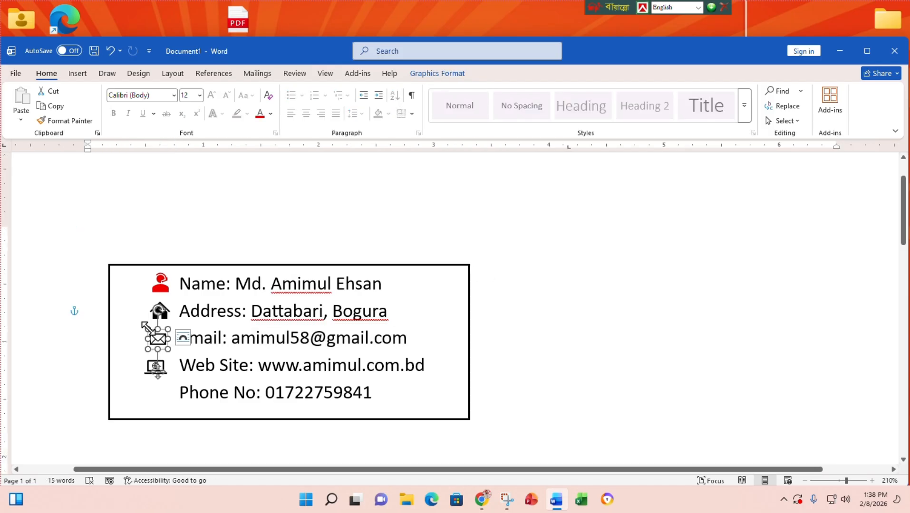
pyautogui.moveTo(142, 324); pyautogui.dragTo(141, 323)
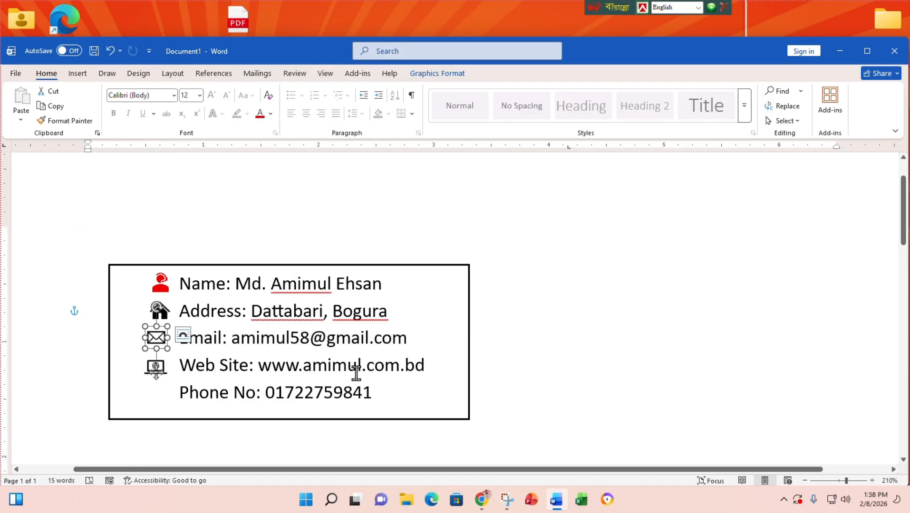
pyautogui.hotkey('ctrl', 'z')
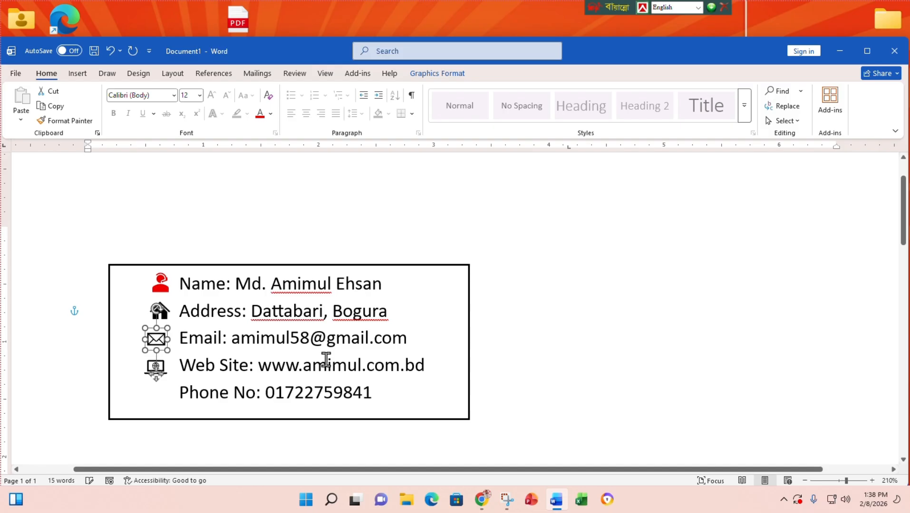
pyautogui.click(391, 393)
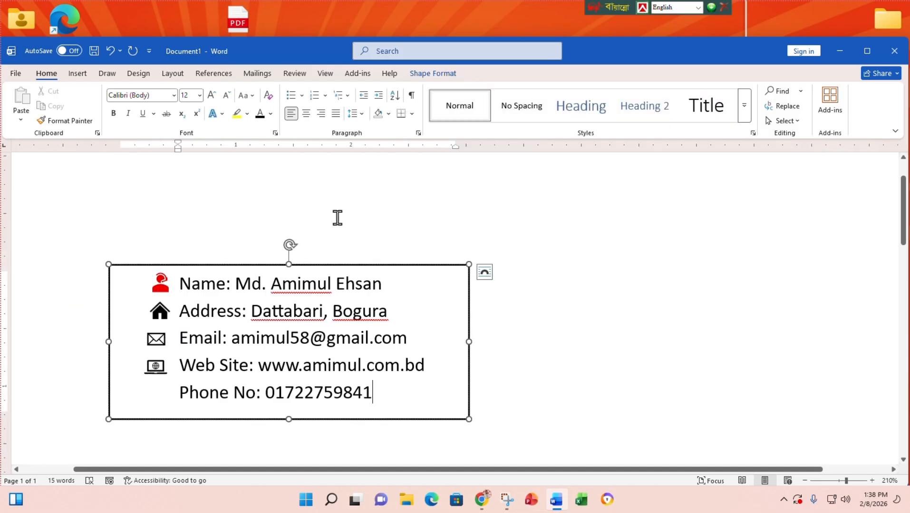
pyautogui.click(585, 252)
pyautogui.click(78, 73)
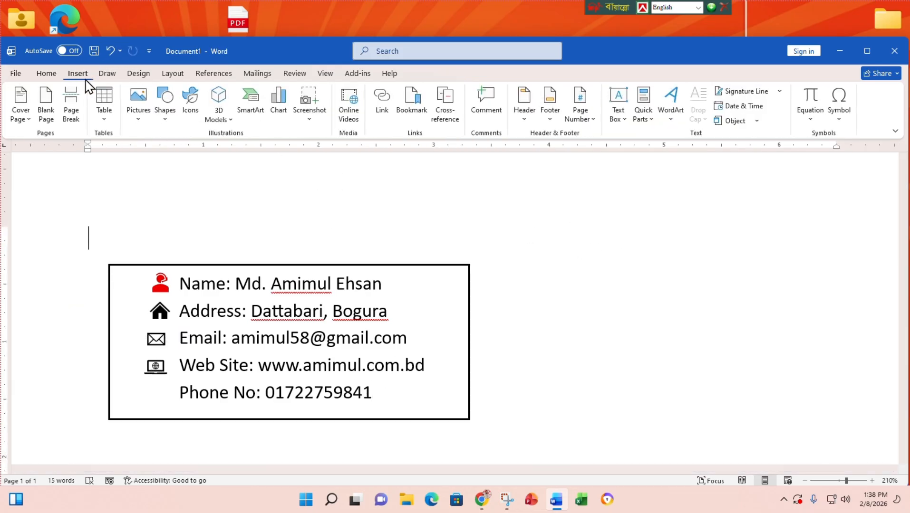
# - Search icons for 'Phone' and insert the phone icon with signal waves, retrying after an import error
pyautogui.click(202, 112)
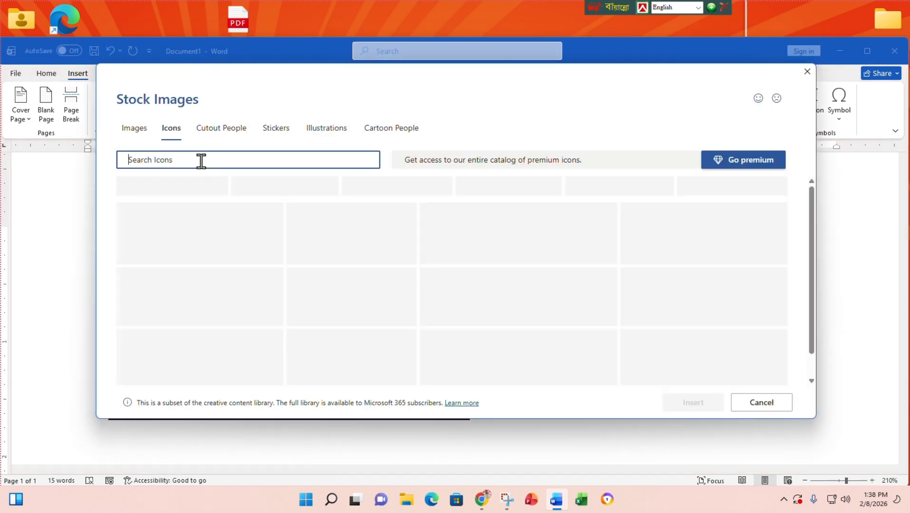
pyautogui.write('Phone')
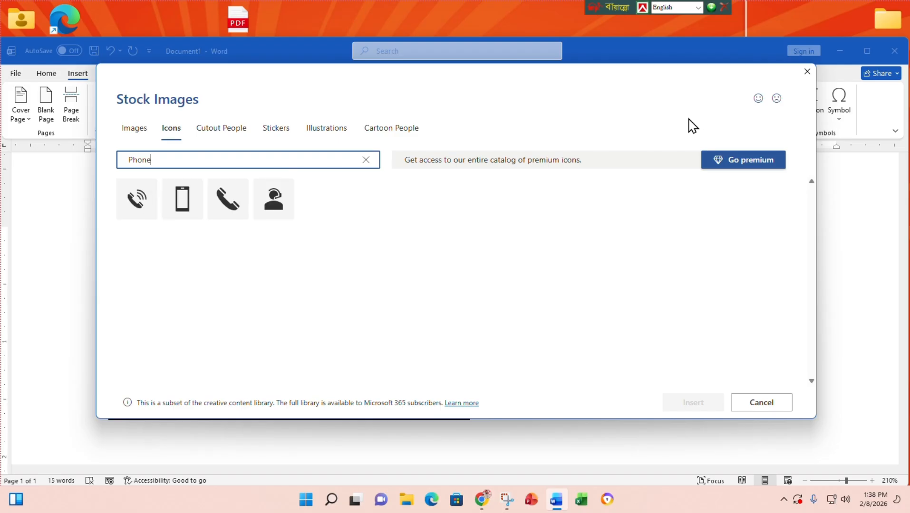
pyautogui.click(140, 202)
pyautogui.click(706, 403)
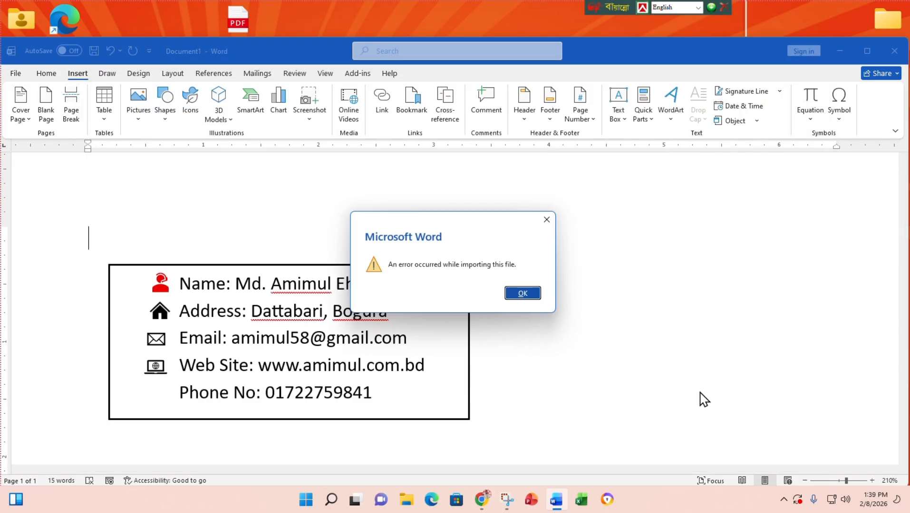
pyautogui.click(517, 297)
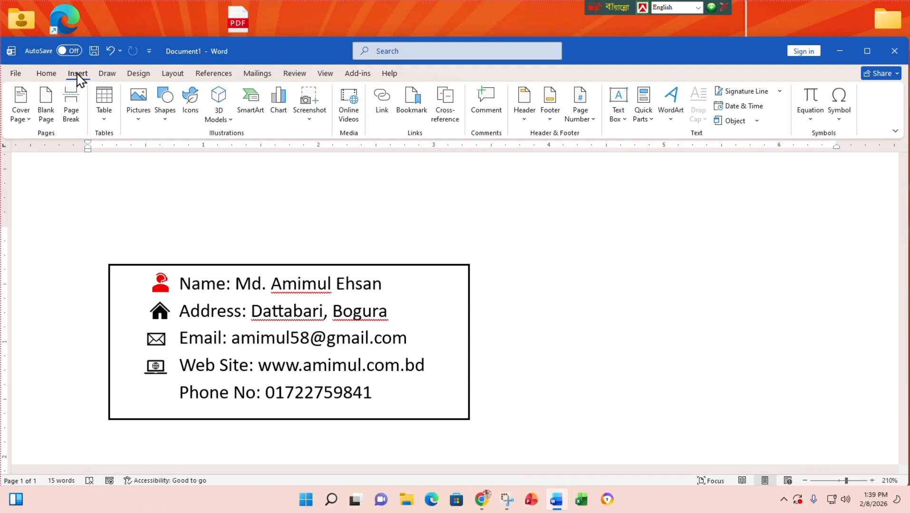
pyautogui.click(190, 108)
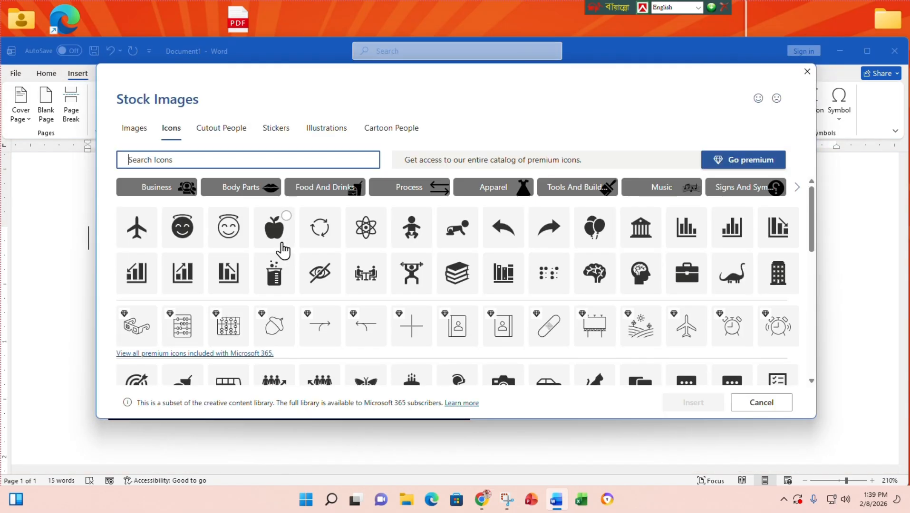
pyautogui.write('Phone')
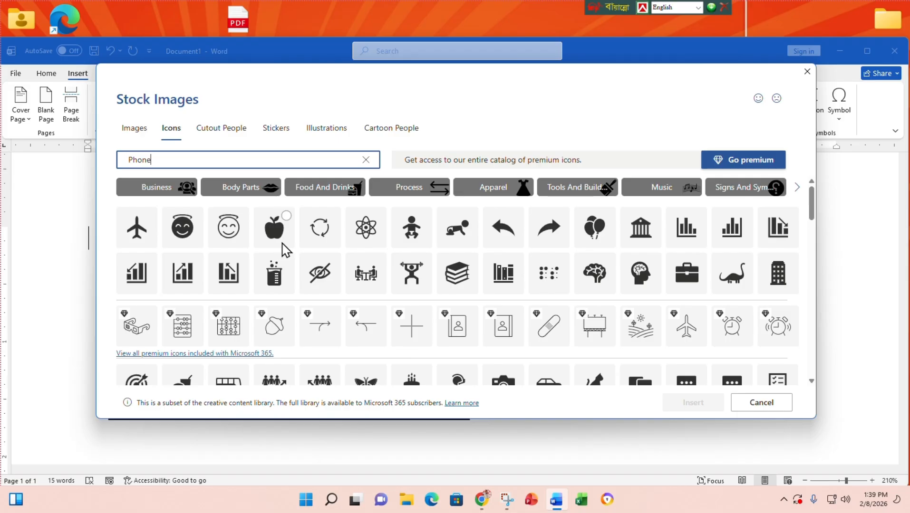
pyautogui.click(147, 209)
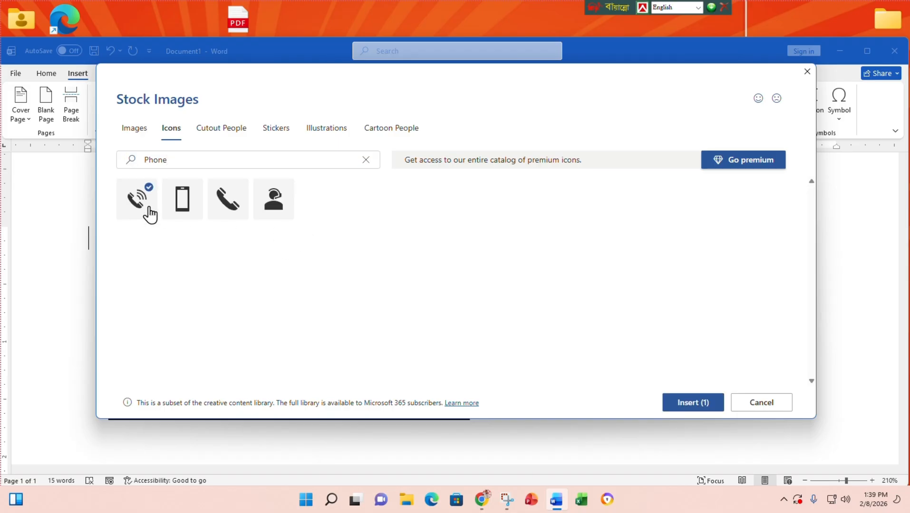
pyautogui.click(701, 402)
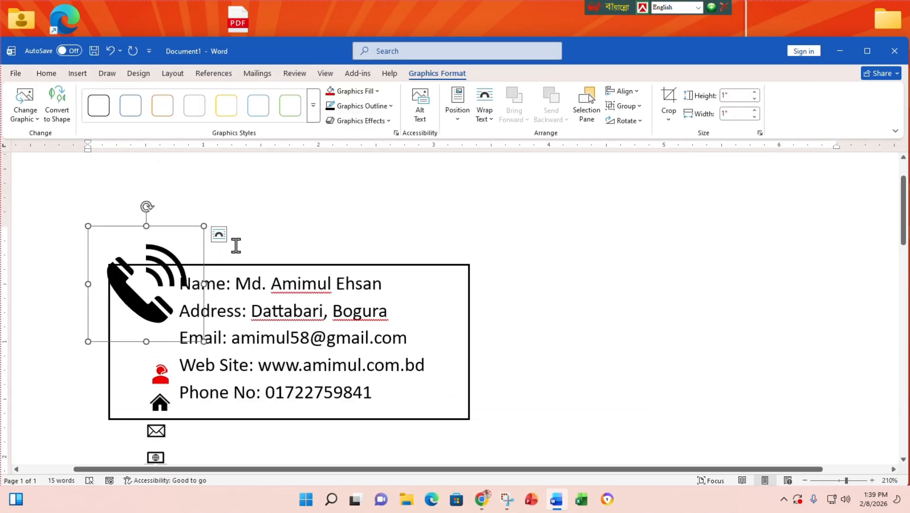
# - Float the phone icon In Front of Text and size it 0.22" beside the Phone No line
pyautogui.click(218, 234)
pyautogui.click(303, 341)
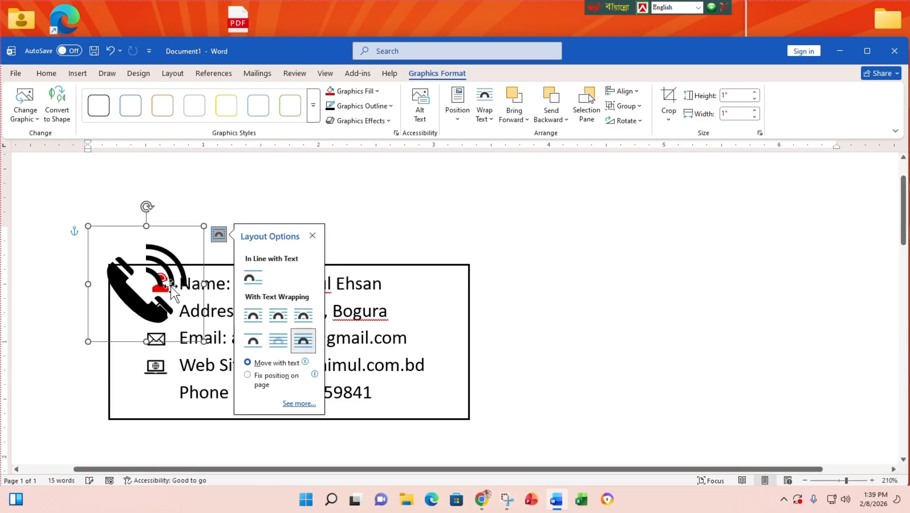
pyautogui.moveTo(144, 309); pyautogui.dragTo(590, 331)
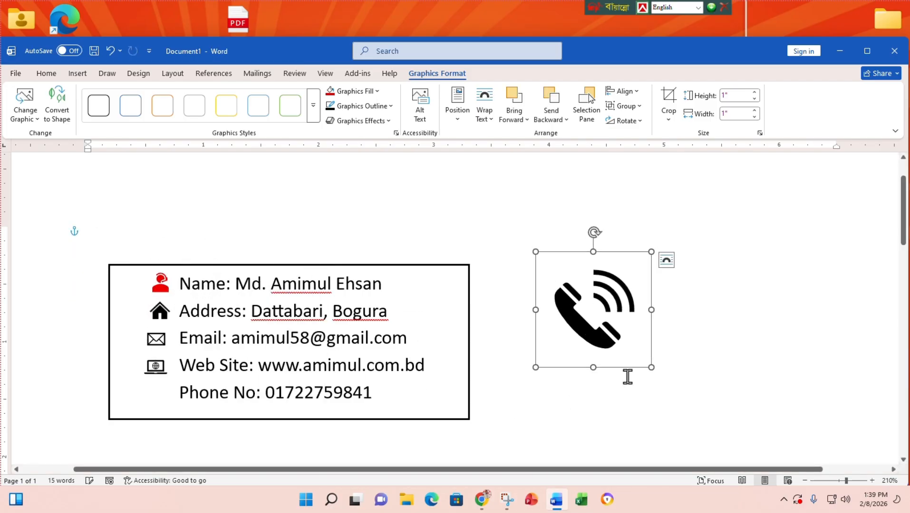
pyautogui.moveTo(651, 369); pyautogui.dragTo(164, 393)
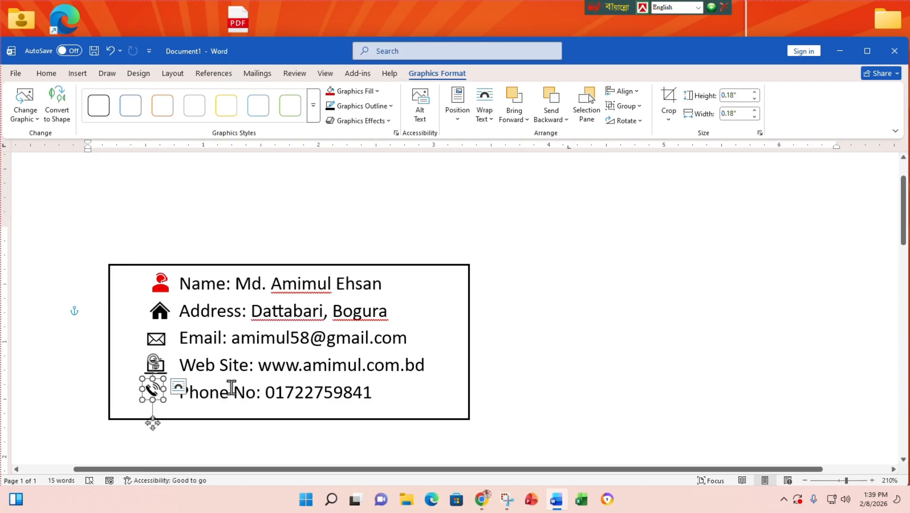
pyautogui.click(375, 392)
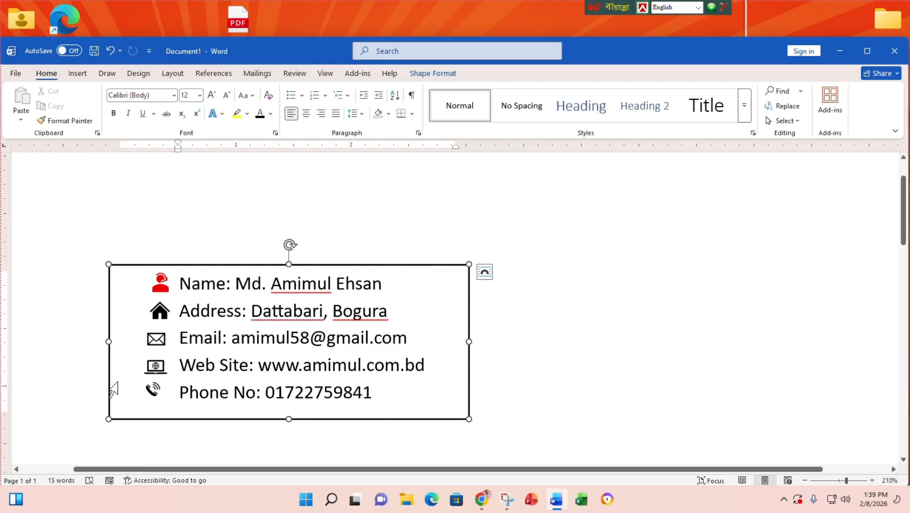
pyautogui.click(152, 393)
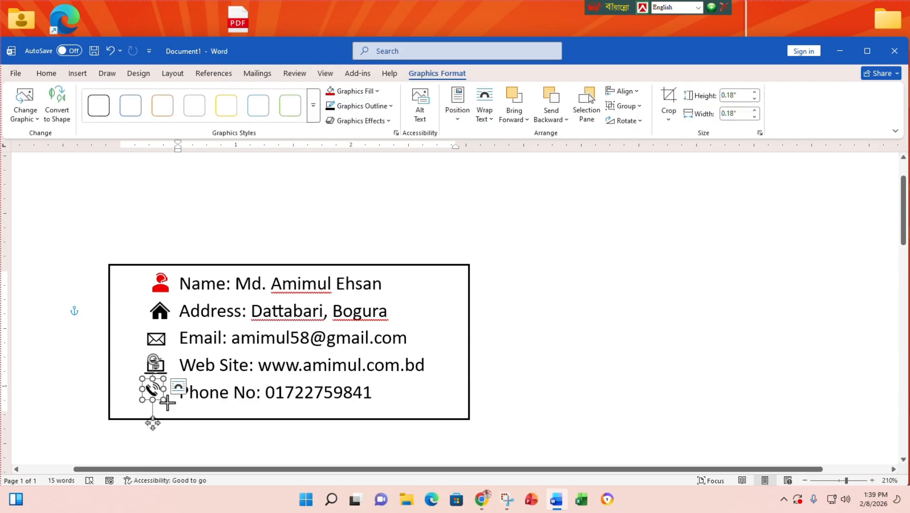
pyautogui.moveTo(167, 403); pyautogui.dragTo(169, 405)
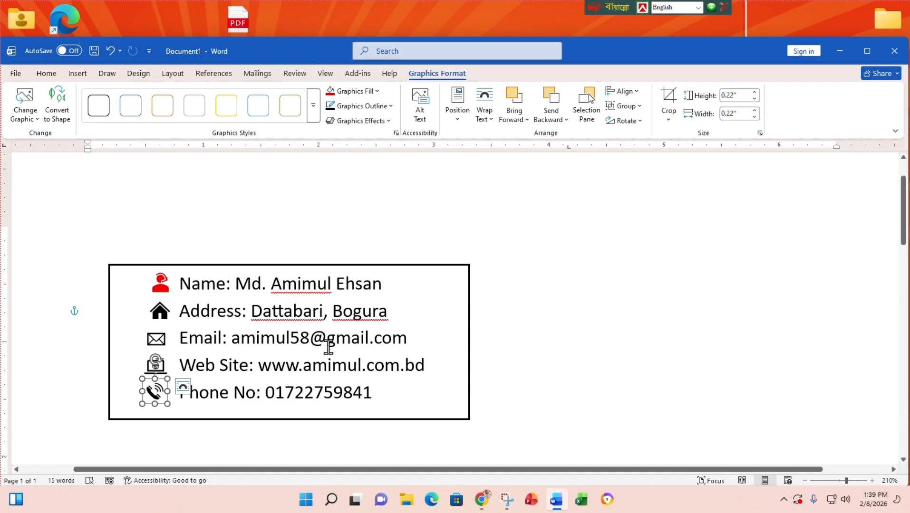
pyautogui.click(378, 393)
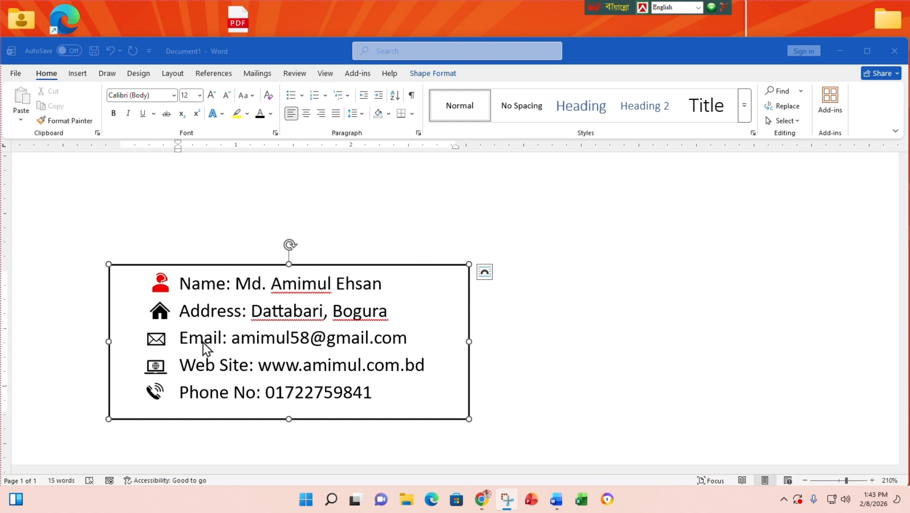
# - Starting from the red person icon, add the house, envelope, laptop and phone icons to the selection
pyautogui.click(160, 288)
pyautogui.click(160, 288)
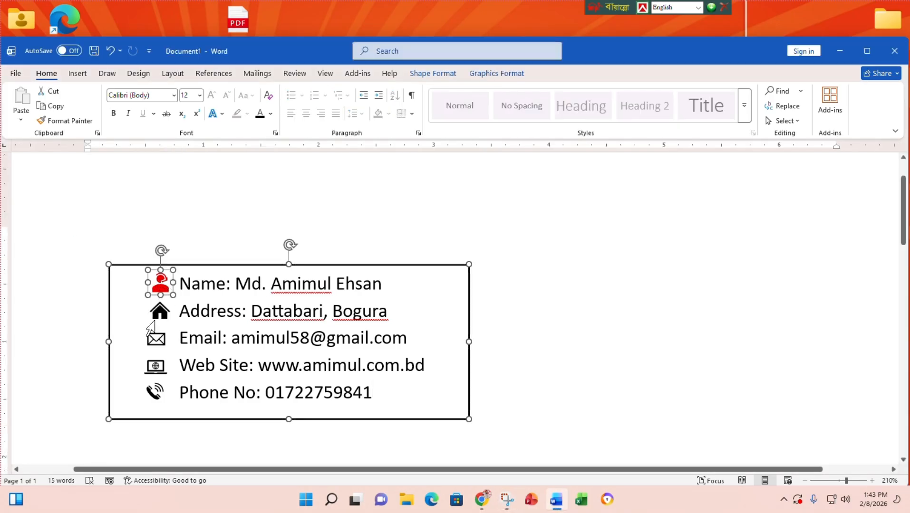
pyautogui.keyDown('ctrl'); pyautogui.click(160, 311); pyautogui.keyUp('ctrl')
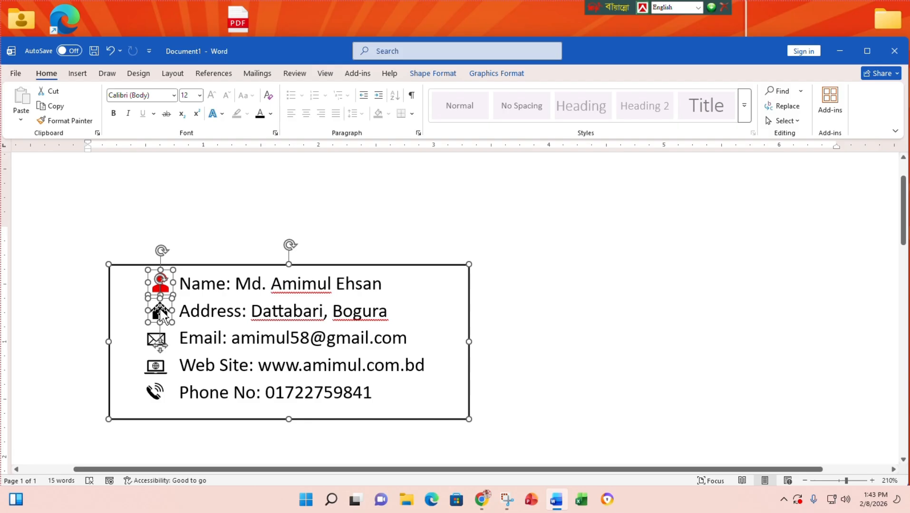
pyautogui.keyDown('shift'); pyautogui.click(152, 340); pyautogui.keyUp('shift')
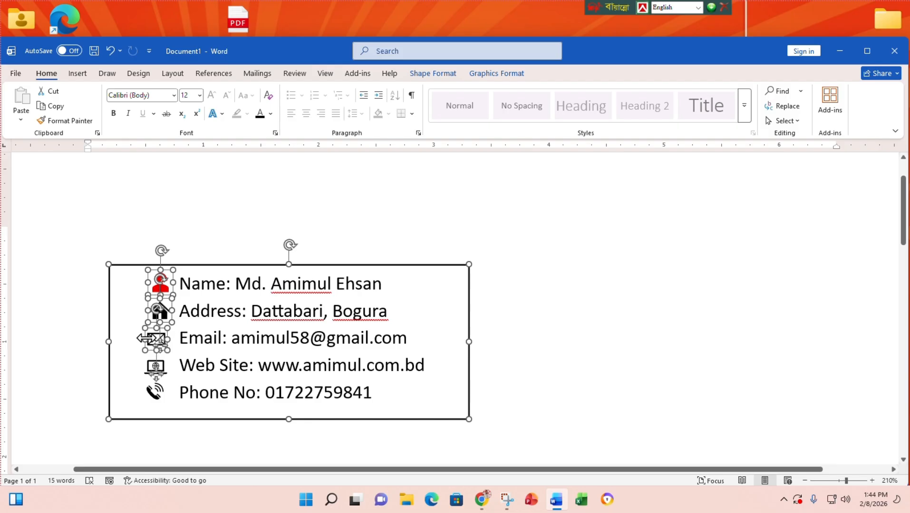
pyautogui.keyDown('shift'); pyautogui.click(147, 367); pyautogui.keyUp('shift')
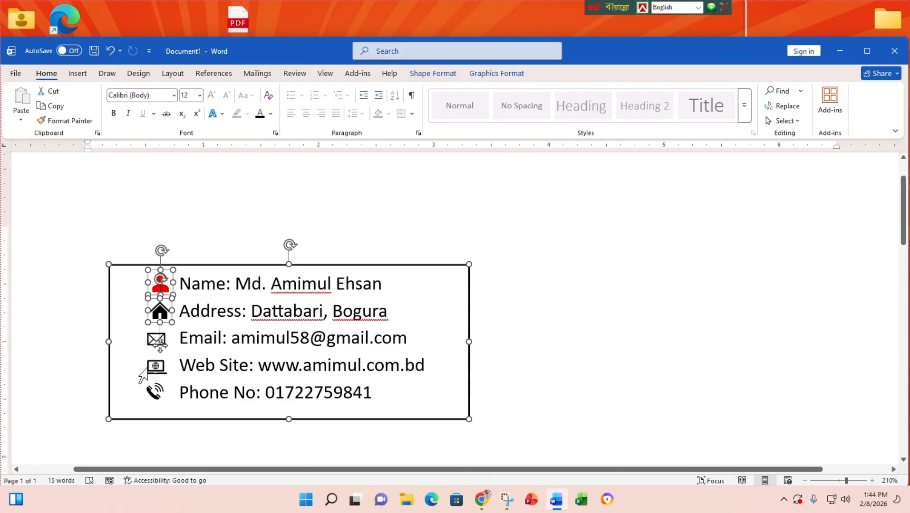
pyautogui.keyDown('shift'); pyautogui.click(150, 342); pyautogui.keyUp('shift')
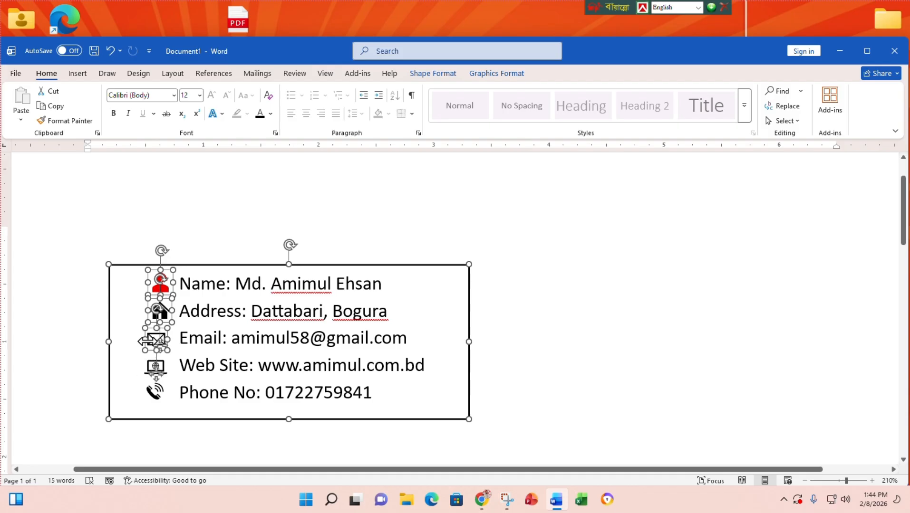
pyautogui.keyDown('shift'); pyautogui.click(161, 366); pyautogui.keyUp('shift')
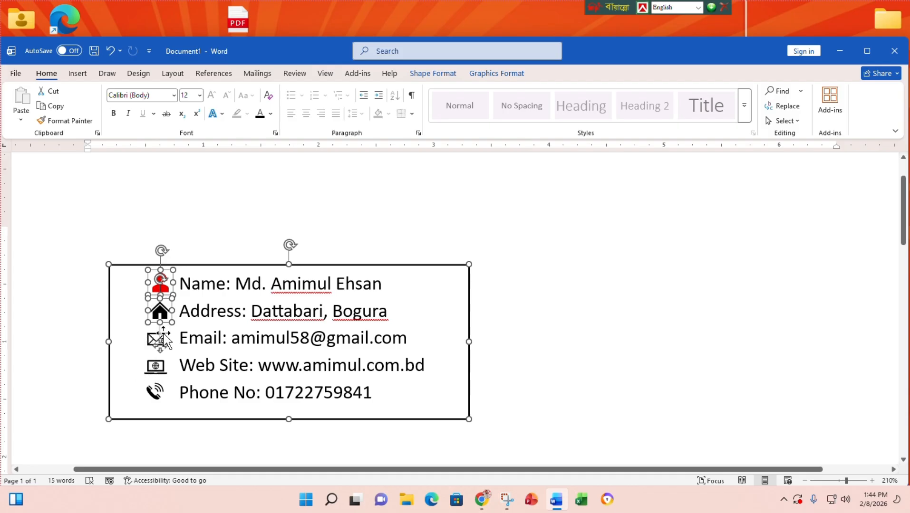
pyautogui.keyDown('shift'); pyautogui.click(142, 368); pyautogui.keyUp('shift')
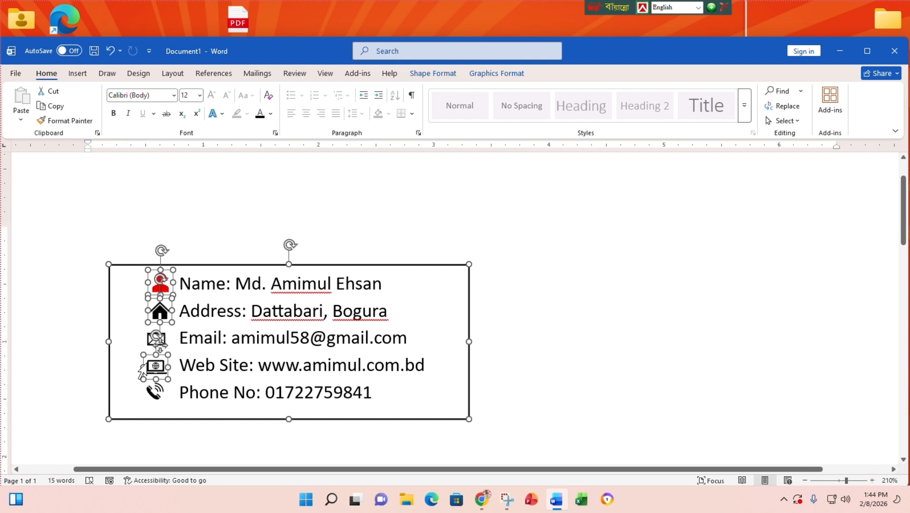
pyautogui.keyDown('shift'); pyautogui.click(150, 342); pyautogui.keyUp('shift')
pyautogui.keyDown('ctrl'); pyautogui.click(153, 395); pyautogui.keyUp('ctrl')
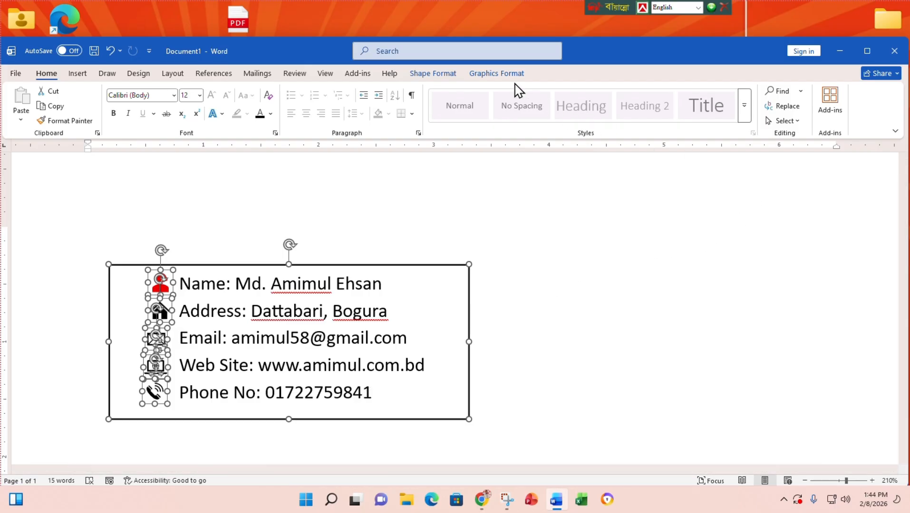
pyautogui.click(442, 77)
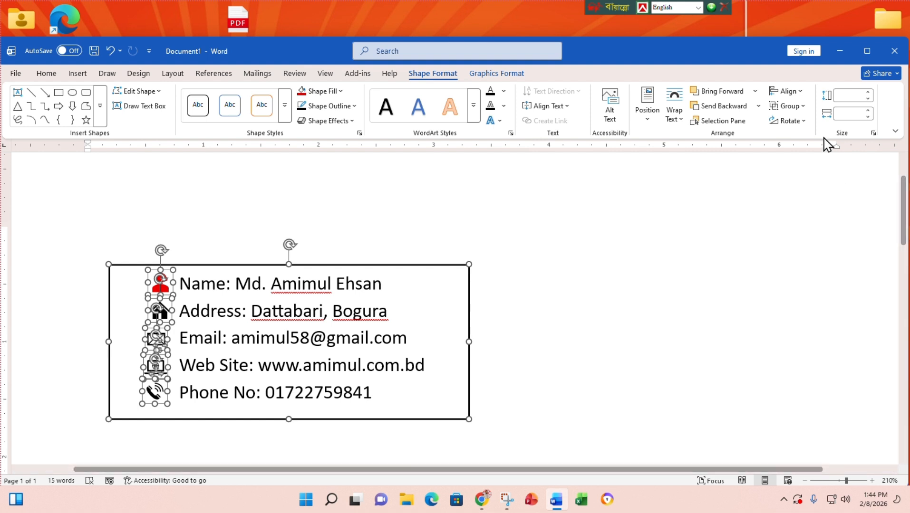
pyautogui.click(800, 92)
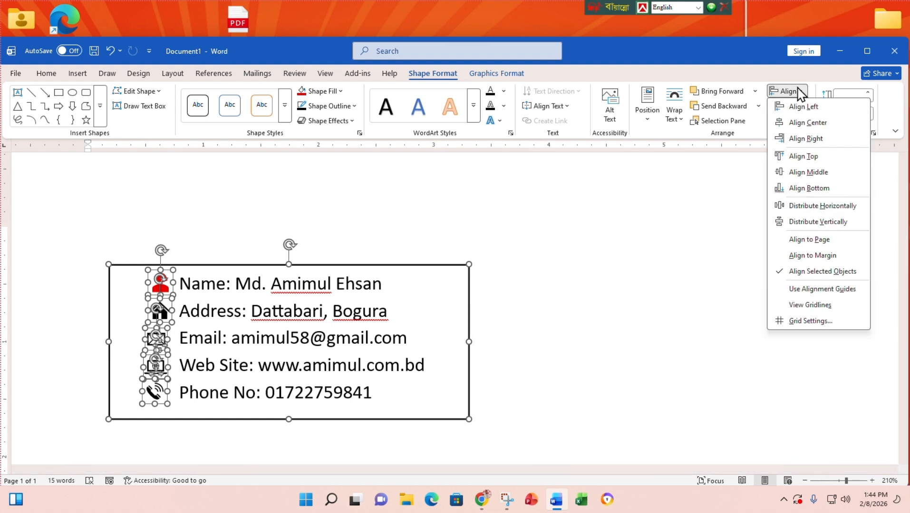
pyautogui.click(804, 125)
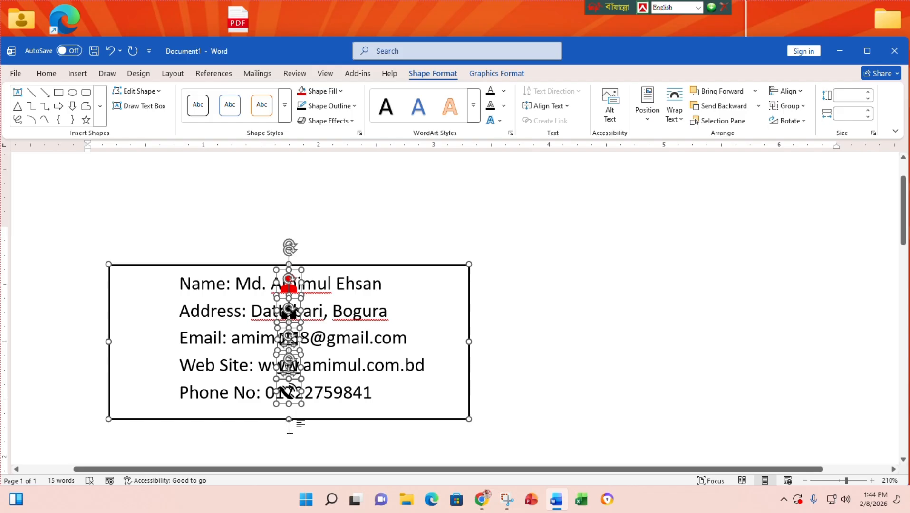
pyautogui.hotkey('ctrl', 'z')
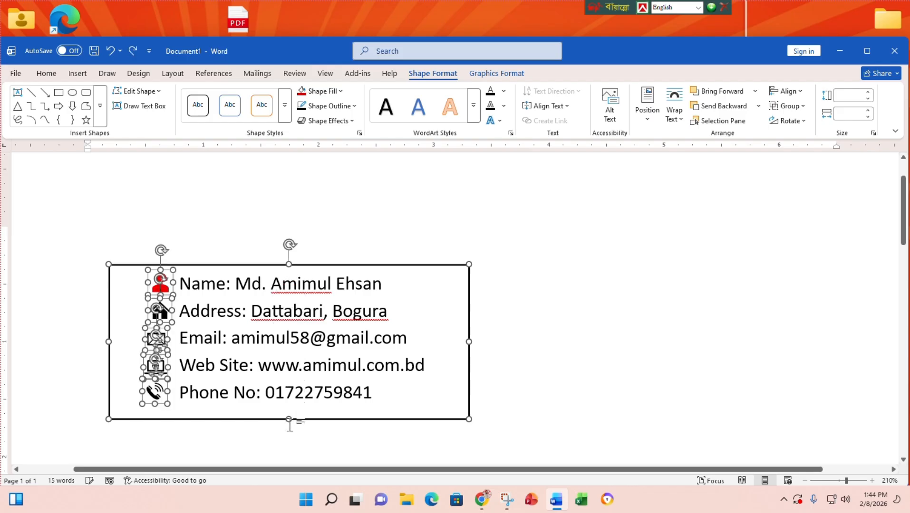
pyautogui.click(511, 74)
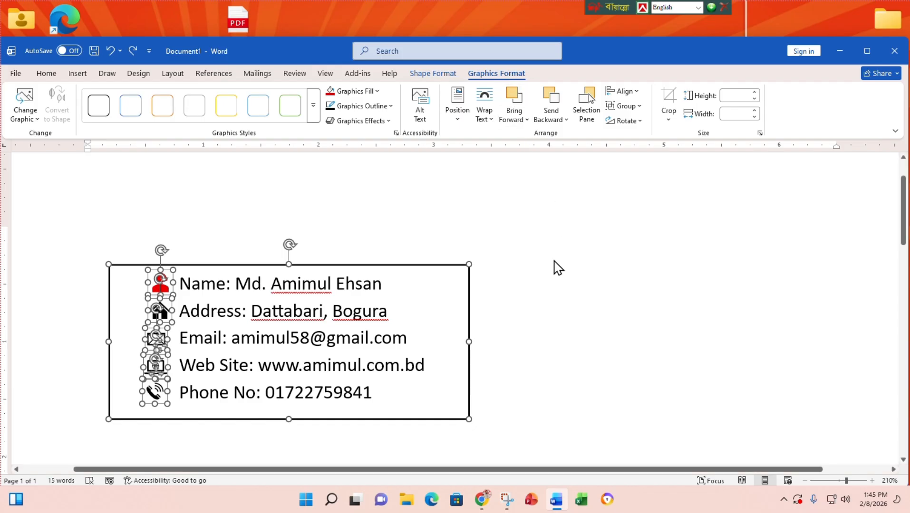
# - Drop the text box from the selection, Align Center the five icons, and group them
pyautogui.keyDown('shift'); pyautogui.click(437, 268); pyautogui.keyUp('shift')
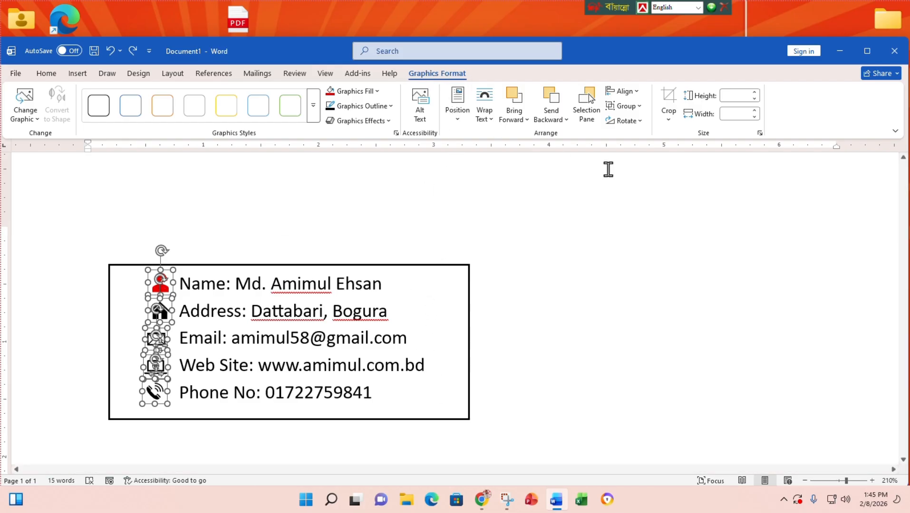
pyautogui.click(634, 92)
pyautogui.click(643, 123)
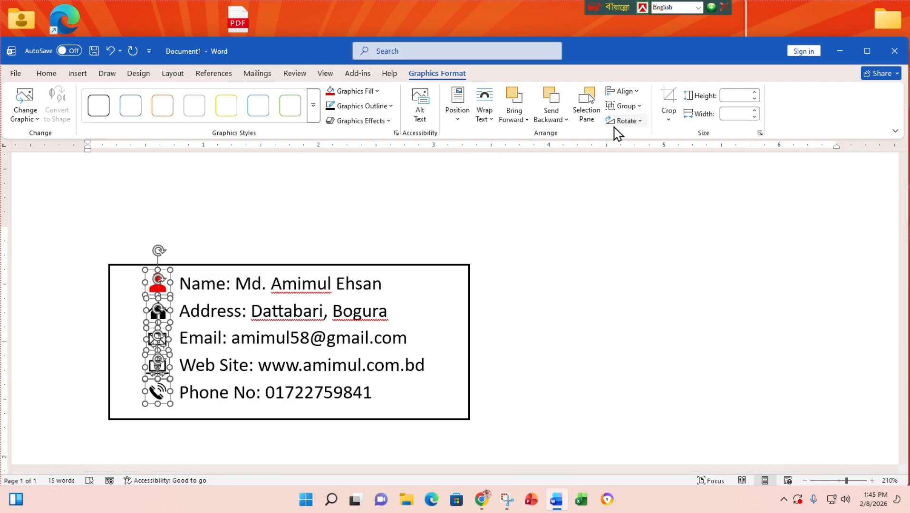
pyautogui.click(635, 107)
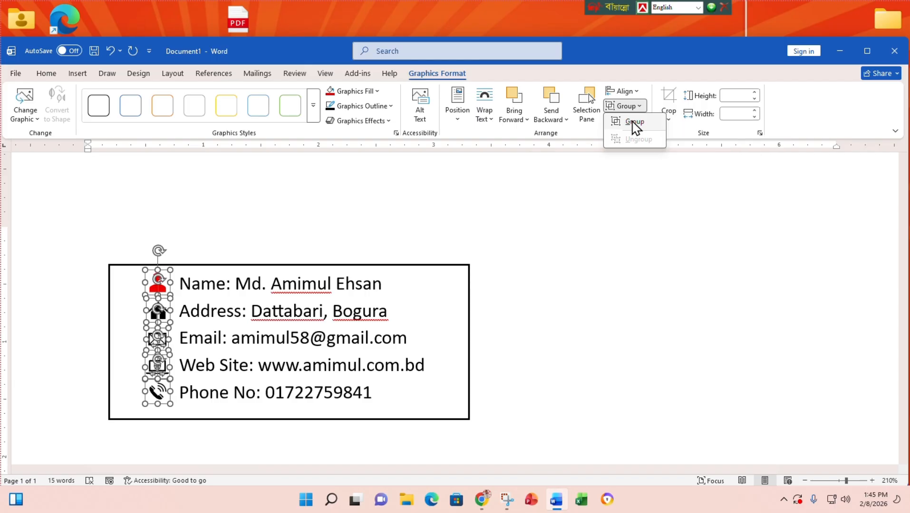
pyautogui.click(634, 123)
pyautogui.click(497, 370)
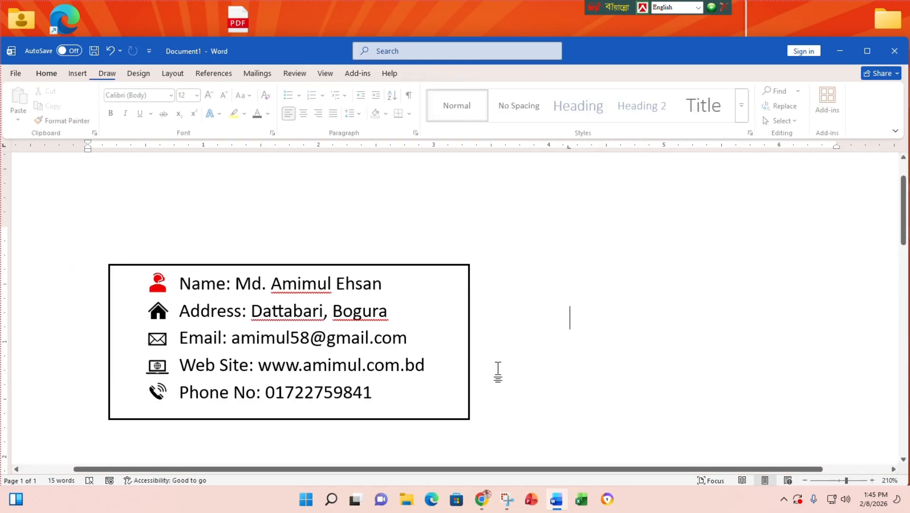
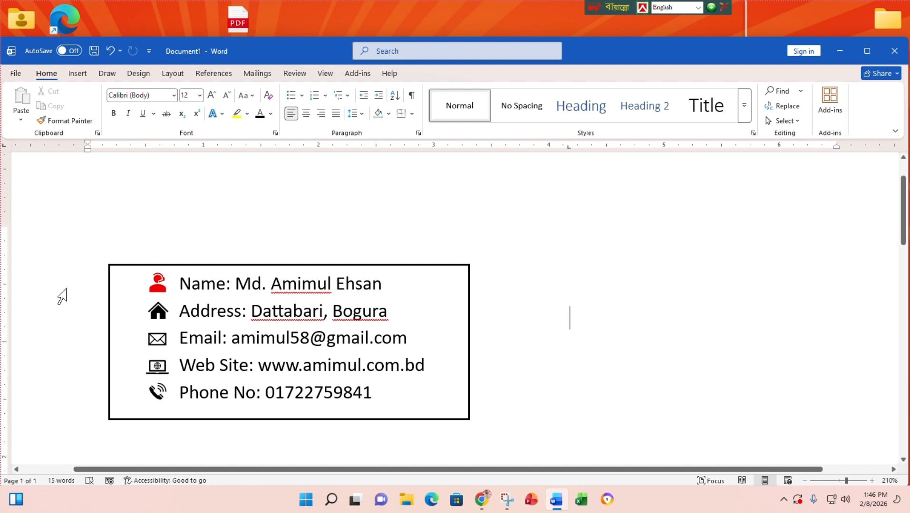
# - Ungroup the column of contact icons into five separate graphics
pyautogui.click(158, 284)
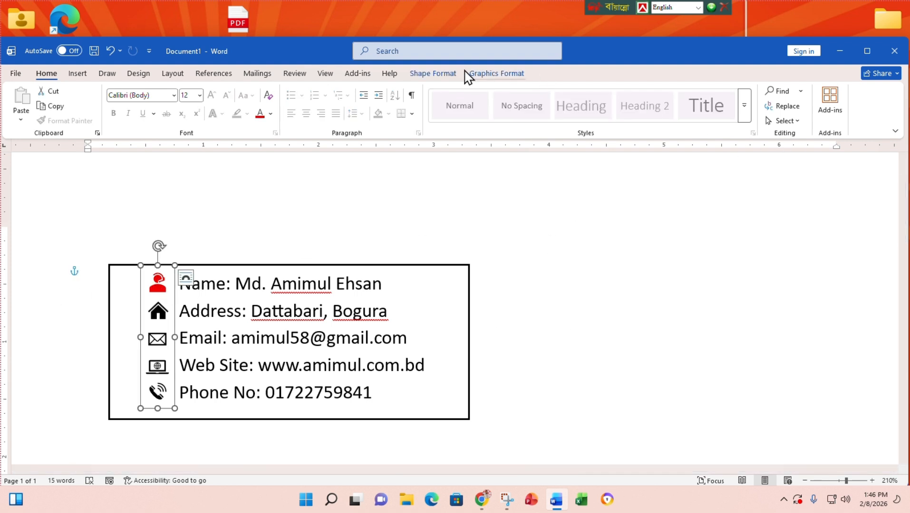
pyautogui.click(494, 74)
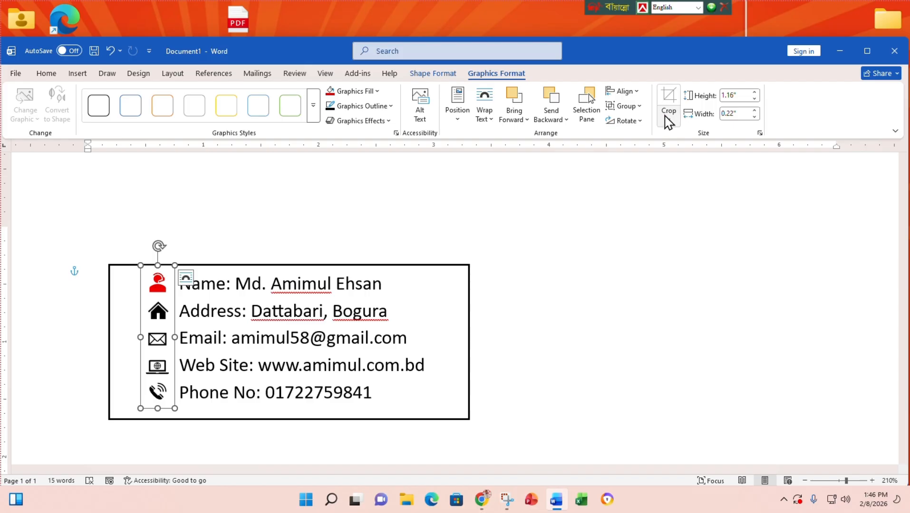
pyautogui.click(633, 107)
pyautogui.click(638, 140)
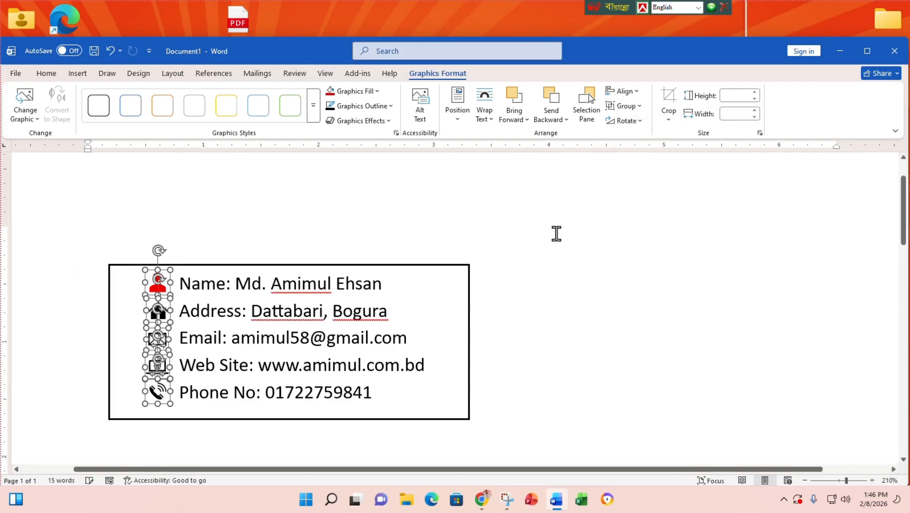
pyautogui.click(413, 365)
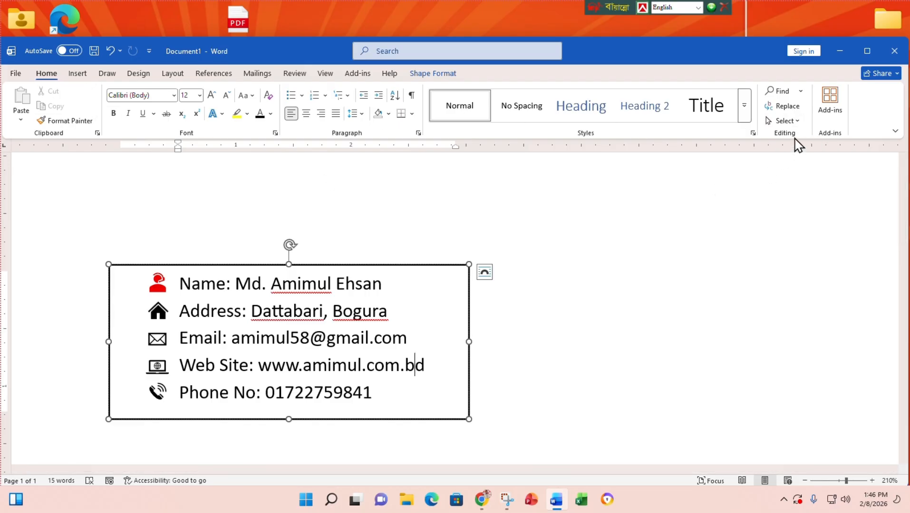
# - Switch to Select Objects, select the contact box, and show the Selection Pane with Graphic 4–8 and Rectangle 3
pyautogui.click(789, 121)
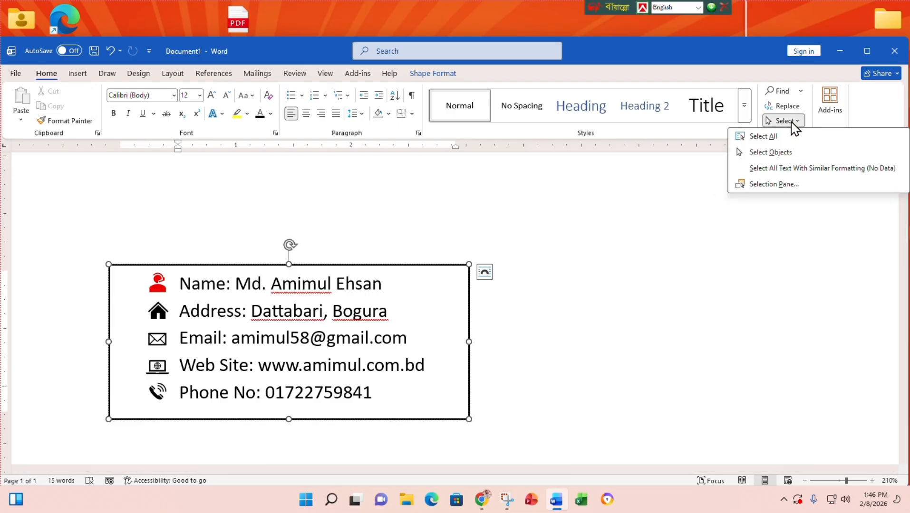
pyautogui.click(781, 158)
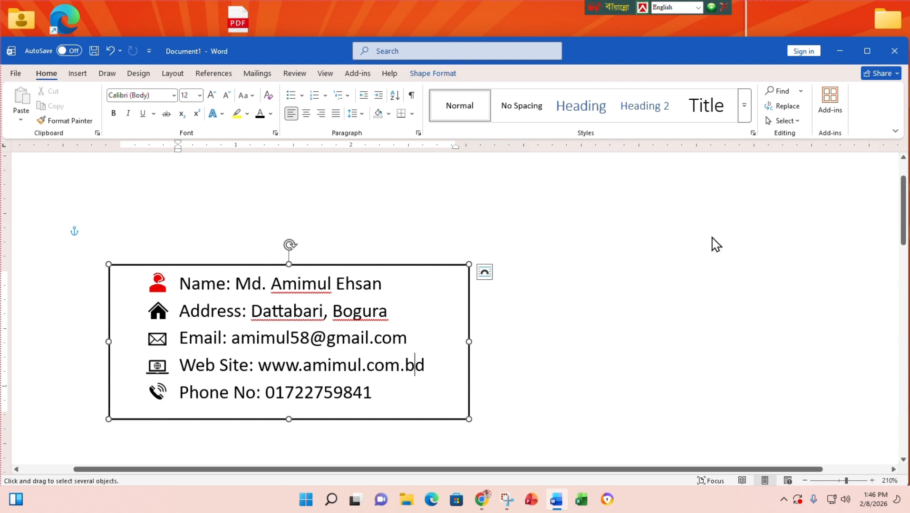
pyautogui.click(432, 73)
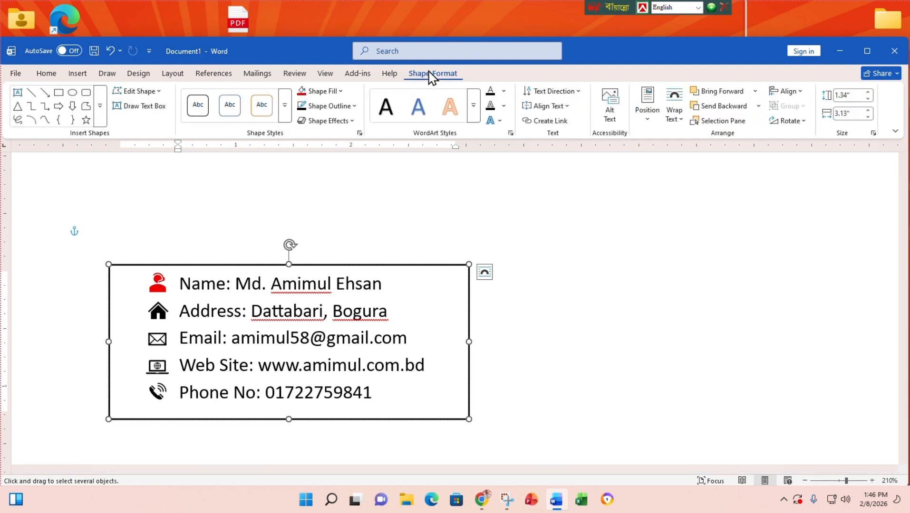
pyautogui.click(711, 125)
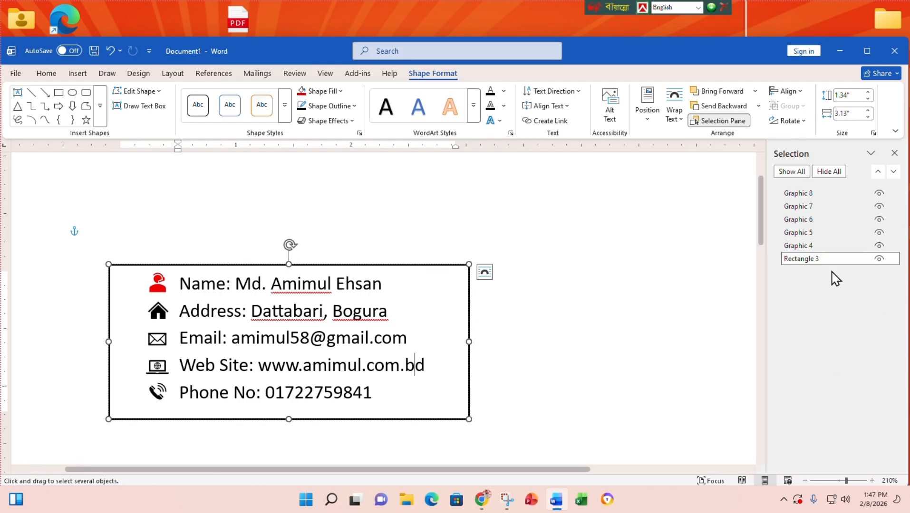
# - Toggle Rectangle 3's visibility off and back on in the Selection Pane
pyautogui.click(879, 259)
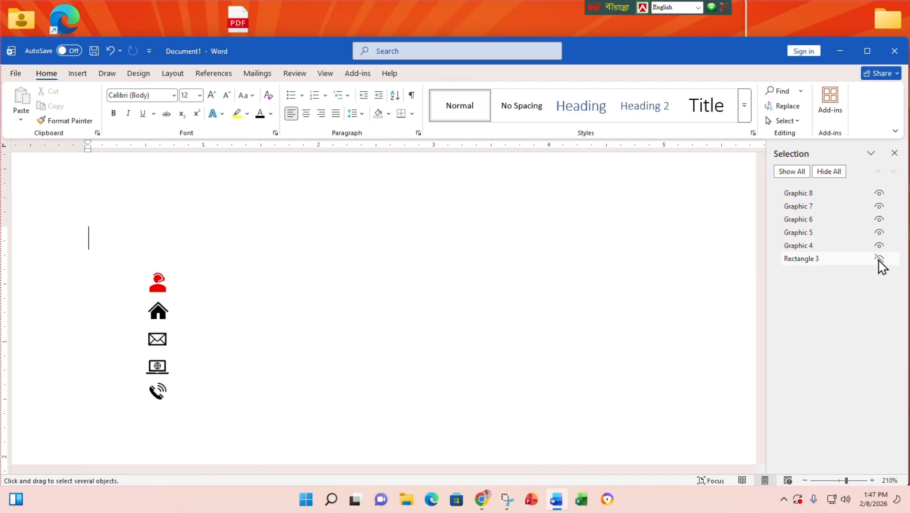
pyautogui.click(879, 259)
pyautogui.click(879, 259)
pyautogui.click(879, 259)
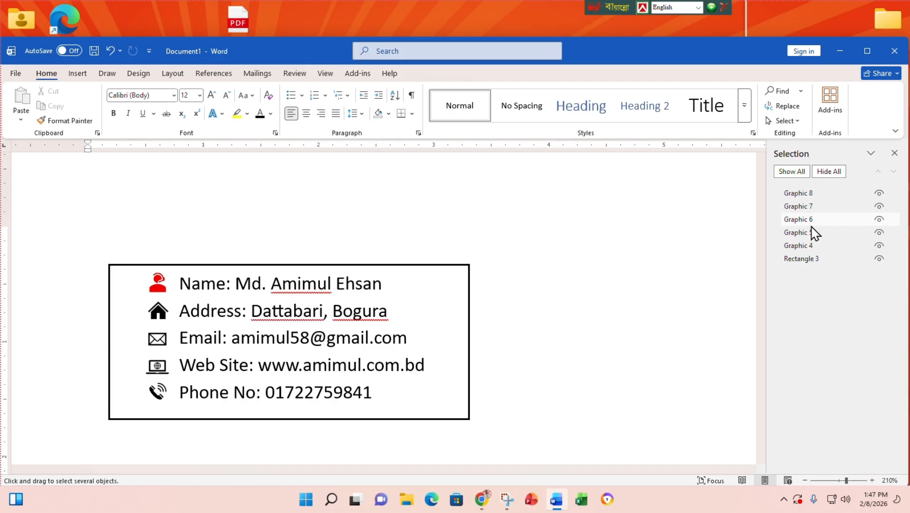
# - Select Graphic 8 through Graphic 4 together, leaving Rectangle 3 out
pyautogui.click(812, 193)
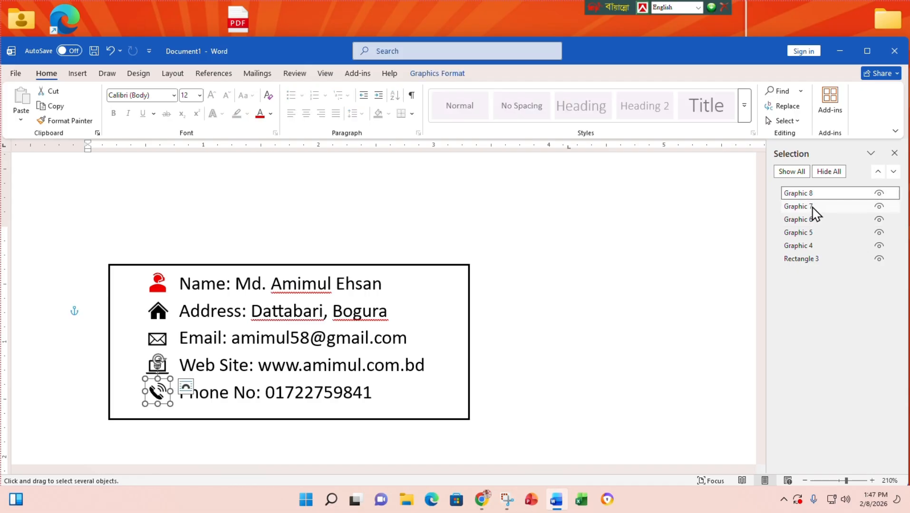
pyautogui.keyDown('ctrl'); pyautogui.click(813, 206); pyautogui.keyUp('ctrl')
pyautogui.keyDown('ctrl'); pyautogui.click(814, 219); pyautogui.keyUp('ctrl')
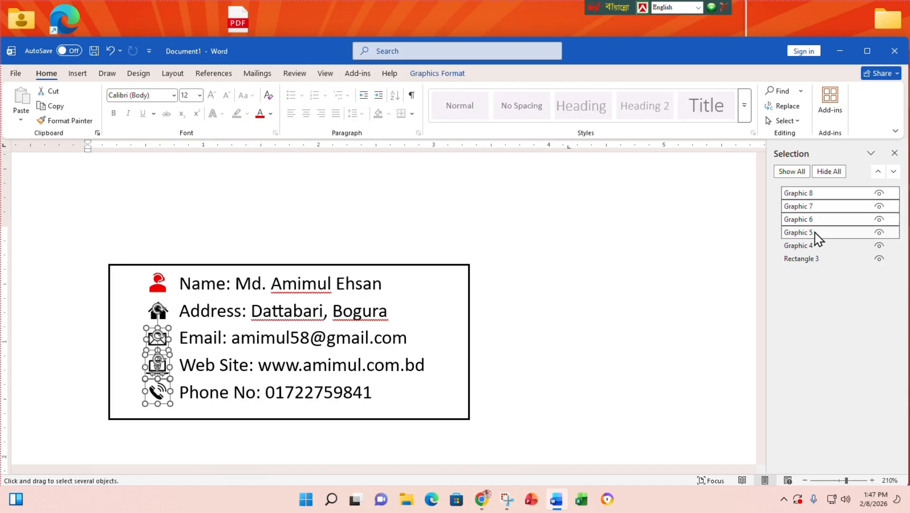
pyautogui.keyDown('ctrl'); pyautogui.click(814, 232); pyautogui.keyUp('ctrl')
pyautogui.keyDown('ctrl'); pyautogui.click(814, 245); pyautogui.keyUp('ctrl')
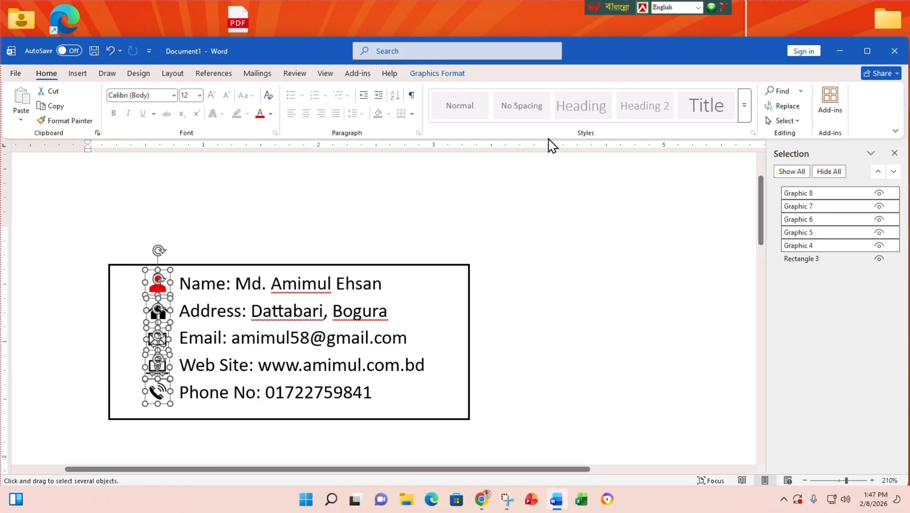
pyautogui.click(437, 74)
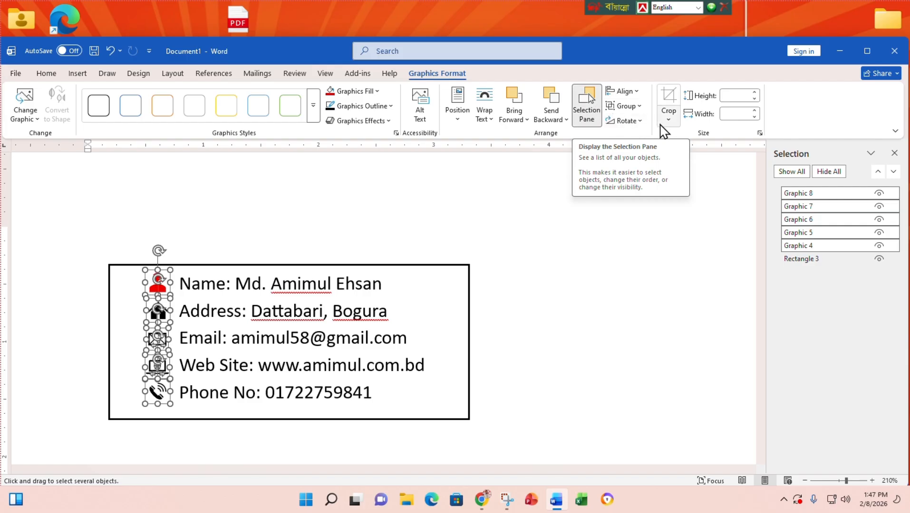
# - Group the five icons into one graphic and close the Selection Pane
pyautogui.click(635, 107)
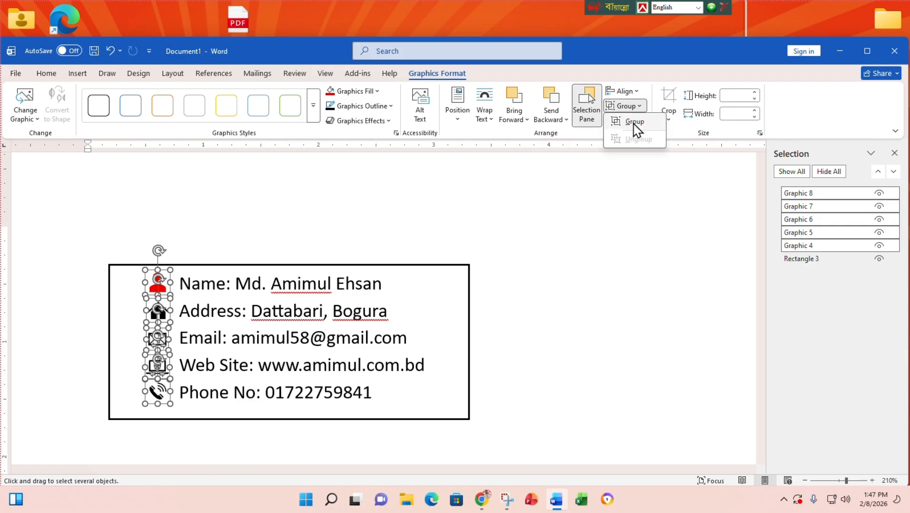
pyautogui.click(633, 121)
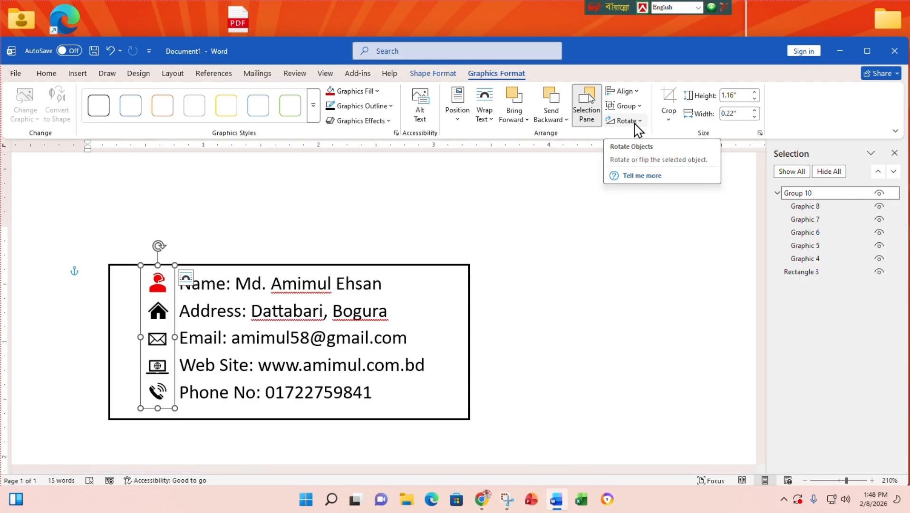
pyautogui.click(894, 154)
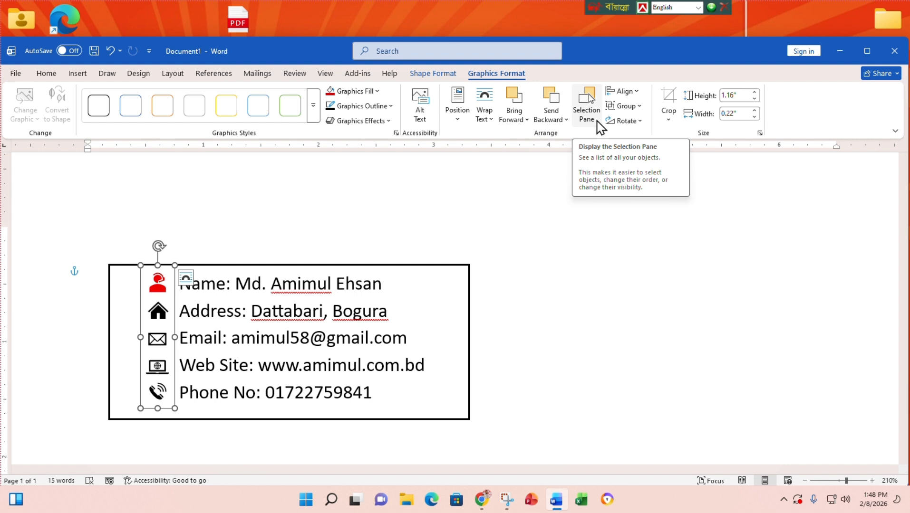
# - Reopen the Selection Pane, ungroup the icons, and toggle the person, address, email and laptop icons' visibility
pyautogui.click(592, 116)
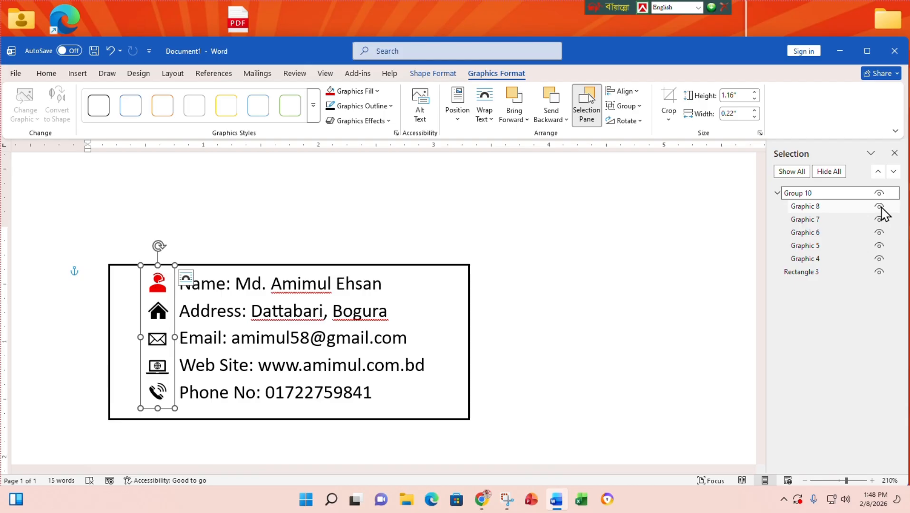
pyautogui.click(622, 106)
pyautogui.click(638, 138)
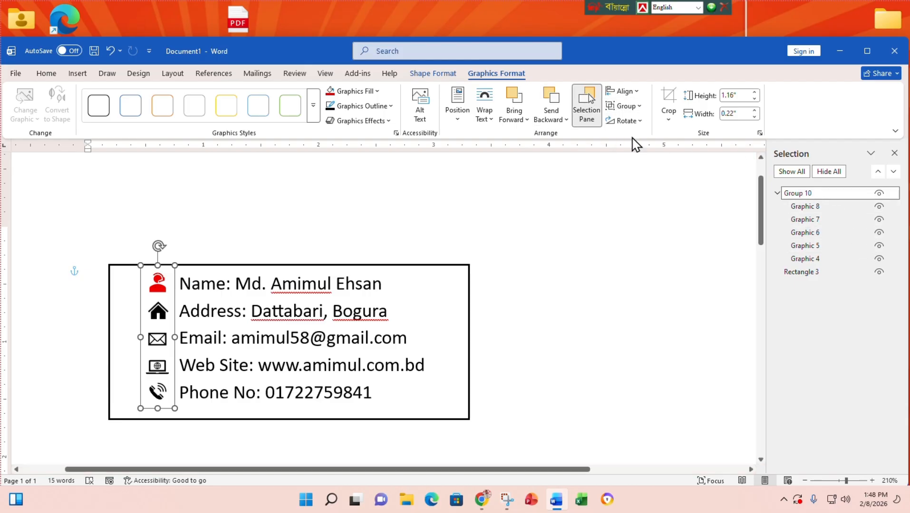
pyautogui.click(878, 246)
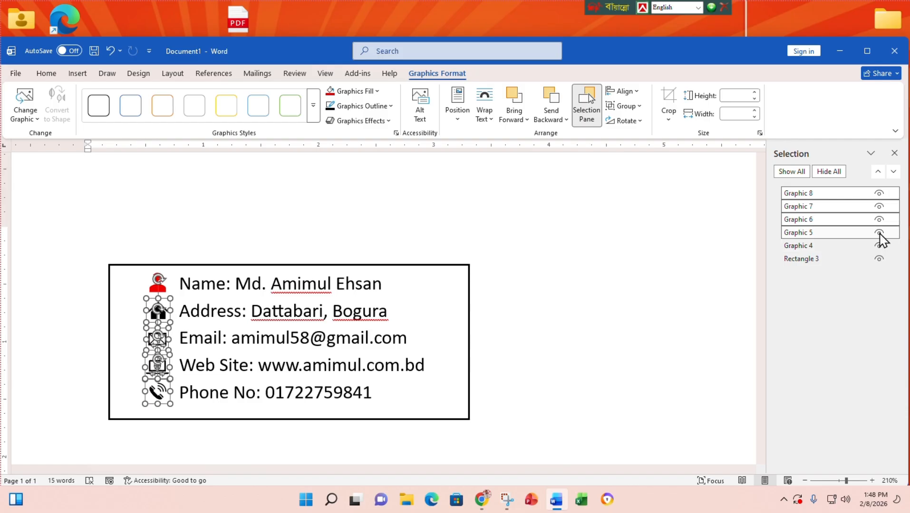
pyautogui.click(878, 233)
pyautogui.click(878, 220)
pyautogui.click(878, 219)
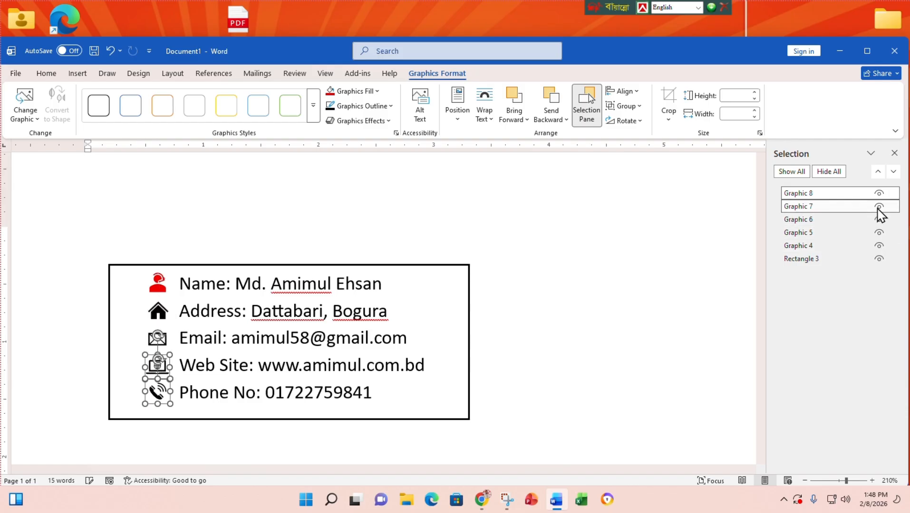
pyautogui.click(878, 207)
pyautogui.click(878, 208)
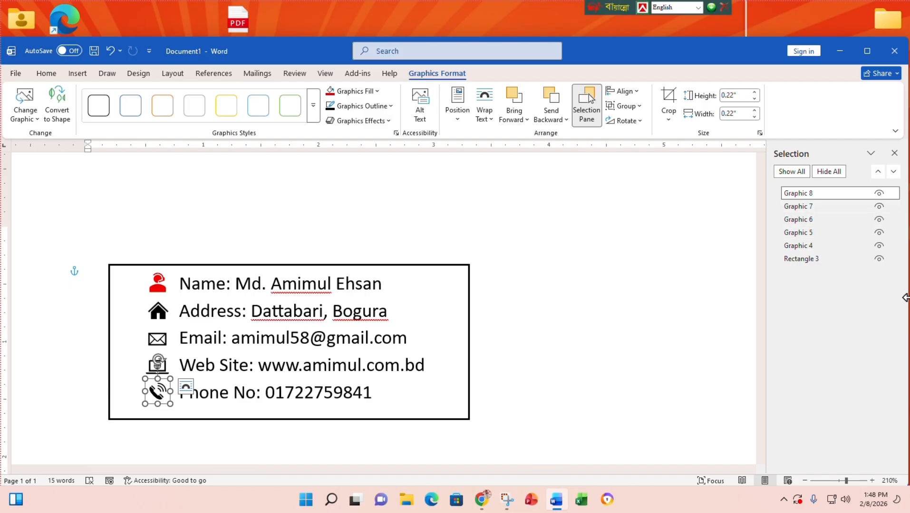
# - Close the Selection Pane and maximize the Word window
pyautogui.click(893, 155)
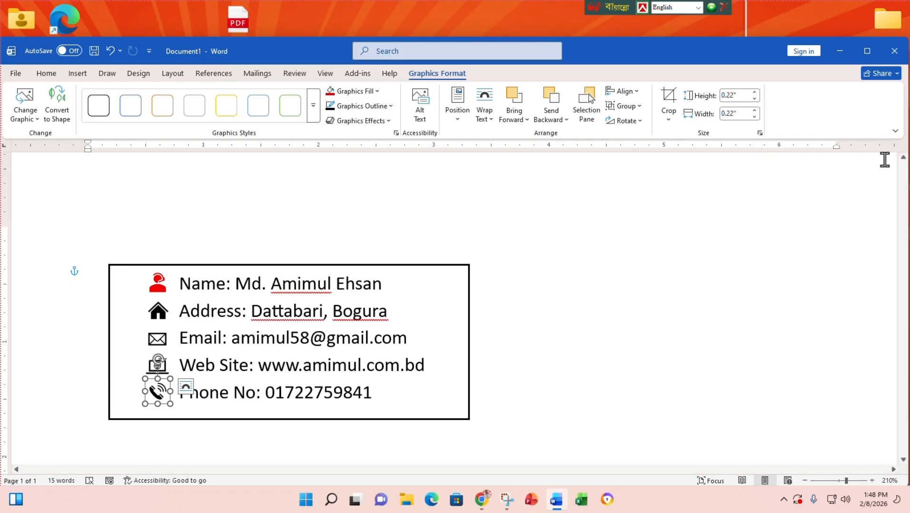
pyautogui.click(867, 50)
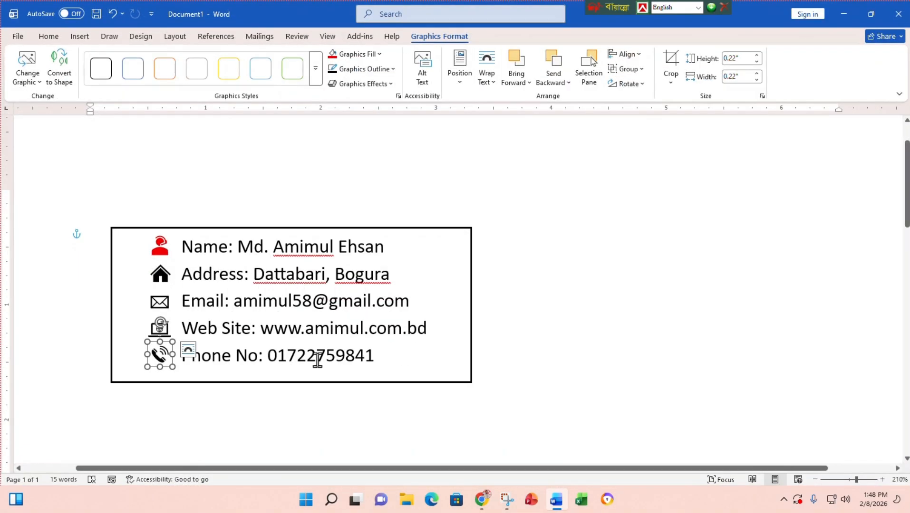
pyautogui.click(438, 329)
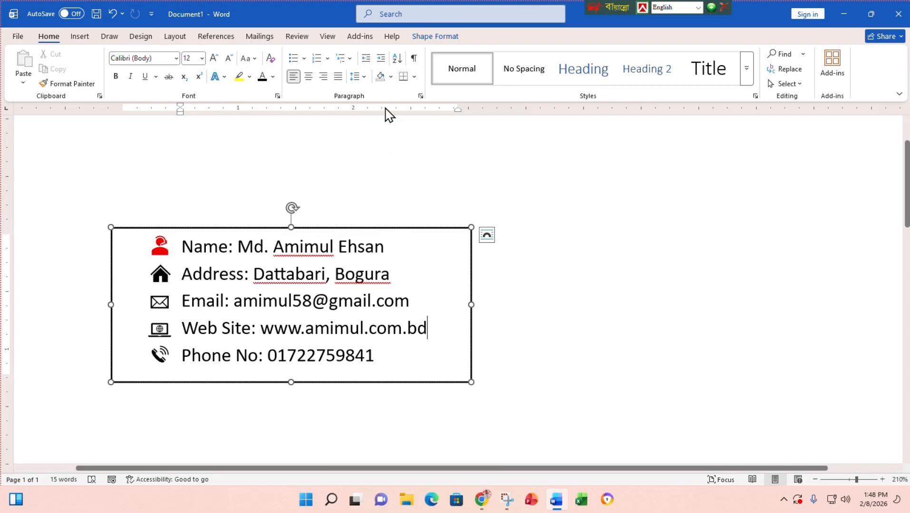
# - Set the contact box's Shape Outline to No Outline so its black border disappears
pyautogui.click(870, 14)
pyautogui.click(430, 74)
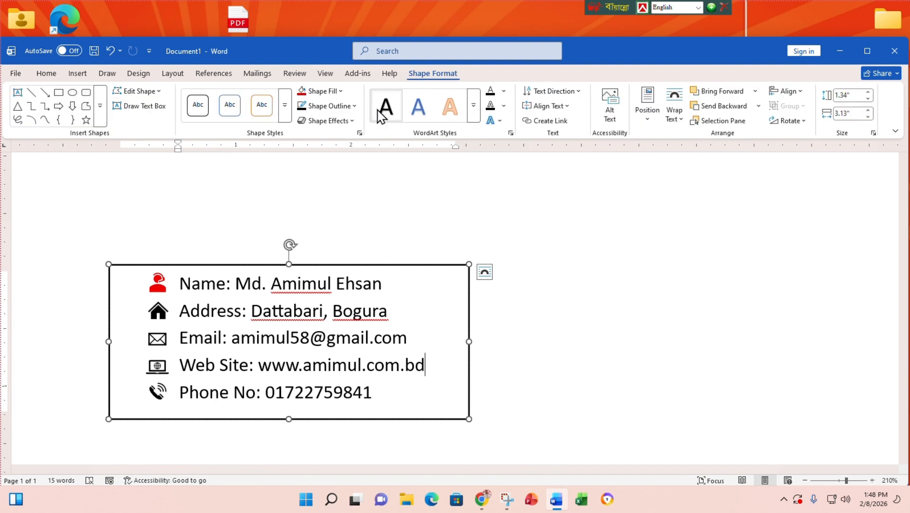
pyautogui.click(339, 106)
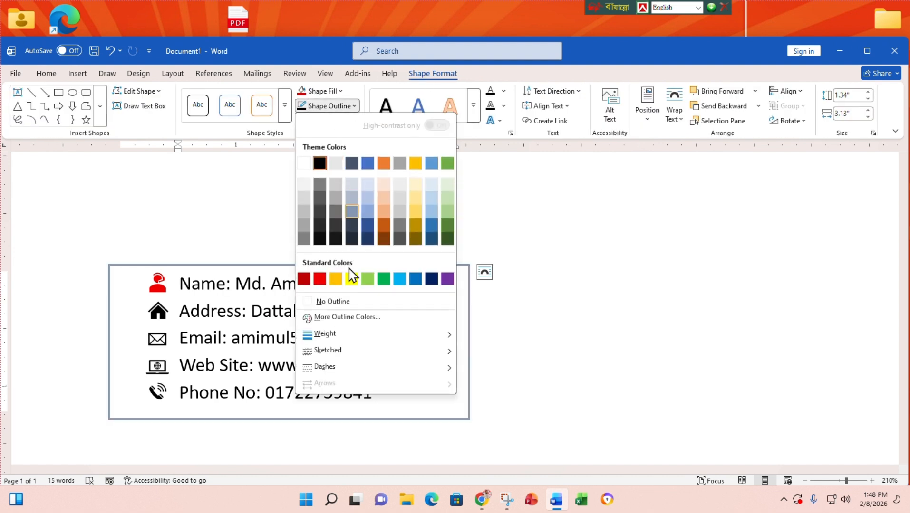
pyautogui.click(356, 302)
pyautogui.click(623, 343)
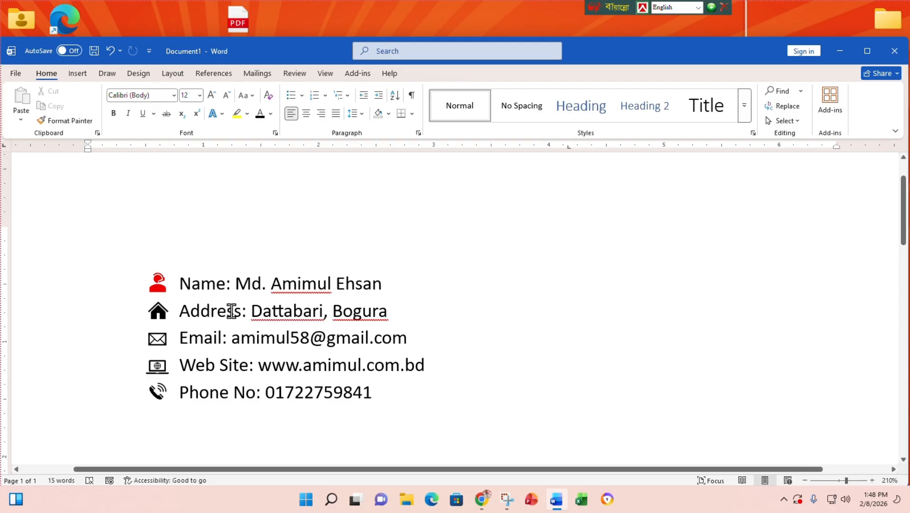
pyautogui.keyDown('ctrl'); pyautogui.scroll(-7, 231, 312); pyautogui.keyUp('ctrl')
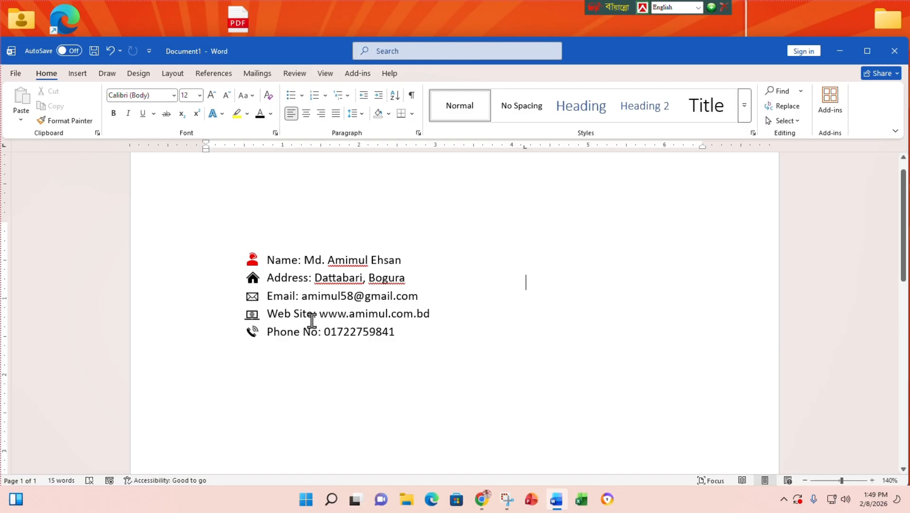
# - Select all the contact lines and icons and cut them off the page
pyautogui.hotkey('ctrl', 'a')
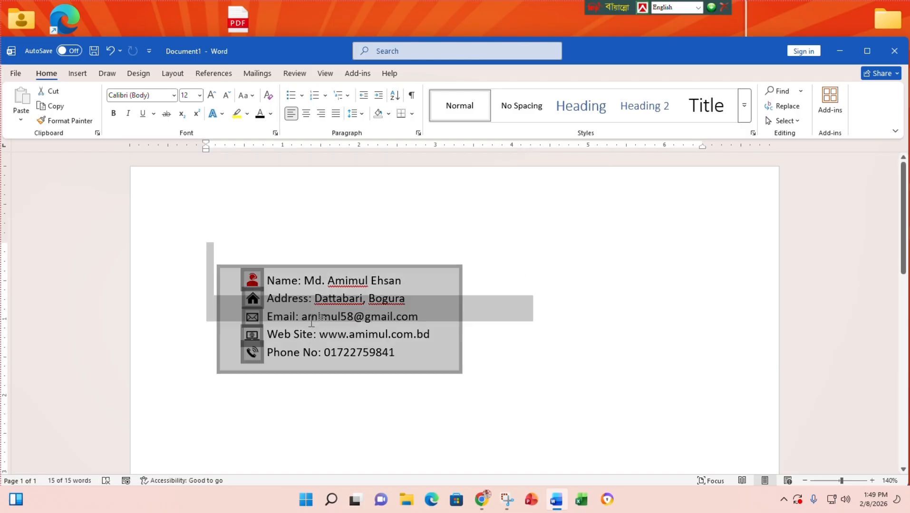
pyautogui.hotkey('ctrl', 'x')
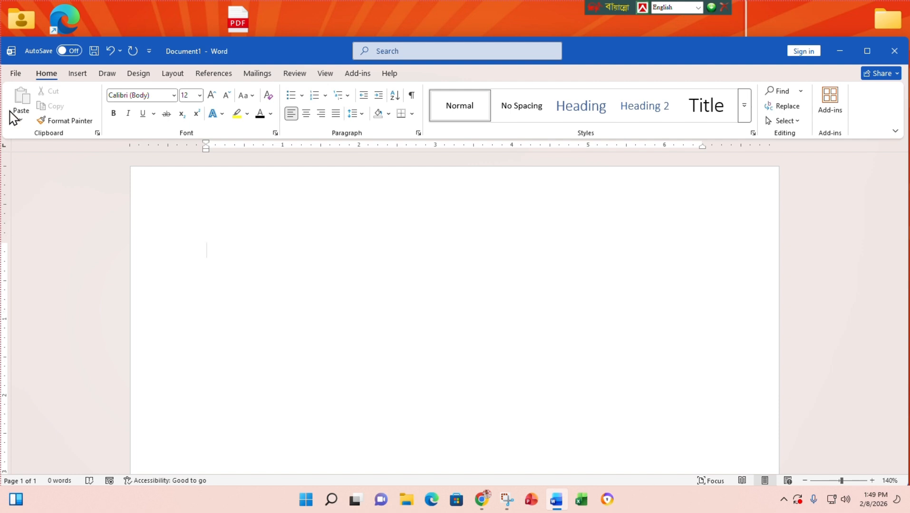
# - Maximize Word and open the Stock 3D Models gallery from Insert > 3D Models
pyautogui.click(77, 73)
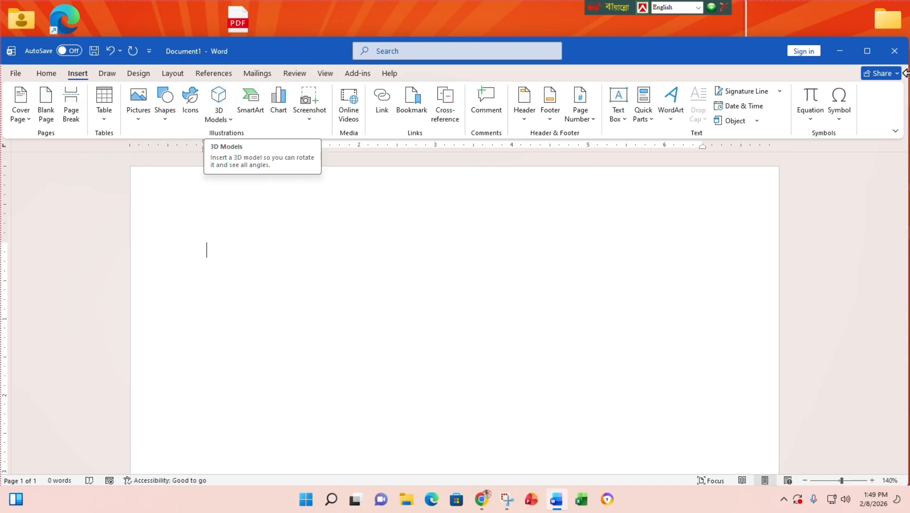
pyautogui.click(868, 49)
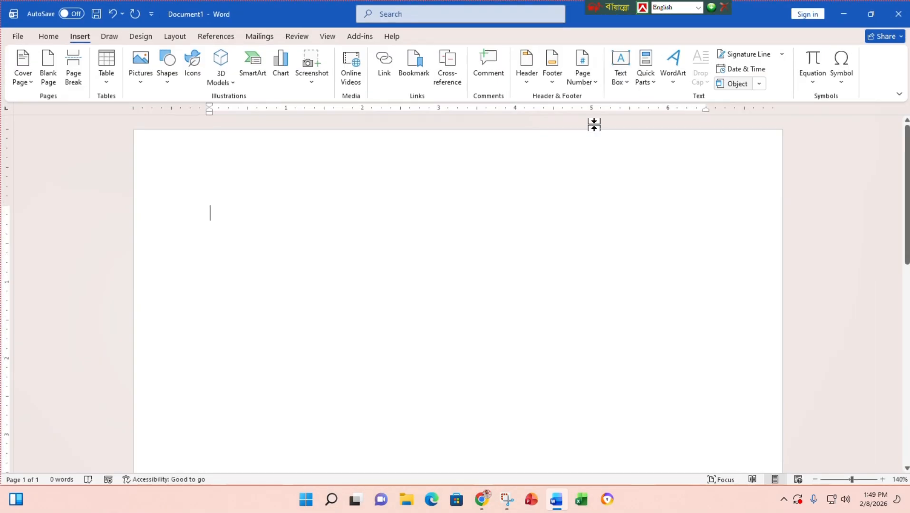
pyautogui.click(230, 85)
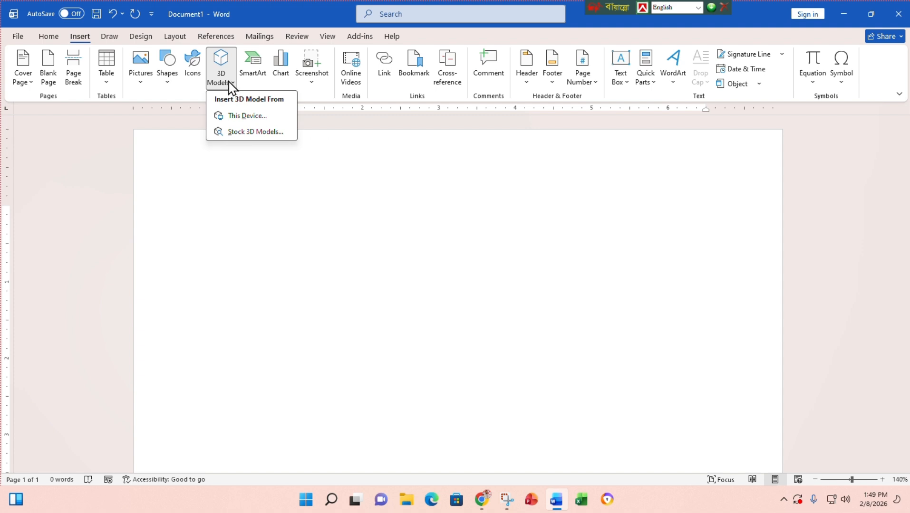
pyautogui.click(255, 131)
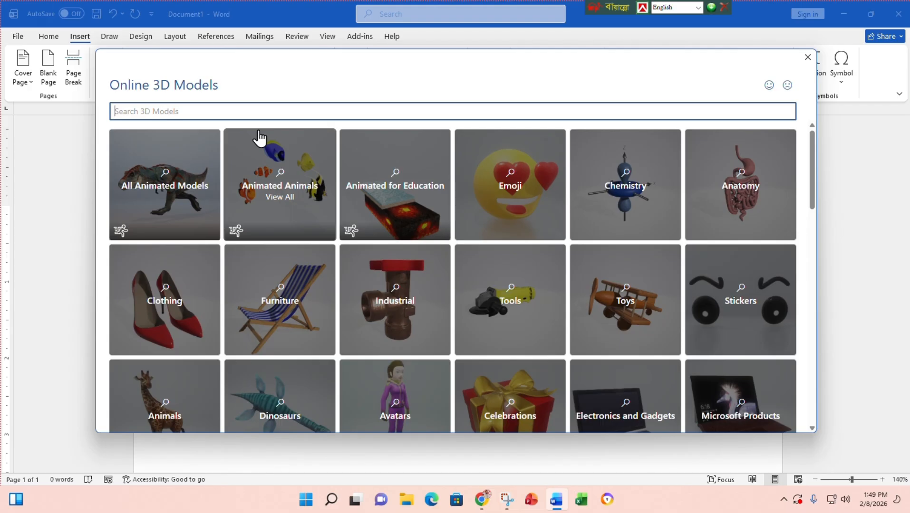
# - Insert the anatomical heart model from the All Animated Models collection
pyautogui.scroll(-8, 319, 325)
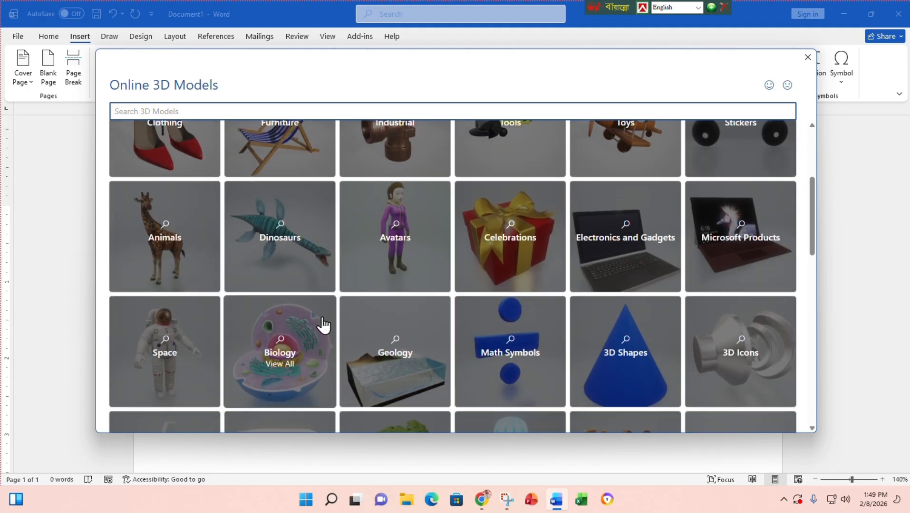
pyautogui.scroll(-6, 331, 322)
pyautogui.scroll(13, 331, 321)
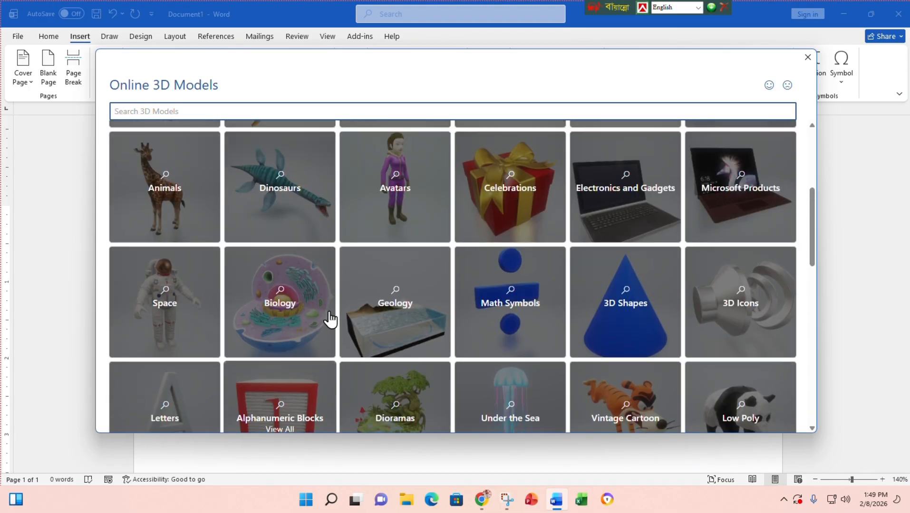
pyautogui.scroll(3, 190, 280)
pyautogui.click(199, 200)
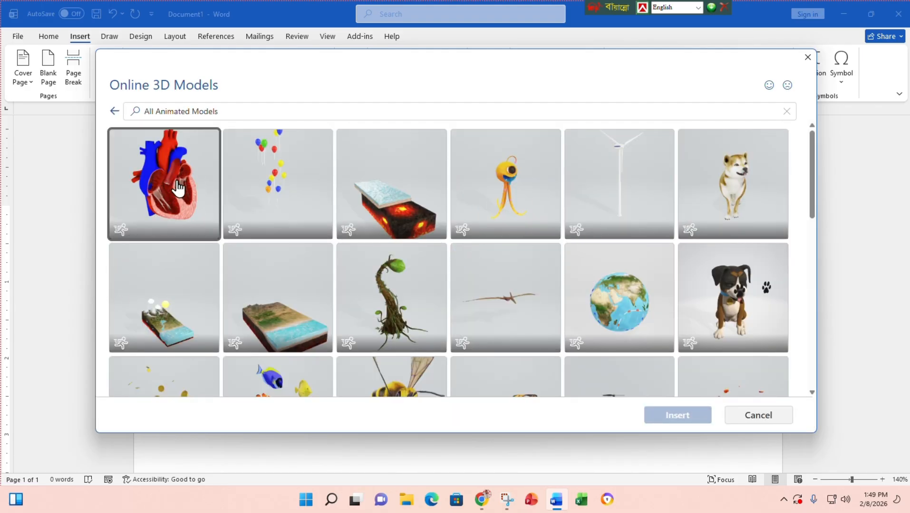
pyautogui.click(179, 187)
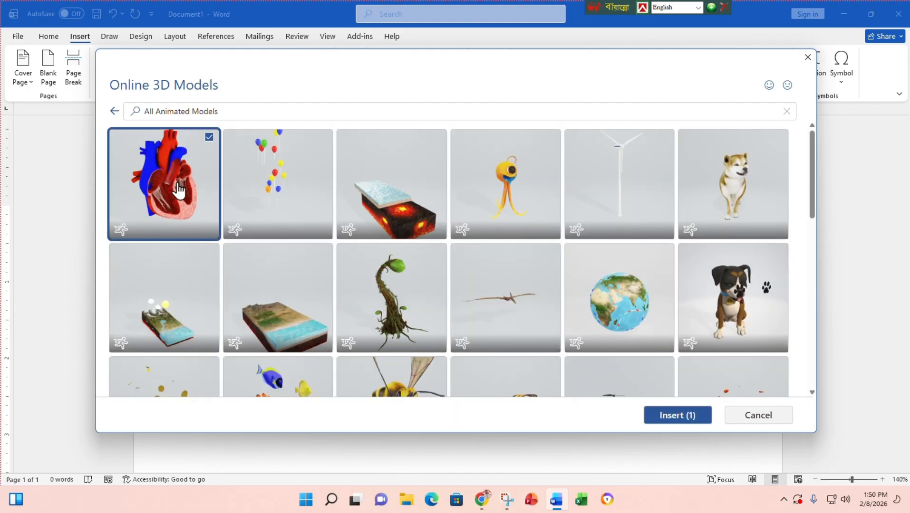
pyautogui.click(676, 419)
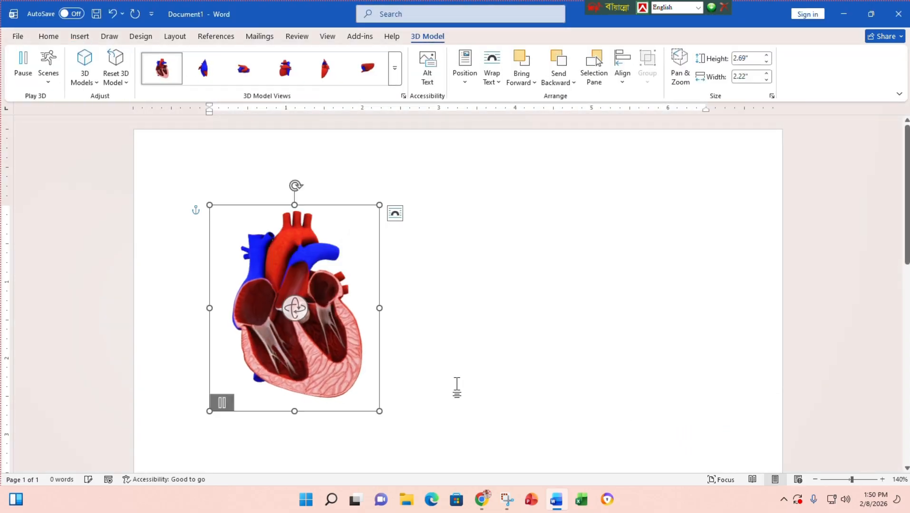
# - Rotate the heart model through several angles until it shows a front exterior view
pyautogui.moveTo(298, 312); pyautogui.dragTo(107, 335)
pyautogui.moveTo(257, 366); pyautogui.dragTo(361, 338)
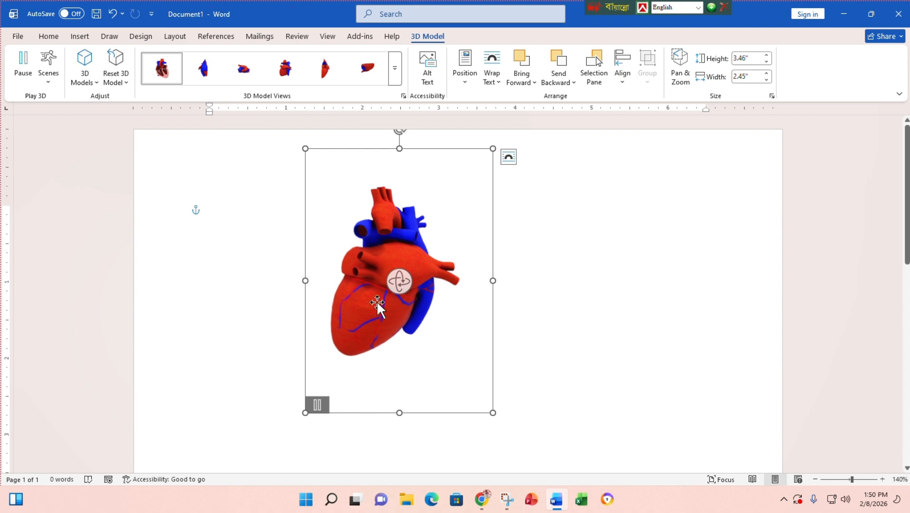
pyautogui.moveTo(399, 281); pyautogui.dragTo(475, 297)
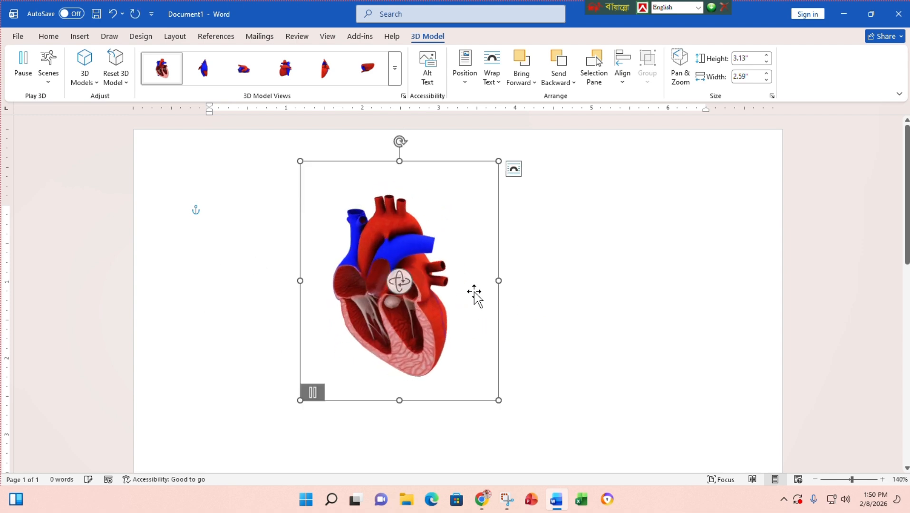
pyautogui.moveTo(403, 284); pyautogui.dragTo(285, 214)
pyautogui.moveTo(403, 282); pyautogui.dragTo(432, 369)
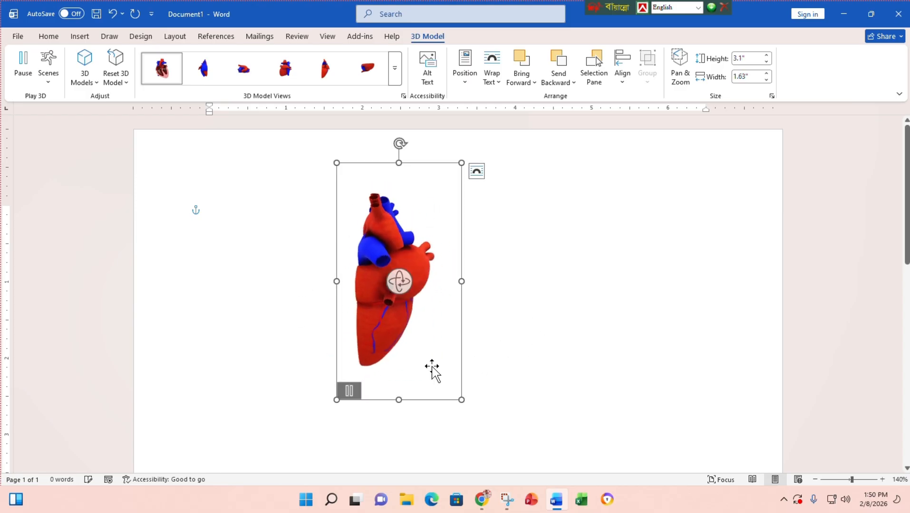
pyautogui.moveTo(405, 285); pyautogui.dragTo(300, 258)
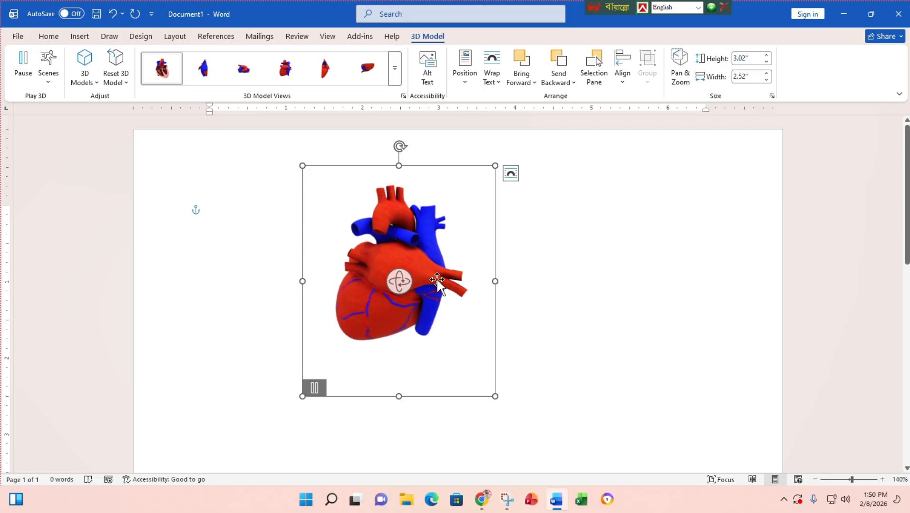
pyautogui.moveTo(397, 286); pyautogui.dragTo(263, 272)
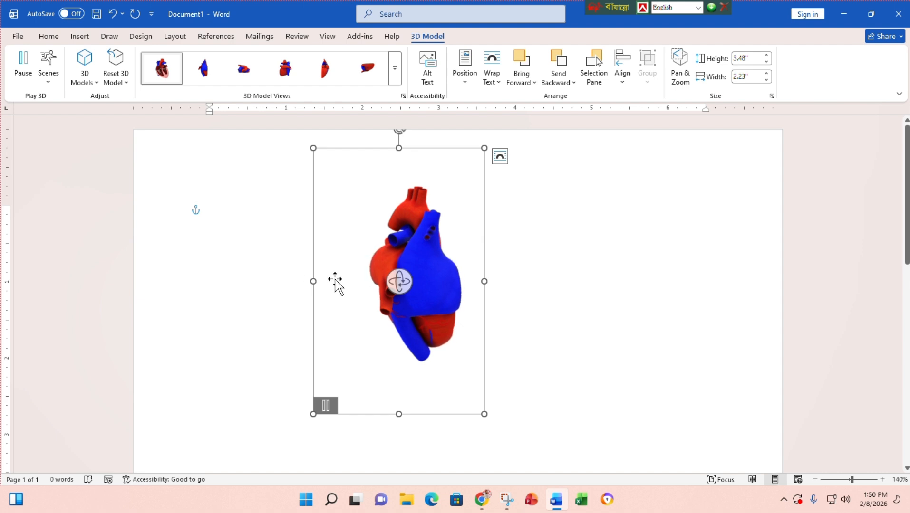
pyautogui.moveTo(405, 283); pyautogui.dragTo(506, 288)
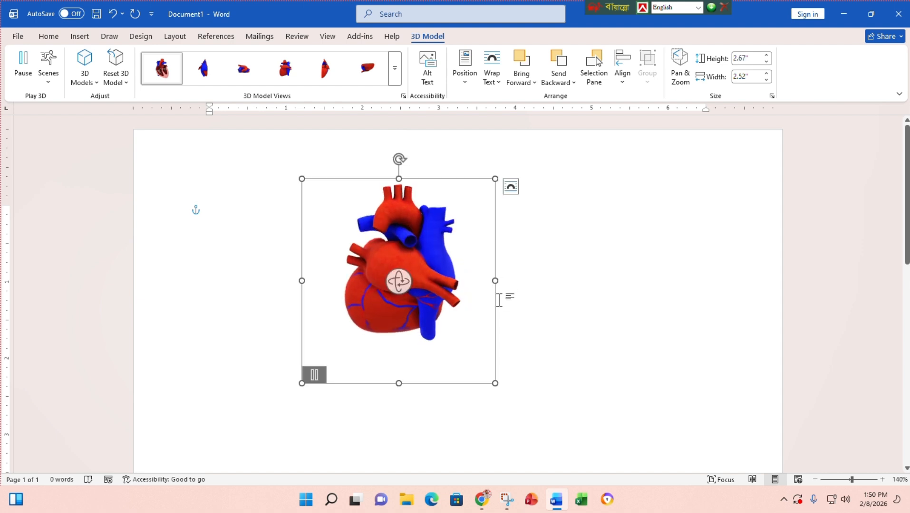
# - Shrink the heart to 1.25" by 1.18" and place it near the page top, just left of centre
pyautogui.moveTo(447, 187); pyautogui.dragTo(432, 201)
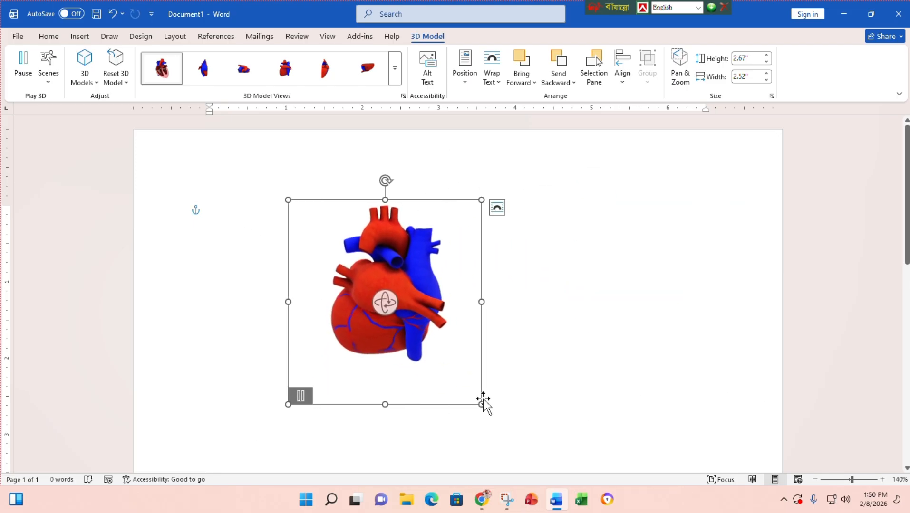
pyautogui.moveTo(481, 404); pyautogui.dragTo(373, 295)
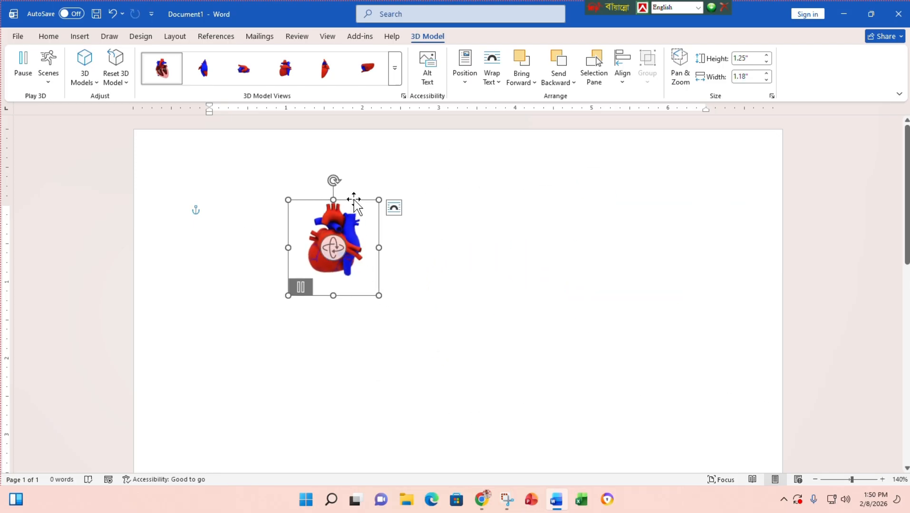
pyautogui.moveTo(354, 202); pyautogui.dragTo(392, 215)
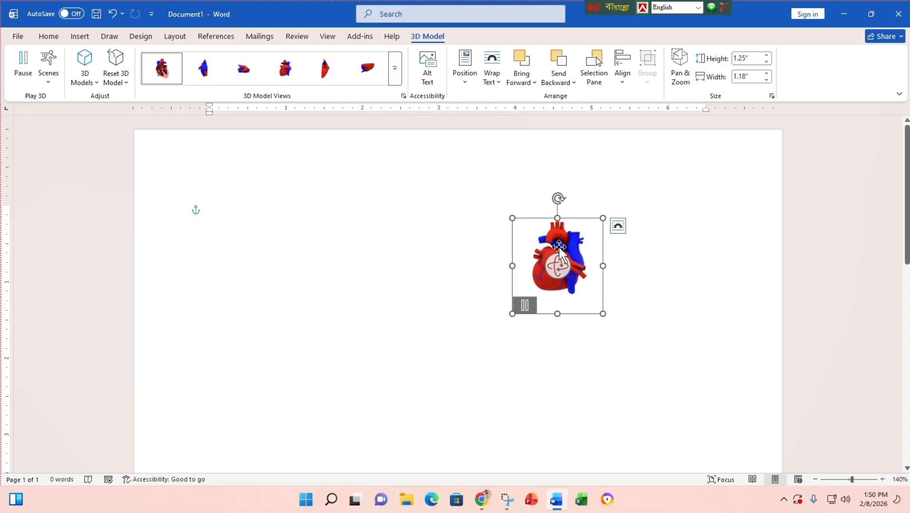
pyautogui.moveTo(590, 237); pyautogui.dragTo(366, 188)
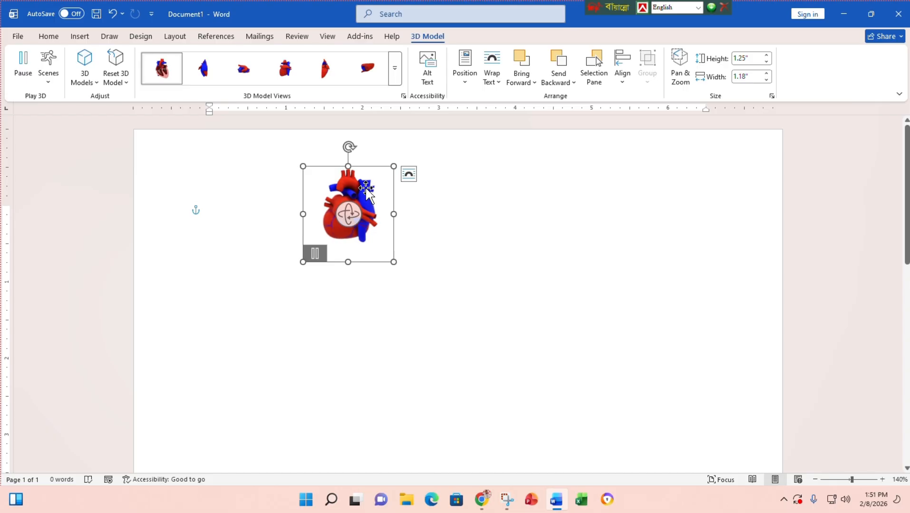
# - Undo the heart insertion to leave a blank page with the Insert tab showing
pyautogui.hotkey('ctrl', 'z')
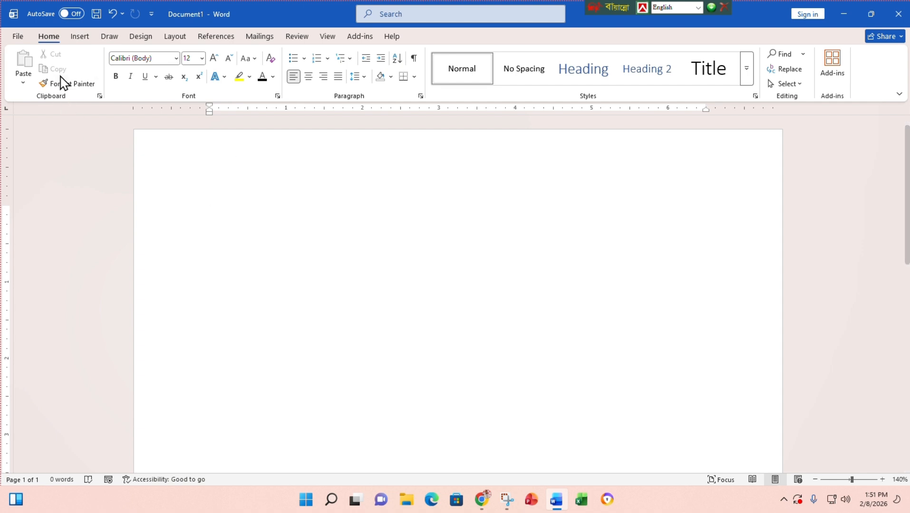
pyautogui.click(81, 38)
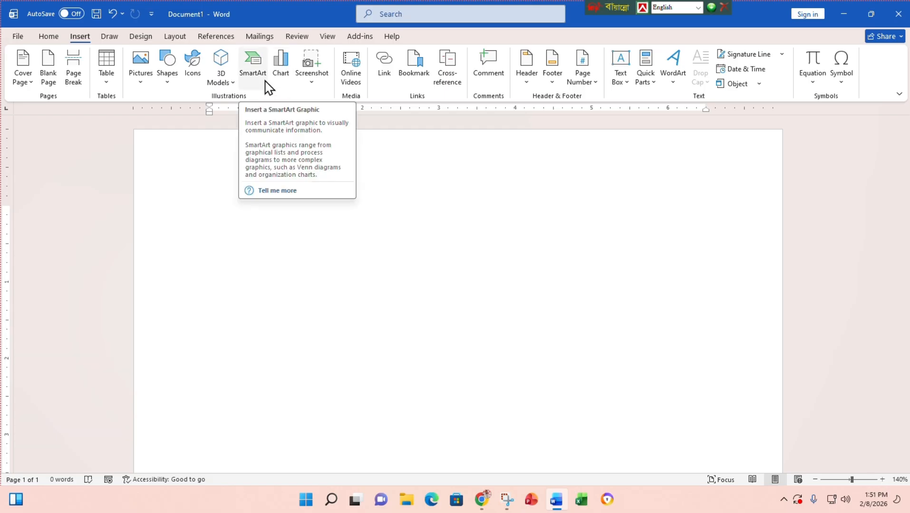
# - Open the SmartArt chooser and preview the List, Process and Cycle layout categories
pyautogui.click(254, 72)
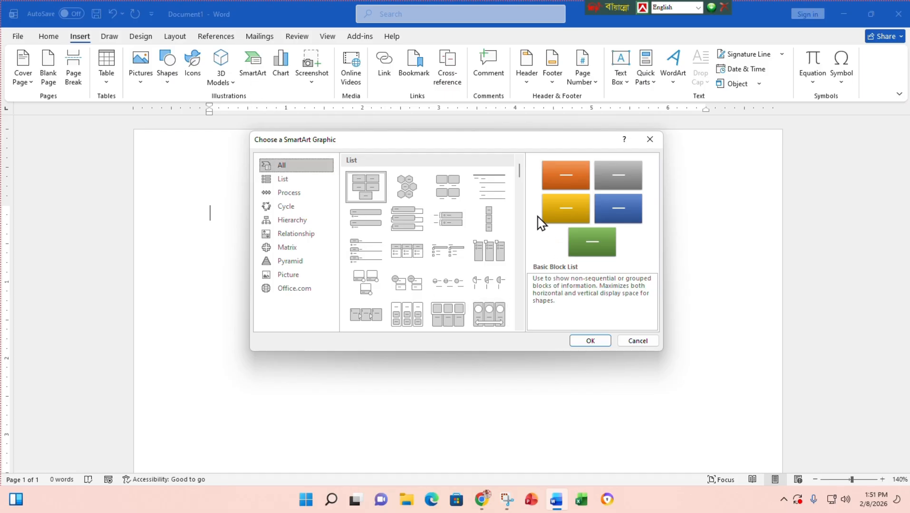
pyautogui.moveTo(521, 172)
pyautogui.mouseDown()
pyautogui.moveTo(483, 329)
pyautogui.moveTo(518, 205)
pyautogui.moveTo(518, 160)
pyautogui.mouseUp()
pyautogui.click(285, 180)
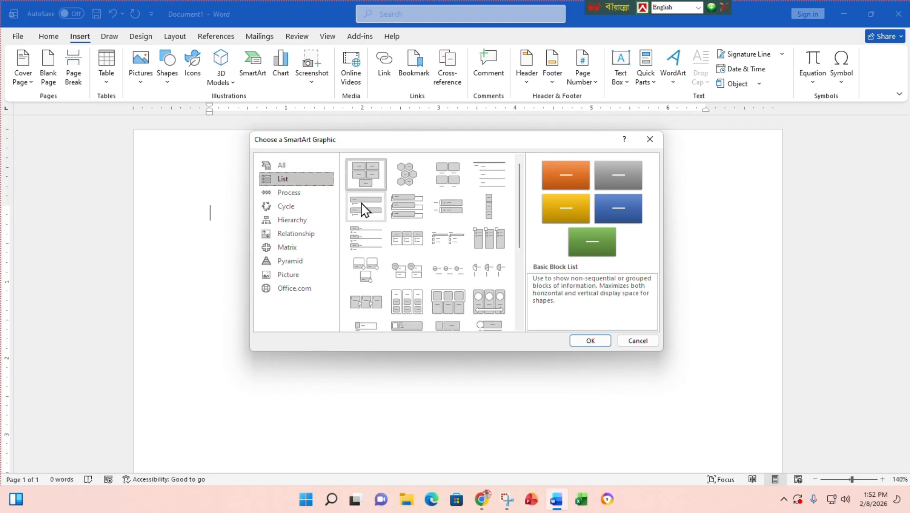
pyautogui.click(289, 193)
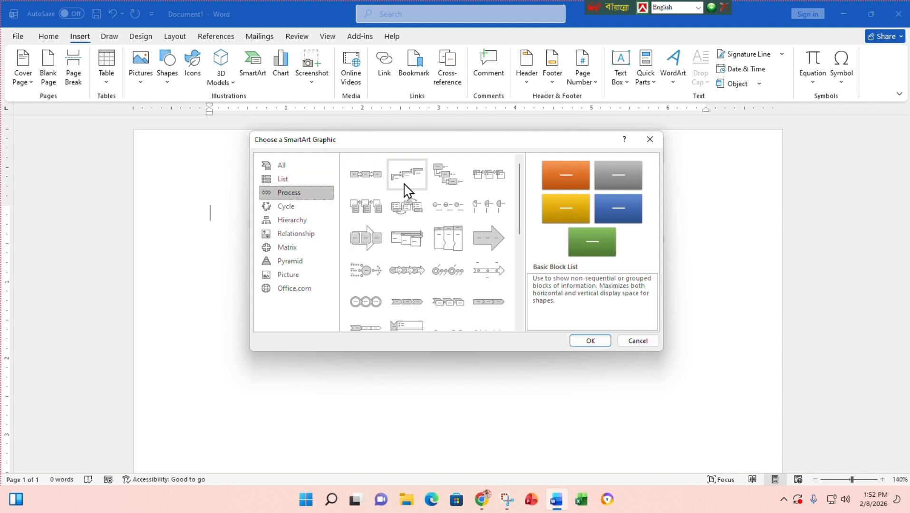
pyautogui.click(291, 209)
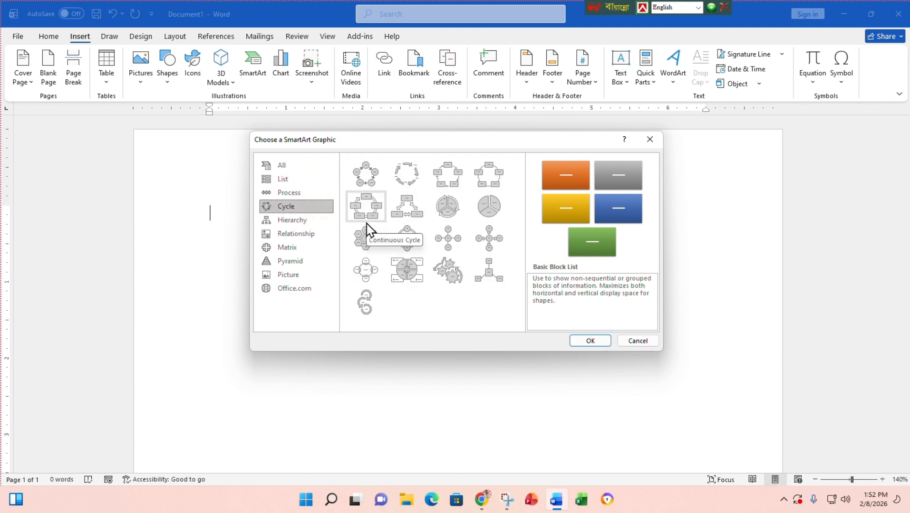
pyautogui.click(282, 166)
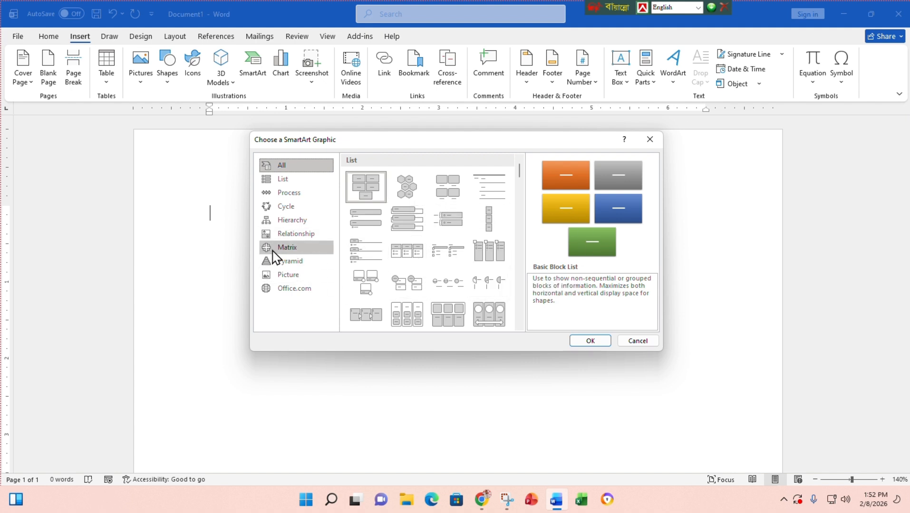
# - Scroll through all SmartArt layouts, rechecking the Cycle category along the way
pyautogui.scroll(-5, 435, 245)
pyautogui.scroll(-2, 434, 246)
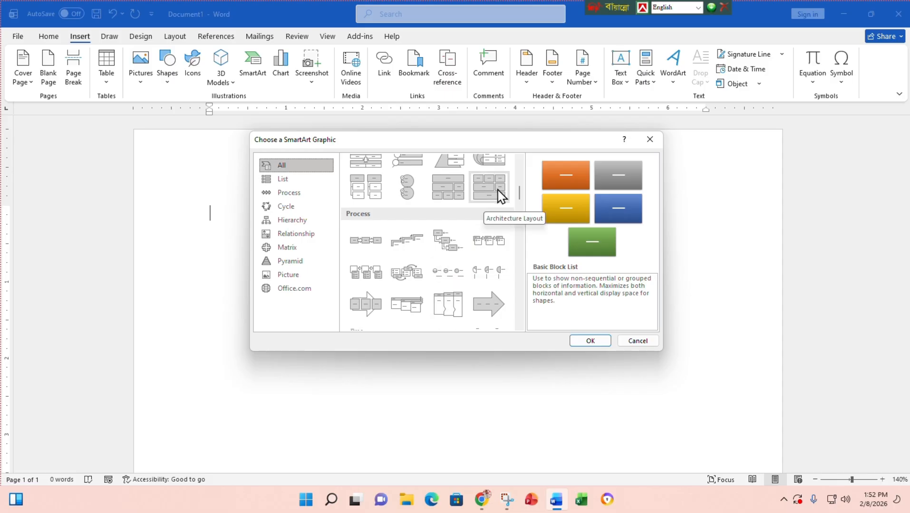
pyautogui.scroll(-3, 418, 280)
pyautogui.scroll(4, 433, 271)
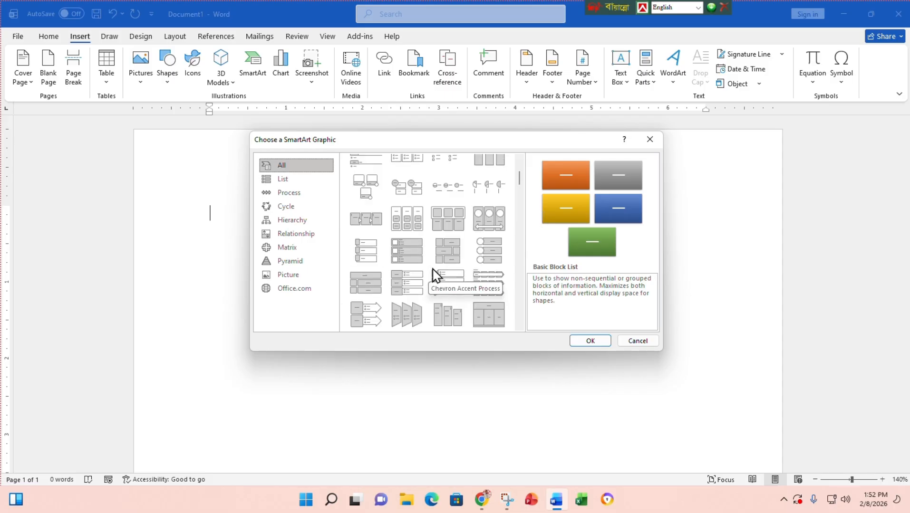
pyautogui.scroll(-5, 427, 265)
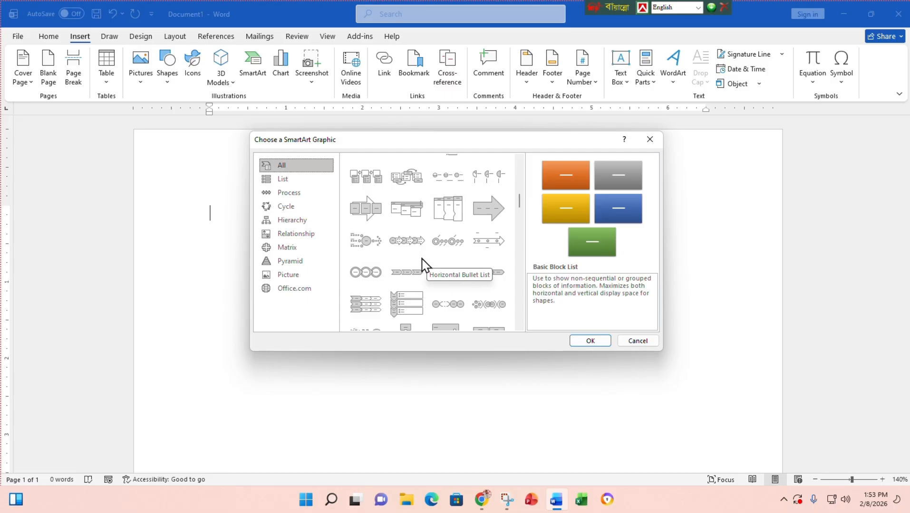
pyautogui.click(304, 208)
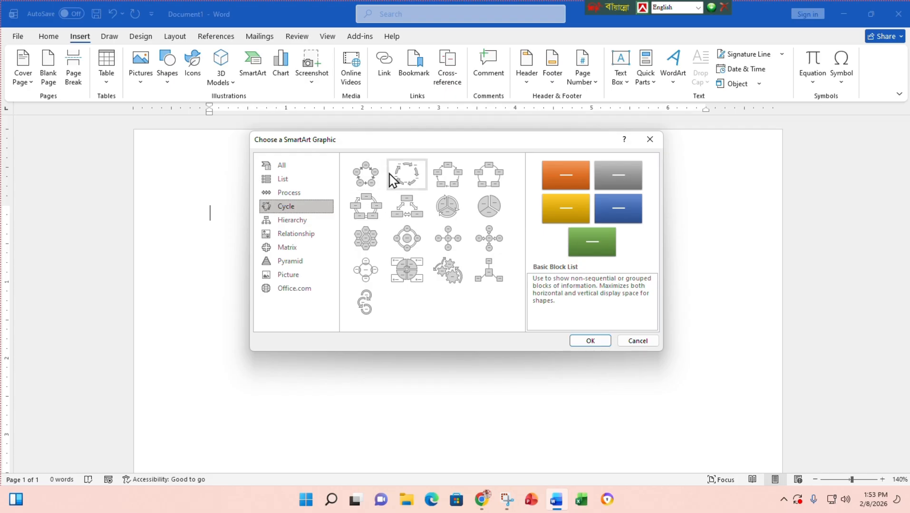
pyautogui.click(294, 166)
pyautogui.scroll(-5, 406, 243)
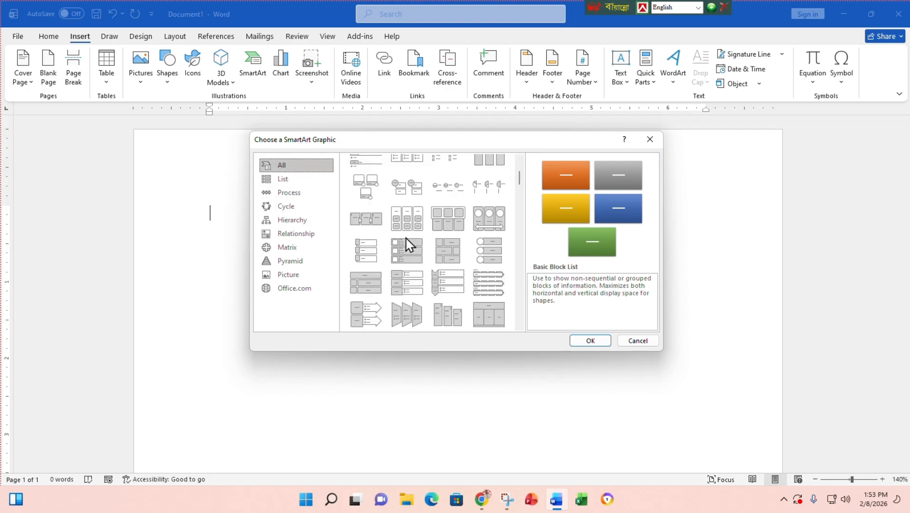
pyautogui.scroll(-10, 406, 243)
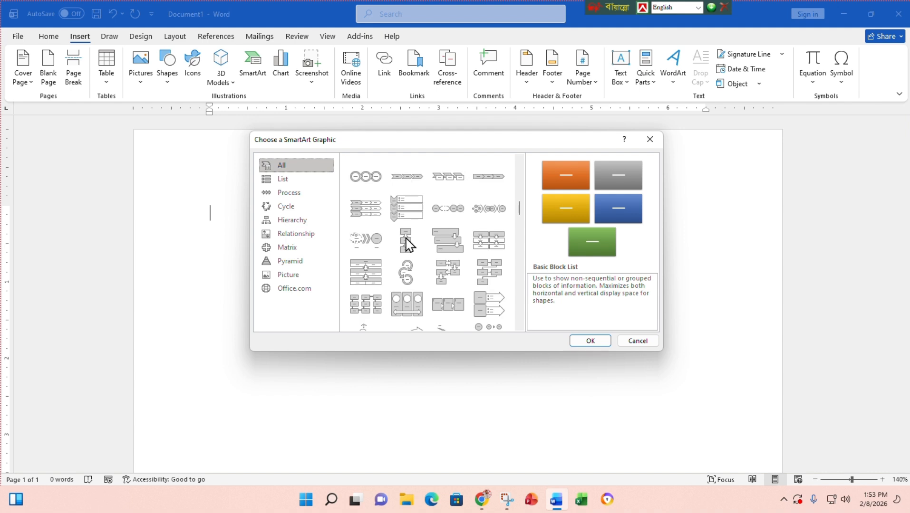
pyautogui.scroll(-5, 405, 240)
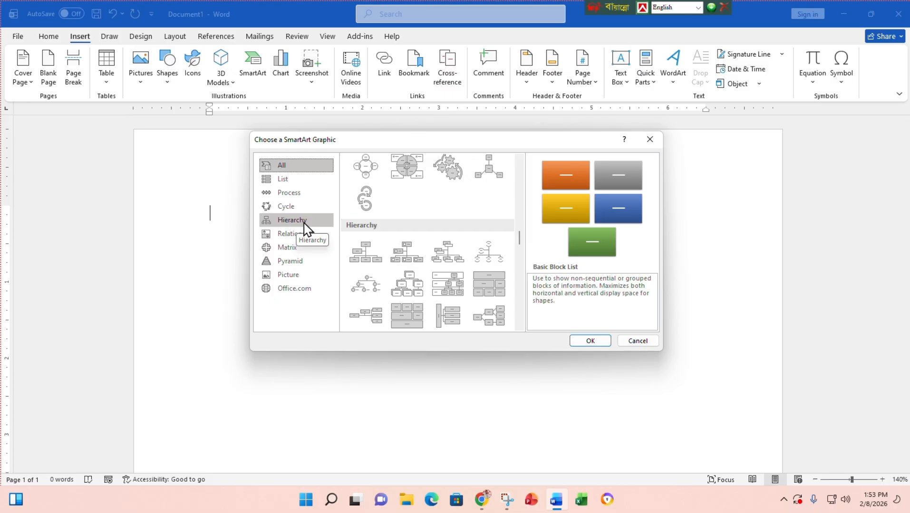
# - Insert the Hierarchy Organization Chart layout and begin labelling its top box
pyautogui.click(373, 260)
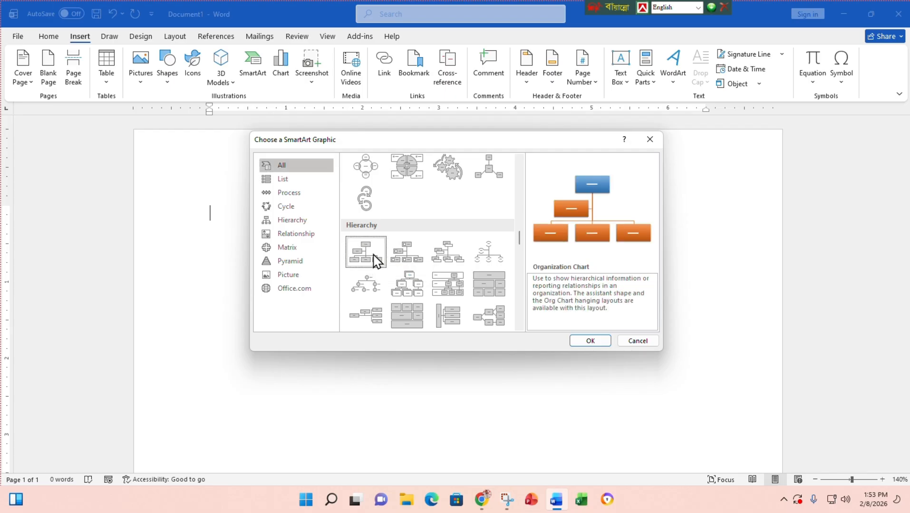
pyautogui.click(590, 341)
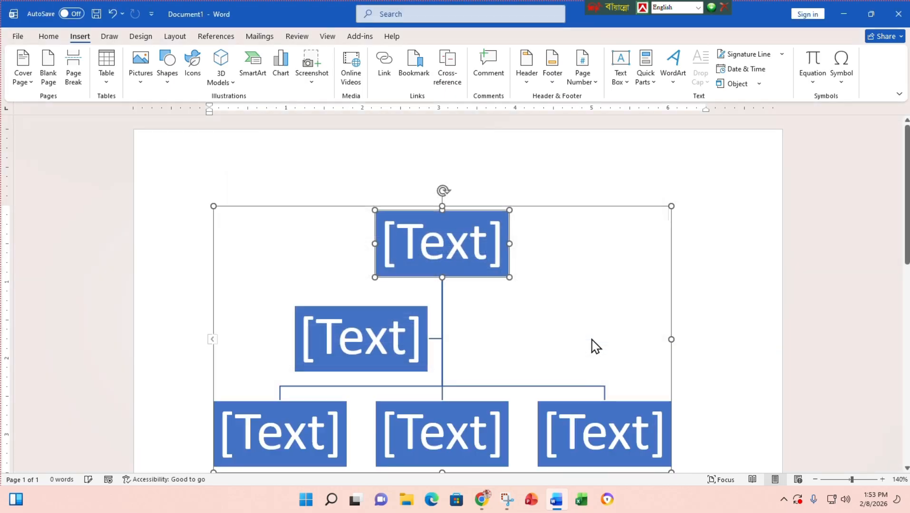
pyautogui.scroll(-2, 452, 298)
pyautogui.scroll(-1, 454, 298)
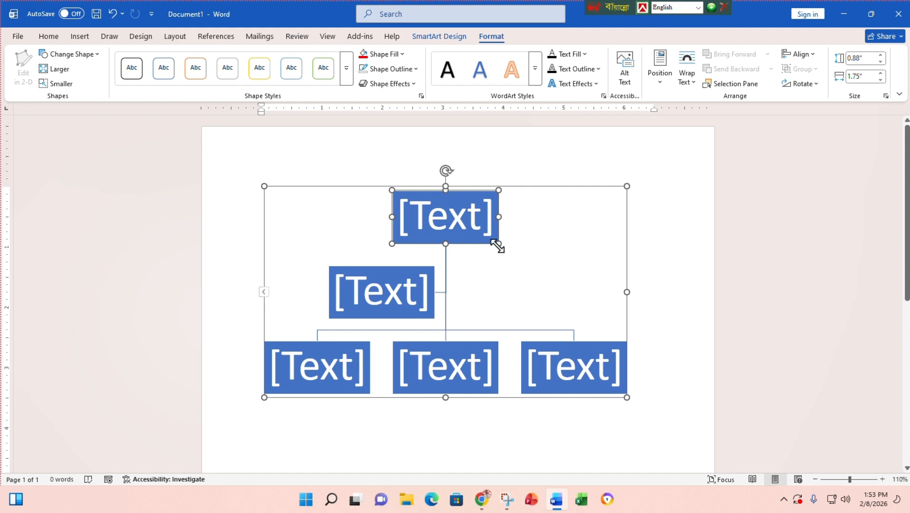
pyautogui.click(465, 218)
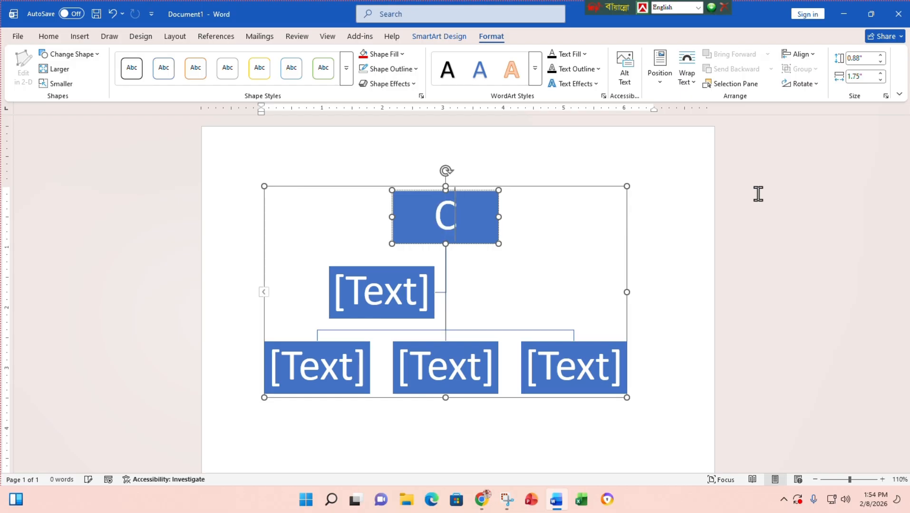
# - Label the boxes CEO, HR, Manager and Ass Manager
pyautogui.write('EO')
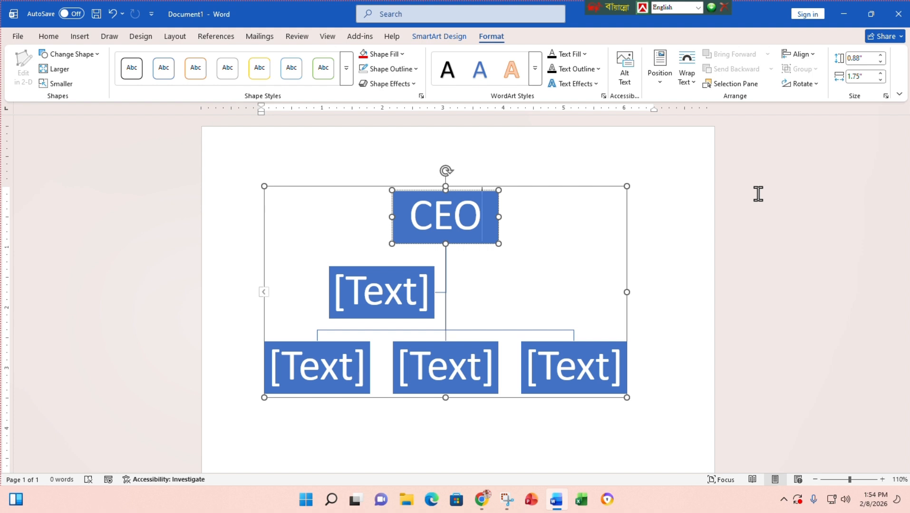
pyautogui.click(410, 291)
pyautogui.write('HR')
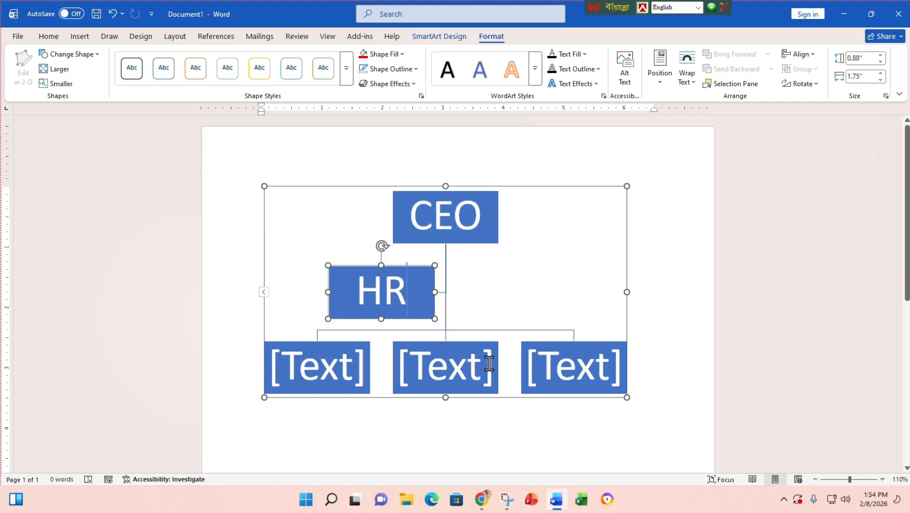
pyautogui.click(319, 373)
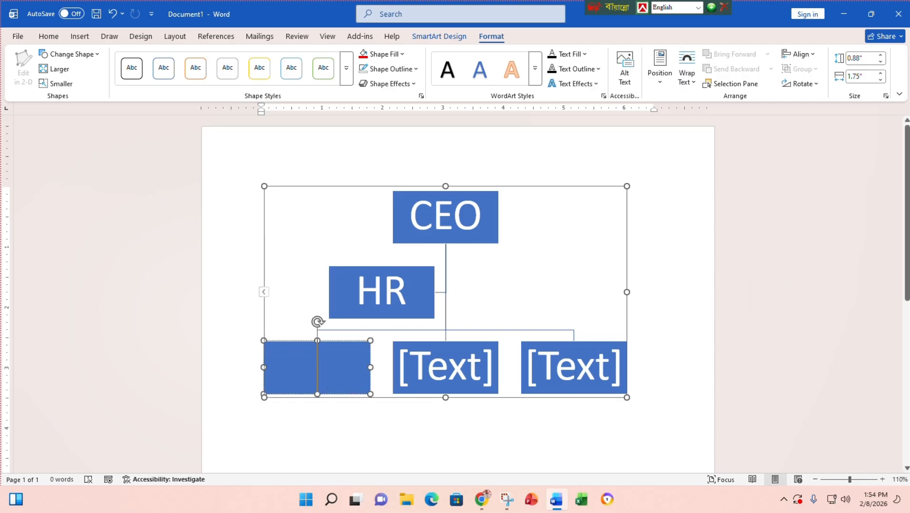
pyautogui.write('Manager')
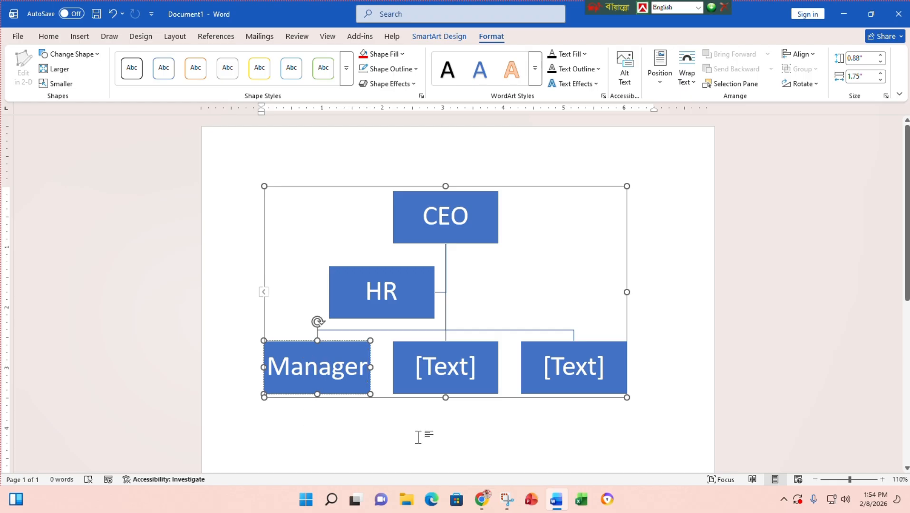
pyautogui.click(441, 375)
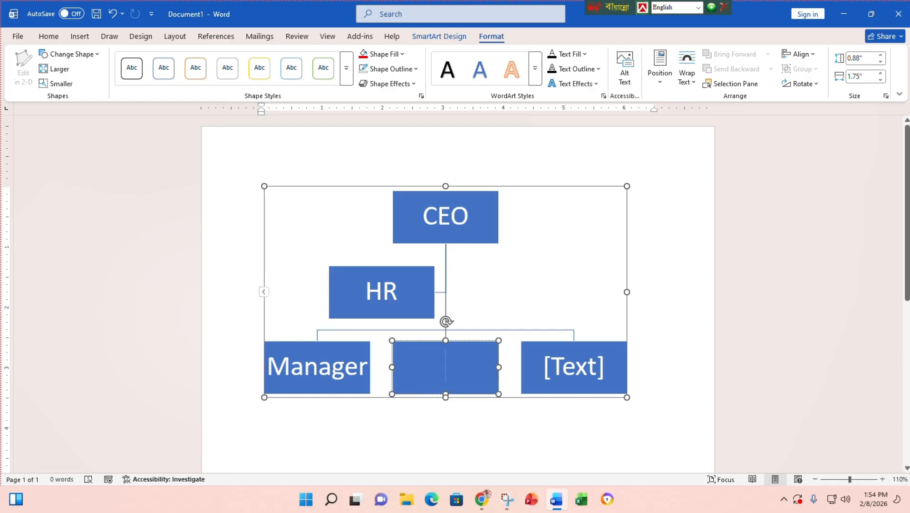
pyautogui.write('Ass Manager')
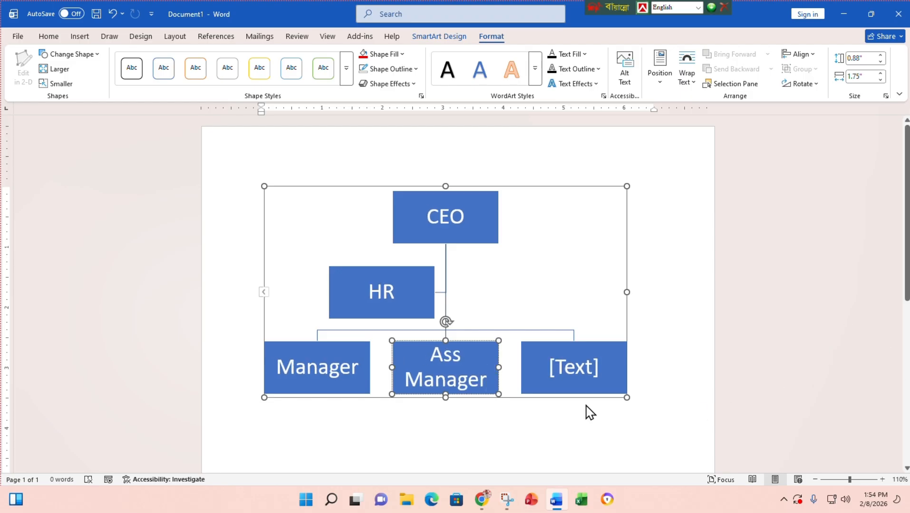
# - Label the bottom-right box 'Senior Officer', correcting the typo 'Senier'
pyautogui.click(585, 371)
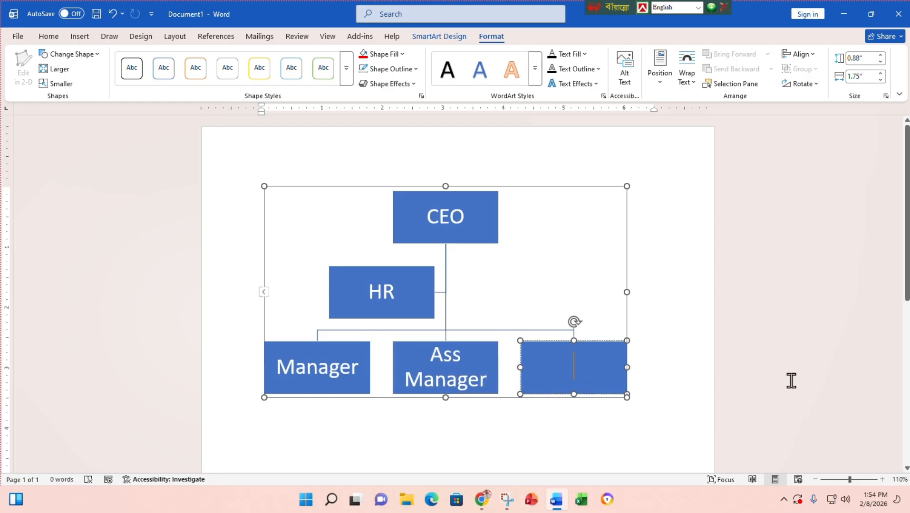
pyautogui.write('Se')
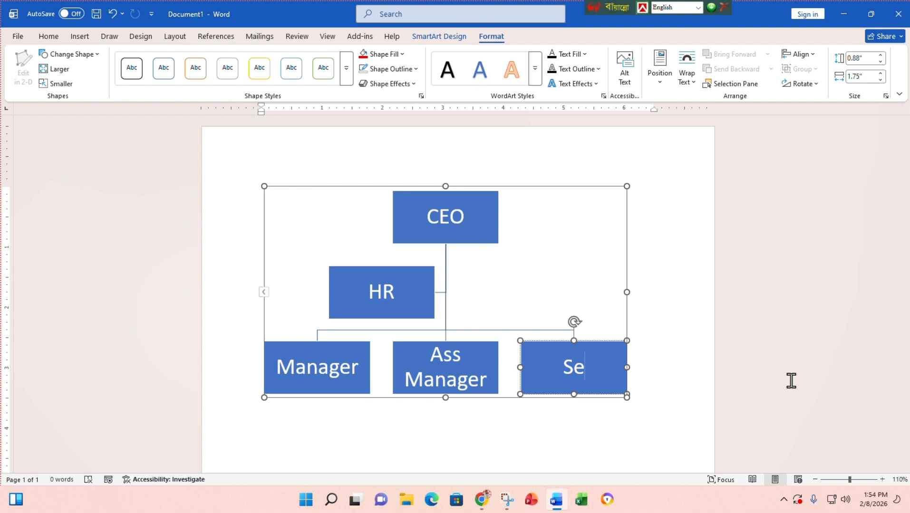
pyautogui.write('nier ')
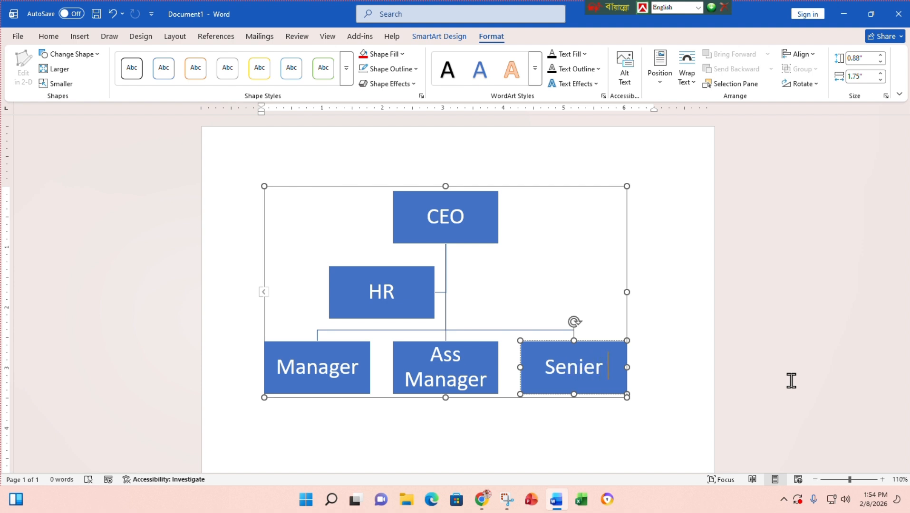
pyautogui.write('Officer')
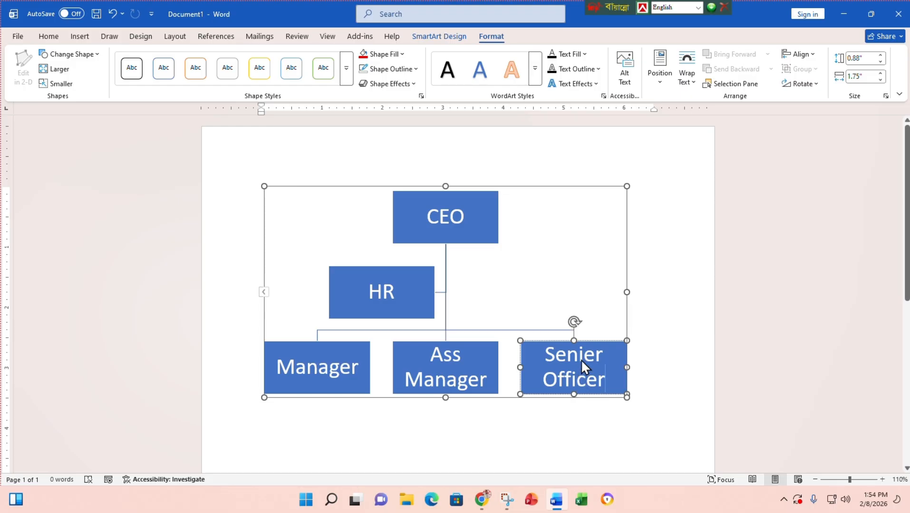
pyautogui.click(593, 354)
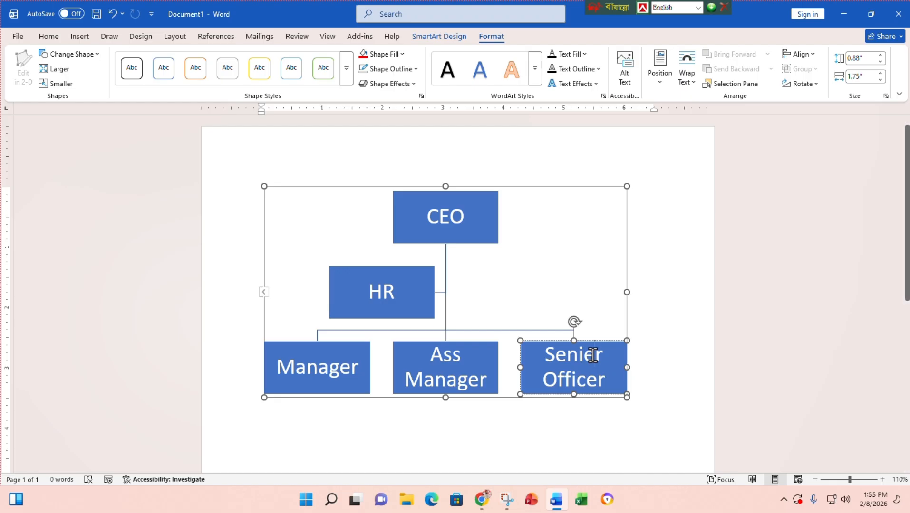
pyautogui.press('BackSpace')
pyautogui.write('o')
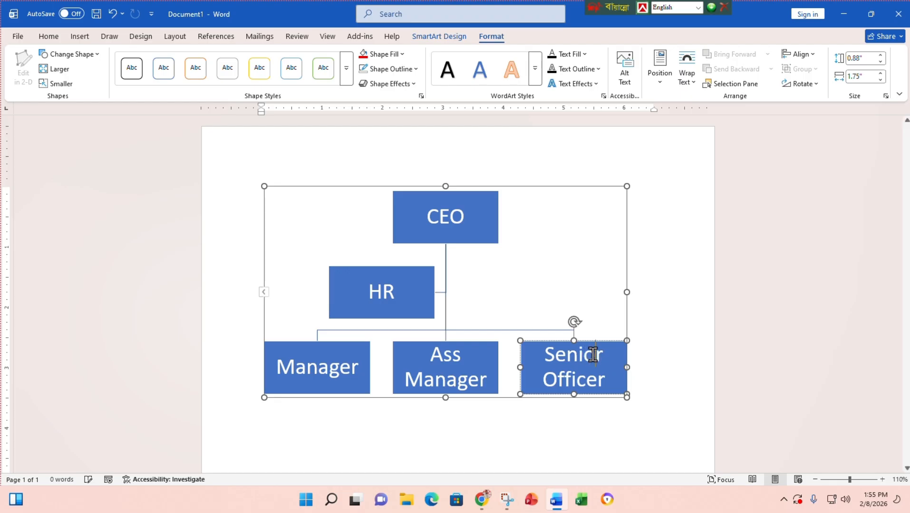
pyautogui.click(596, 380)
# - With the Manager box selected, show the SmartArt Design Add Shape options
pyautogui.scroll(-2, 417, 349)
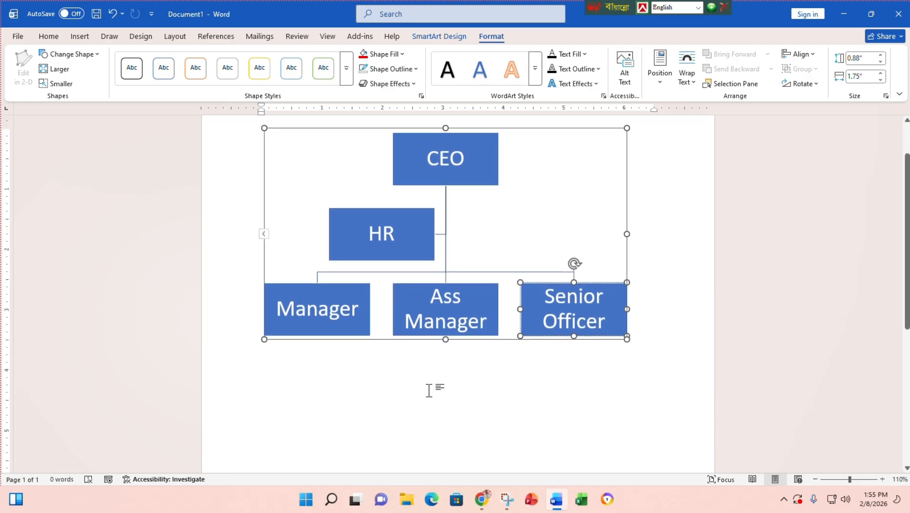
pyautogui.click(323, 312)
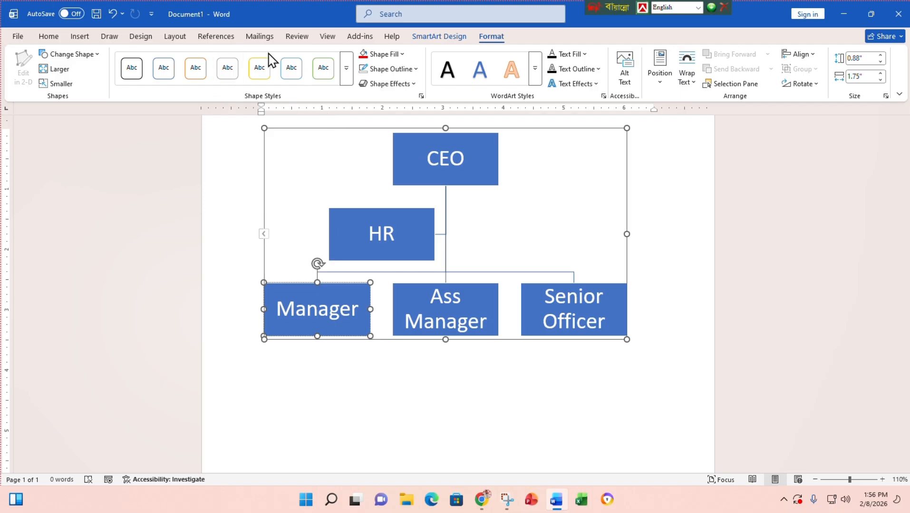
pyautogui.click(871, 14)
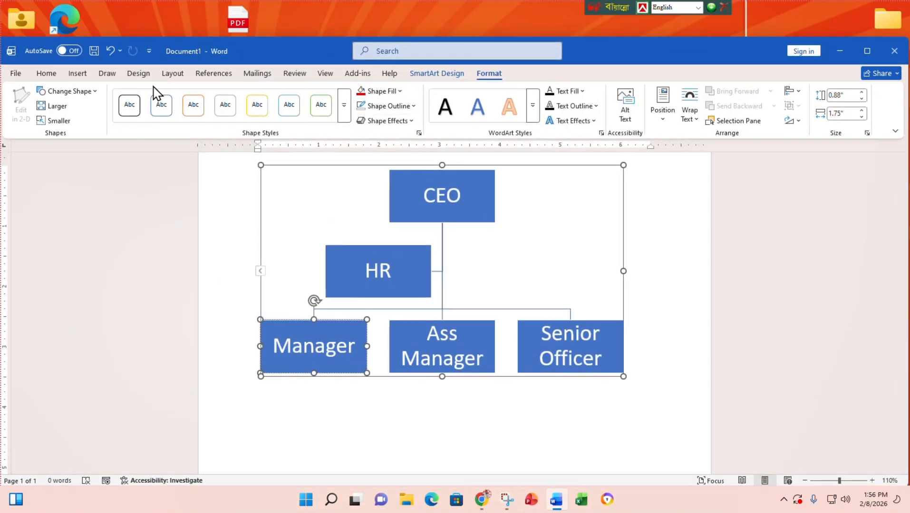
pyautogui.click(437, 75)
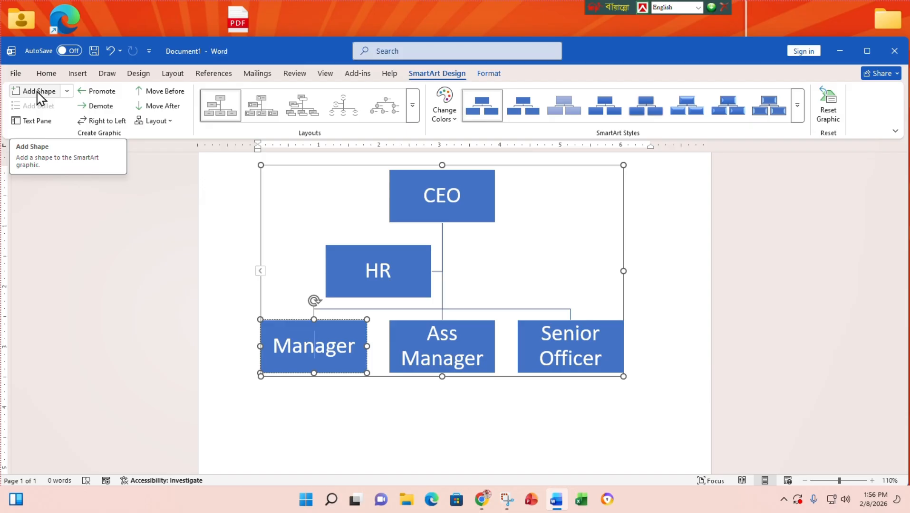
pyautogui.click(67, 91)
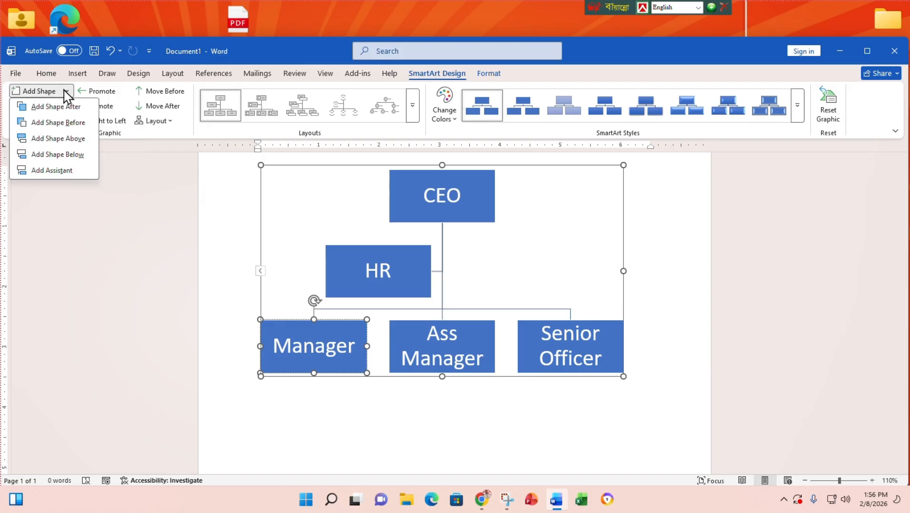
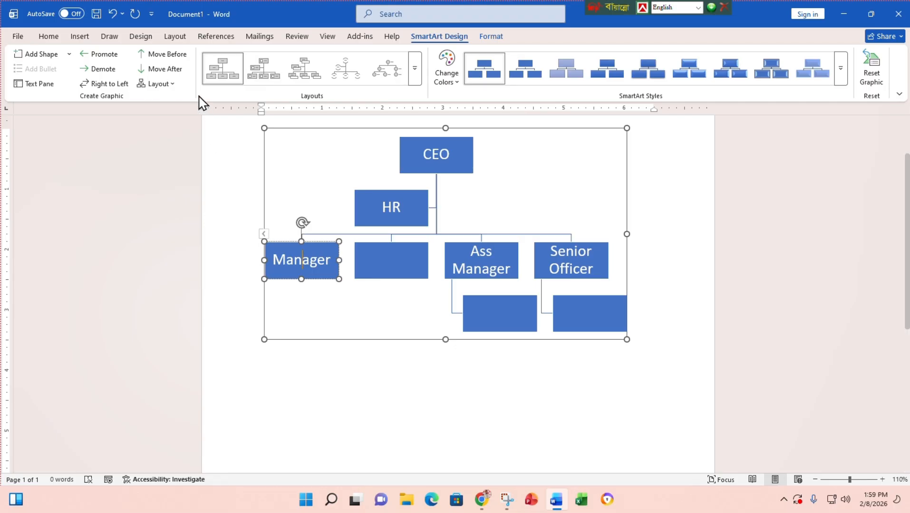
# - Bring up the SmartArt tools for the org chart with CEO, HR, Manager, Ass Manager and Senior Officer
pyautogui.click(164, 55)
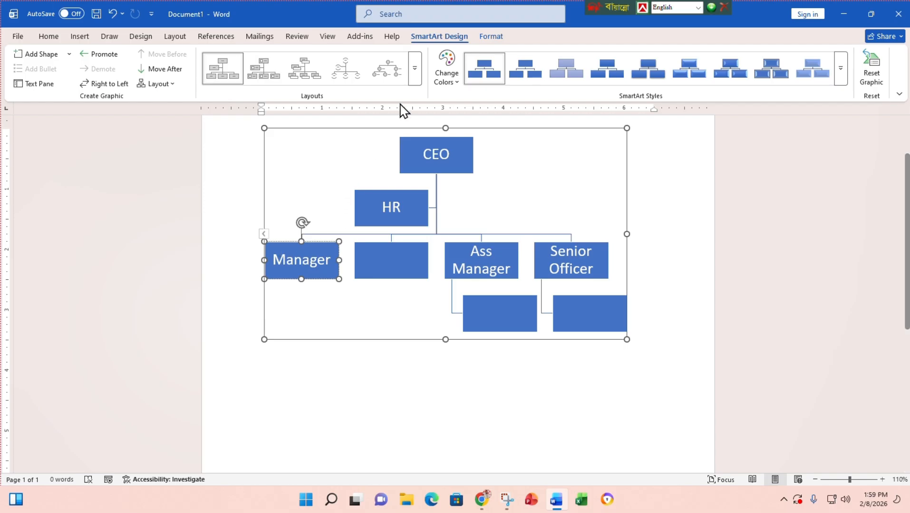
# - Preview several org chart layouts, then settle on Horizontal Hierarchy with CEO at the left
pyautogui.click(416, 76)
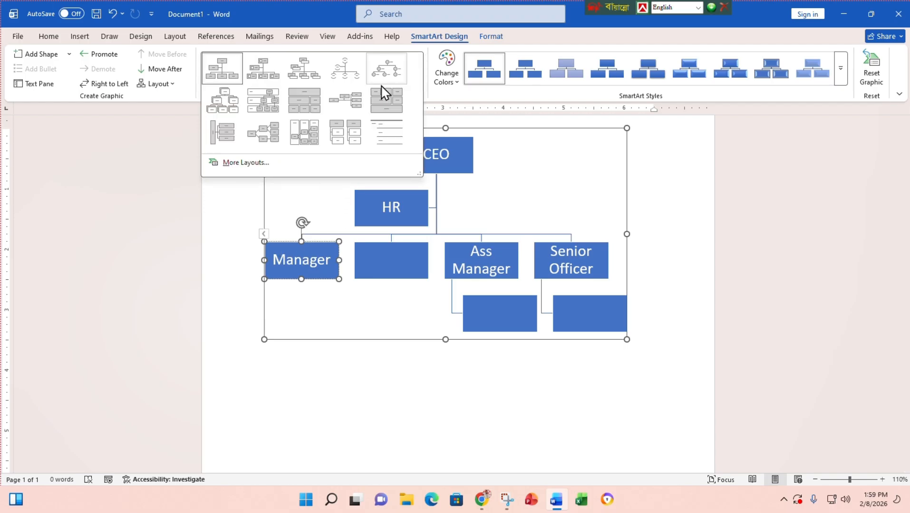
pyautogui.click(270, 112)
pyautogui.click(414, 68)
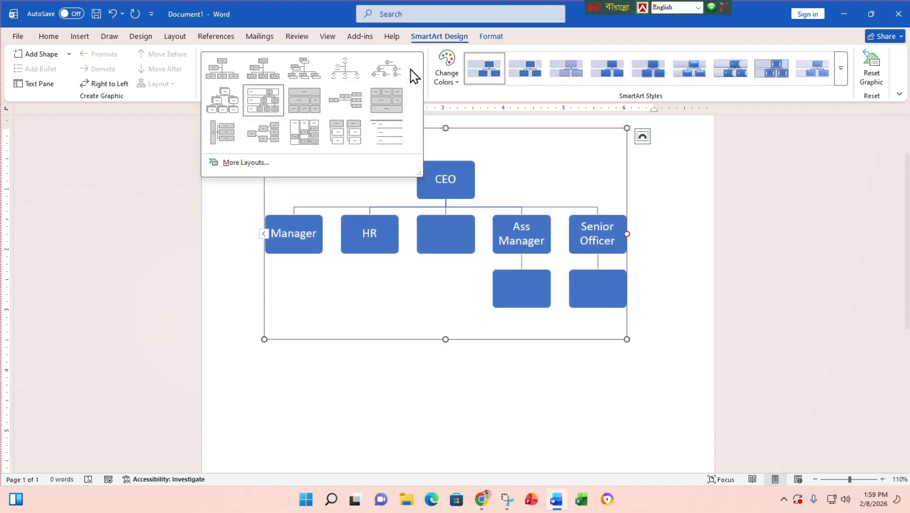
pyautogui.click(278, 136)
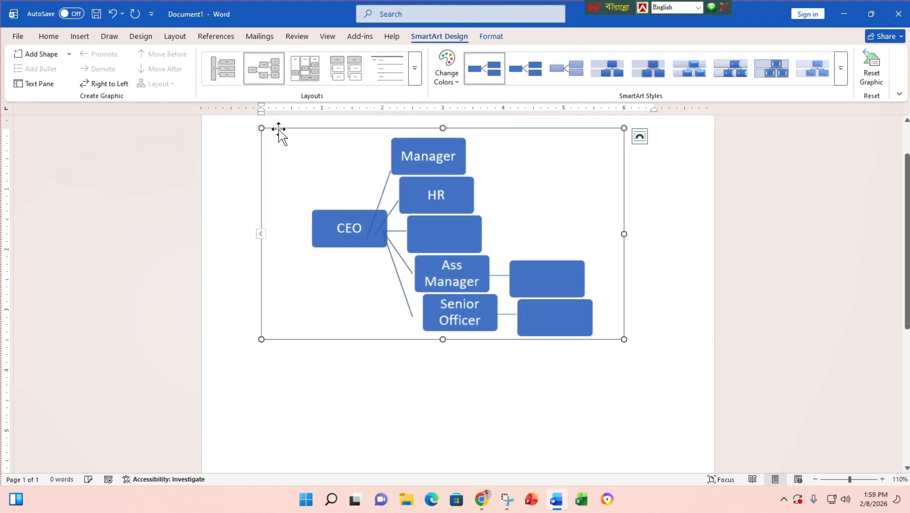
pyautogui.click(415, 74)
pyautogui.click(356, 109)
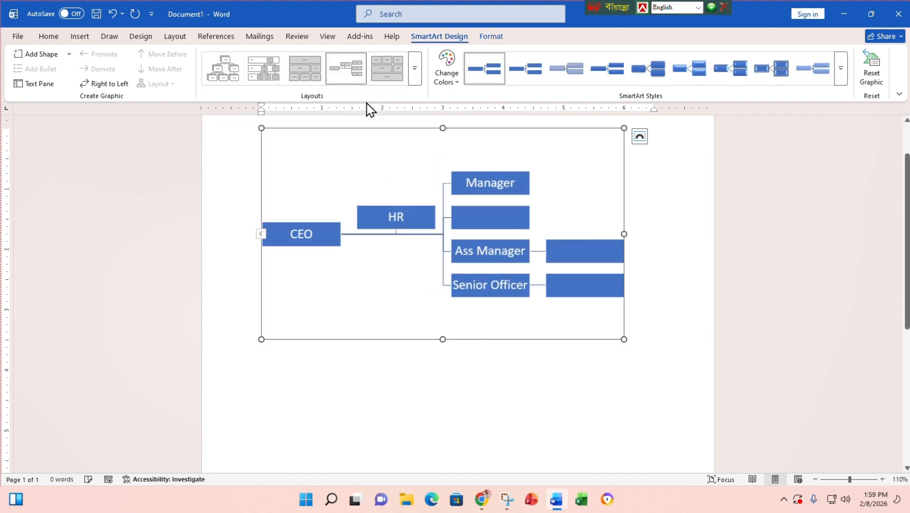
pyautogui.click(414, 81)
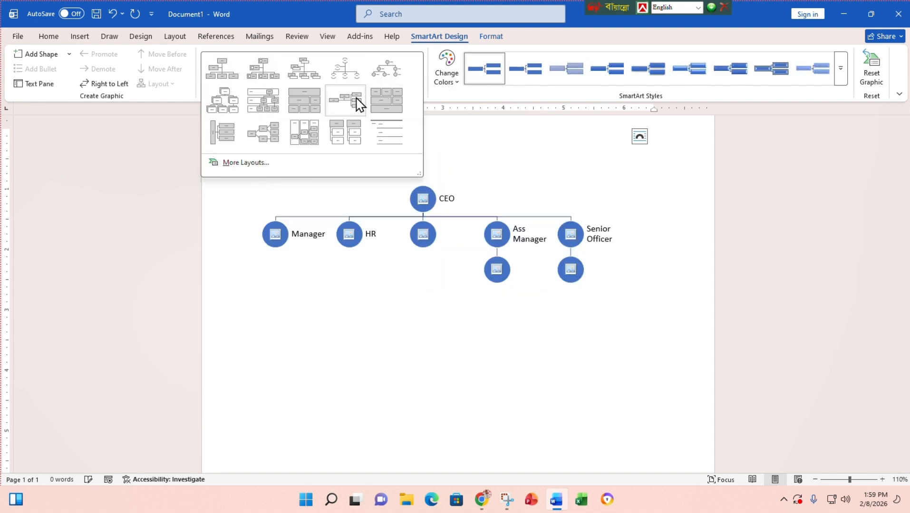
pyautogui.click(318, 77)
pyautogui.click(418, 82)
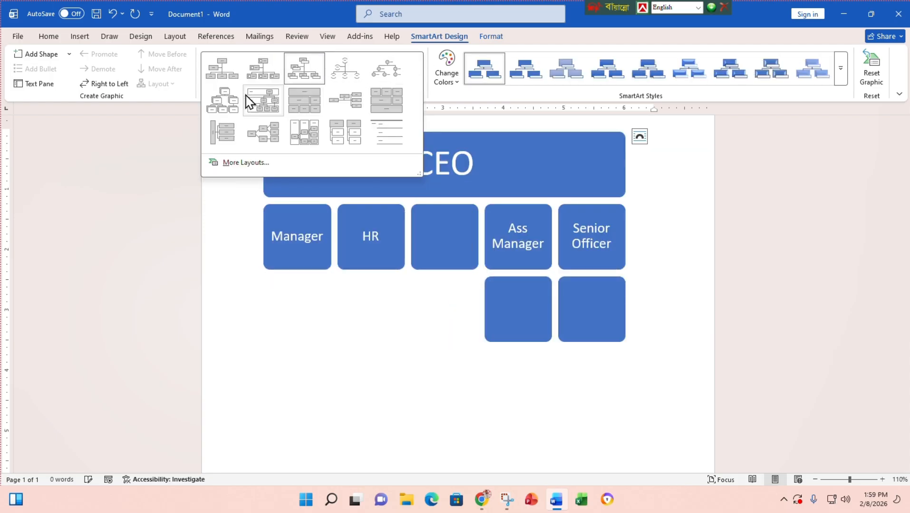
pyautogui.click(231, 106)
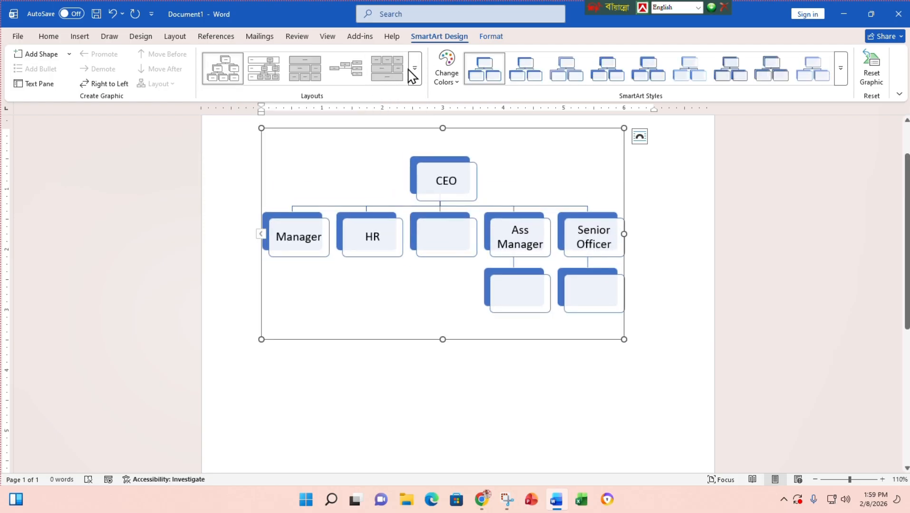
pyautogui.click(265, 80)
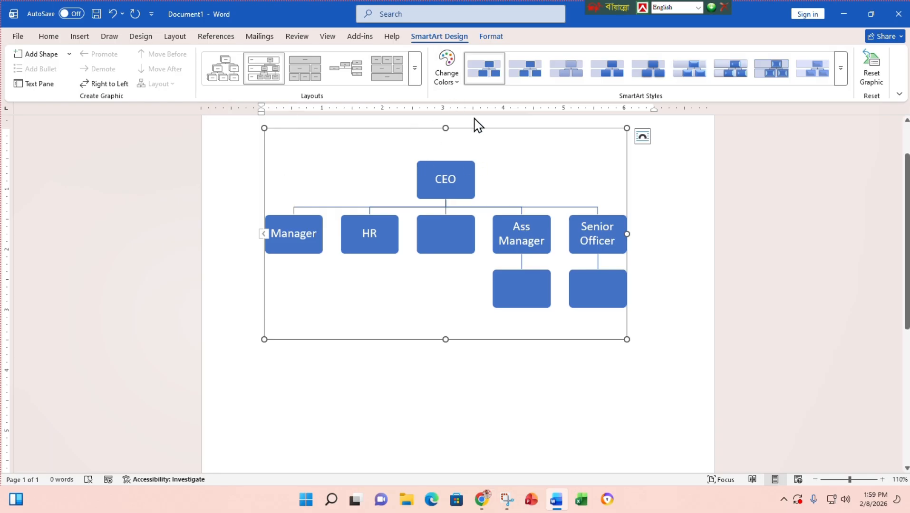
pyautogui.click(350, 73)
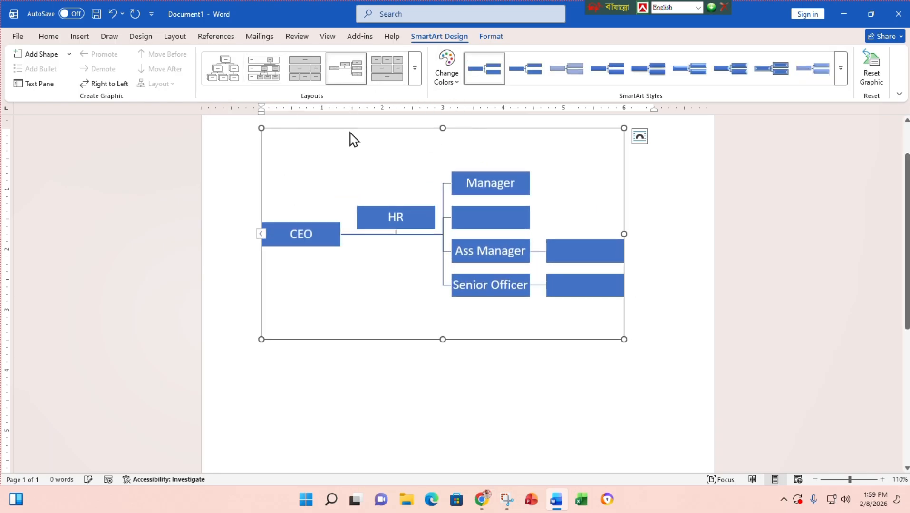
# - Try the orange Accent 2 scheme, then apply the last Colorful scheme of yellow, green and blue
pyautogui.click(454, 79)
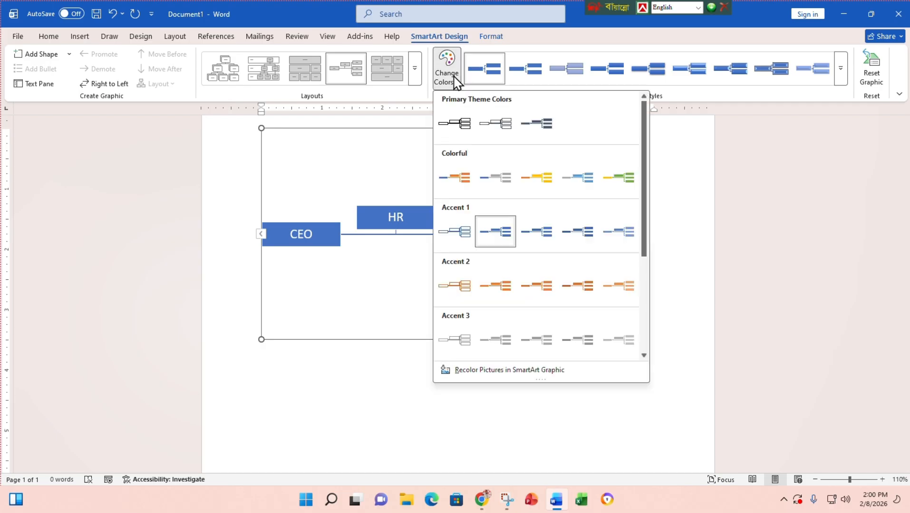
pyautogui.click(536, 285)
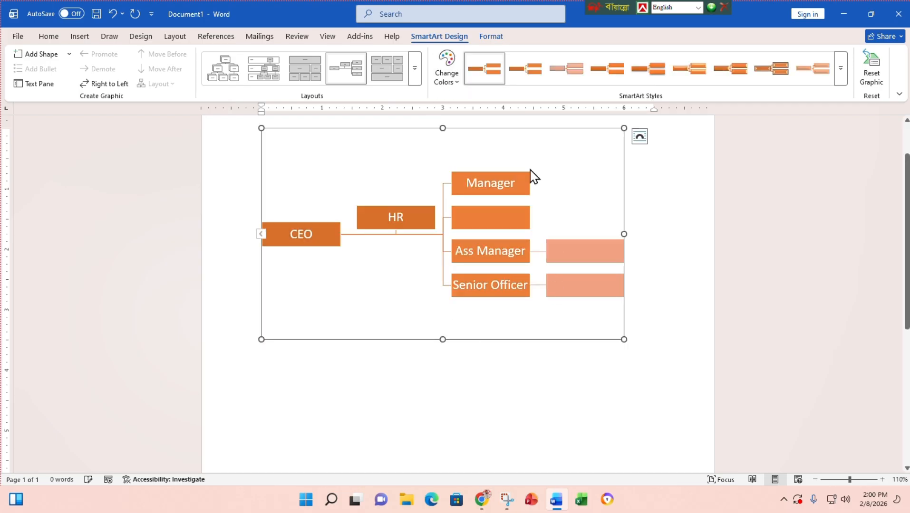
pyautogui.click(455, 82)
pyautogui.click(630, 178)
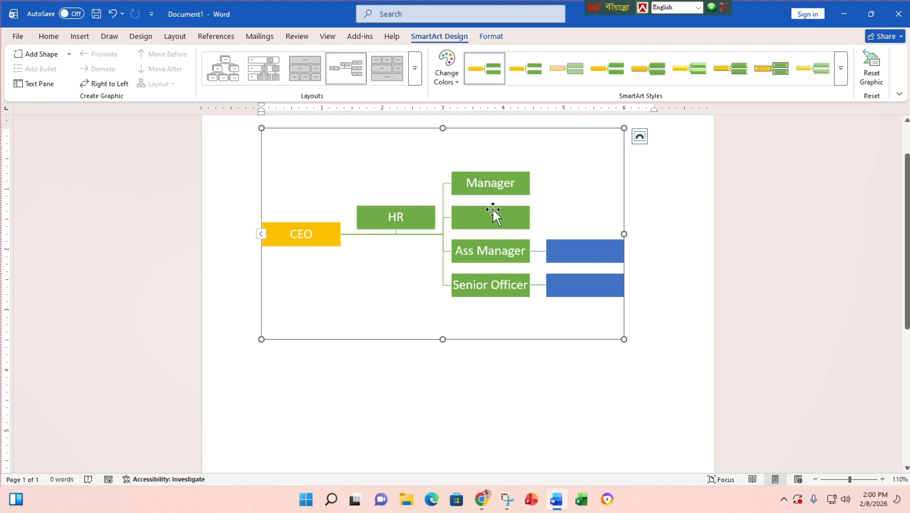
# - Preview several SmartArt styles and give the chart boxes a raised 3-D bevelled style
pyautogui.click(694, 72)
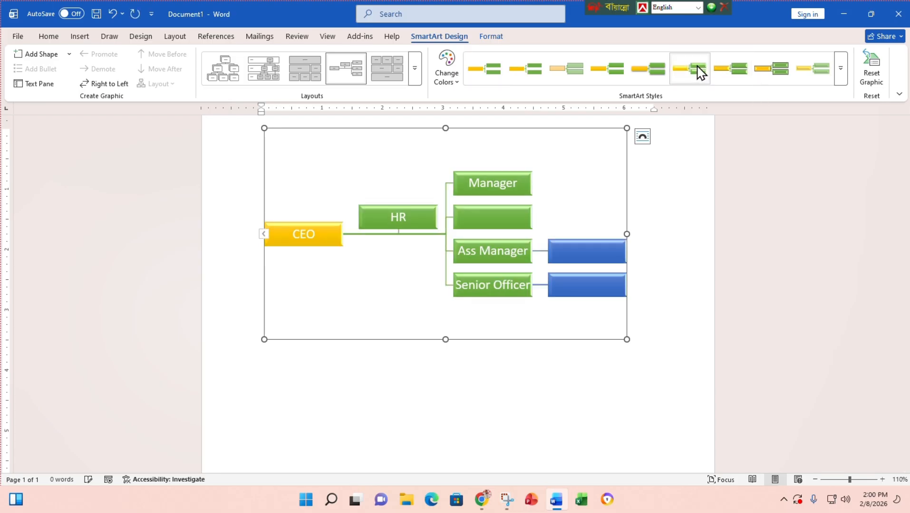
pyautogui.click(742, 70)
pyautogui.click(769, 68)
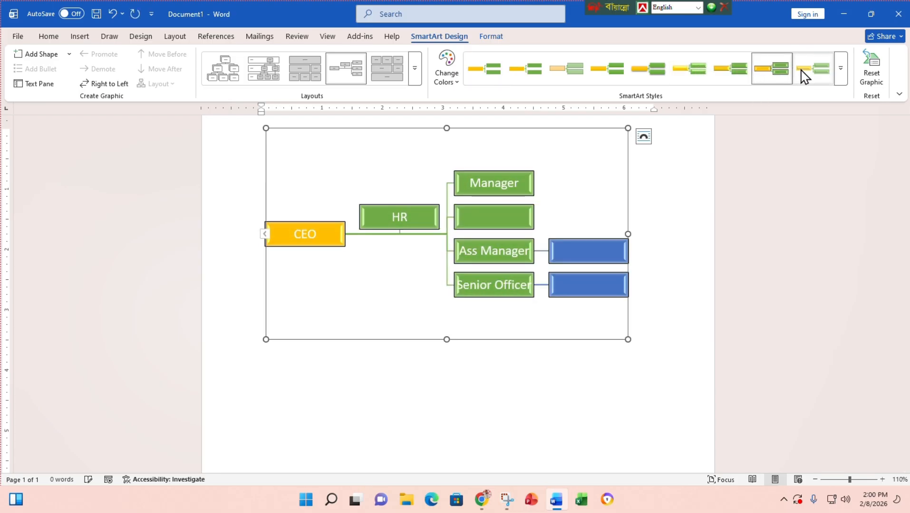
pyautogui.click(812, 67)
pyautogui.click(842, 76)
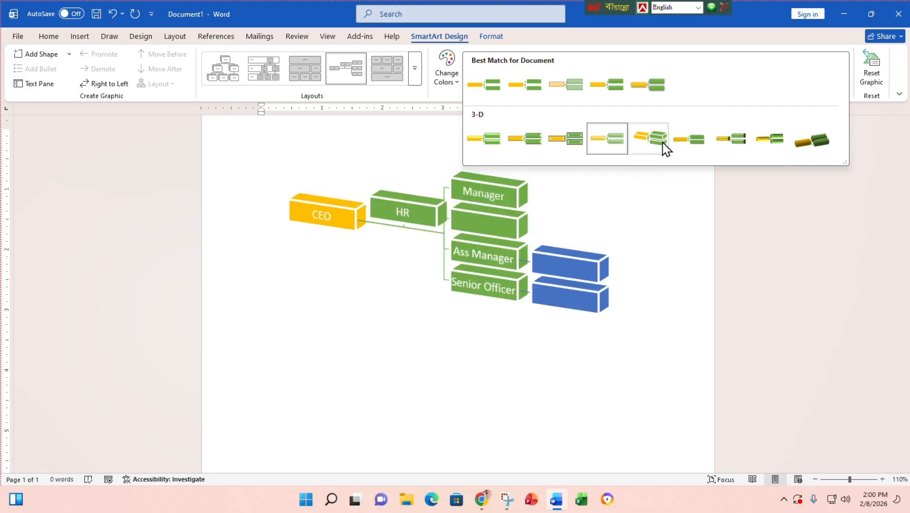
pyautogui.click(707, 140)
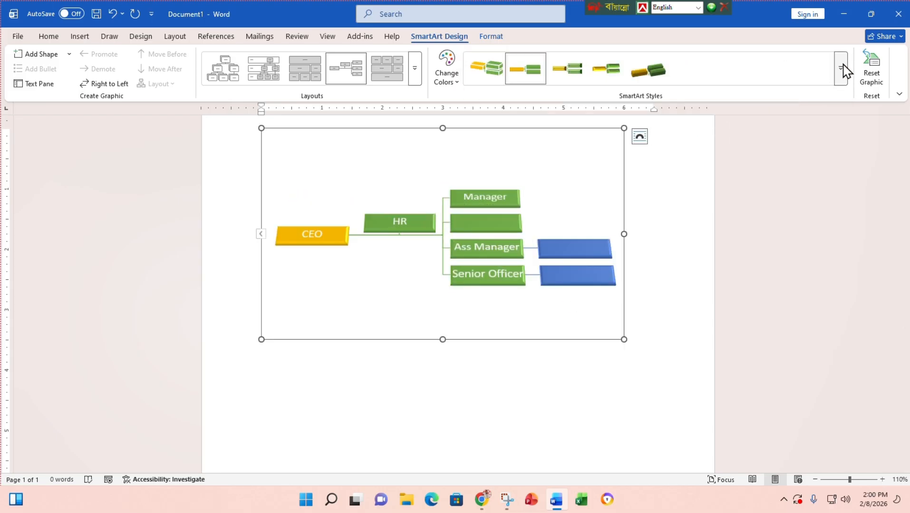
pyautogui.click(839, 76)
pyautogui.click(777, 139)
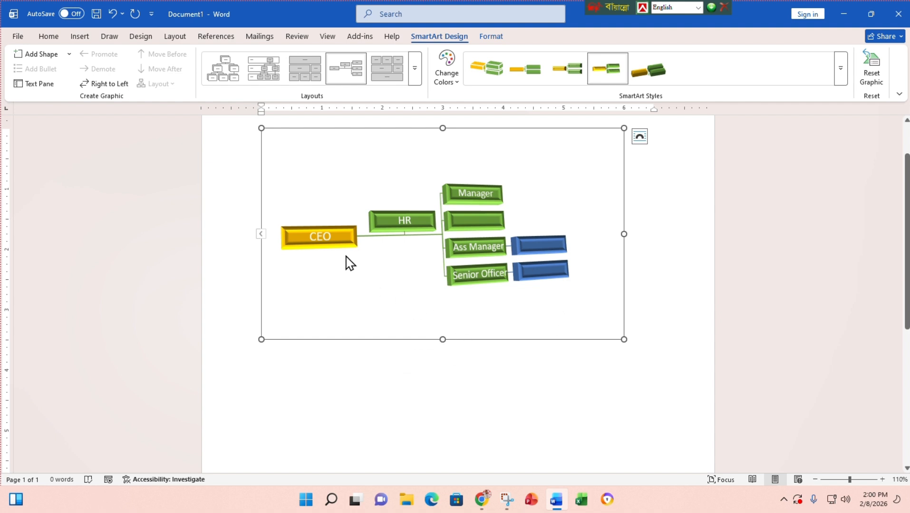
pyautogui.click(326, 235)
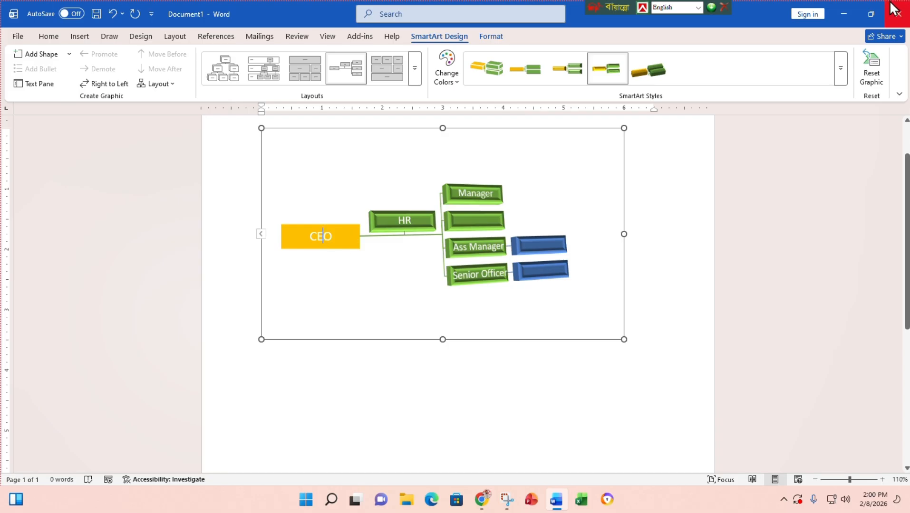
# - Fill the CEO box with red
pyautogui.click(864, 18)
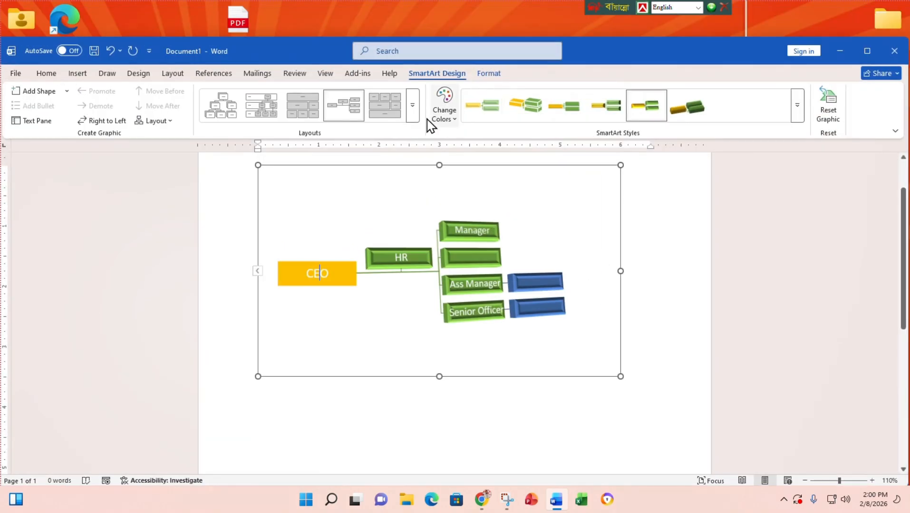
pyautogui.click(485, 75)
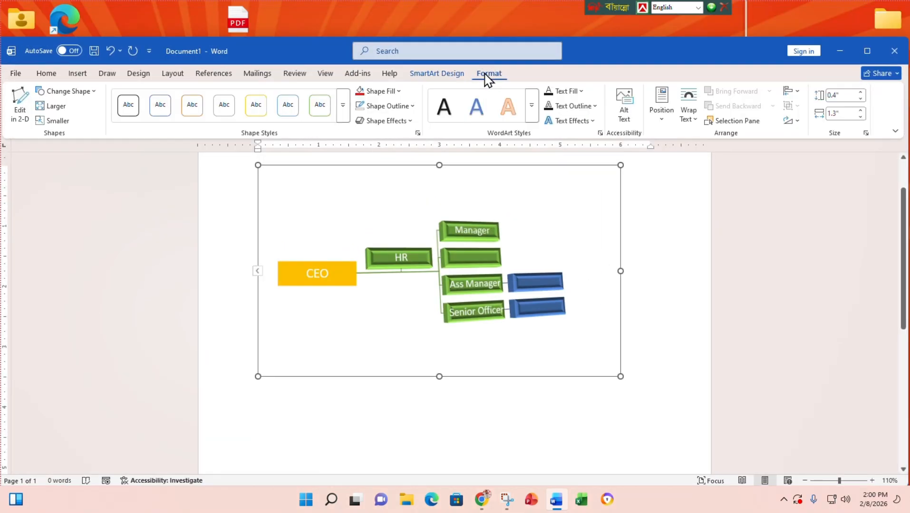
pyautogui.click(398, 91)
pyautogui.click(379, 267)
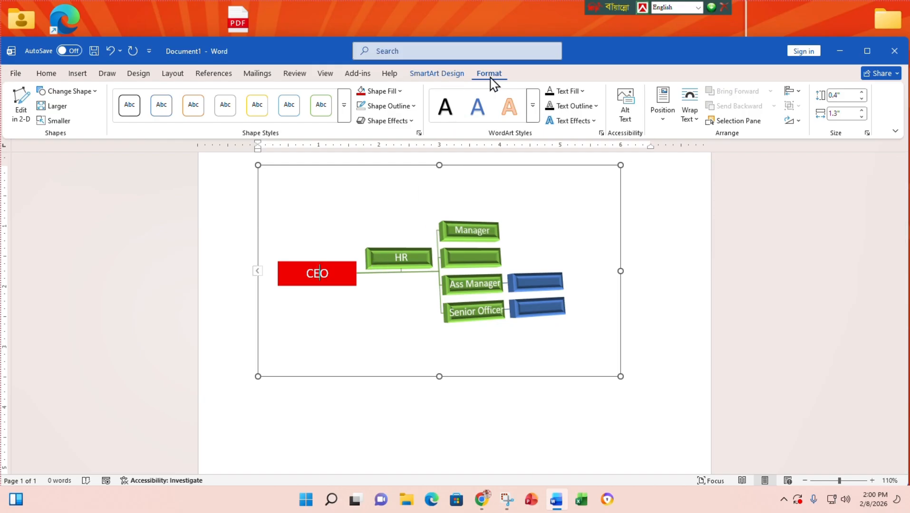
# - Fill the HR box with blue and shrink the diagram to about 1.45 by 2.5 inches
pyautogui.click(401, 257)
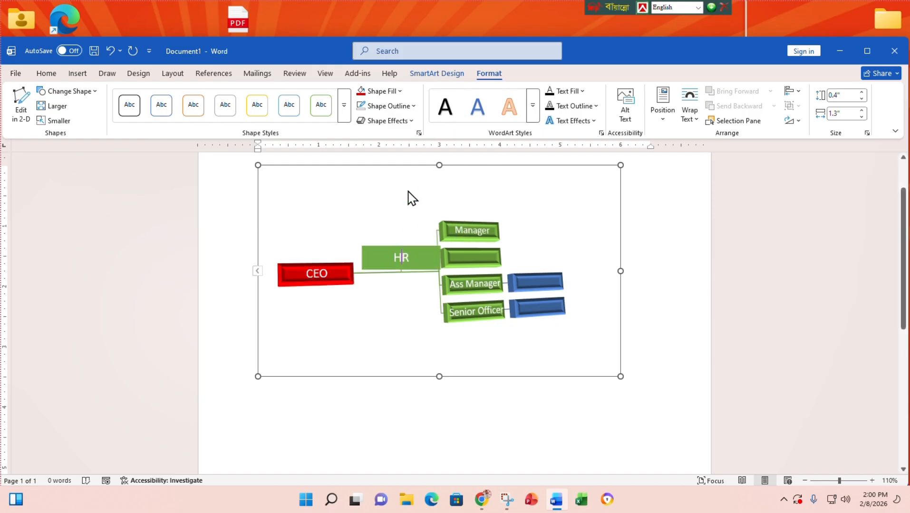
pyautogui.click(400, 91)
pyautogui.click(478, 266)
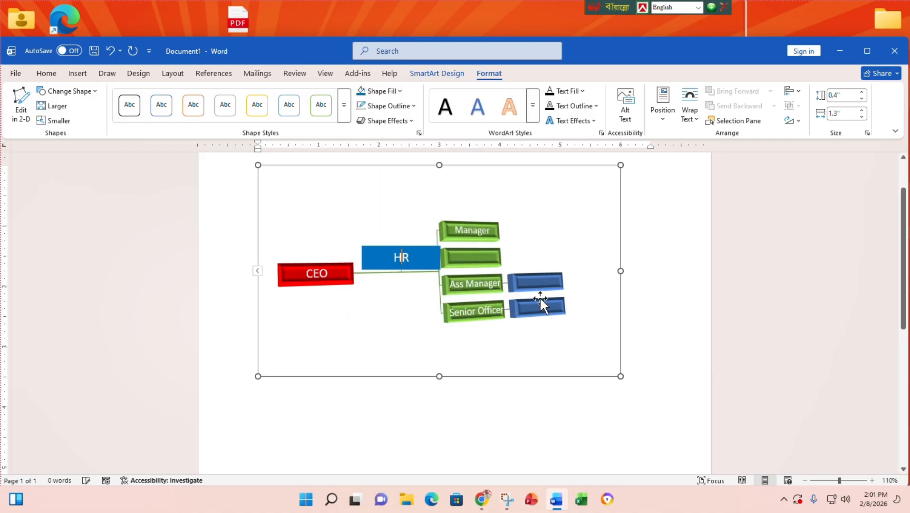
pyautogui.click(531, 229)
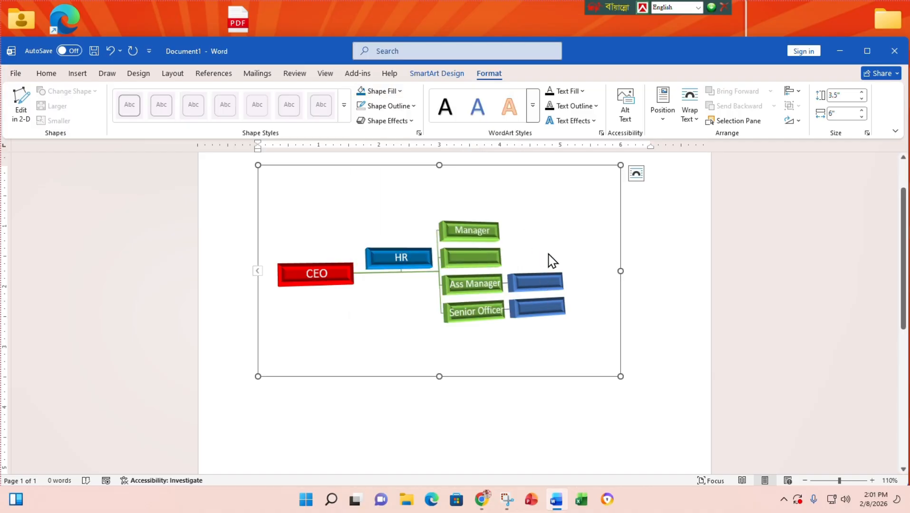
pyautogui.moveTo(620, 376); pyautogui.dragTo(667, 293)
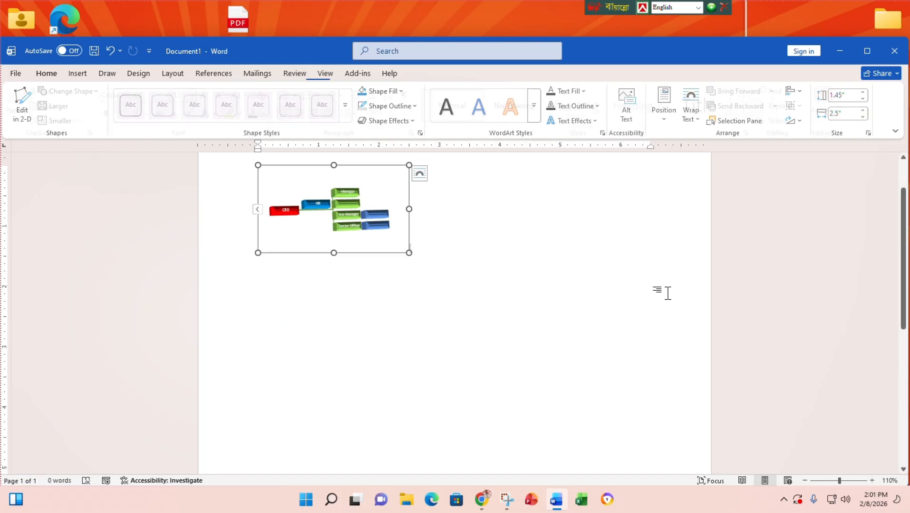
# - Set the diagram to In Front of Text wrapping and drag it across the page
pyautogui.scroll(2, 427, 264)
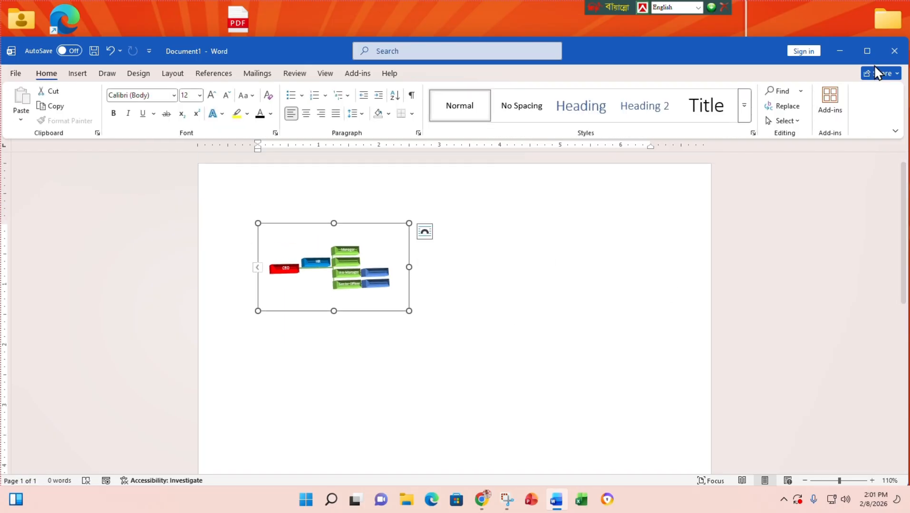
pyautogui.click(867, 51)
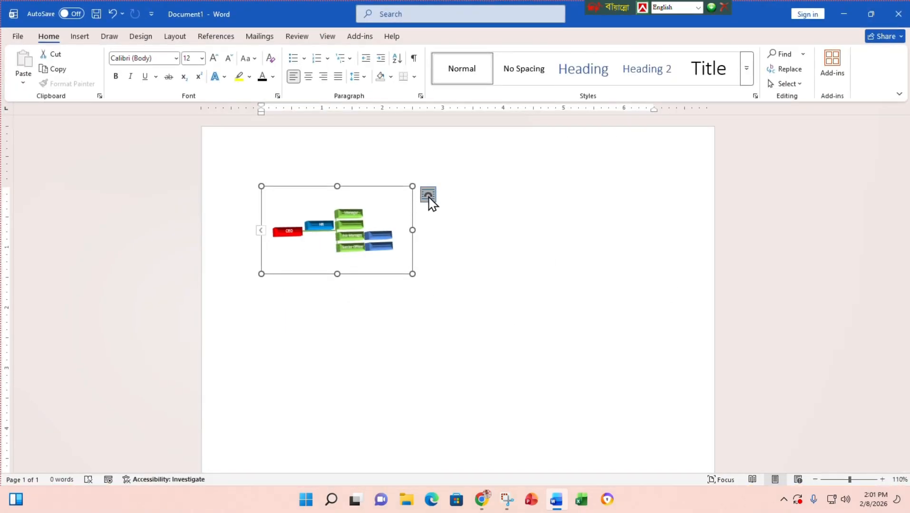
pyautogui.click(429, 195)
pyautogui.click(512, 300)
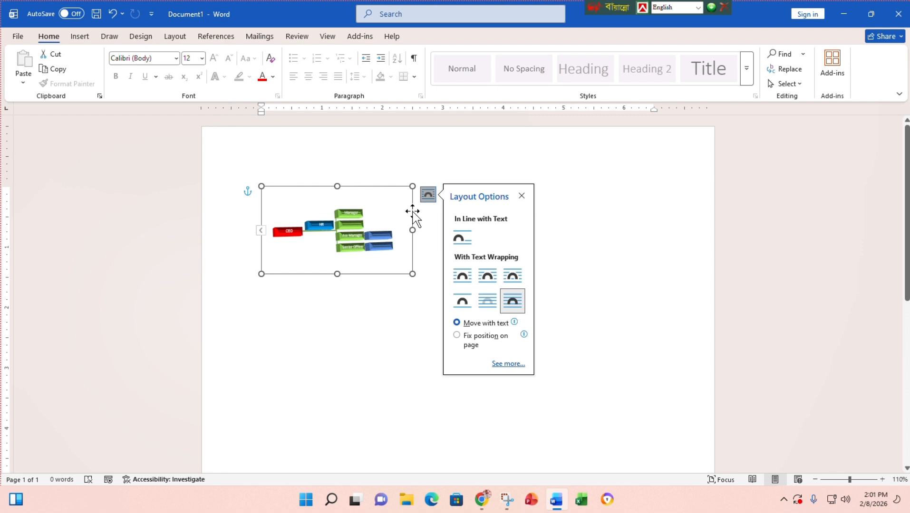
pyautogui.moveTo(412, 211); pyautogui.dragTo(464, 197)
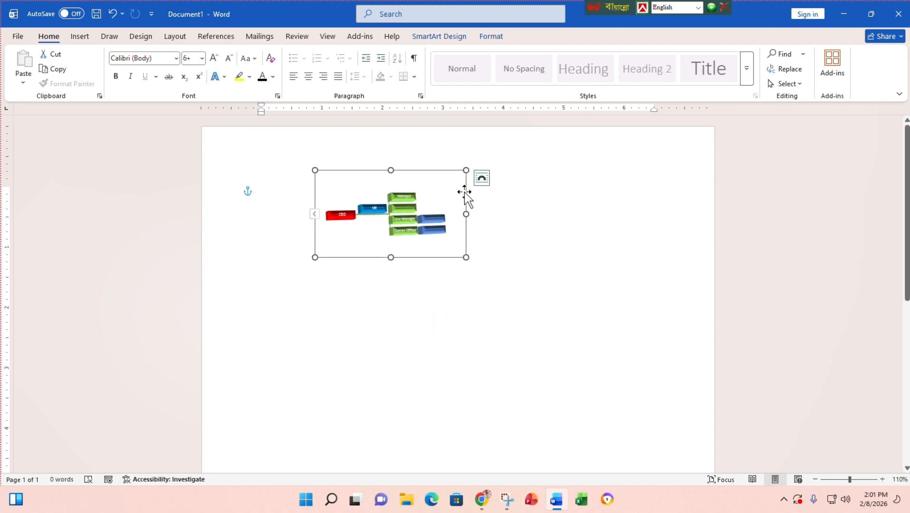
pyautogui.moveTo(464, 192); pyautogui.dragTo(494, 184)
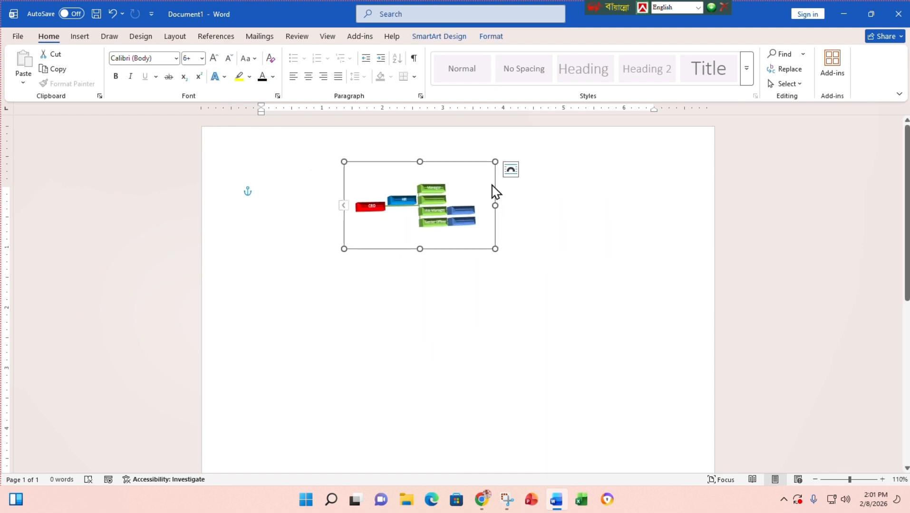
# - Move the diagram lower on the page, then delete it
pyautogui.click(515, 172)
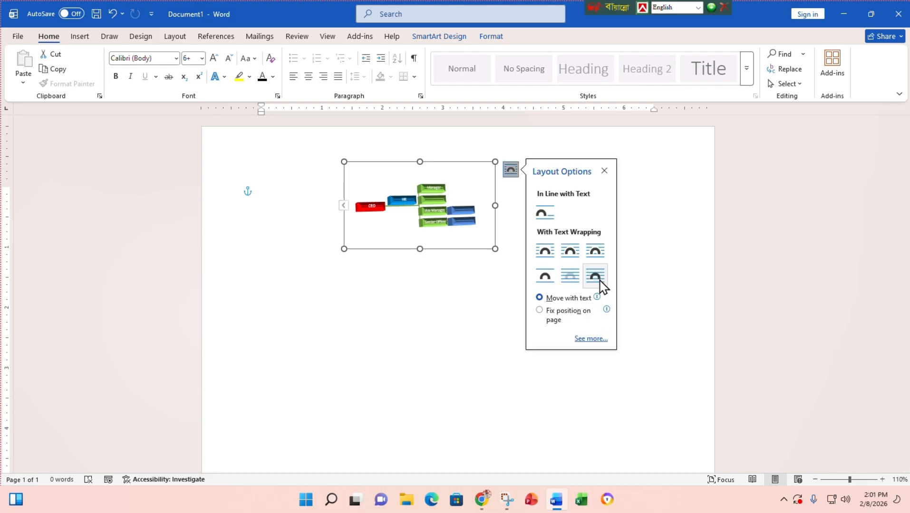
pyautogui.moveTo(495, 195)
pyautogui.mouseDown()
pyautogui.moveTo(579, 268)
pyautogui.moveTo(458, 284)
pyautogui.moveTo(493, 207)
pyautogui.mouseUp()
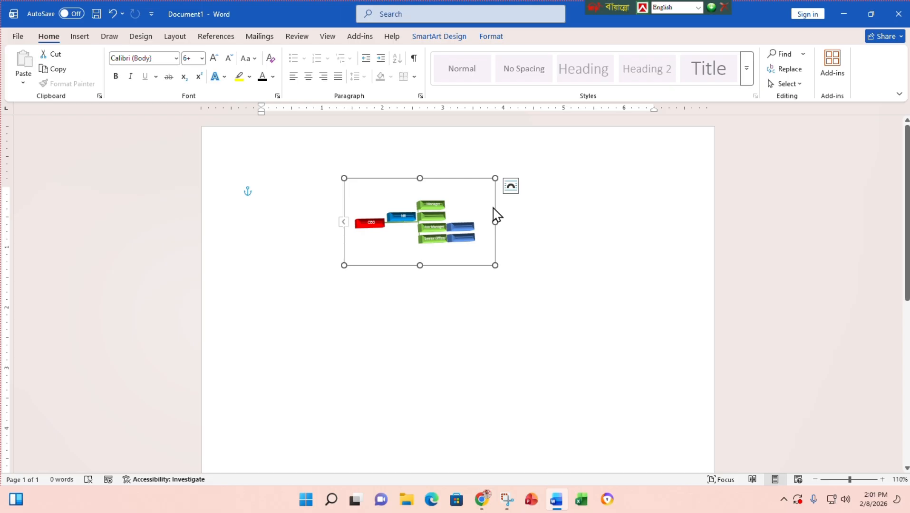
pyautogui.press('Delete')
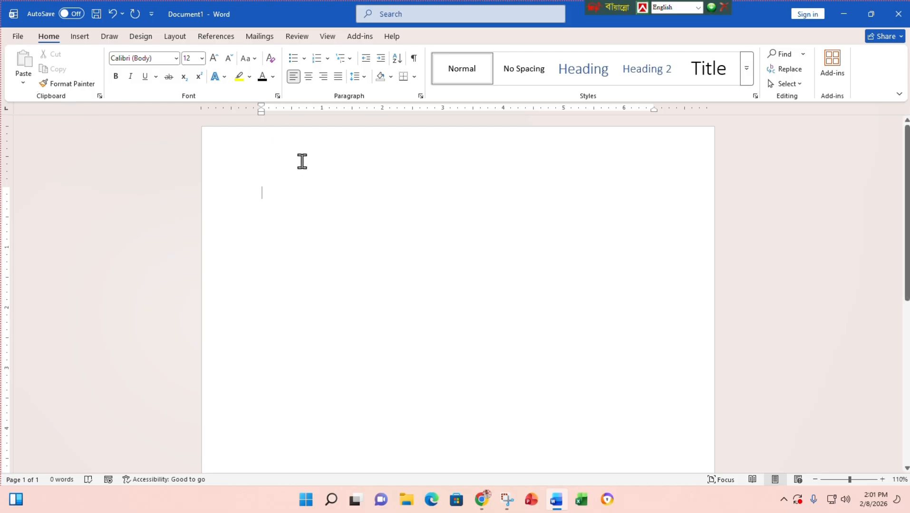
# - Bring up the Insert commands, including Chart, above the empty page
pyautogui.click(79, 35)
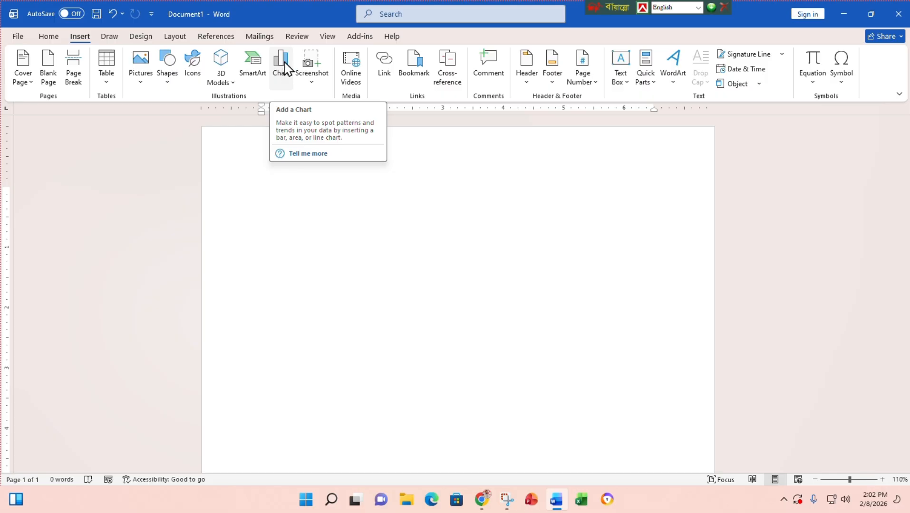
# - Start a chart and browse the Line, Pie, Bar and other chart categories before returning to Column
pyautogui.click(282, 71)
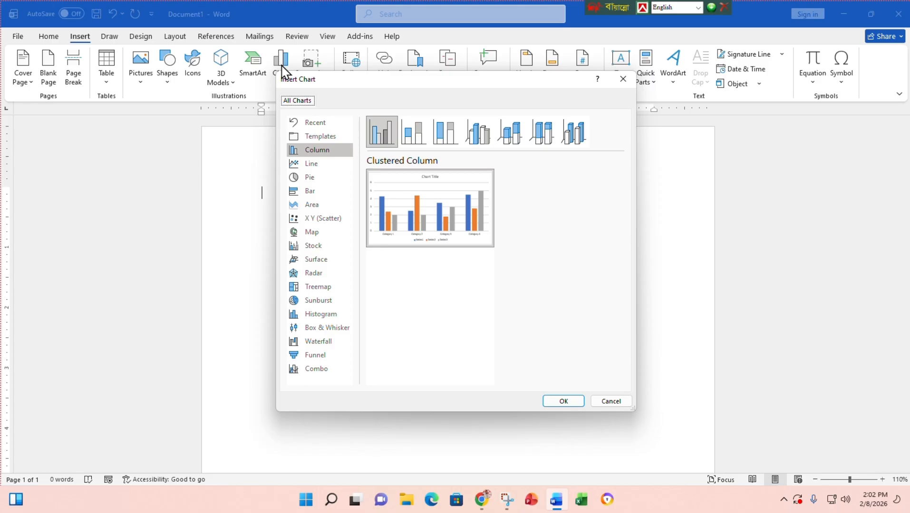
pyautogui.click(315, 164)
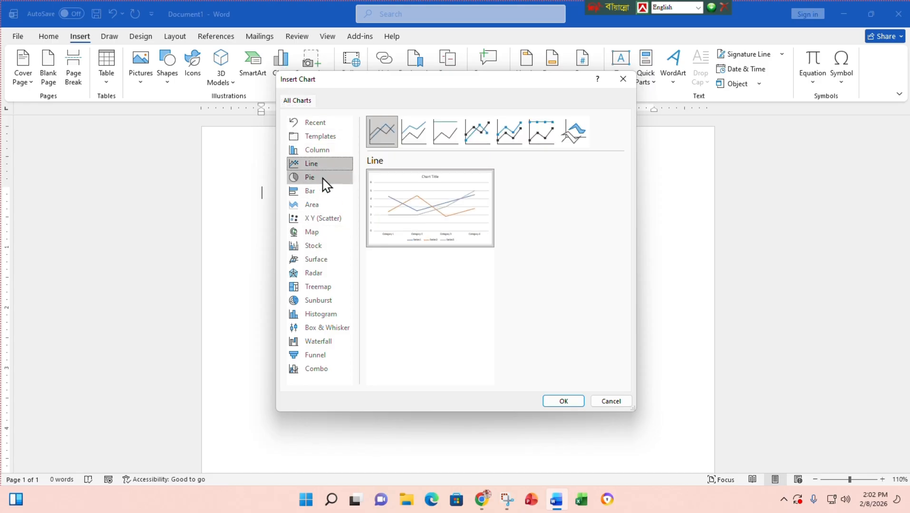
pyautogui.click(325, 179)
pyautogui.click(330, 192)
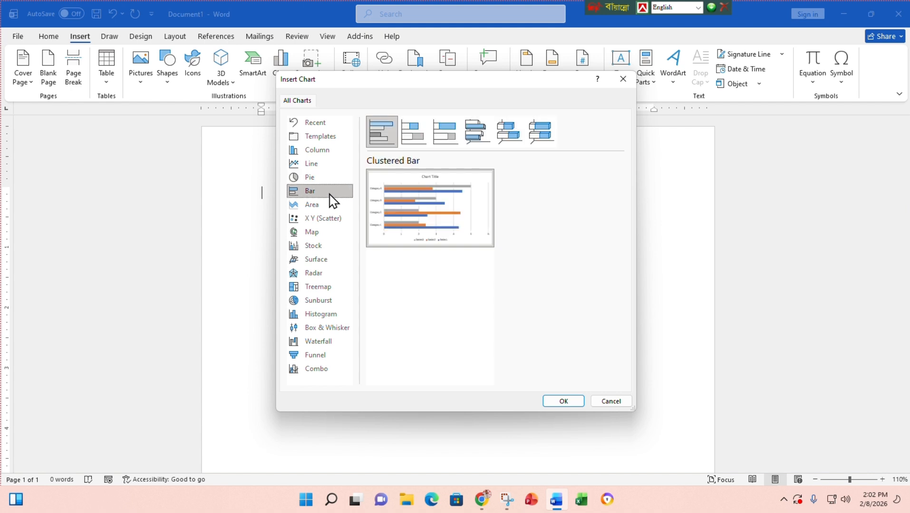
pyautogui.click(314, 230)
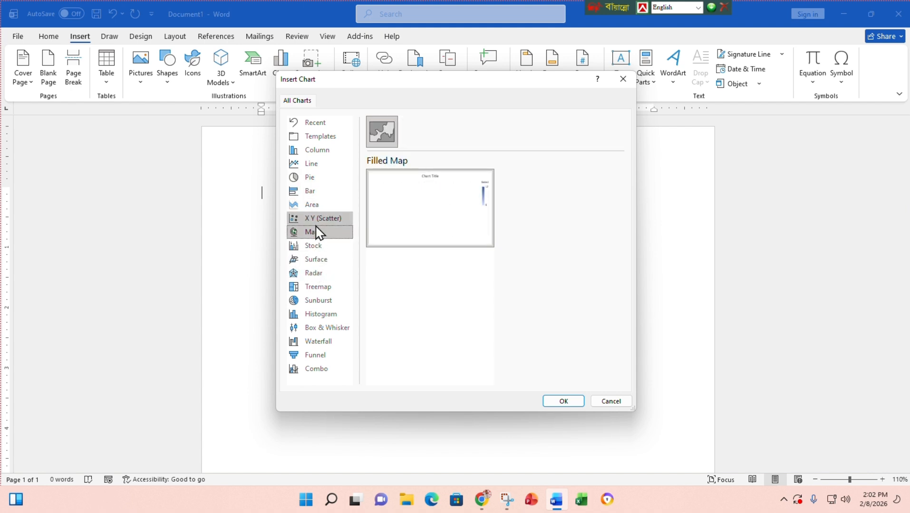
pyautogui.click(315, 204)
pyautogui.click(316, 191)
pyautogui.click(317, 177)
pyautogui.click(320, 168)
pyautogui.click(320, 151)
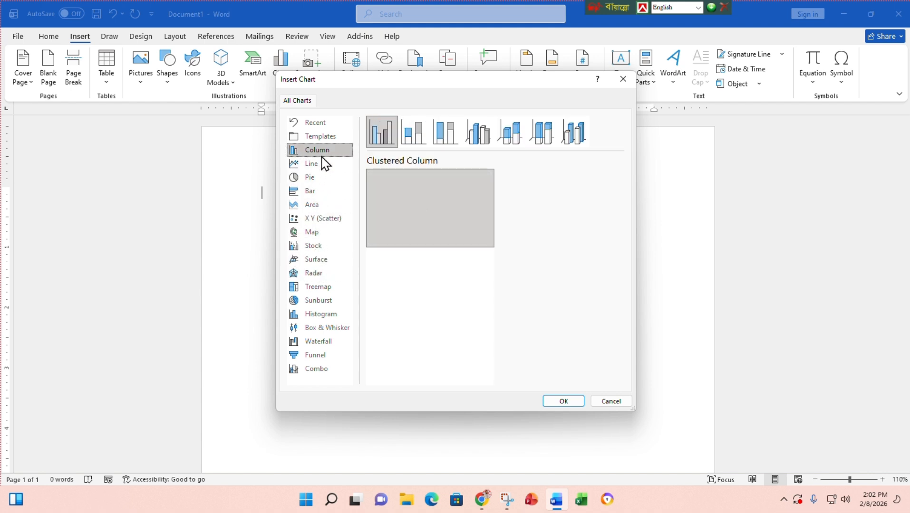
pyautogui.click(328, 220)
pyautogui.click(329, 261)
pyautogui.click(329, 220)
pyautogui.click(328, 202)
pyautogui.click(330, 192)
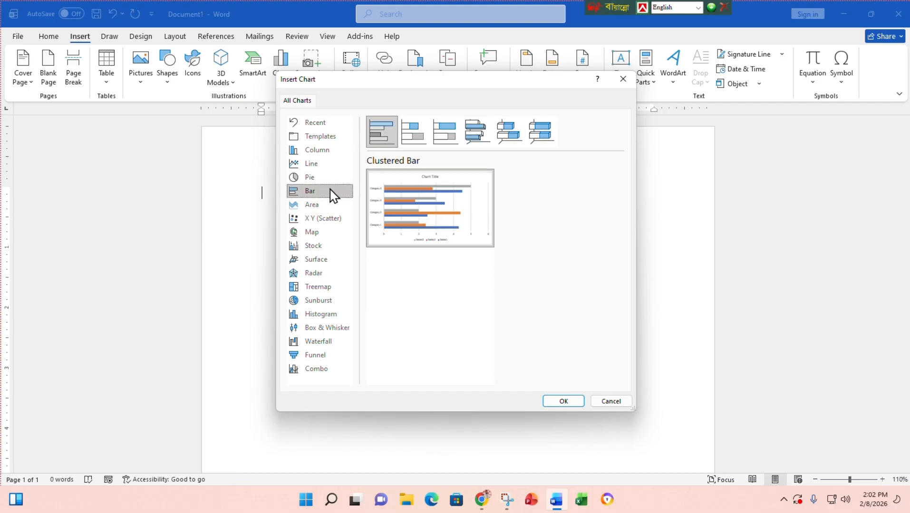
pyautogui.click(329, 151)
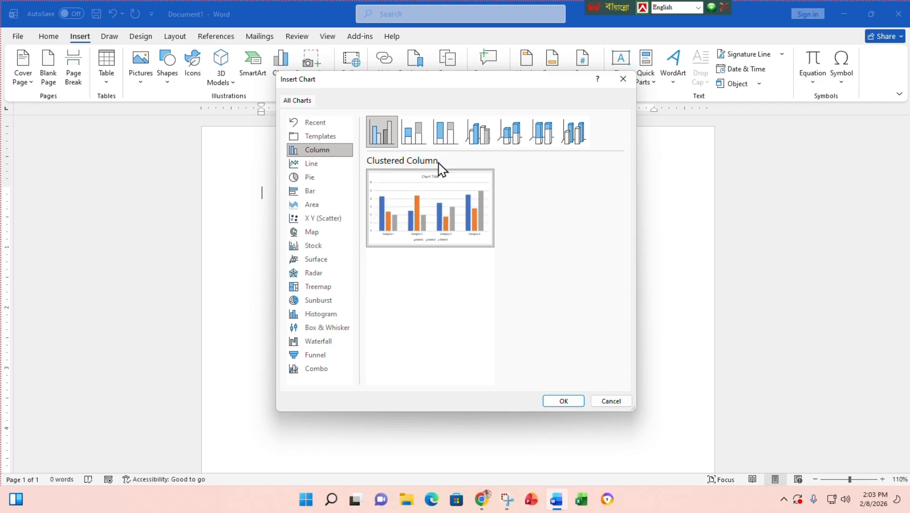
# - Compare the 3-D column variants, then insert a Clustered Column chart
pyautogui.click(476, 143)
pyautogui.click(518, 143)
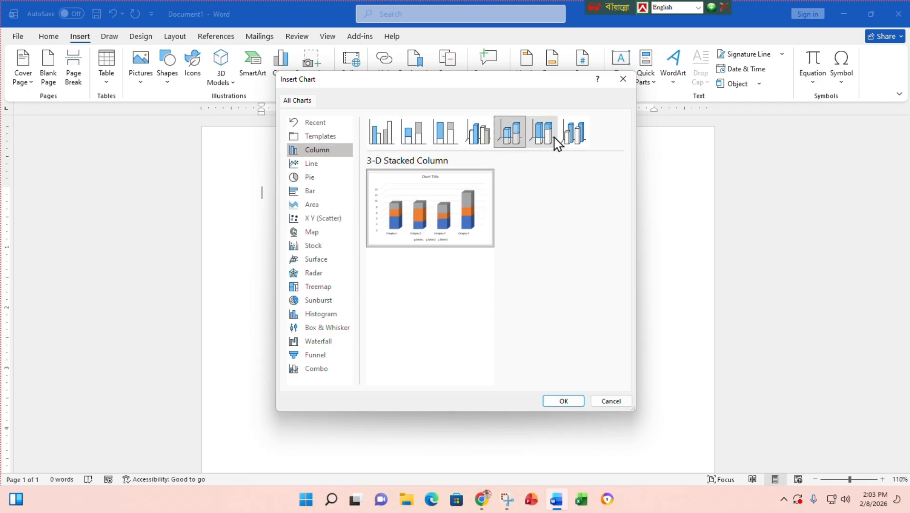
pyautogui.click(552, 139)
pyautogui.click(576, 138)
pyautogui.click(383, 137)
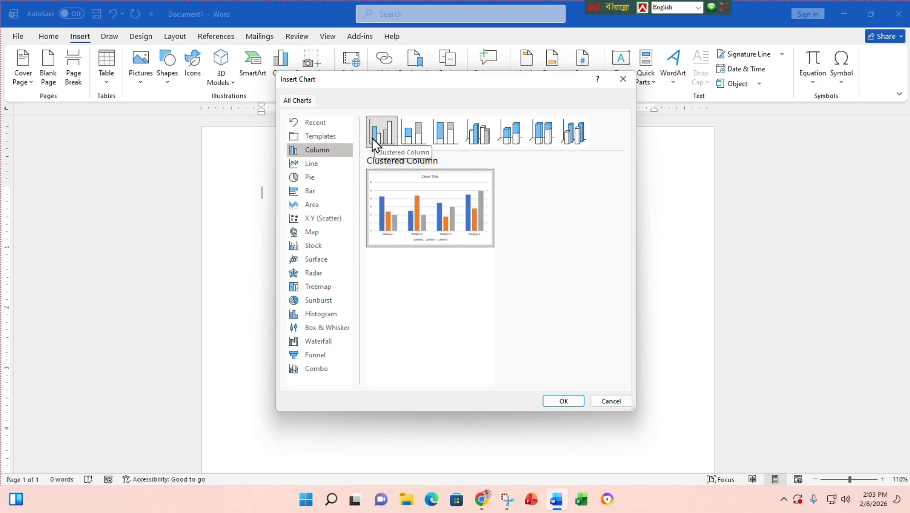
pyautogui.click(561, 401)
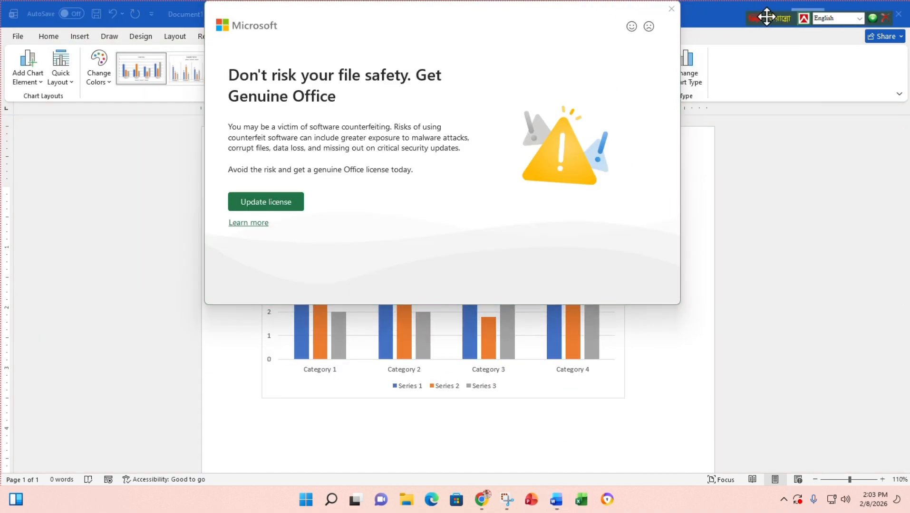
# - Dismiss the Genuine Office warning and enlarge the chart data sheet to show rows 1–6
pyautogui.click(671, 9)
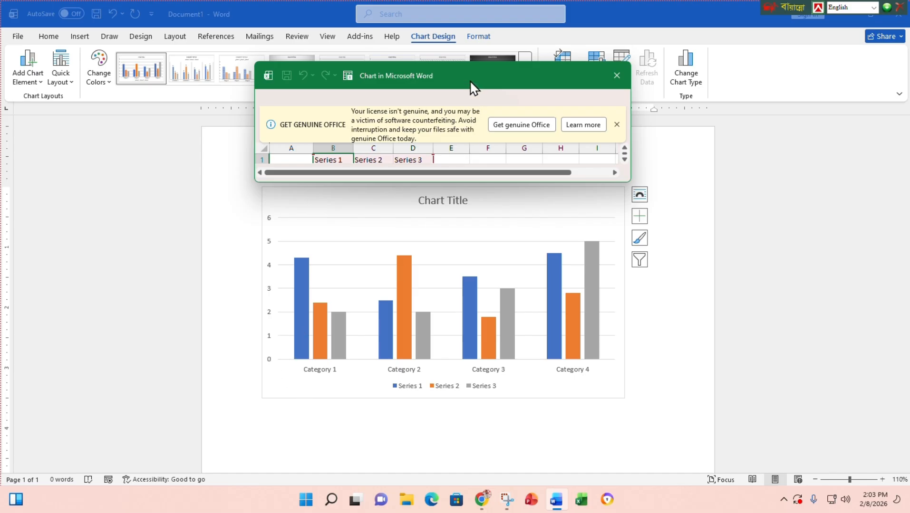
pyautogui.moveTo(469, 76)
pyautogui.mouseDown()
pyautogui.moveTo(506, 81)
pyautogui.moveTo(455, 72)
pyautogui.moveTo(517, 84)
pyautogui.moveTo(480, 76)
pyautogui.mouseUp()
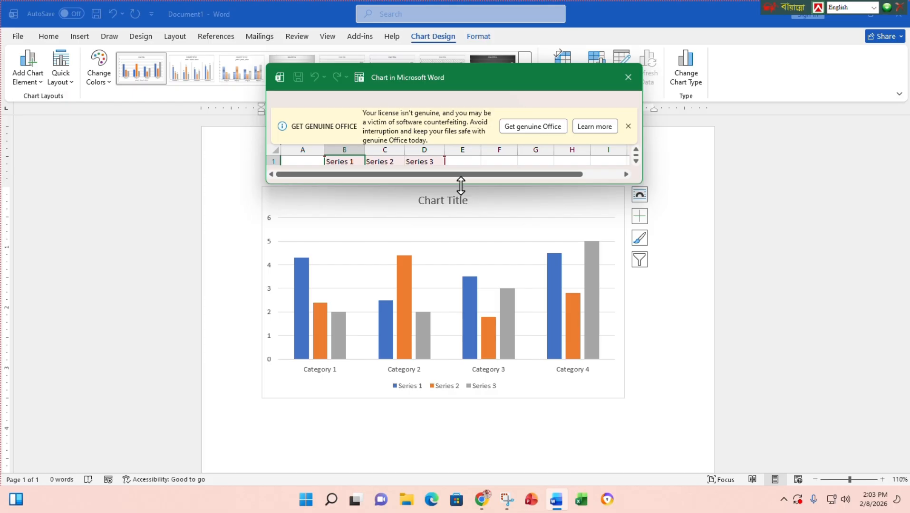
pyautogui.moveTo(461, 185); pyautogui.dragTo(461, 241)
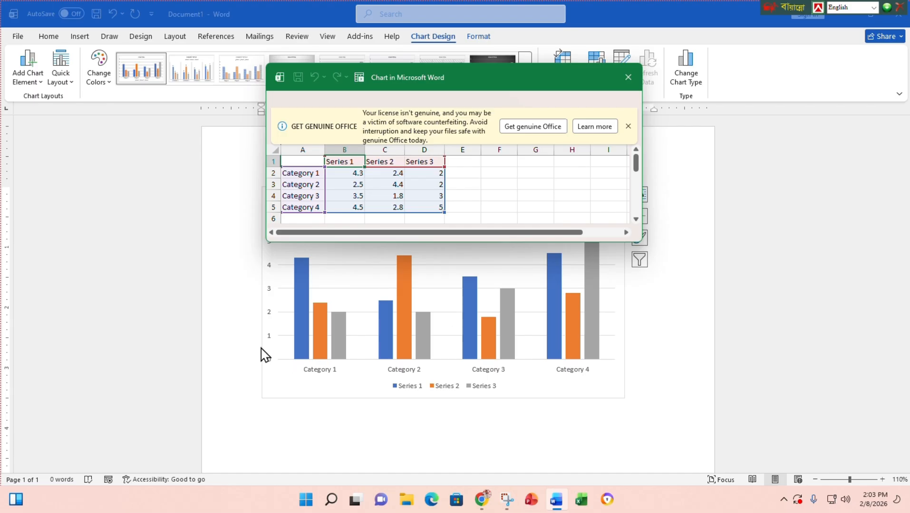
# - Replace Category 1–4 with the years 2025, 2026, 2027 and 2028 in cells A2–A5
pyautogui.click(305, 178)
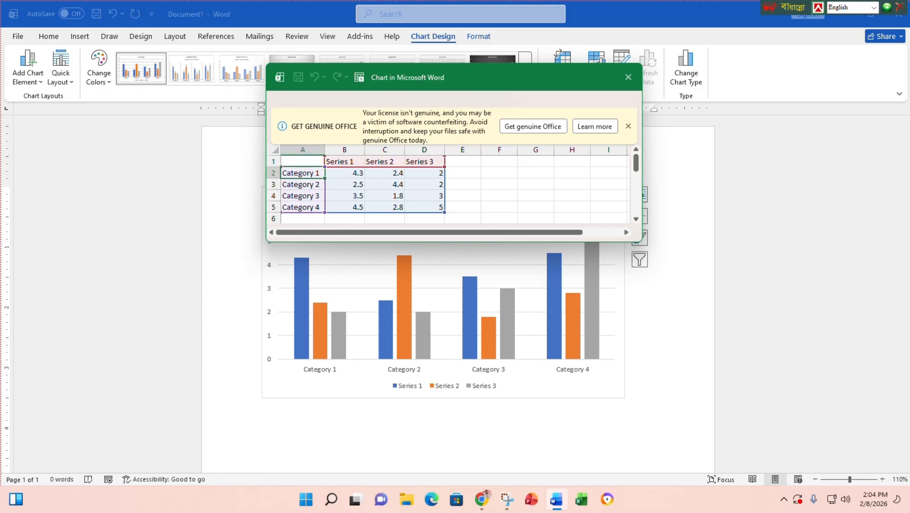
pyautogui.write('2025')
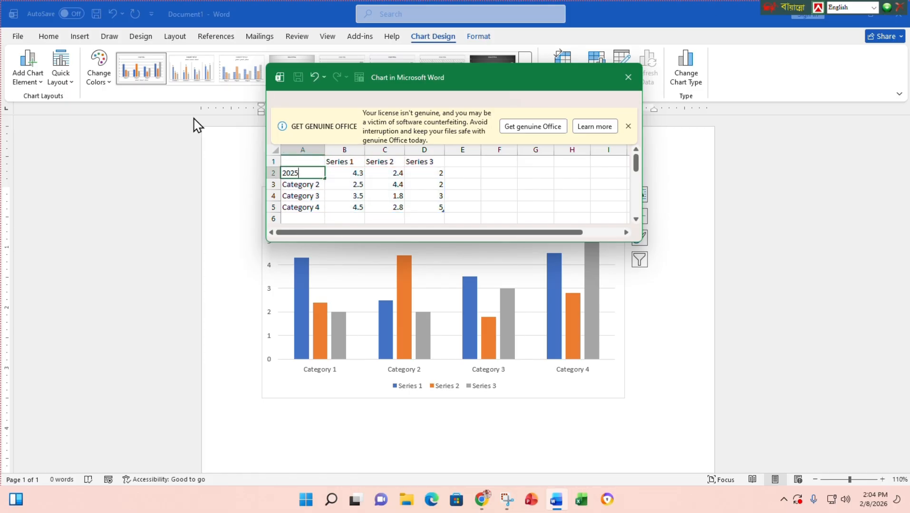
pyautogui.click(315, 184)
pyautogui.write('20')
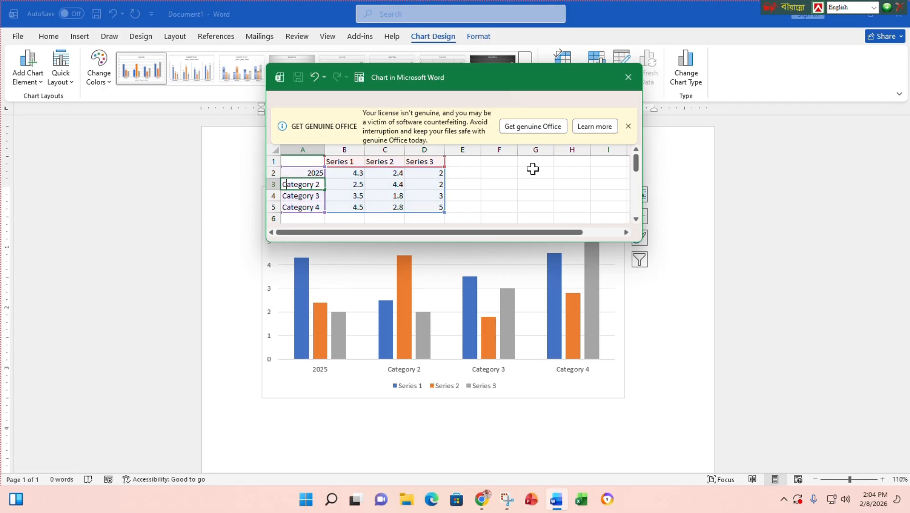
pyautogui.write('26')
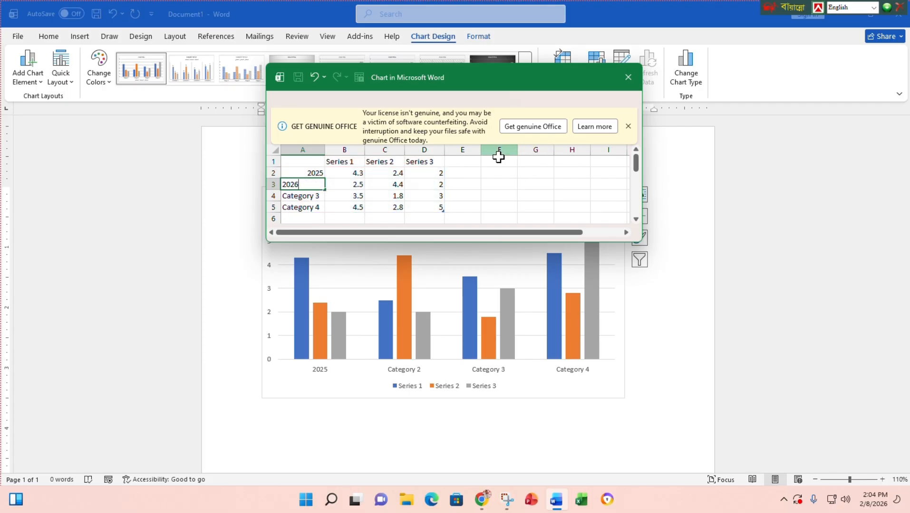
pyautogui.click(300, 196)
pyautogui.write('2')
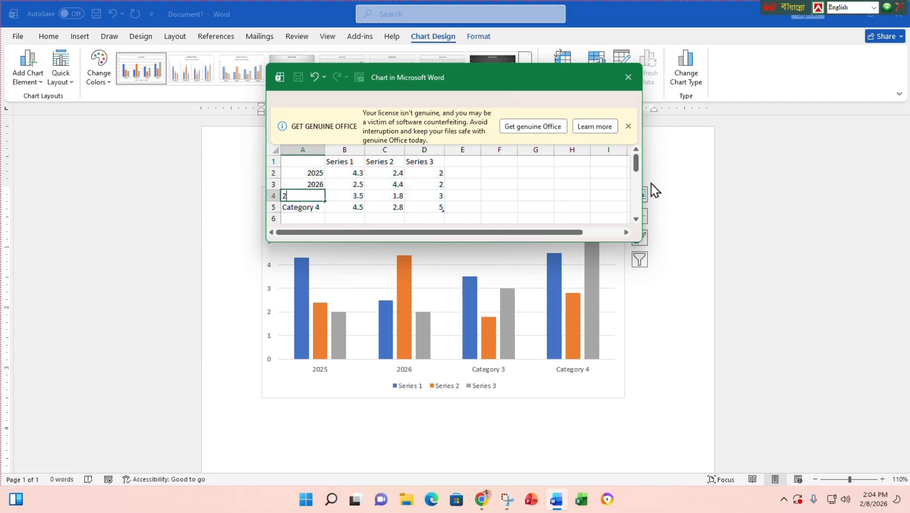
pyautogui.write('027')
pyautogui.click(312, 205)
pyautogui.write('2028')
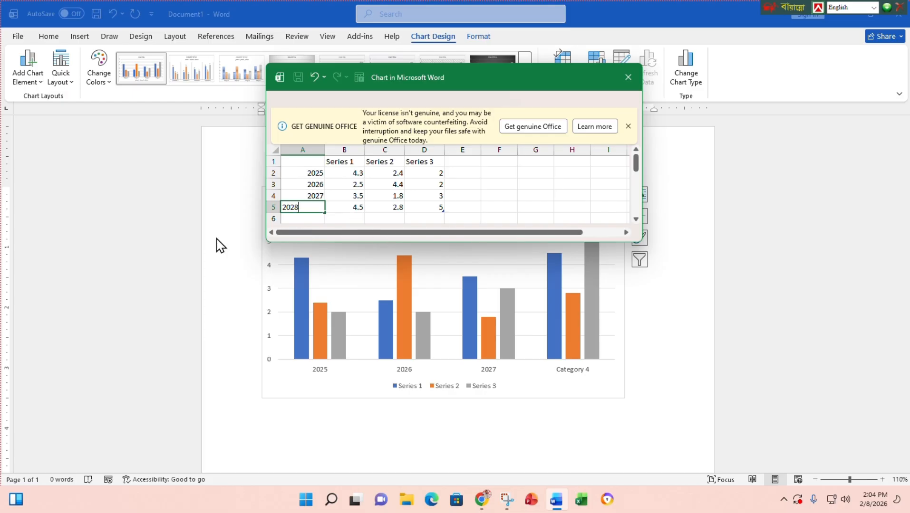
pyautogui.click(317, 184)
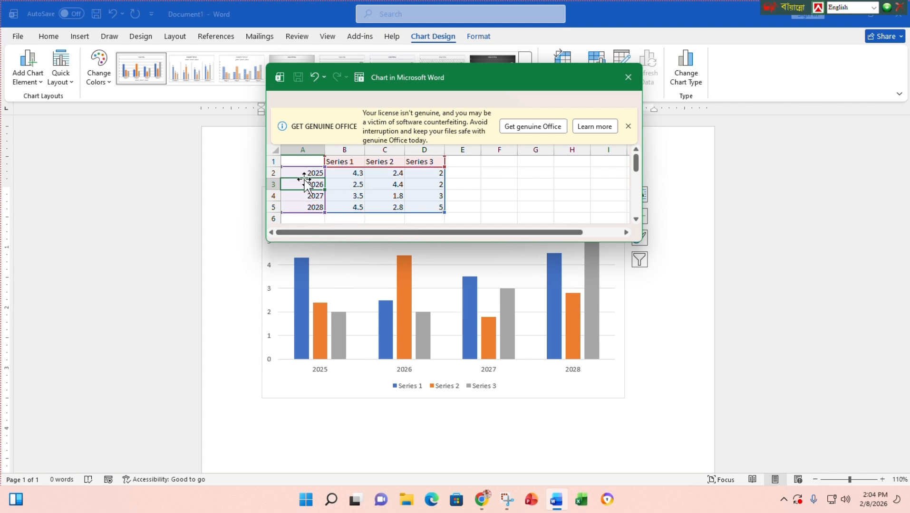
pyautogui.click(343, 172)
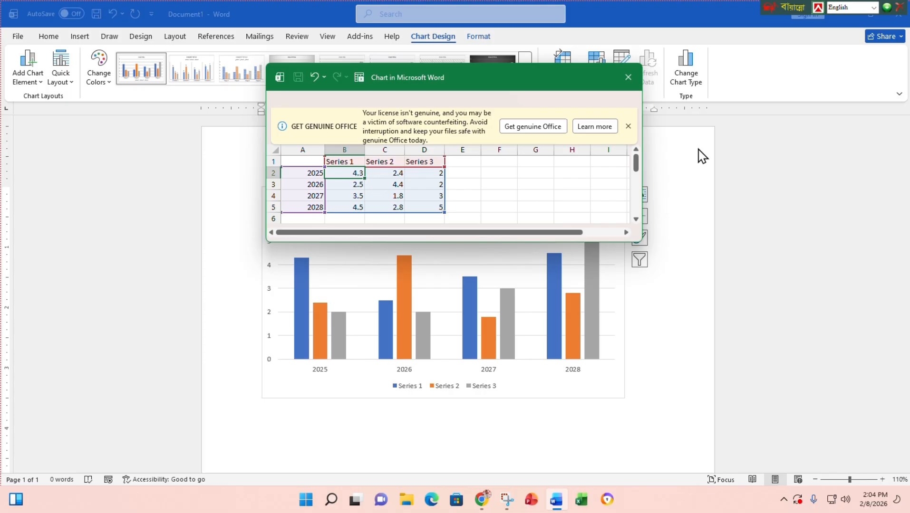
# - Enter Series 1 values 10000, 15000, 5000 and 25000 for 2025–2028 in the data sheet
pyautogui.write('100')
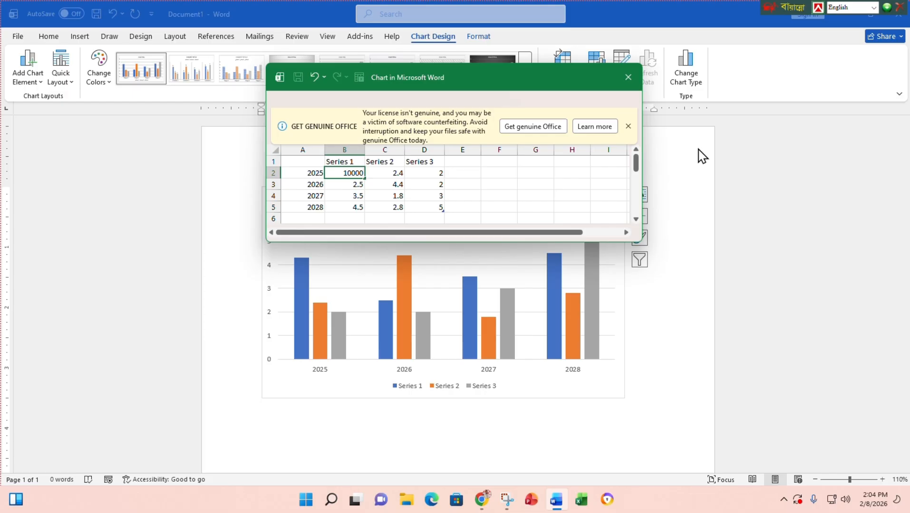
pyautogui.write('00')
pyautogui.click(351, 185)
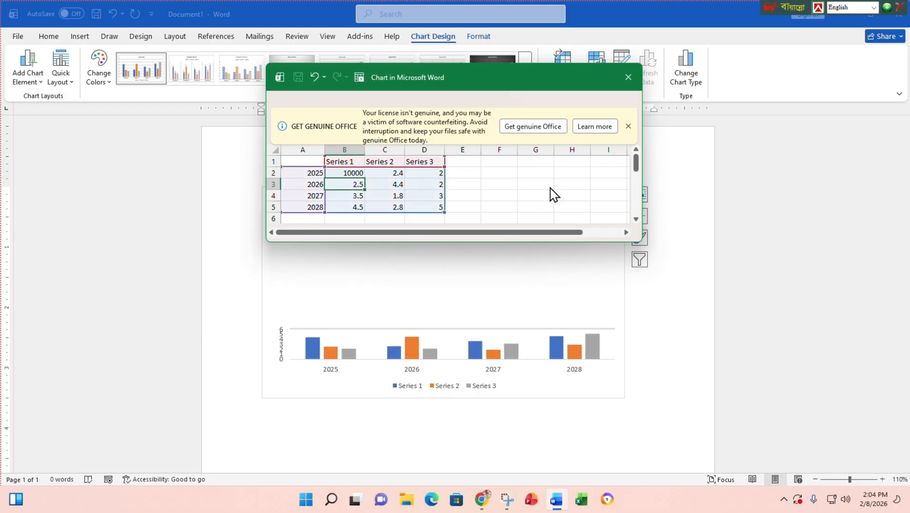
pyautogui.write('15000')
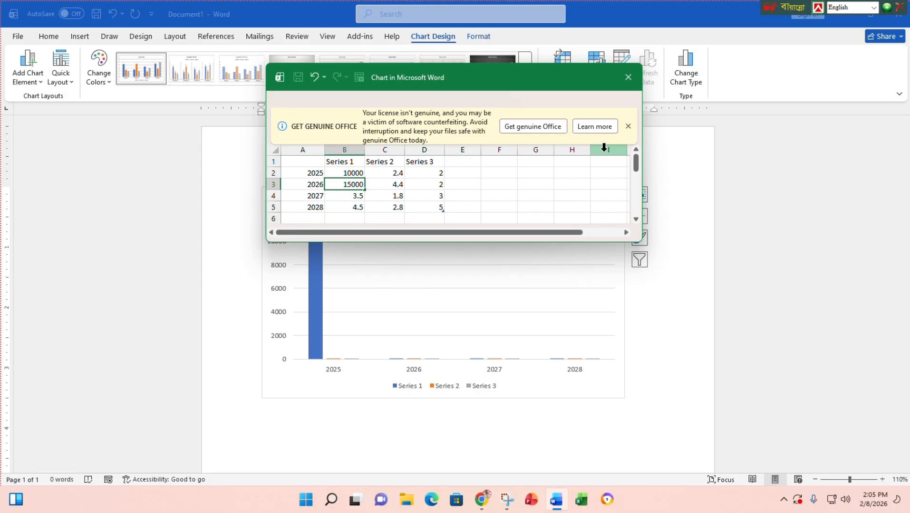
pyautogui.click(351, 196)
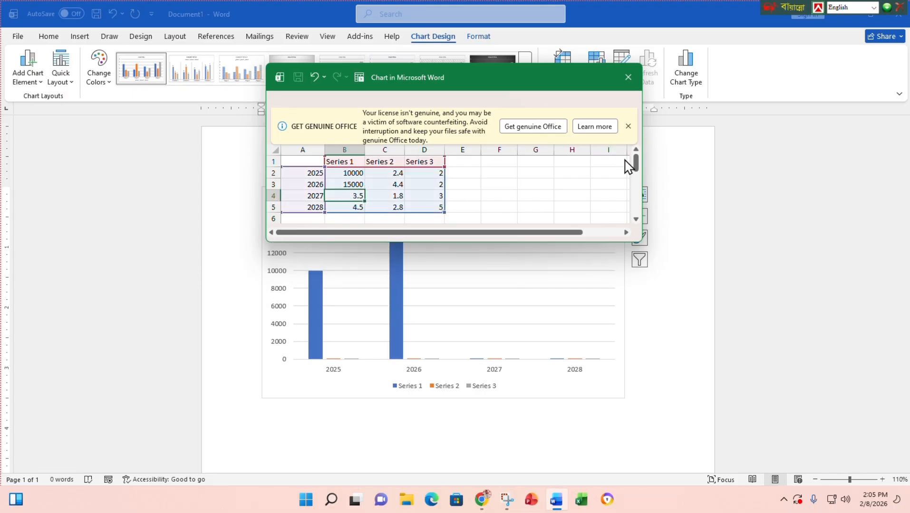
pyautogui.write('5000')
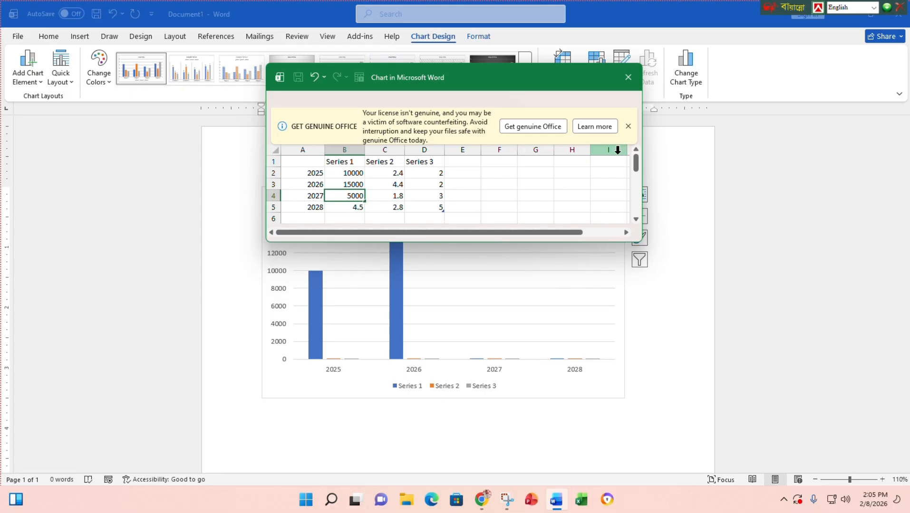
pyautogui.click(350, 208)
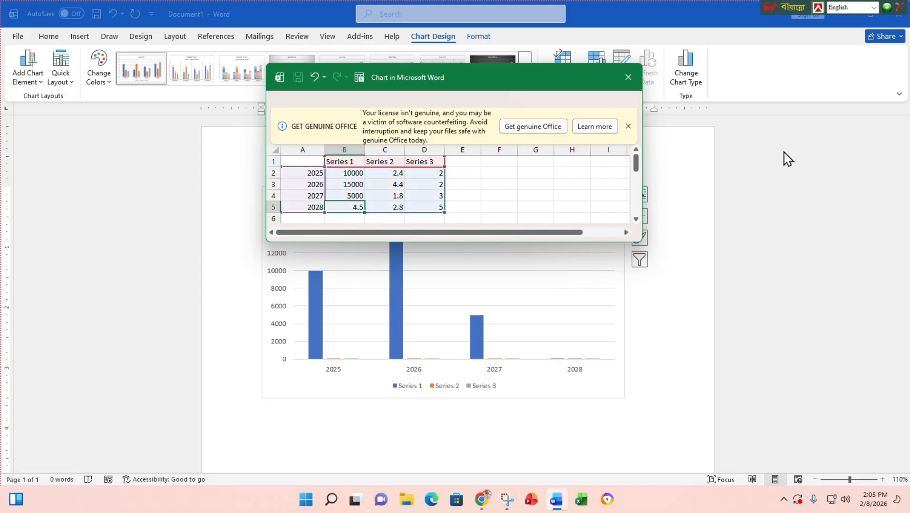
pyautogui.write('25000')
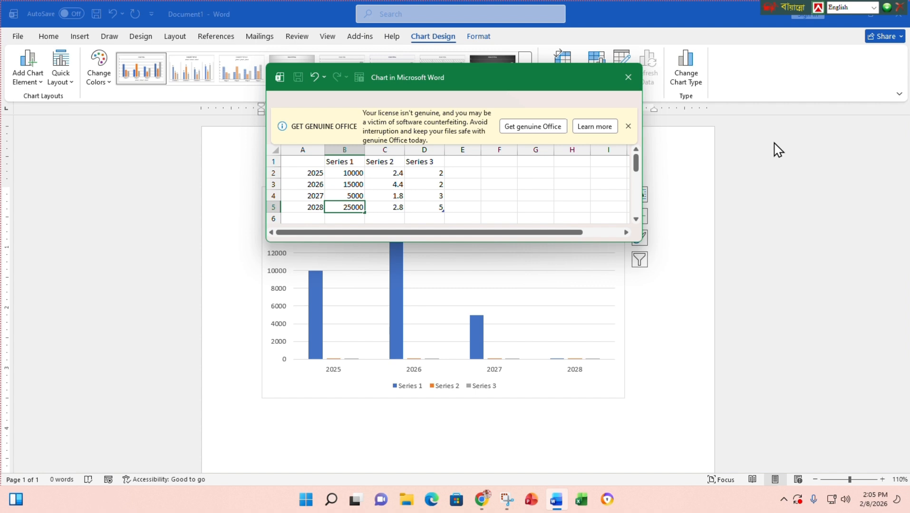
pyautogui.click(380, 184)
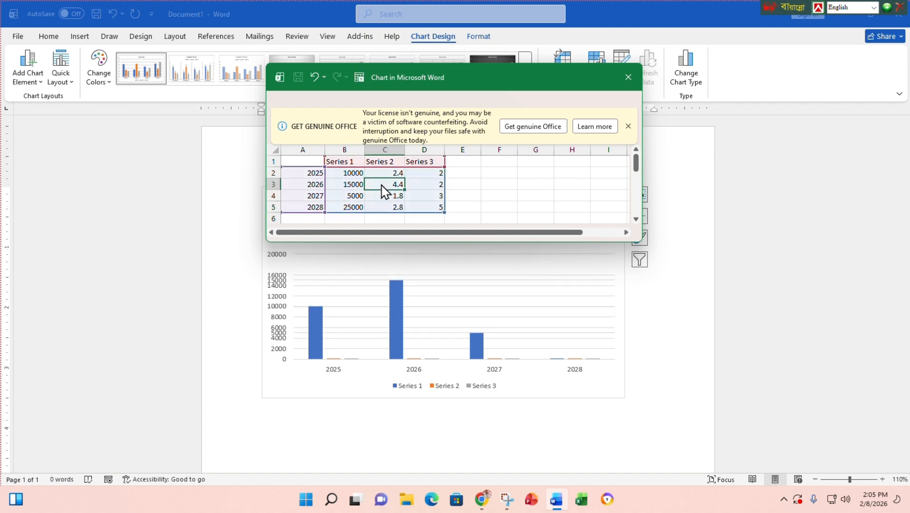
# - Review the four edited Series 1 cells to confirm the new values
pyautogui.click(350, 173)
pyautogui.click(349, 185)
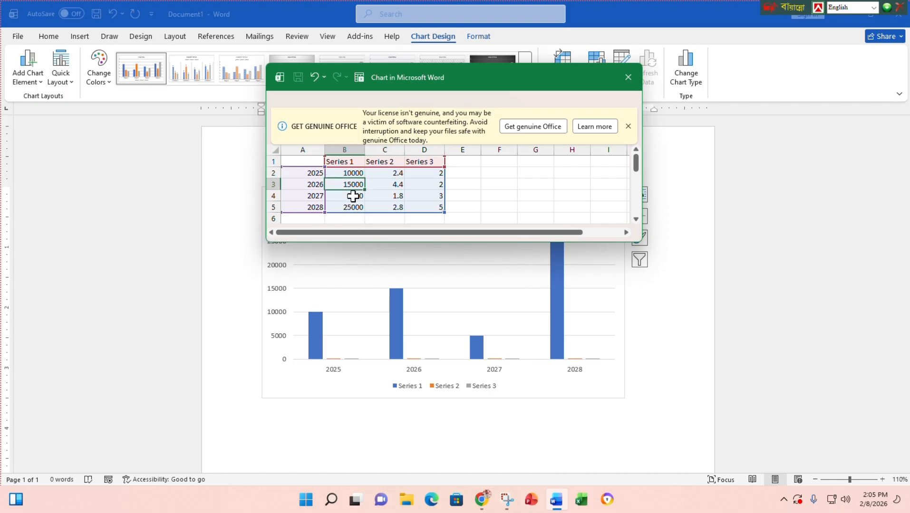
pyautogui.click(353, 195)
pyautogui.click(353, 207)
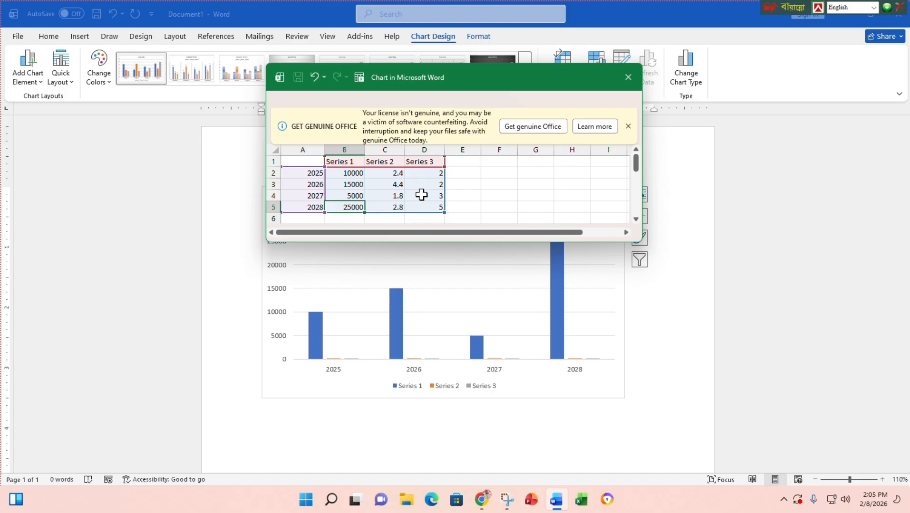
# - Delete the Series 2 and Series 3 data, dismiss the license notice, and shift the data window right
pyautogui.moveTo(390, 161); pyautogui.dragTo(430, 207)
pyautogui.press('Delete')
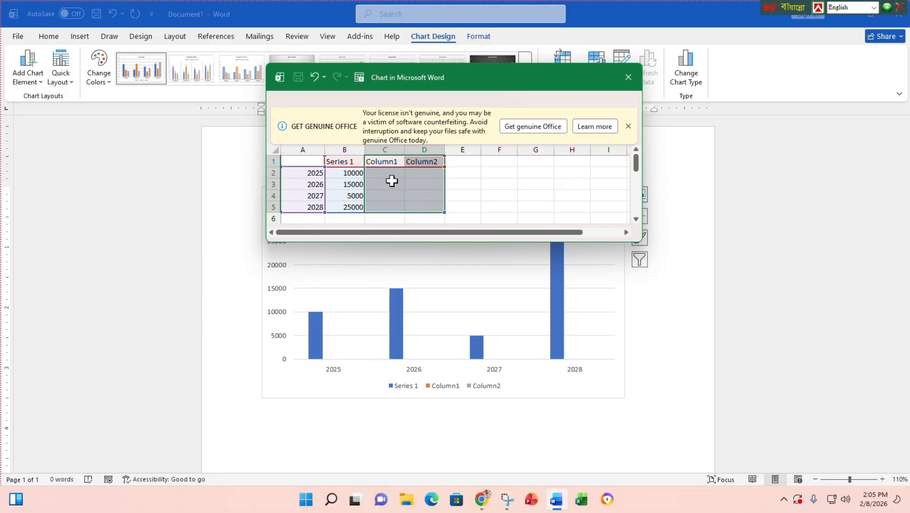
pyautogui.click(627, 126)
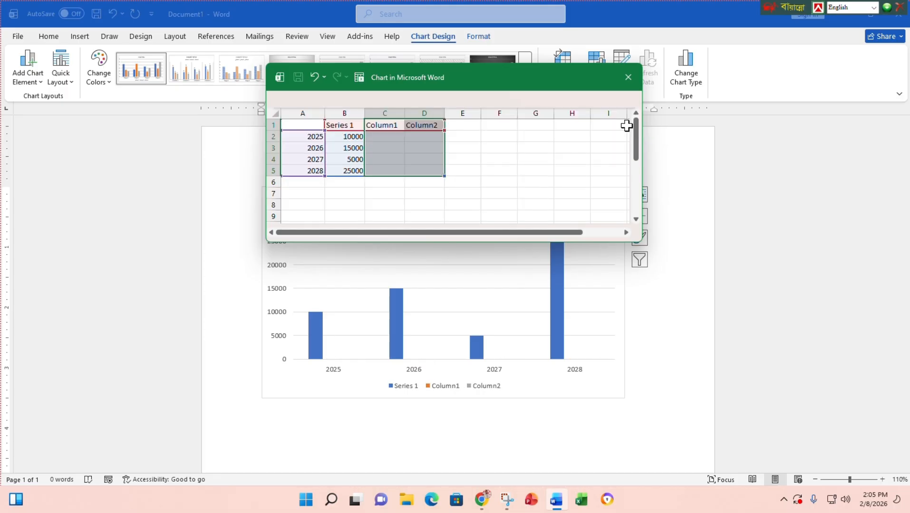
pyautogui.click(427, 155)
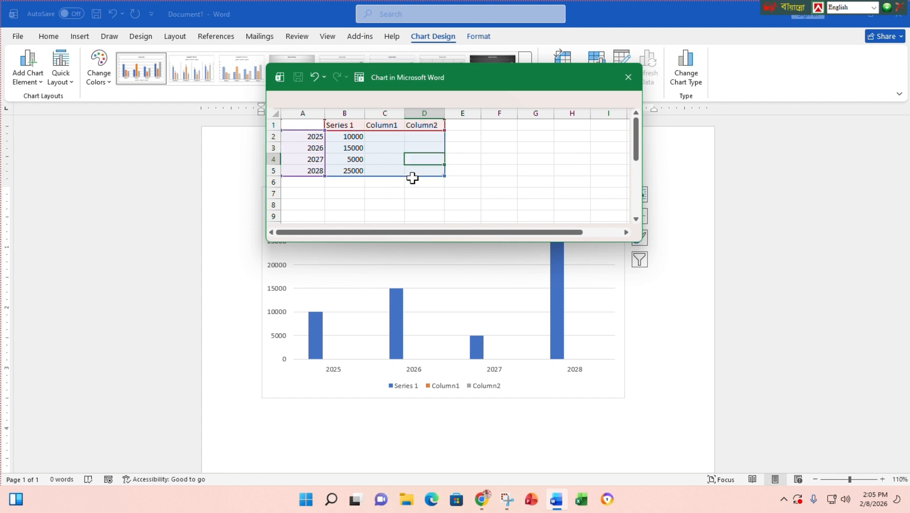
pyautogui.moveTo(484, 81); pyautogui.dragTo(395, 71)
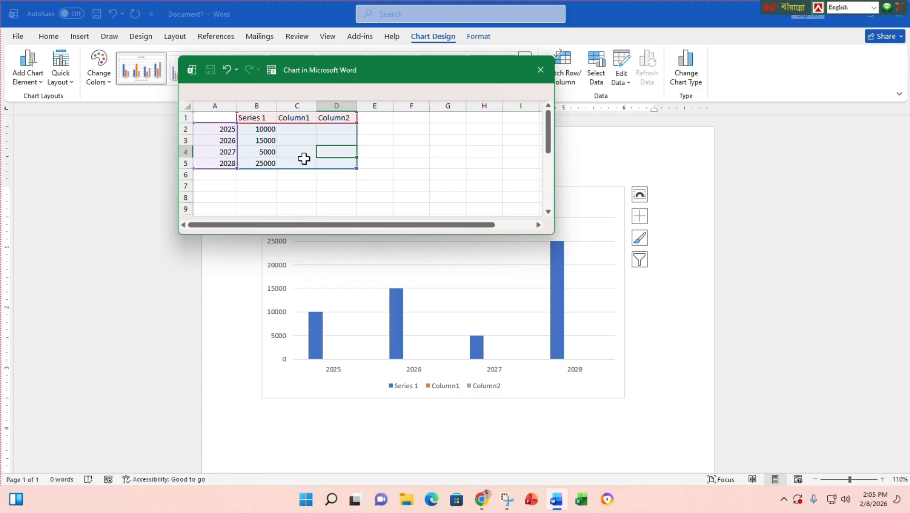
# - Close the 'Chart in Microsoft Word' data sheet to return to the page
pyautogui.click(539, 70)
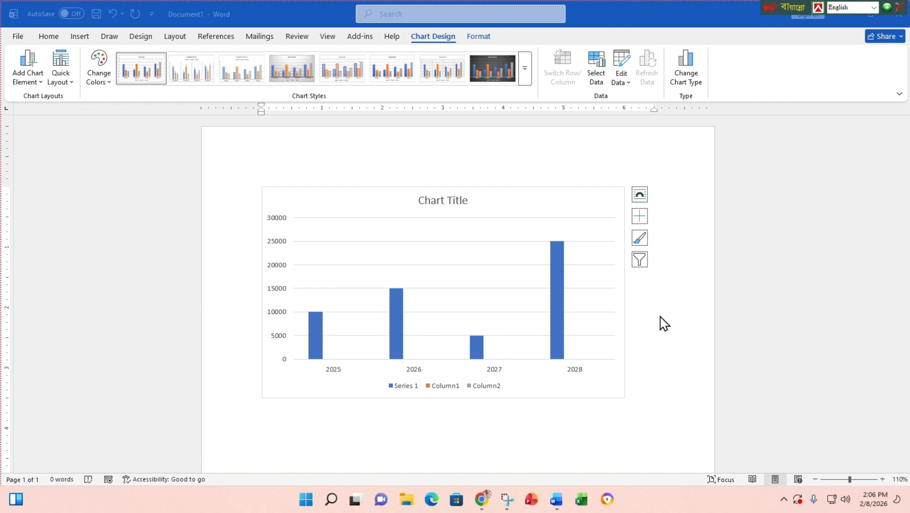
pyautogui.click(617, 64)
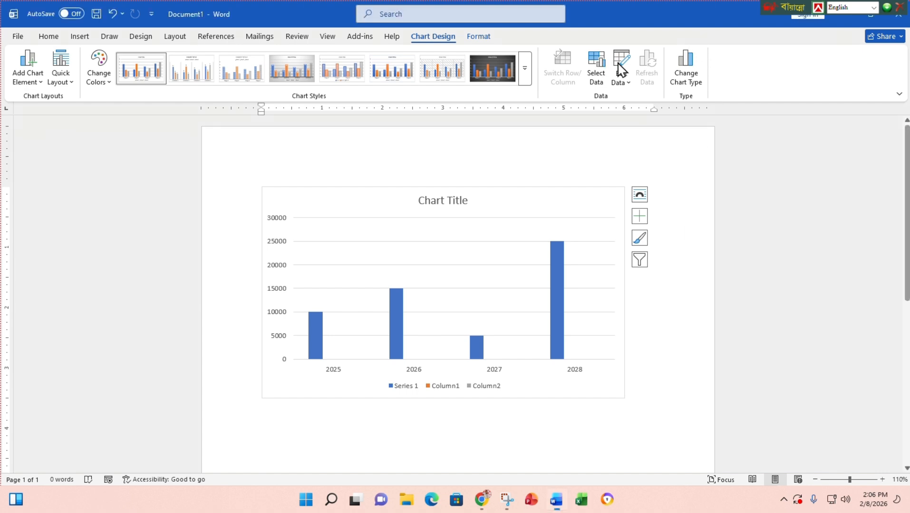
pyautogui.click(598, 66)
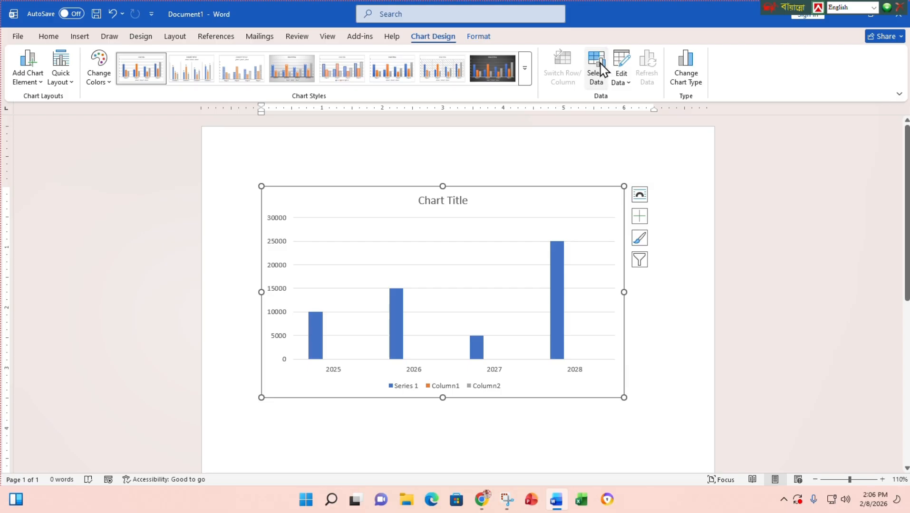
pyautogui.click(584, 151)
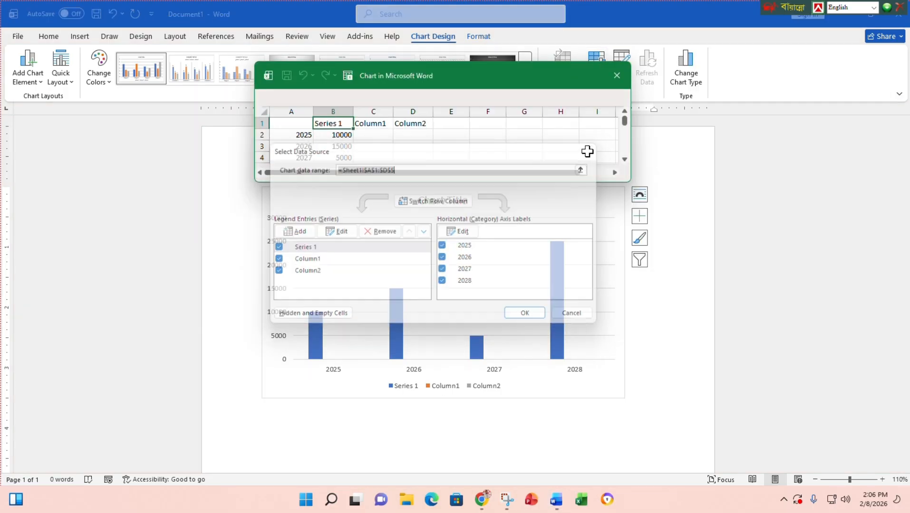
pyautogui.moveTo(508, 183); pyautogui.dragTo(497, 249)
pyautogui.moveTo(378, 136); pyautogui.dragTo(415, 169)
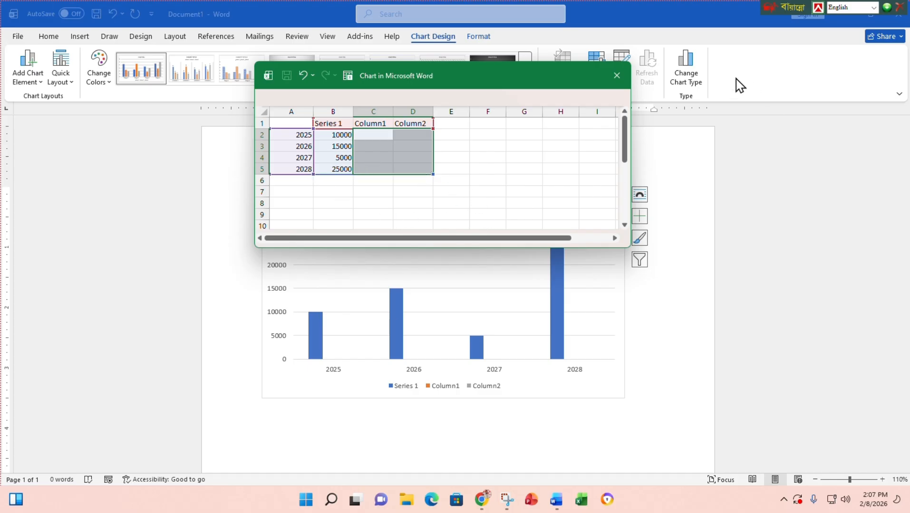
pyautogui.click(617, 76)
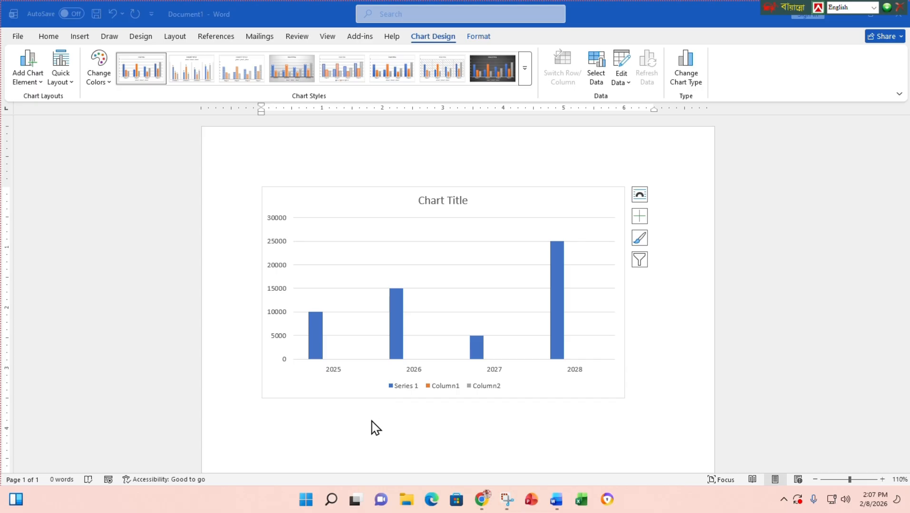
# - Shrink the chart to about two-thirds size using its bottom-right handle
pyautogui.click(532, 199)
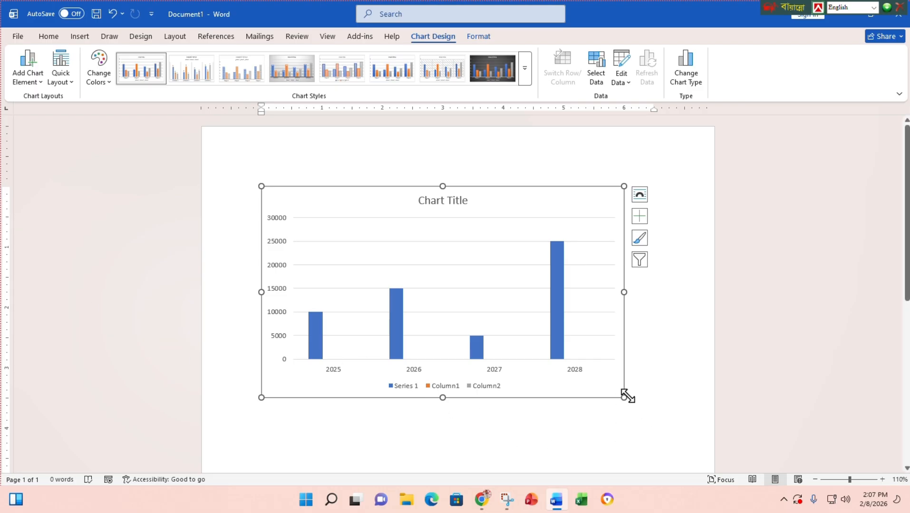
pyautogui.moveTo(612, 388); pyautogui.dragTo(478, 326)
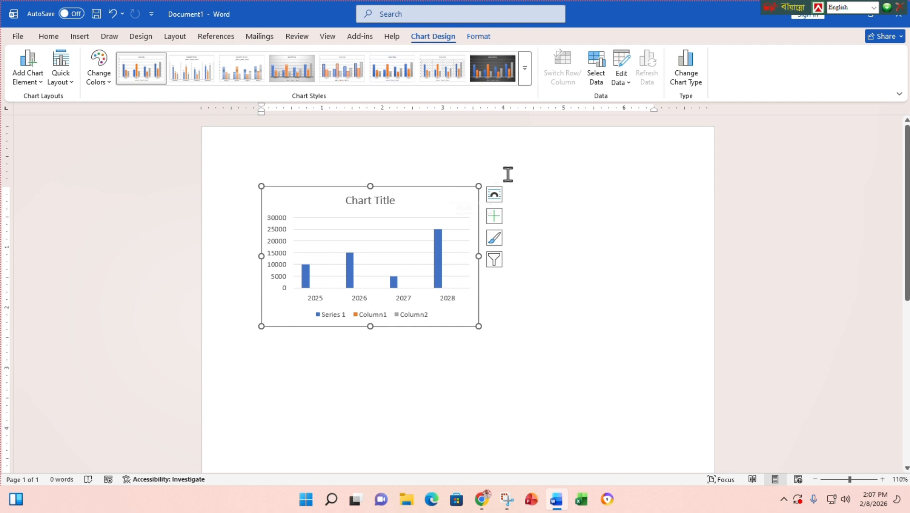
# - Set the chart's wrapping to In Front of Text and move it slightly right
pyautogui.click(494, 194)
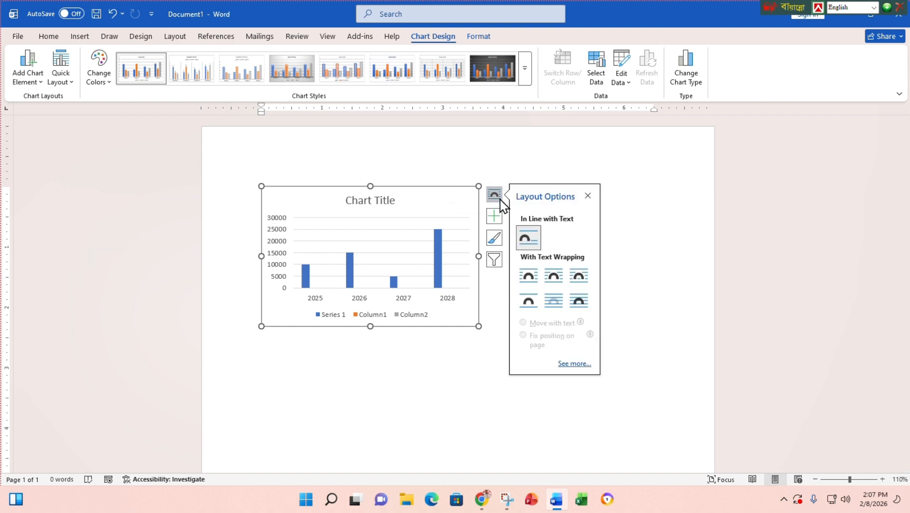
pyautogui.click(579, 304)
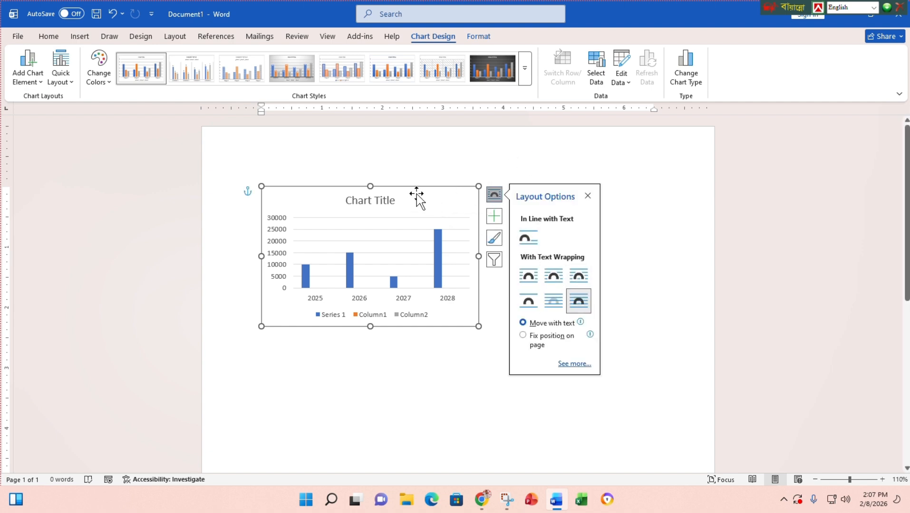
pyautogui.moveTo(414, 186); pyautogui.dragTo(442, 195)
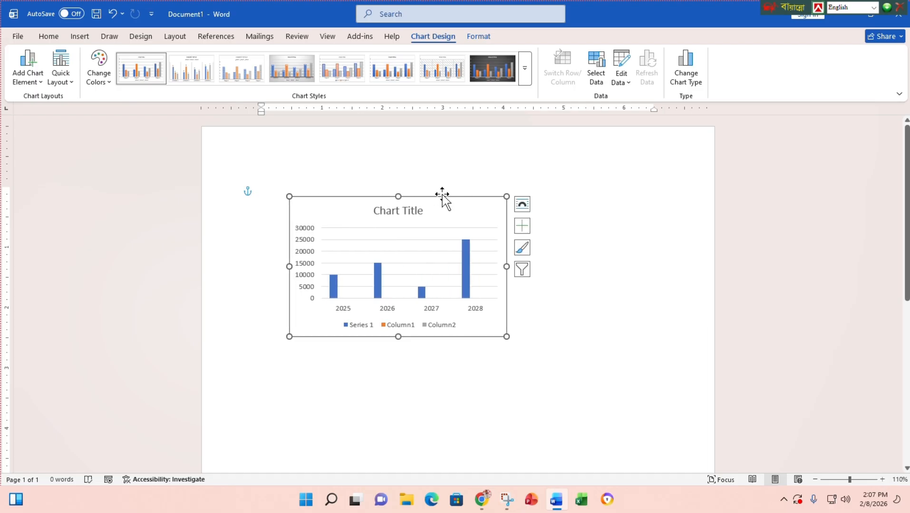
pyautogui.moveTo(442, 195); pyautogui.dragTo(471, 190)
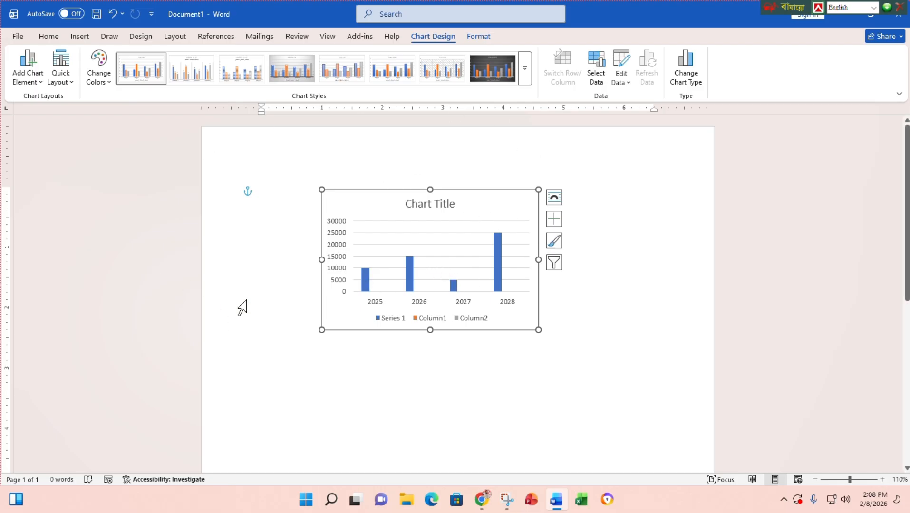
# - Restore down the Word window and drag the chart toward the upper left-centre of the page
pyautogui.moveTo(488, 206); pyautogui.dragTo(437, 218)
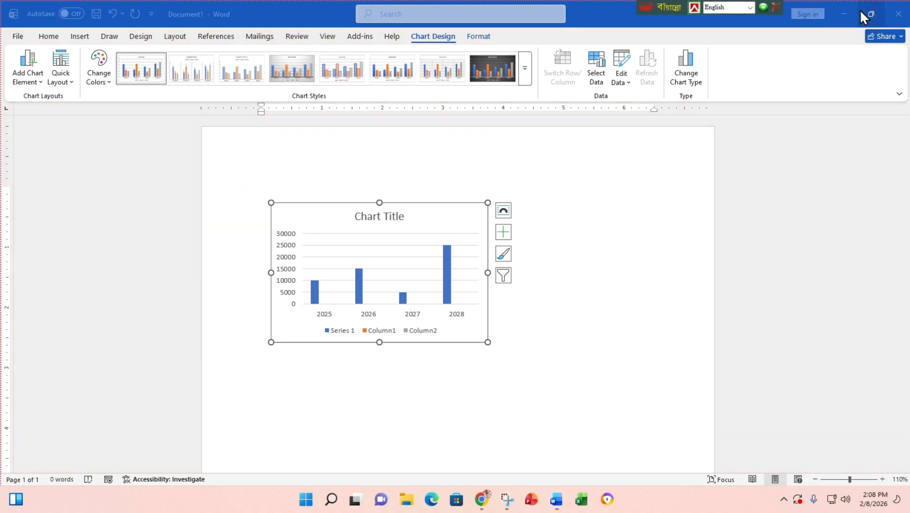
pyautogui.click(869, 9)
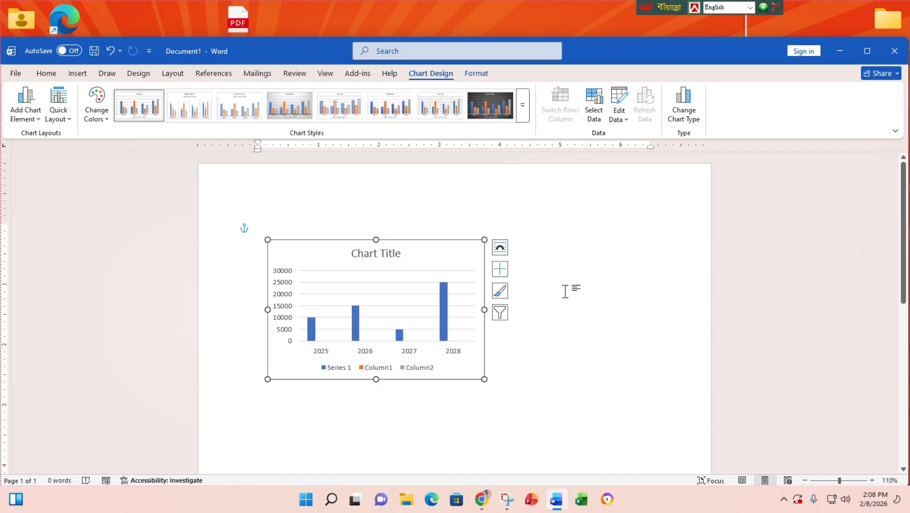
pyautogui.moveTo(481, 266); pyautogui.dragTo(548, 253)
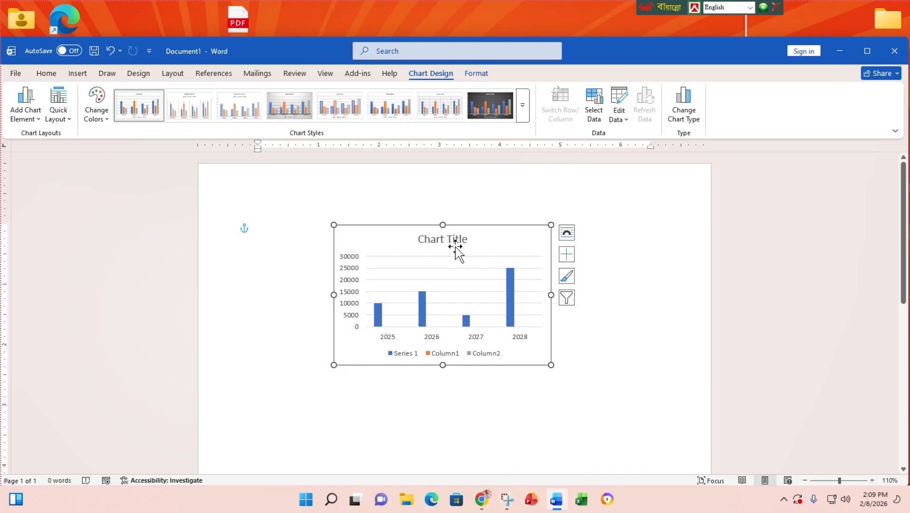
pyautogui.moveTo(490, 225); pyautogui.dragTo(436, 214)
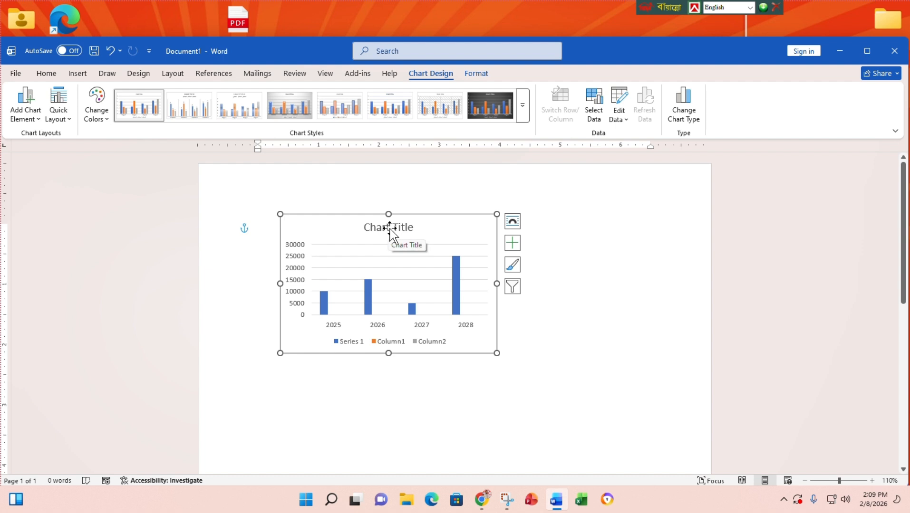
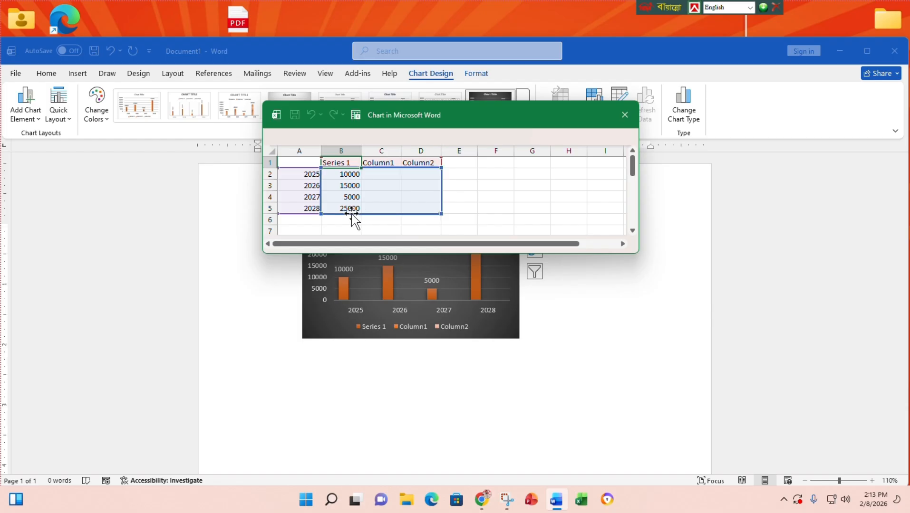
# - Finish entering the 25000 value, close the chart data sheet and Chart Elements list, and maximize Word
pyautogui.click(357, 208)
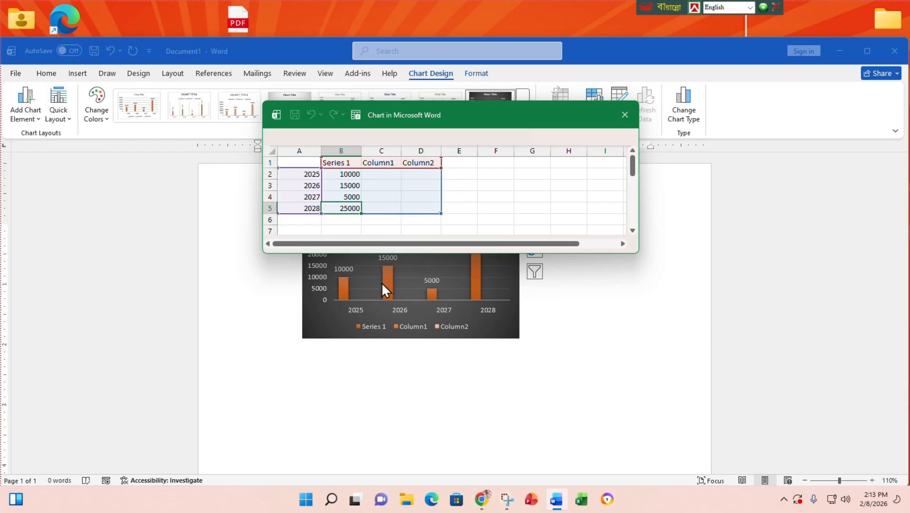
pyautogui.click(625, 115)
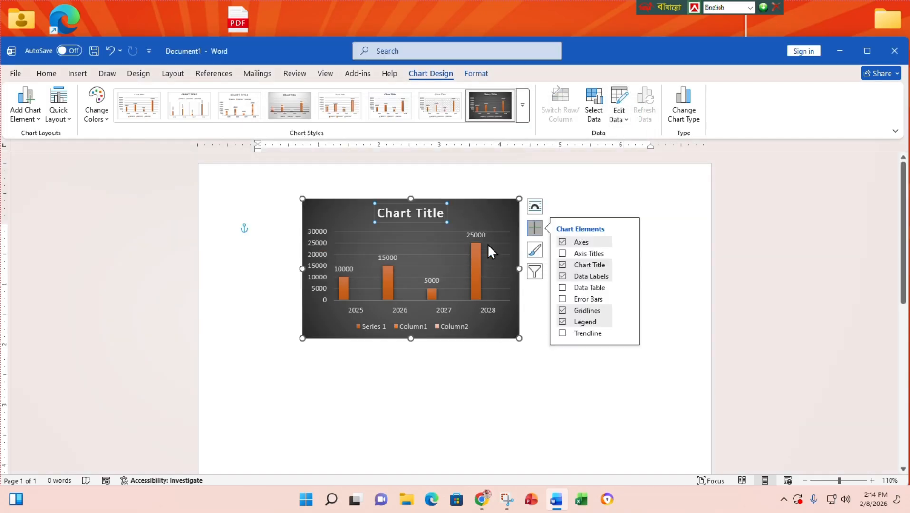
pyautogui.click(536, 232)
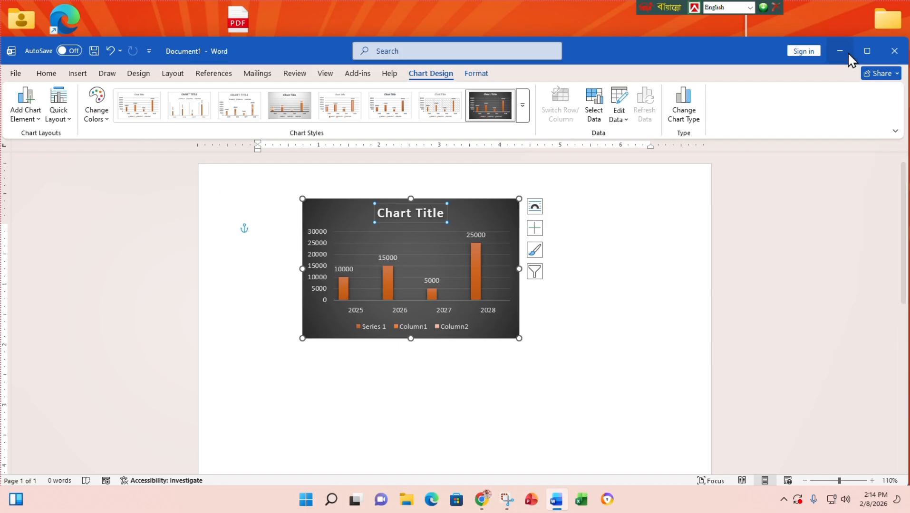
pyautogui.click(866, 52)
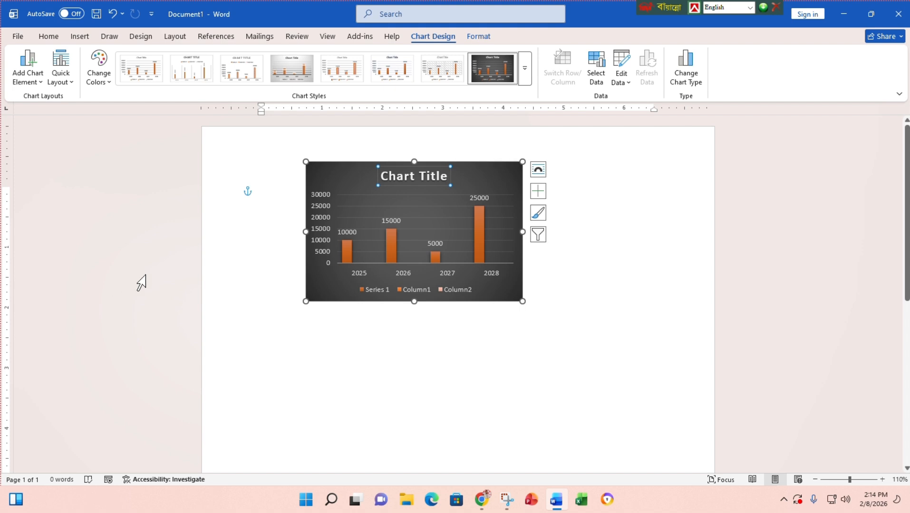
# - Delete the chart, then insert a screen clipping of a desktop folder area and delete it
pyautogui.click(348, 161)
pyautogui.press('Delete')
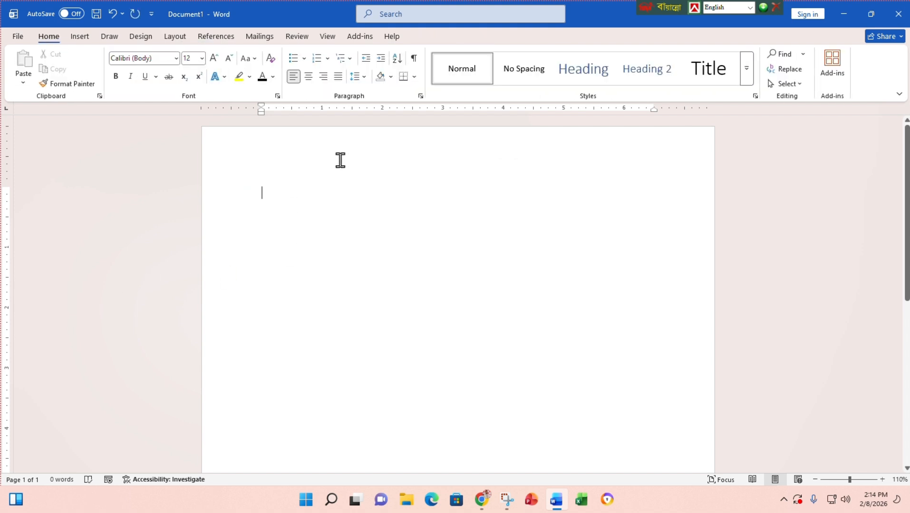
pyautogui.click(80, 37)
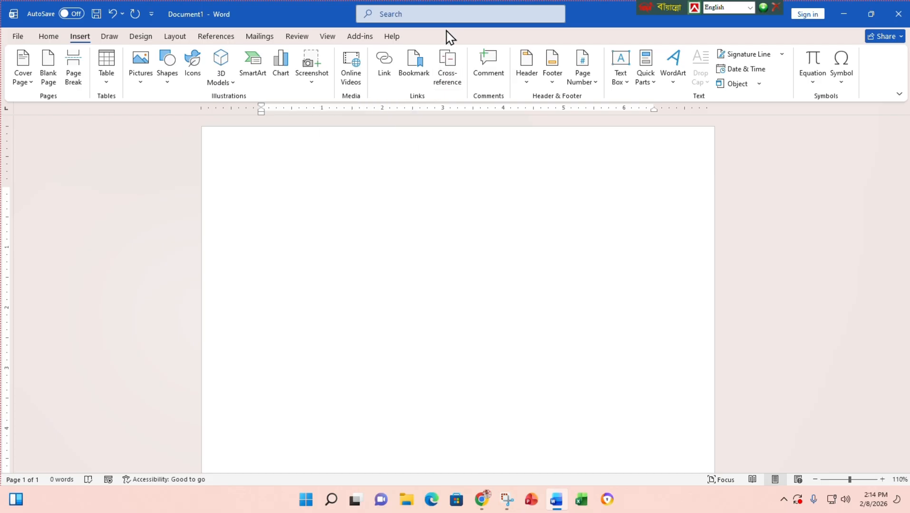
pyautogui.click(315, 84)
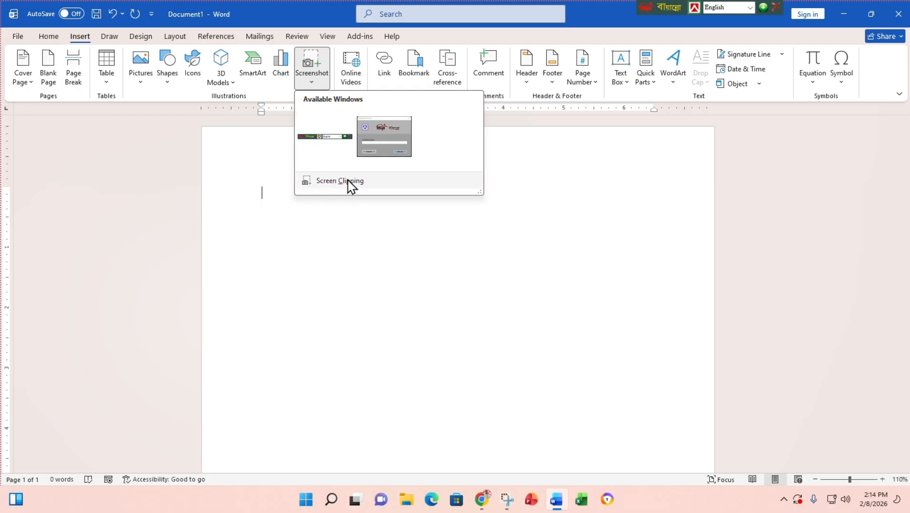
pyautogui.click(350, 183)
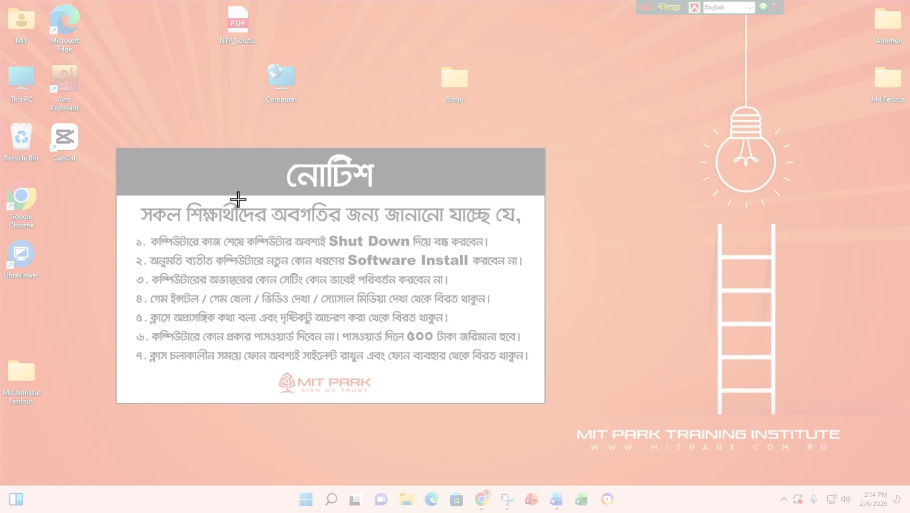
pyautogui.moveTo(393, 33); pyautogui.dragTo(519, 128)
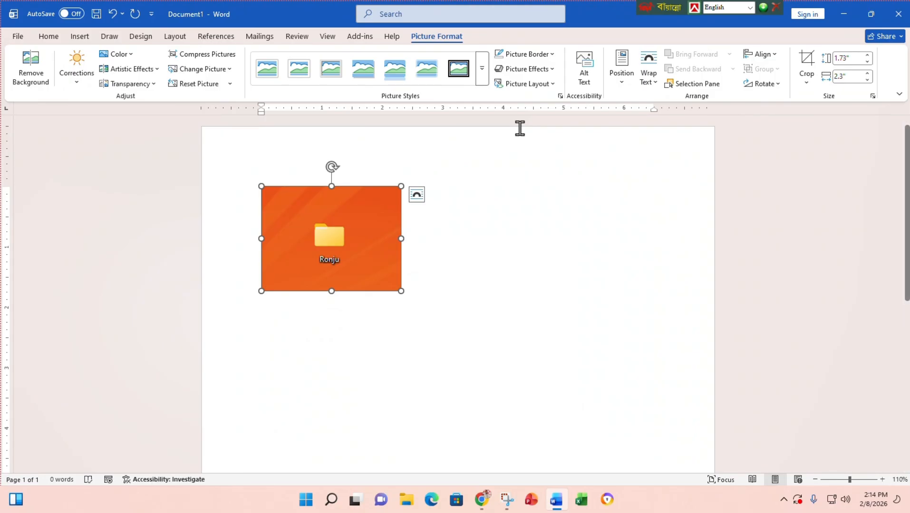
pyautogui.press('Delete')
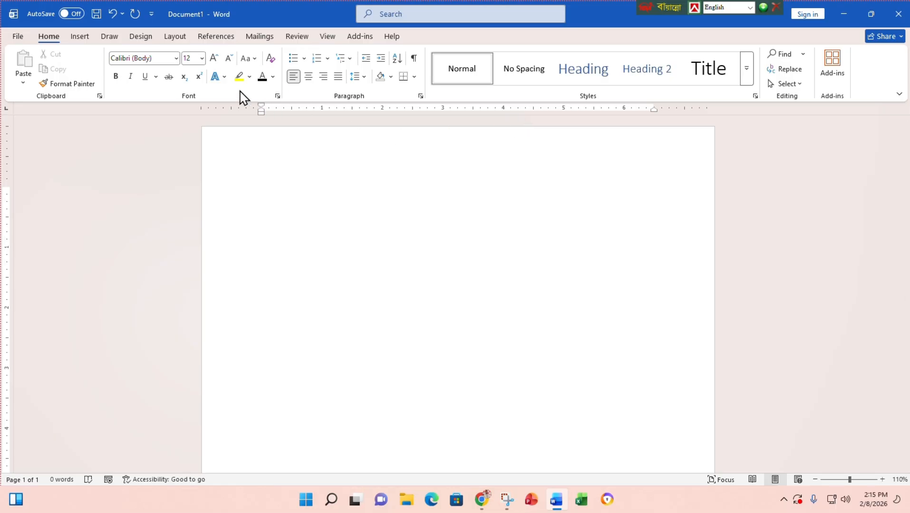
pyautogui.click(81, 37)
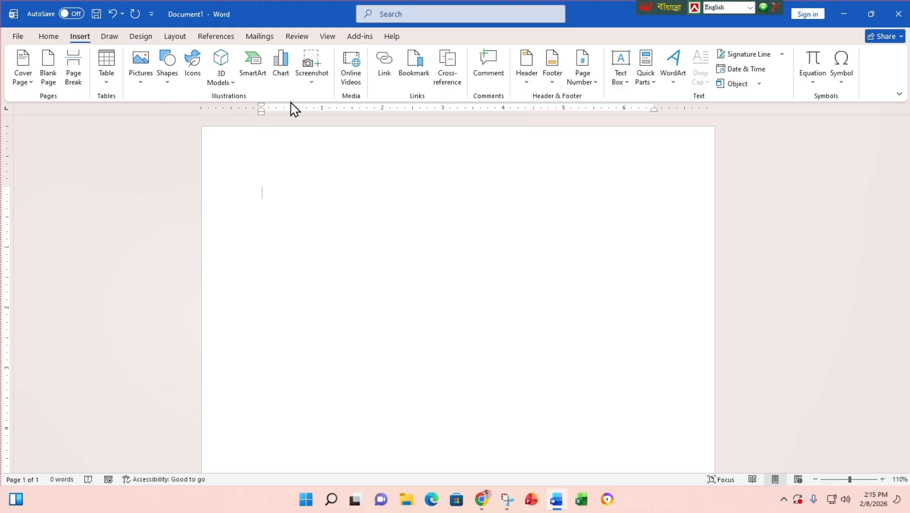
pyautogui.click(312, 81)
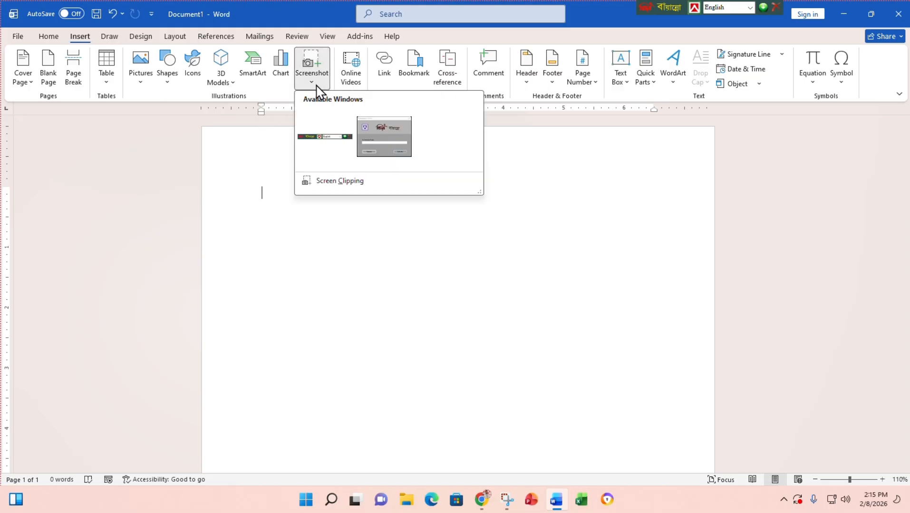
pyautogui.click(327, 182)
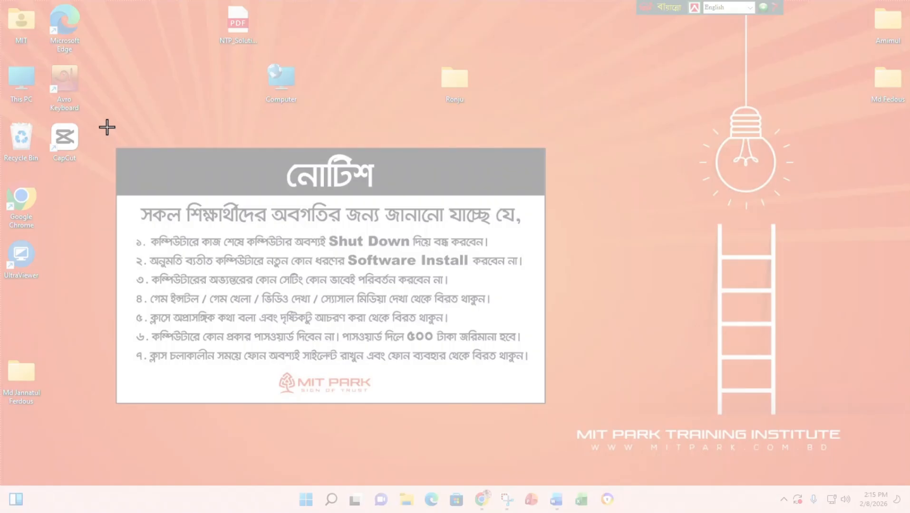
pyautogui.moveTo(106, 126); pyautogui.dragTo(563, 412)
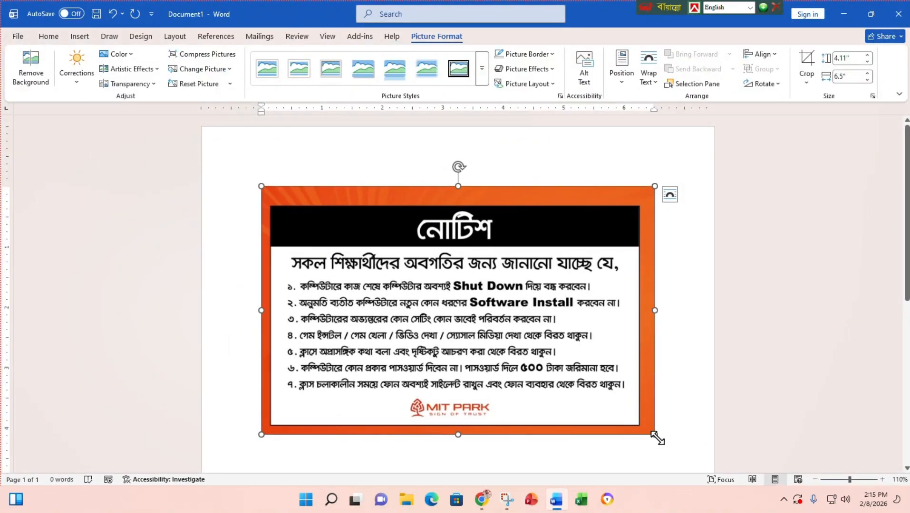
pyautogui.moveTo(654, 434); pyautogui.dragTo(429, 293)
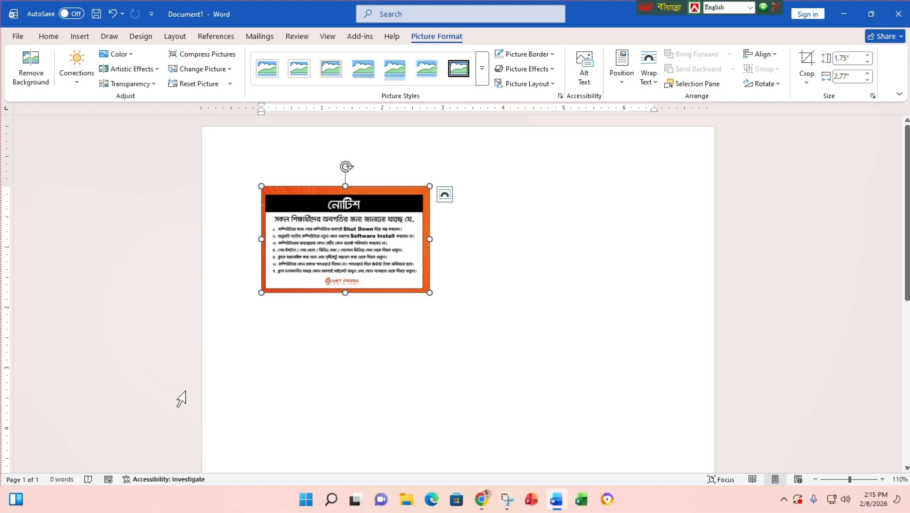
pyautogui.hotkey('ctrl', 'z')
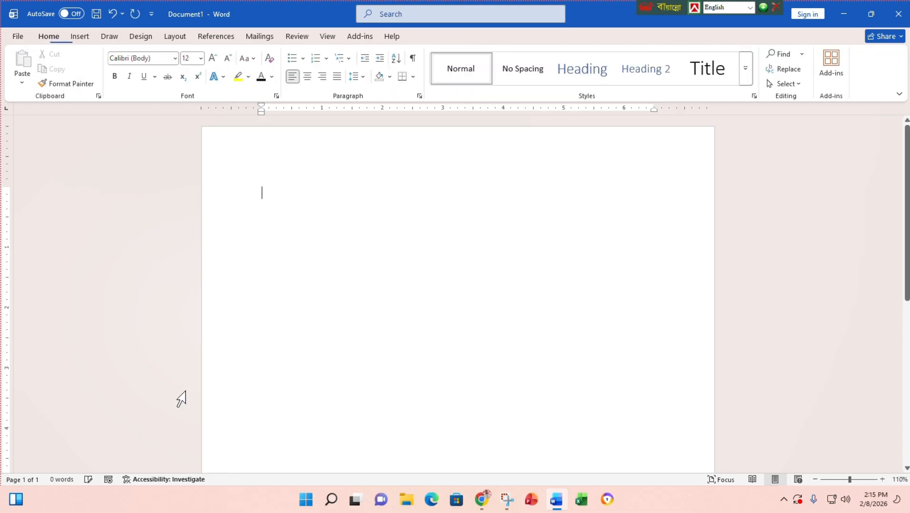
# - Switch the ribbon to the Insert tab for the empty document
pyautogui.click(80, 36)
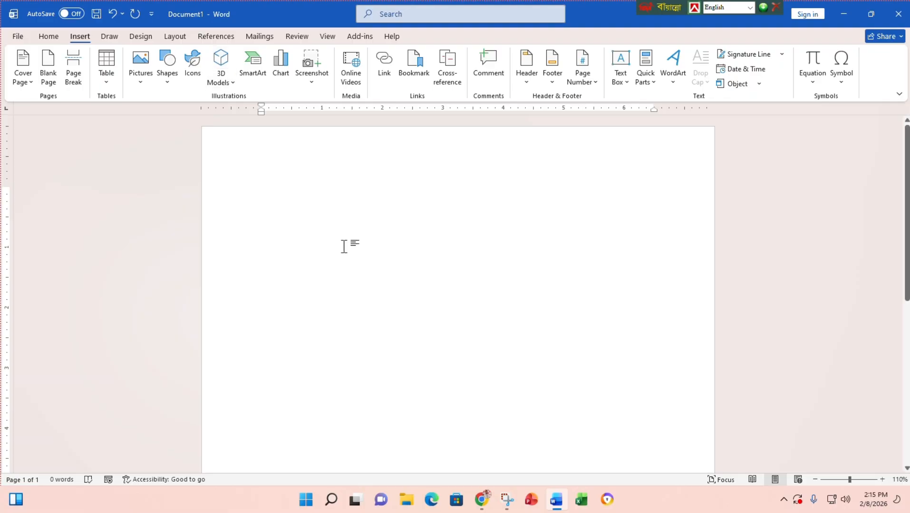
# - Close Facebook's class-topics image viewer and Messenger chat, minimize Chrome, and close the Word document
pyautogui.click(483, 506)
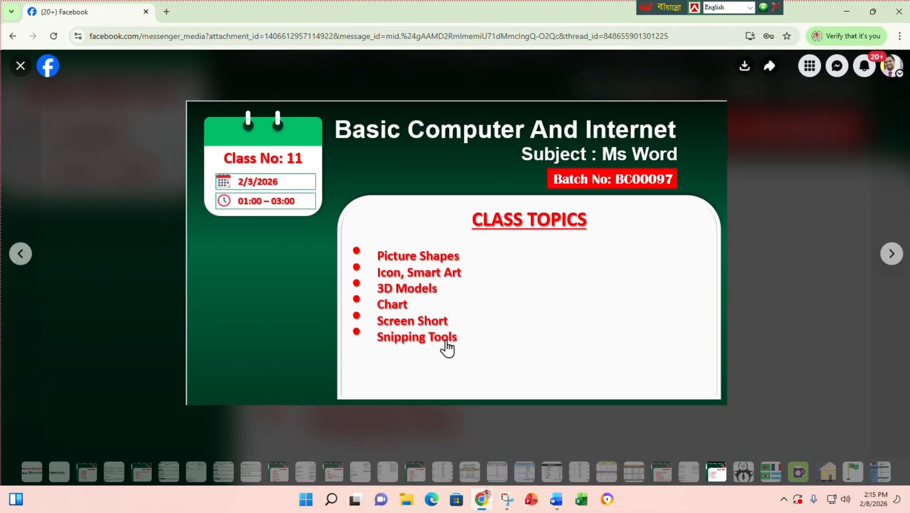
pyautogui.click(19, 66)
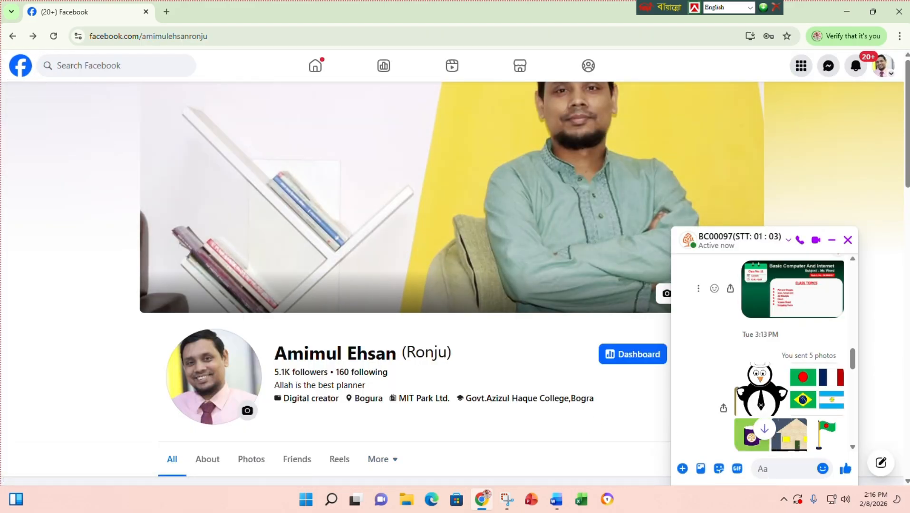
pyautogui.click(847, 240)
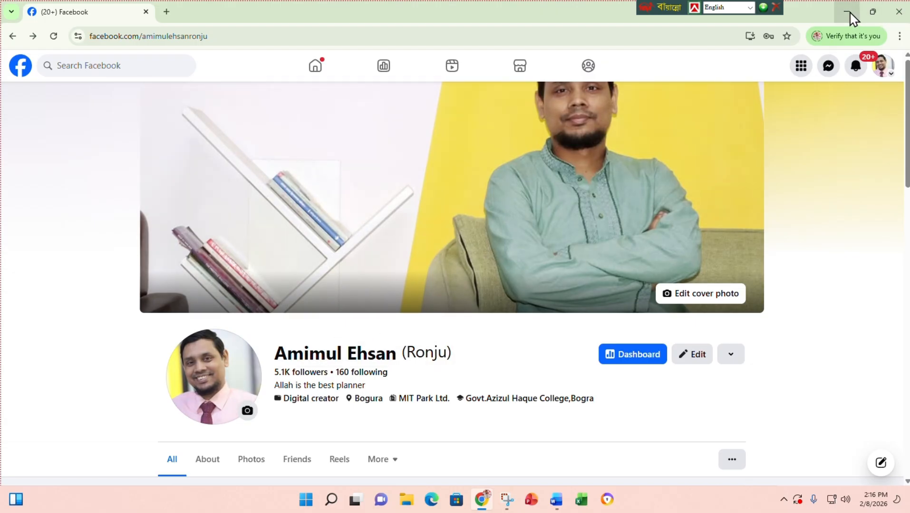
pyautogui.click(851, 16)
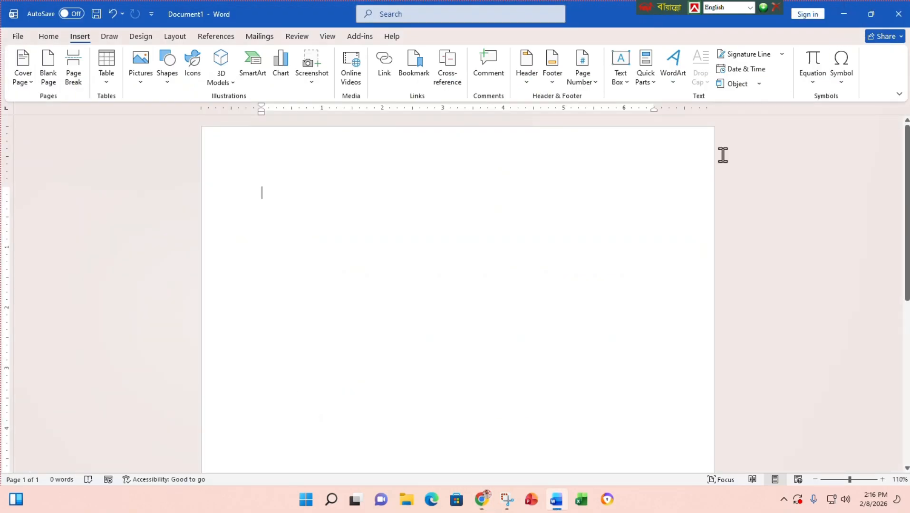
pyautogui.click(899, 14)
# - Close Word without saving, then look into This PC, a student's folder and the wage-sheet folder
pyautogui.click(528, 276)
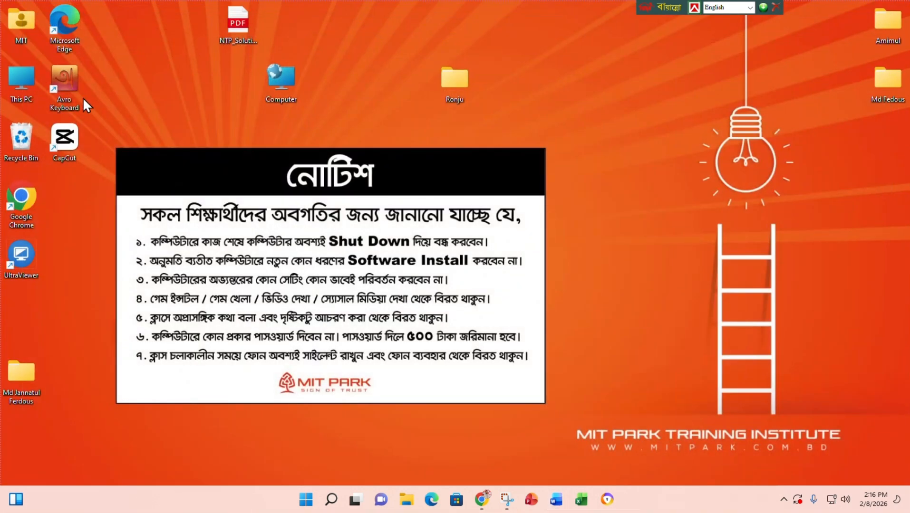
pyautogui.doubleClick(21, 78)
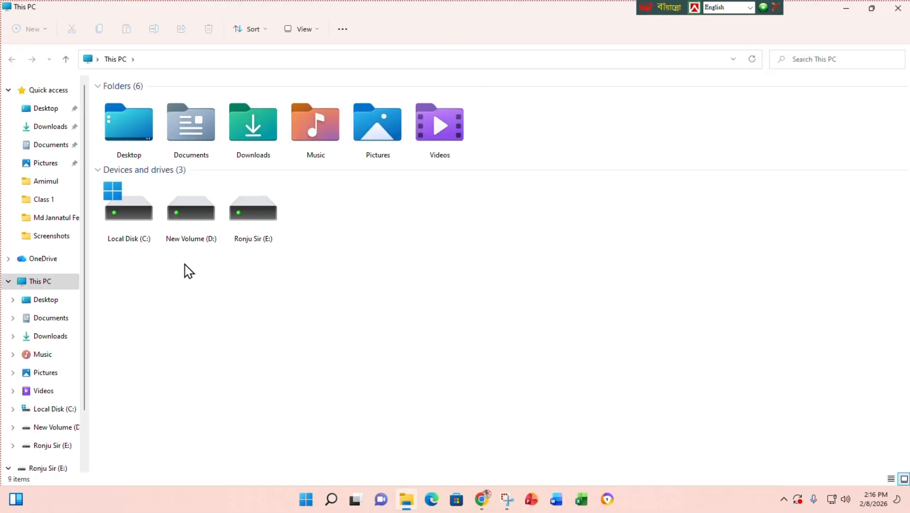
pyautogui.click(898, 8)
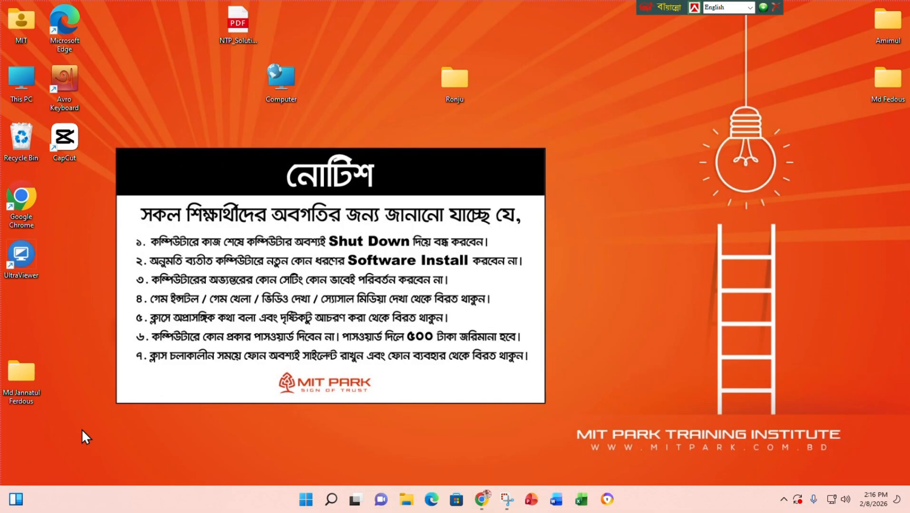
pyautogui.doubleClick(22, 371)
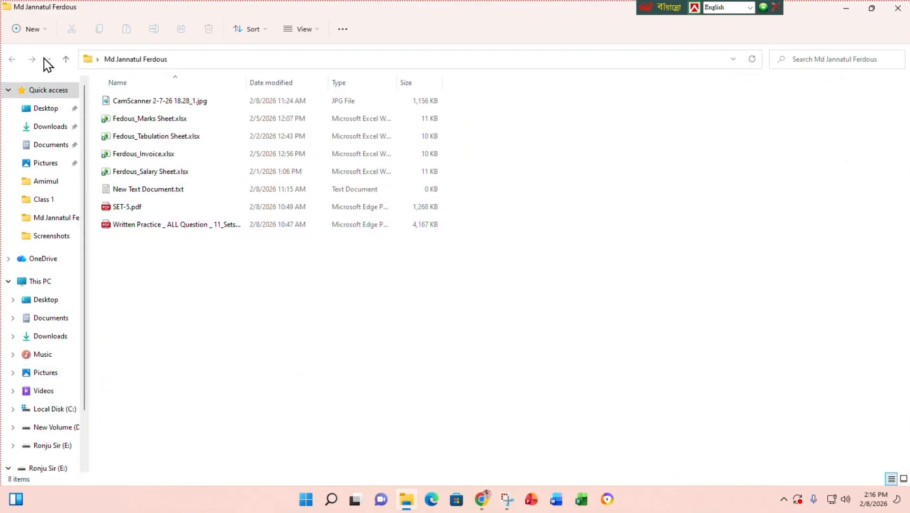
pyautogui.click(66, 60)
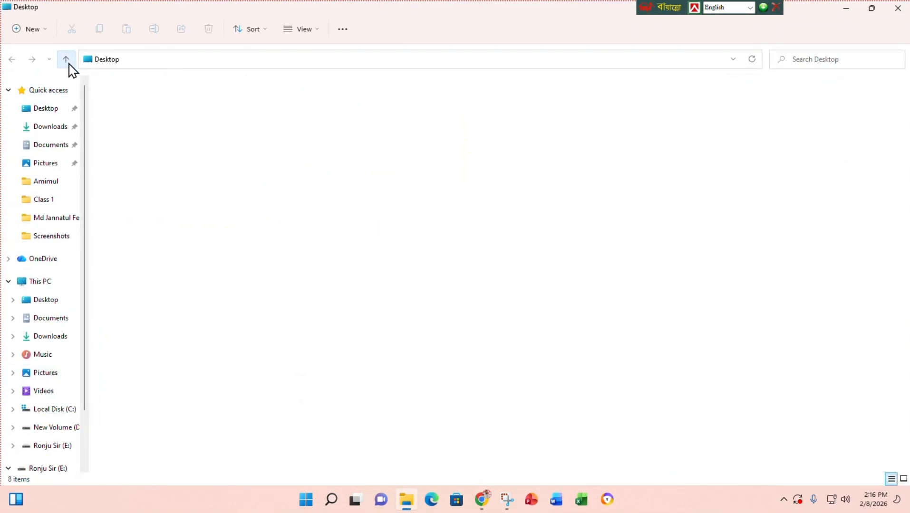
pyautogui.click(898, 8)
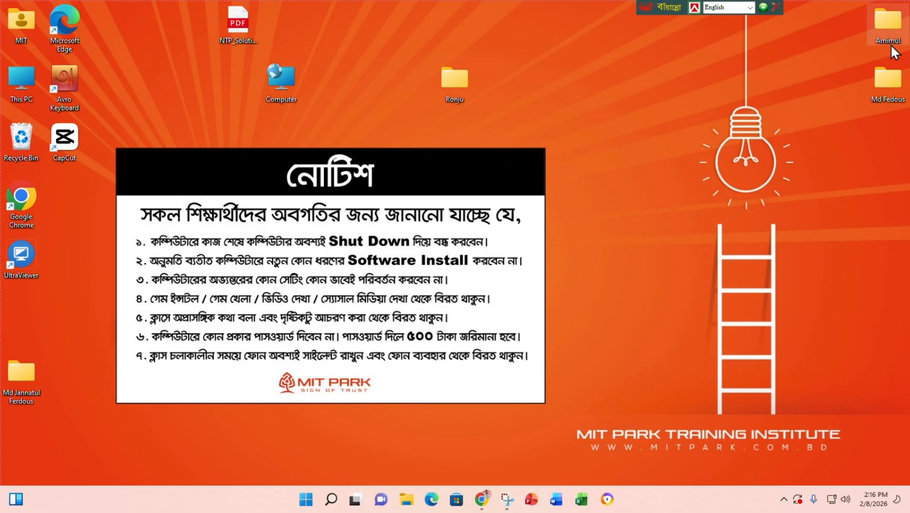
pyautogui.doubleClick(880, 81)
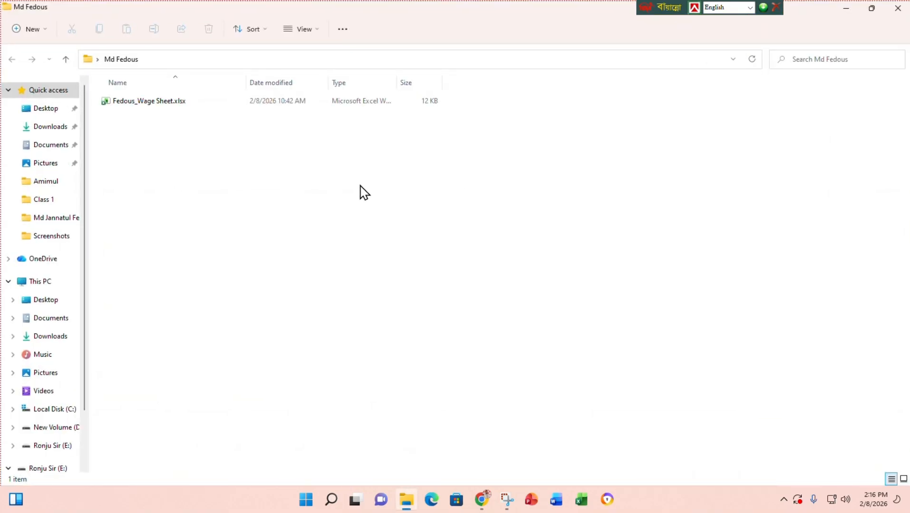
pyautogui.click(898, 8)
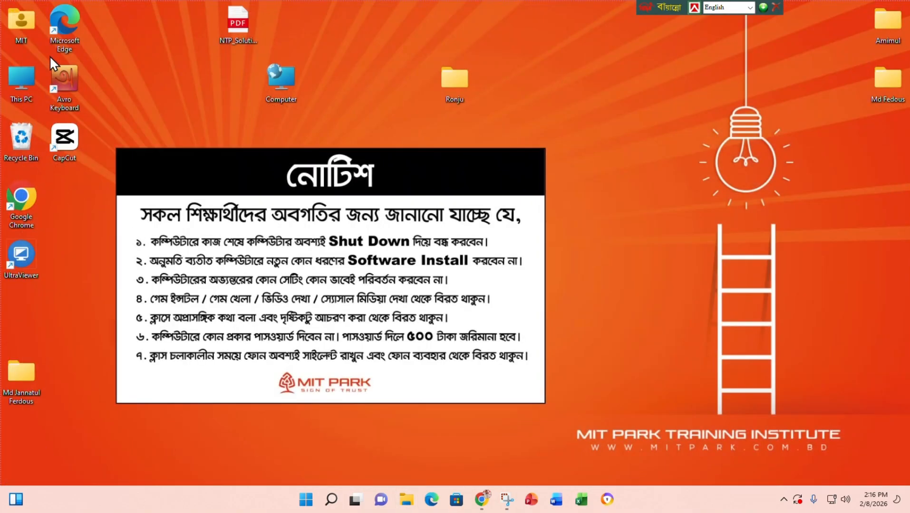
# - Open the Downloads folder from This PC and scroll through its recent files
pyautogui.doubleClick(19, 80)
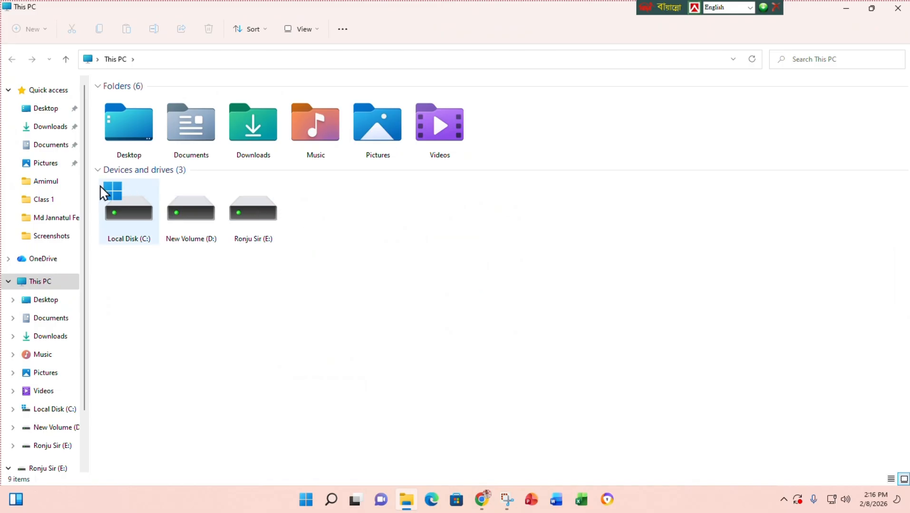
pyautogui.click(56, 129)
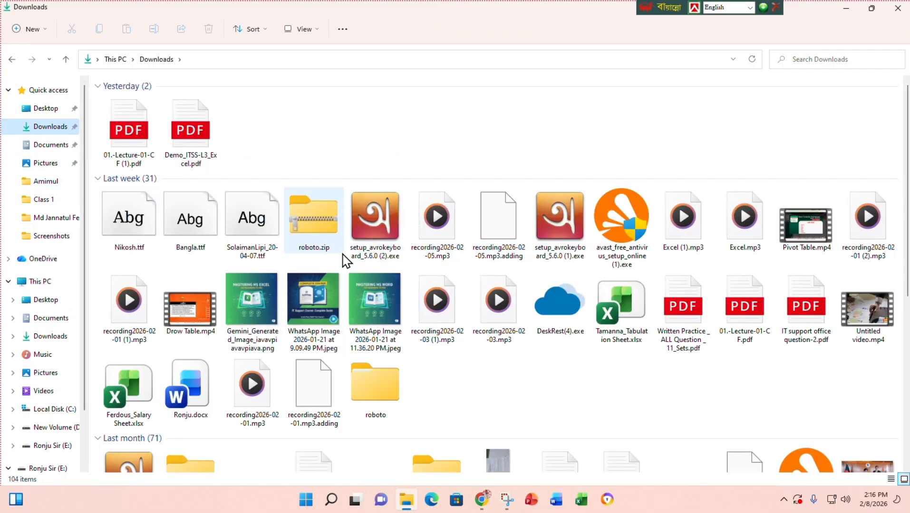
pyautogui.scroll(-5, 635, 354)
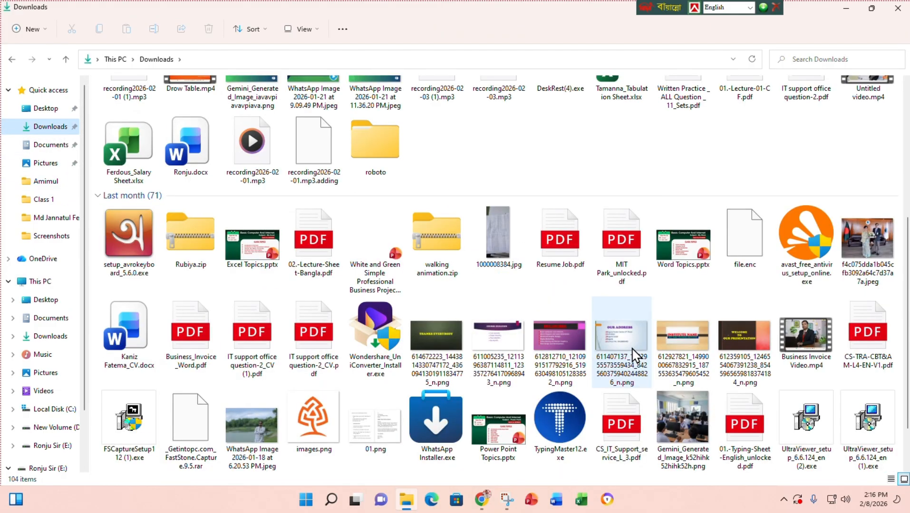
pyautogui.scroll(3, 533, 330)
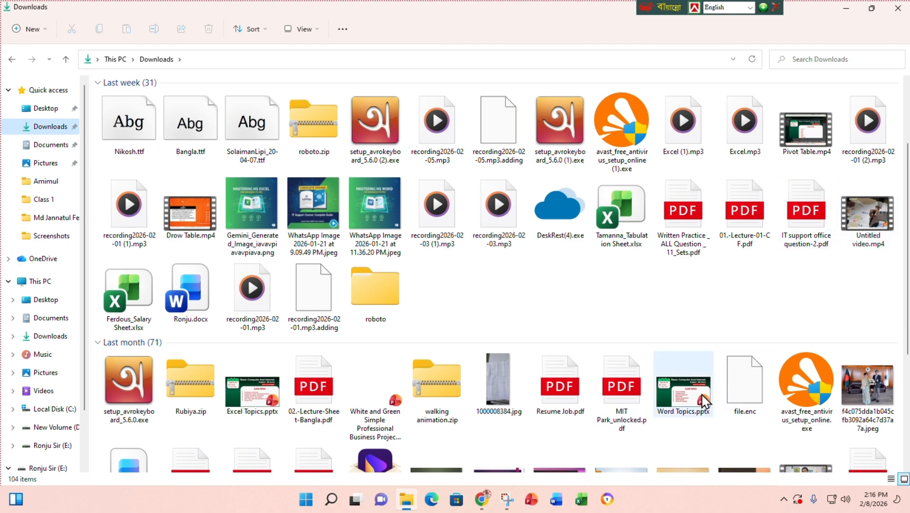
pyautogui.scroll(-5, 777, 379)
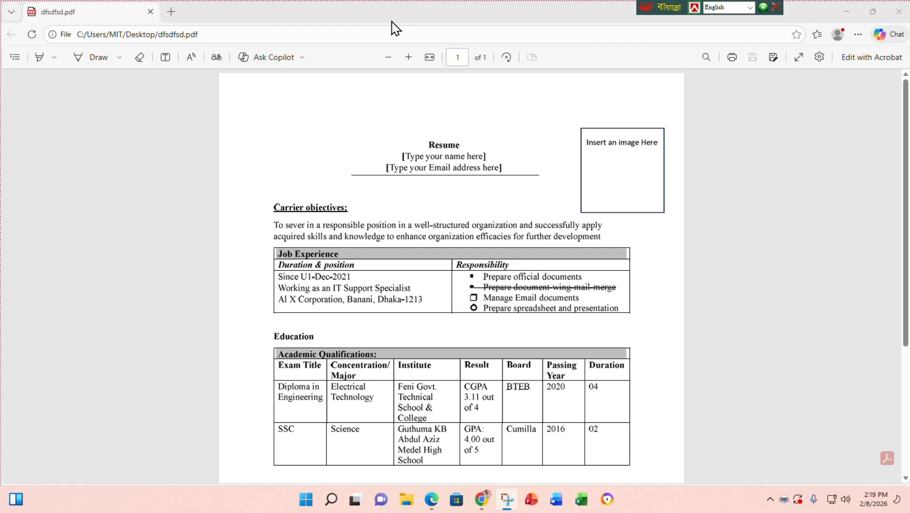
# - Scroll the sample resume PDF, snap Edge to the right half, and bring up Word's start screen
pyautogui.scroll(-5, 443, 269)
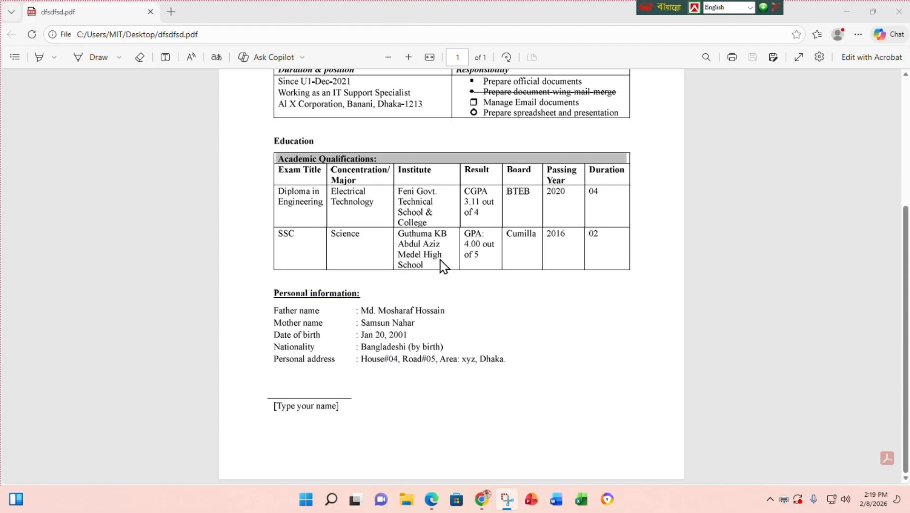
pyautogui.scroll(5, 442, 265)
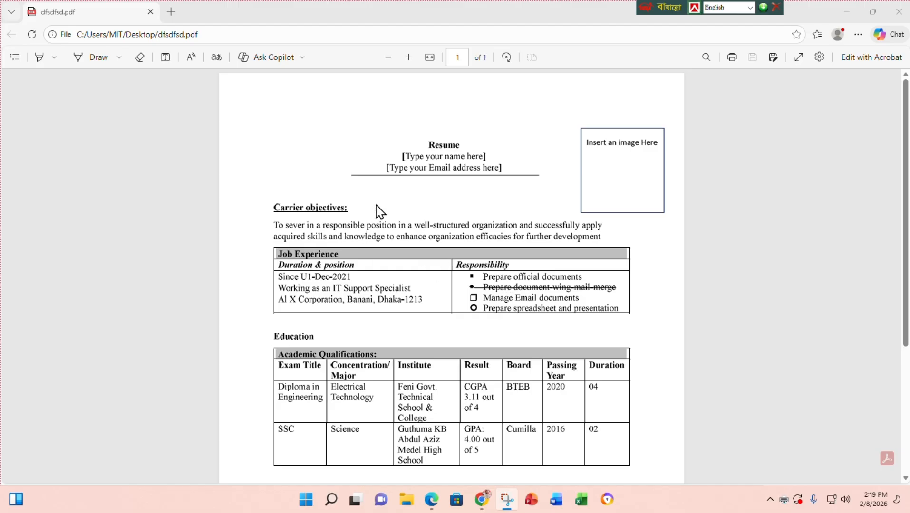
pyautogui.moveTo(873, 13)
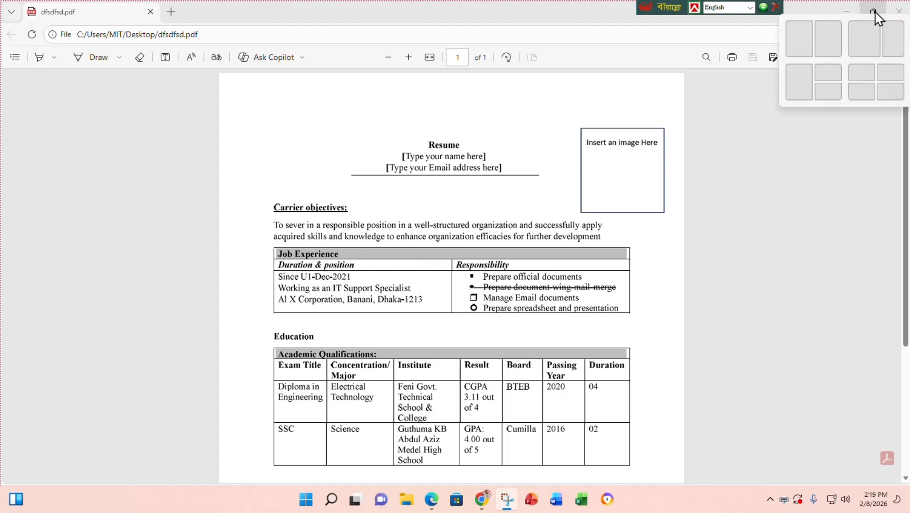
pyautogui.click(839, 39)
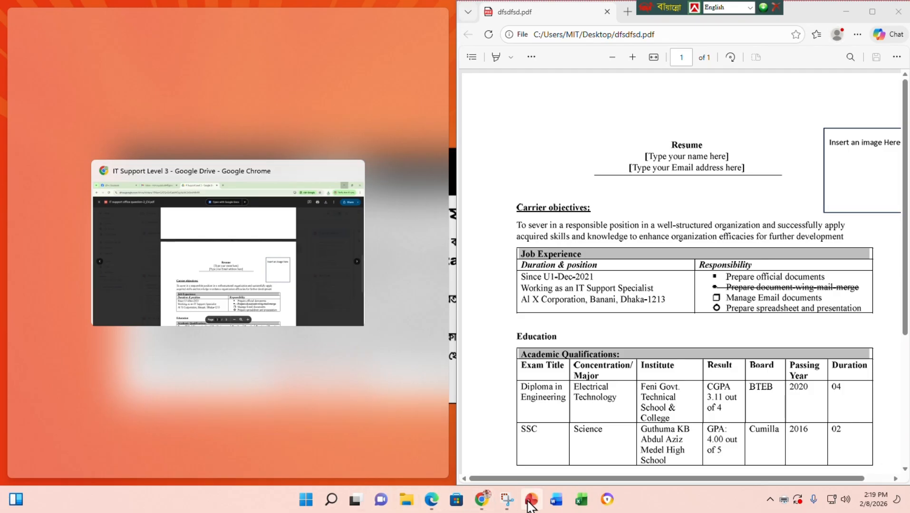
pyautogui.click(556, 499)
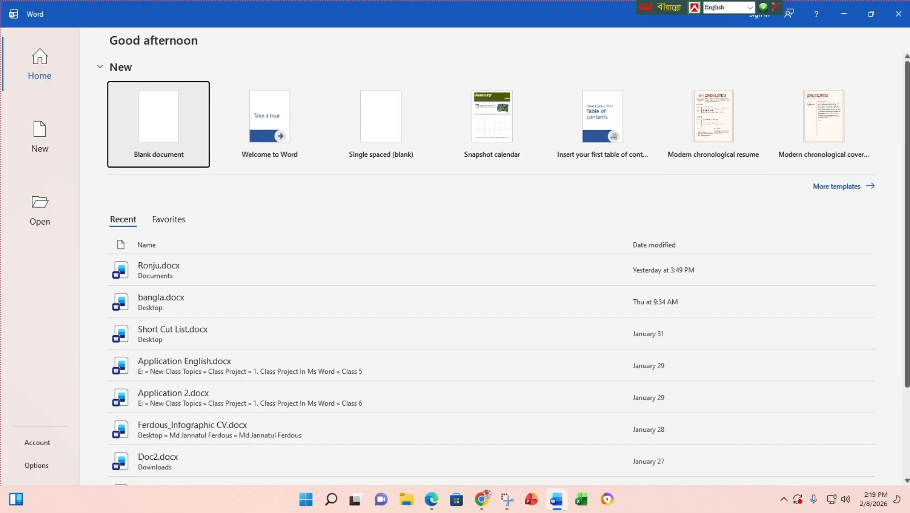
# - Start a blank document and snap Word to the left half beside the PDF
pyautogui.click(158, 122)
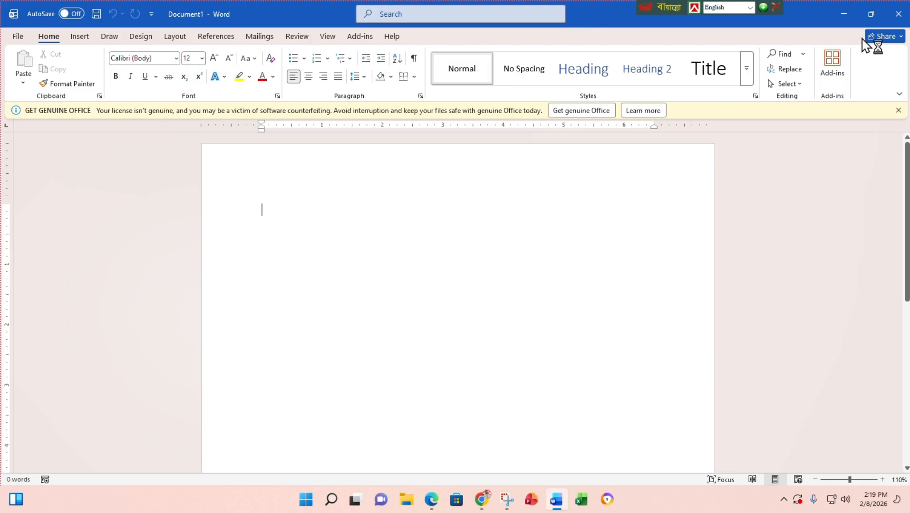
pyautogui.moveTo(870, 13)
pyautogui.click(802, 42)
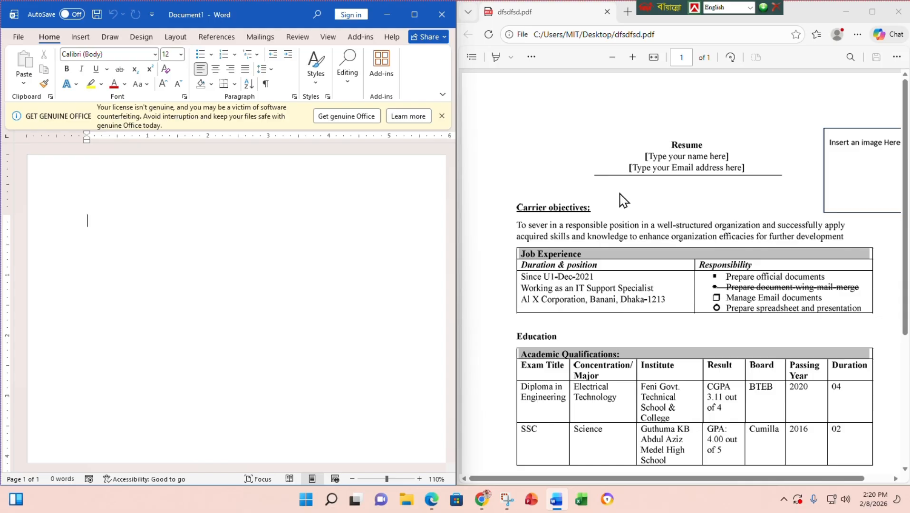
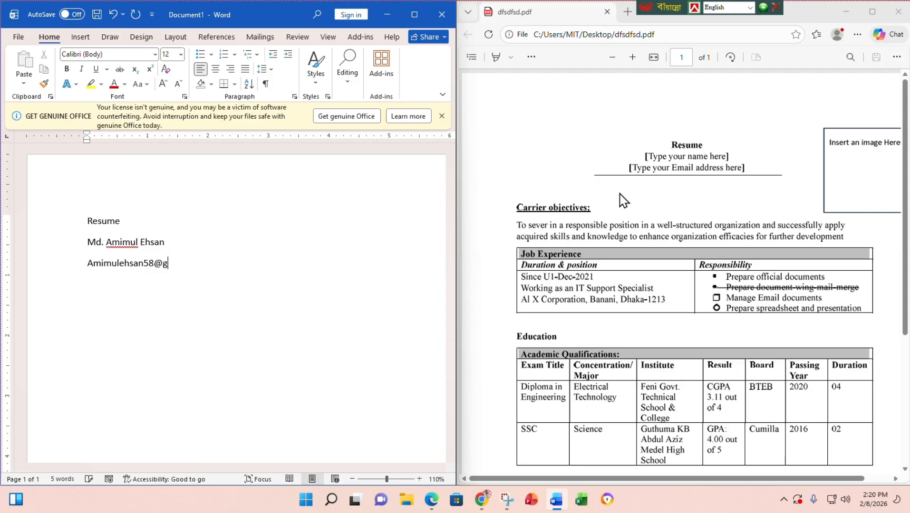
# - Type the heading Resume, the person's full name and their e-mail address on separate lines
pyautogui.press('Return')
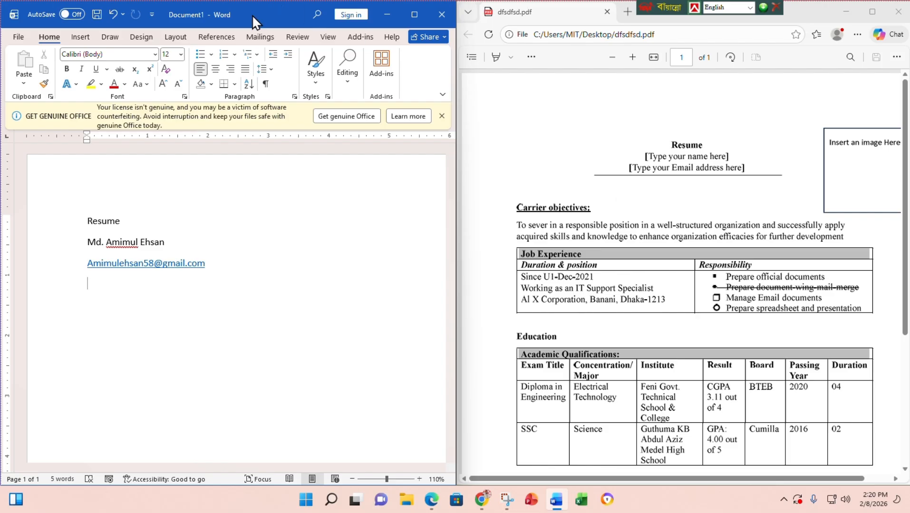
pyautogui.click(93, 263)
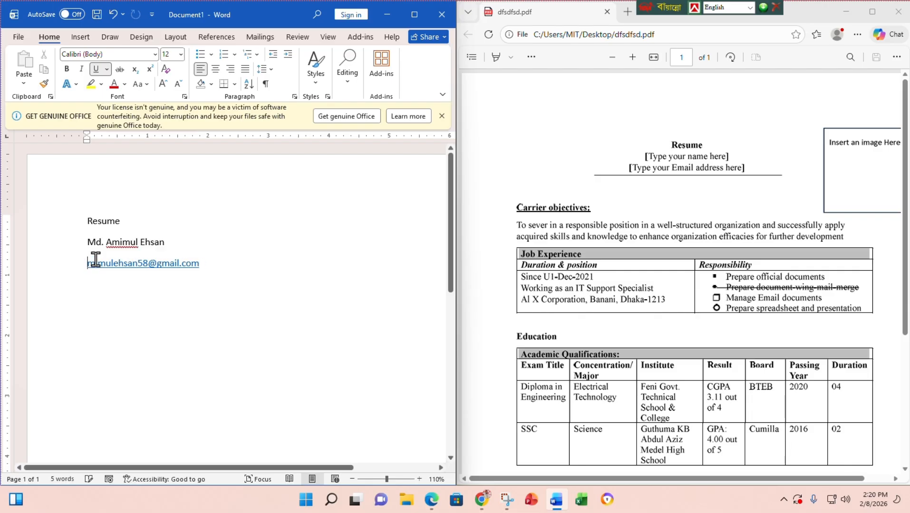
# - Add a 'Carrier objectives' heading below the e-mail and begin the objective 'To sever in a pesponsible'
pyautogui.click(214, 265)
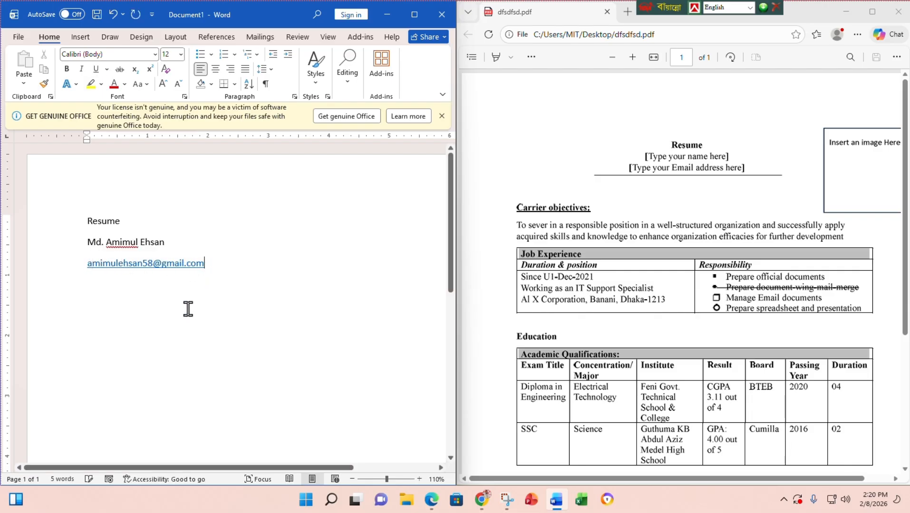
pyautogui.press('Return')
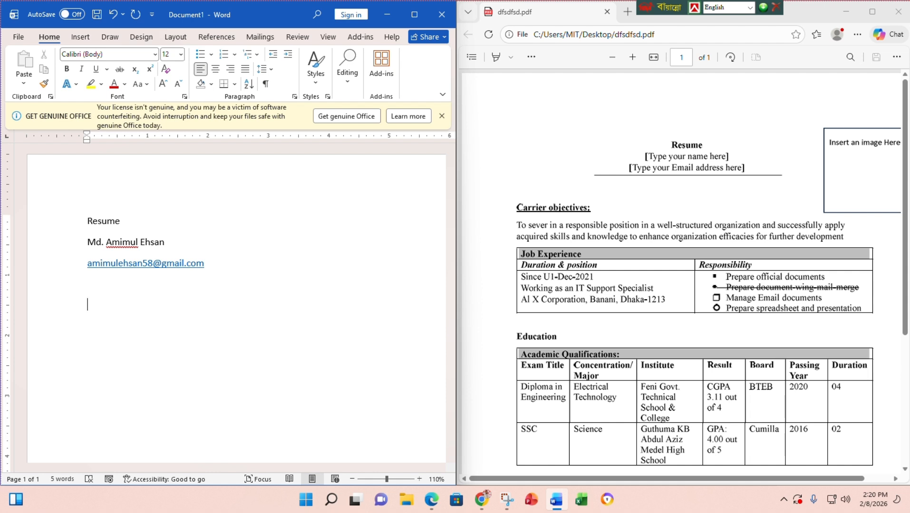
pyautogui.write('Carrier objectives:')
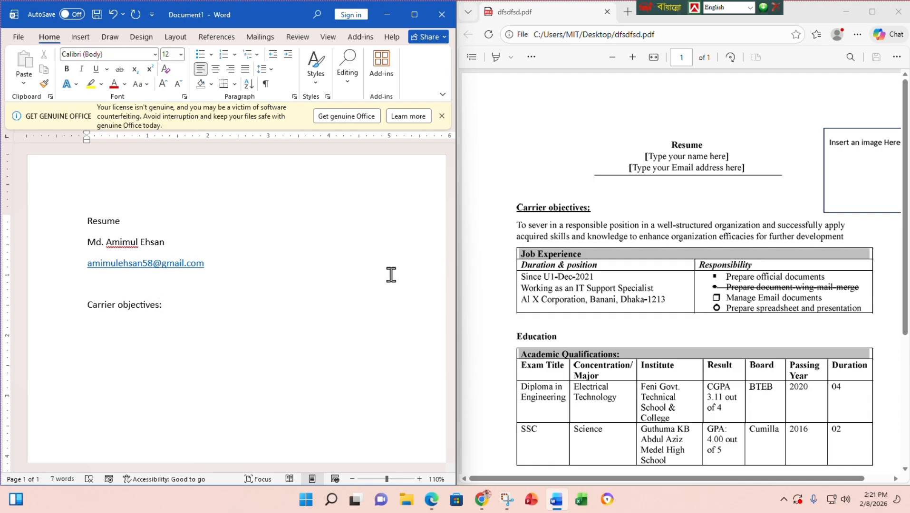
pyautogui.scroll(8, 355, 272)
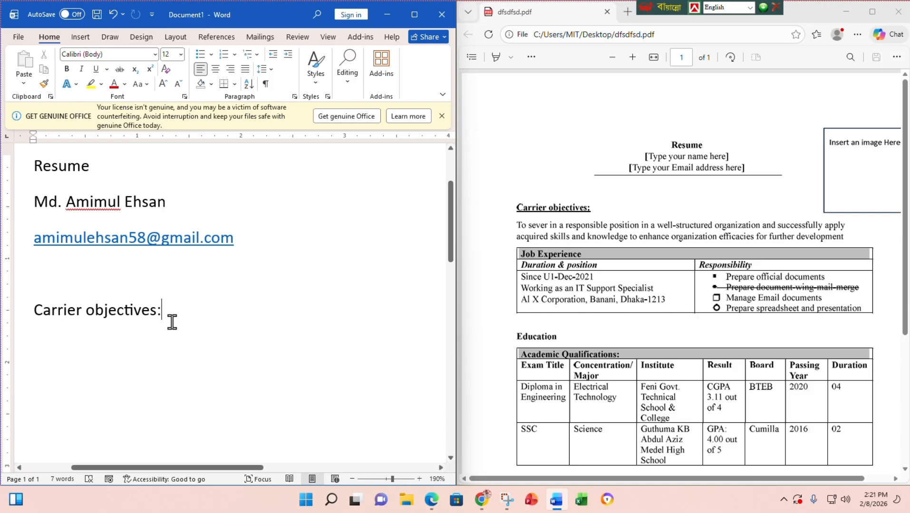
pyautogui.press('Return')
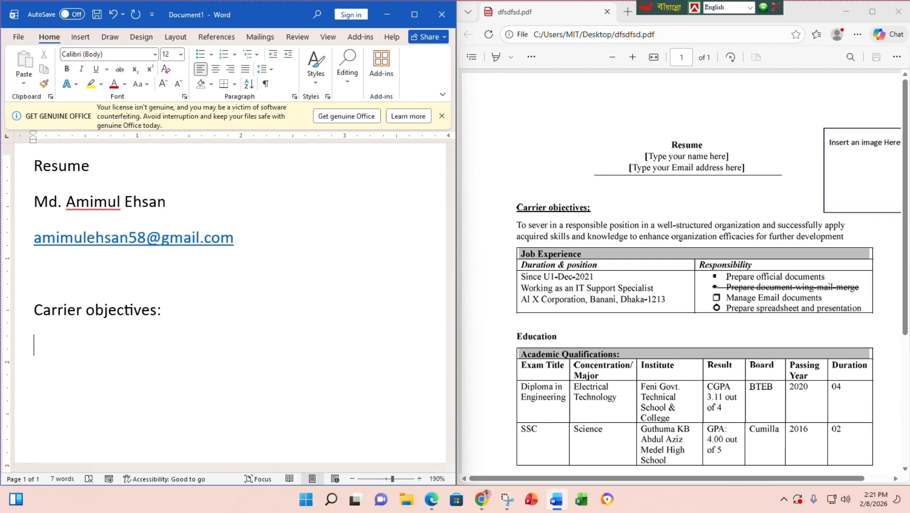
pyautogui.write('To a')
pyautogui.press('BackSpace')
pyautogui.write('sever in a')
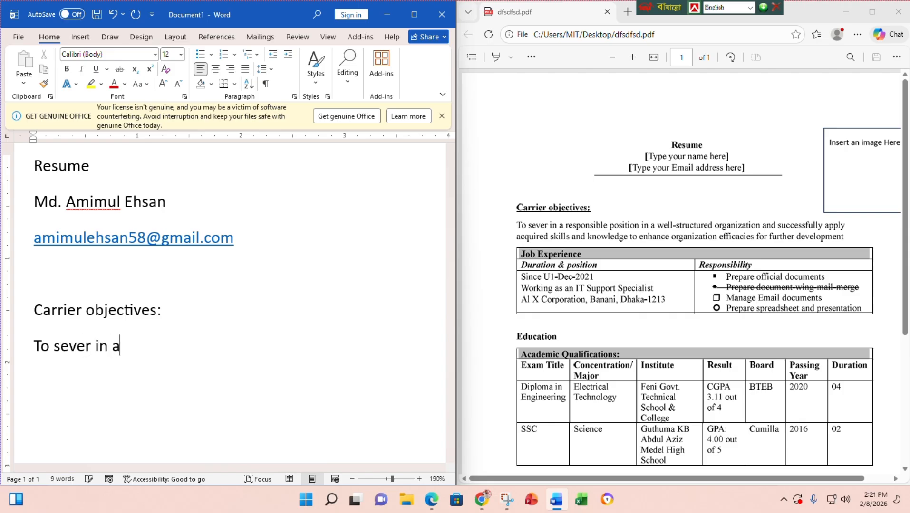
pyautogui.write(' pes')
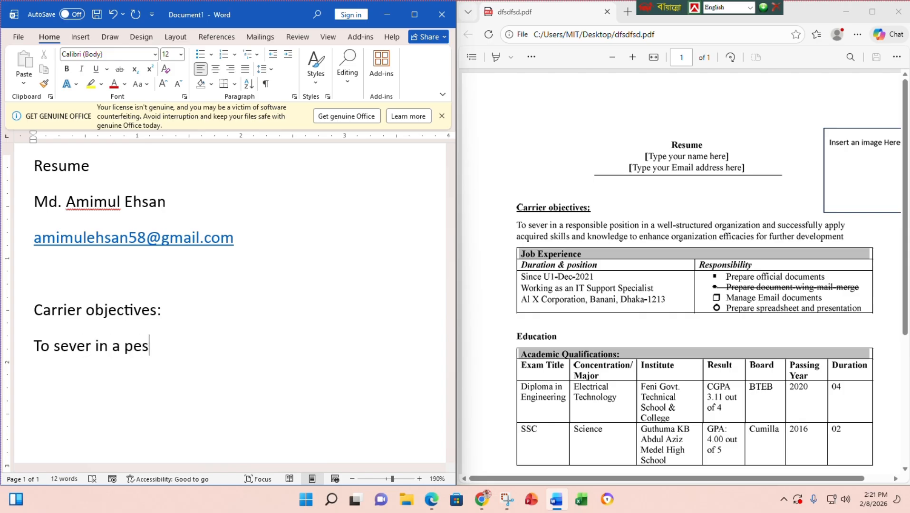
pyautogui.write('ponsible')
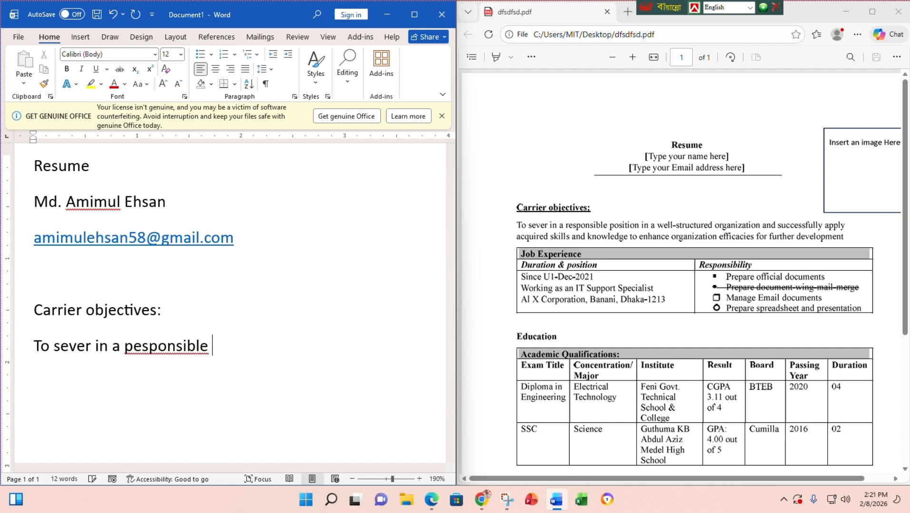
pyautogui.press('BackSpace')
pyautogui.press('BackSpace')
pyautogui.press('BackSpace')
pyautogui.press('BackSpace')
pyautogui.write('ble')
# - Correct 'pesponsible' to 'responsible' using the spelling suggestions
pyautogui.rightClick(188, 352)
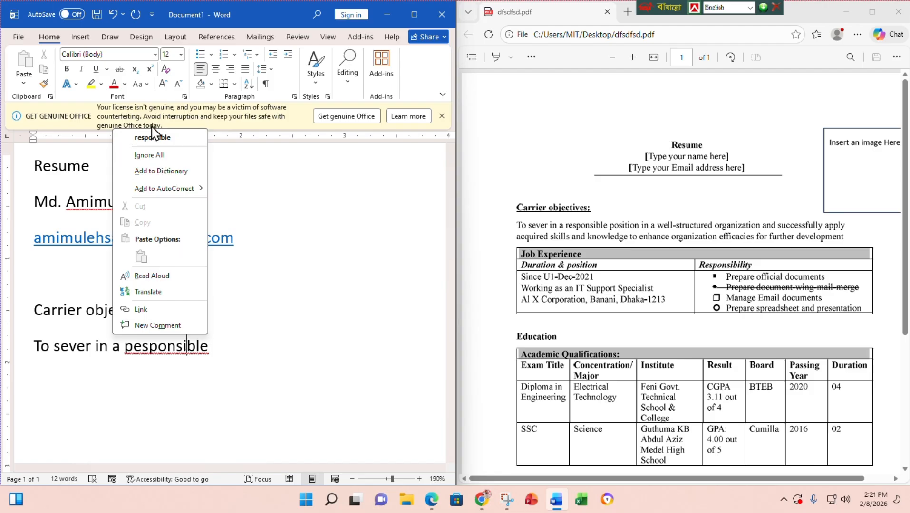
pyautogui.click(158, 139)
pyautogui.click(218, 349)
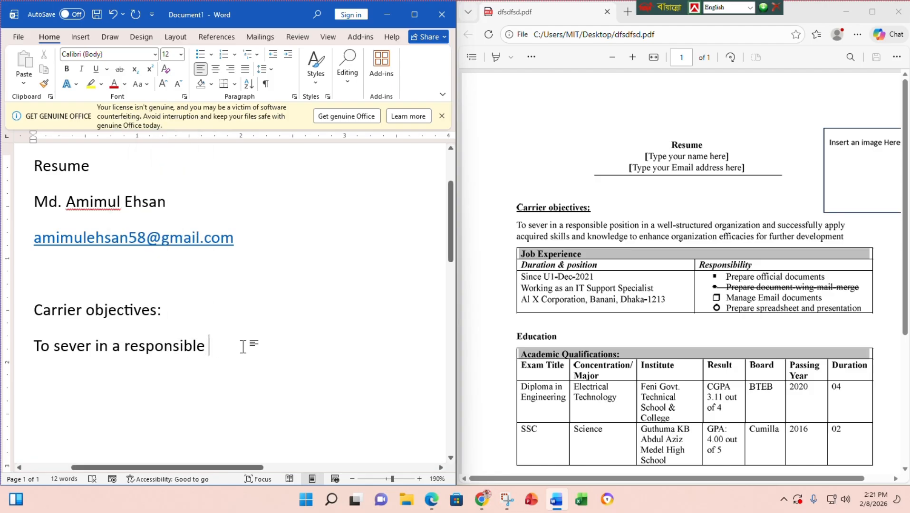
# - Continue the objective through 'acquired skills and knowledge to enhance organization efficacies for further development'
pyautogui.write('po')
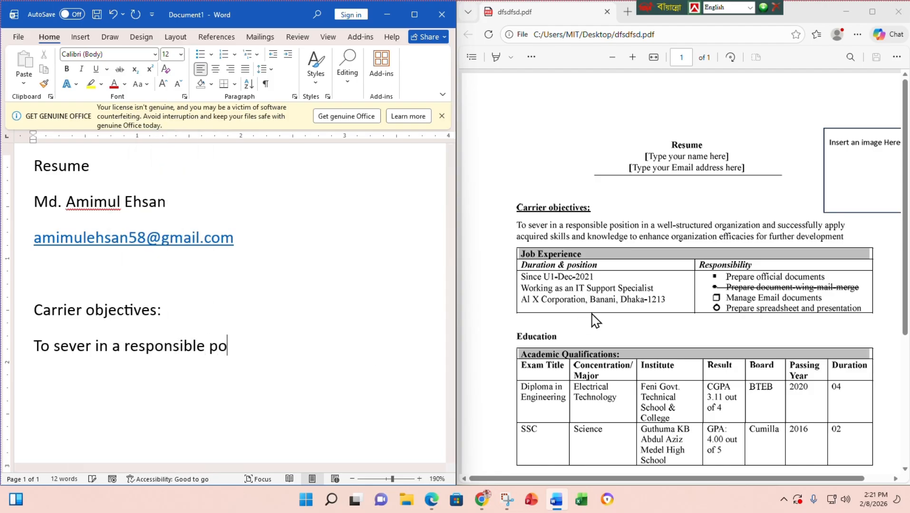
pyautogui.write('sition in')
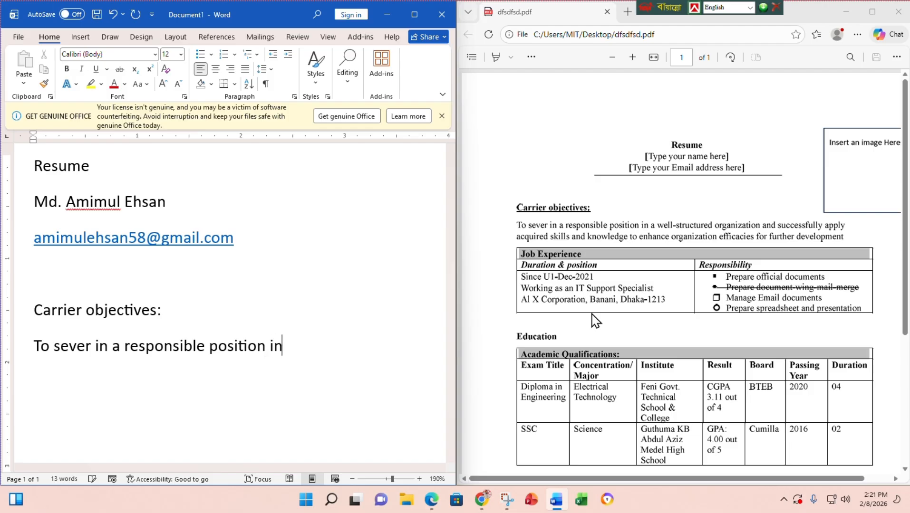
pyautogui.write(' a well-str')
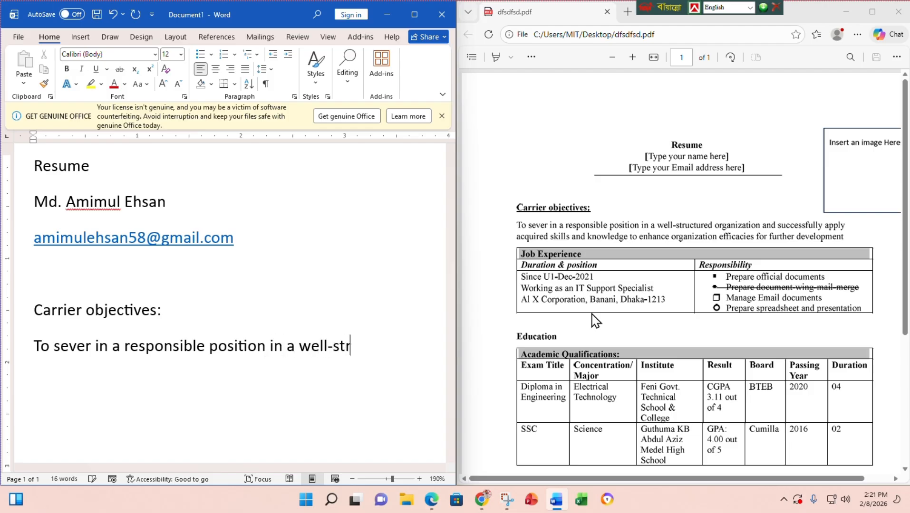
pyautogui.write('uctured ')
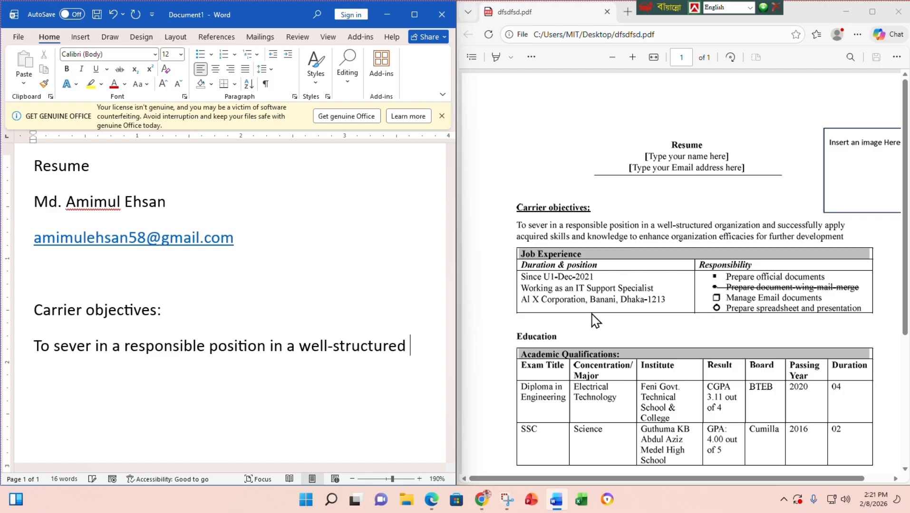
pyautogui.write('organi')
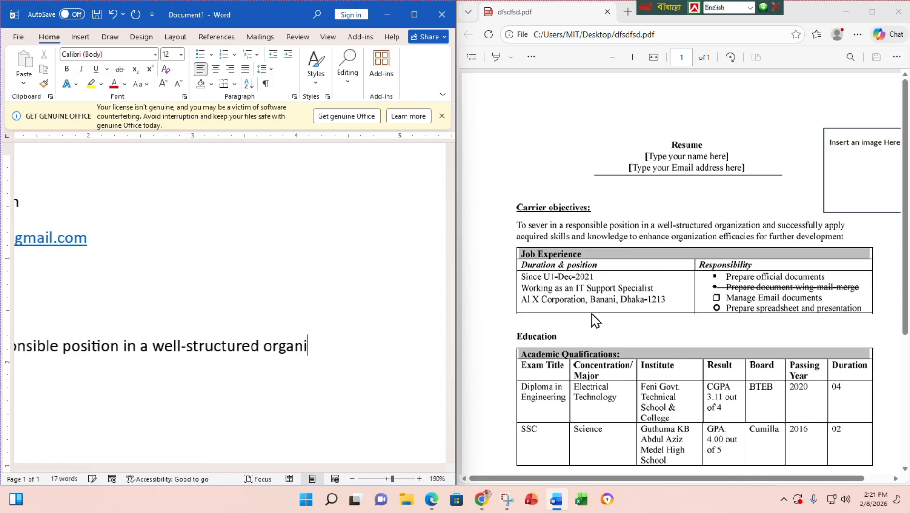
pyautogui.write('zation')
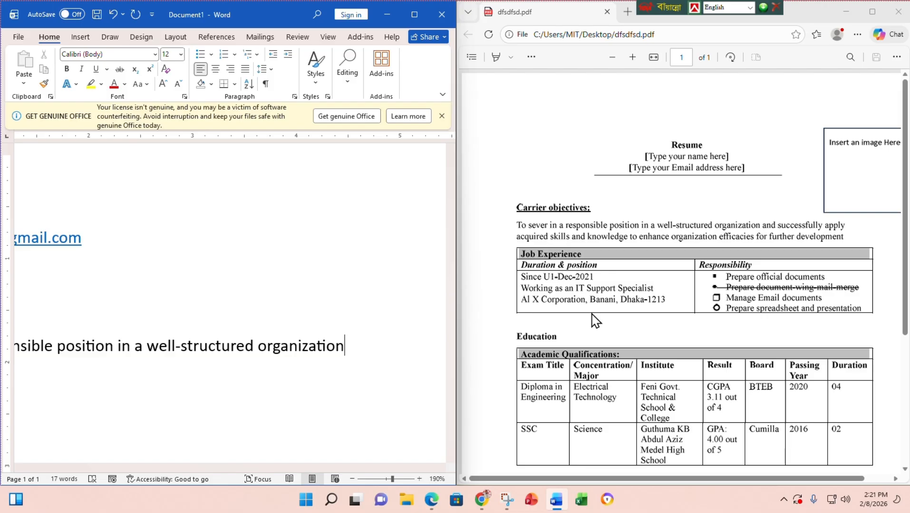
pyautogui.write(' and successfull')
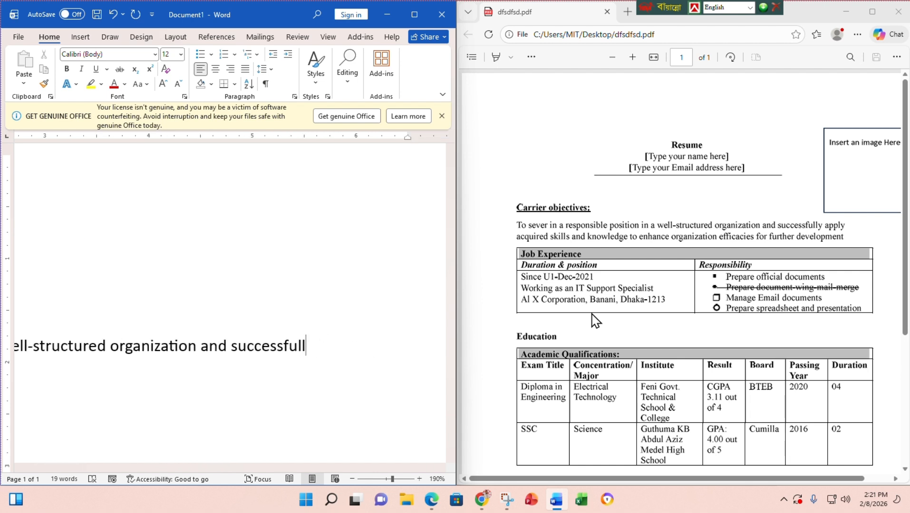
pyautogui.write('y apply ')
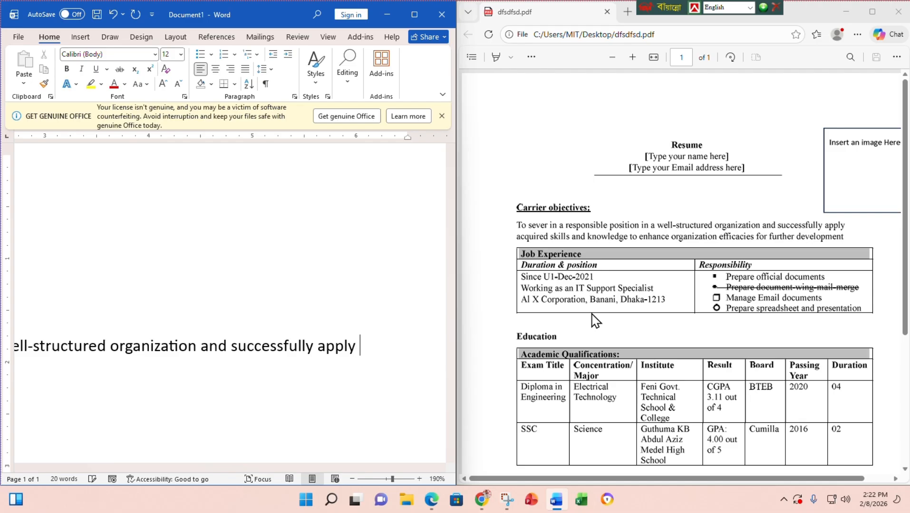
pyautogui.write('acquic')
pyautogui.press('BackSpace')
pyautogui.write('red')
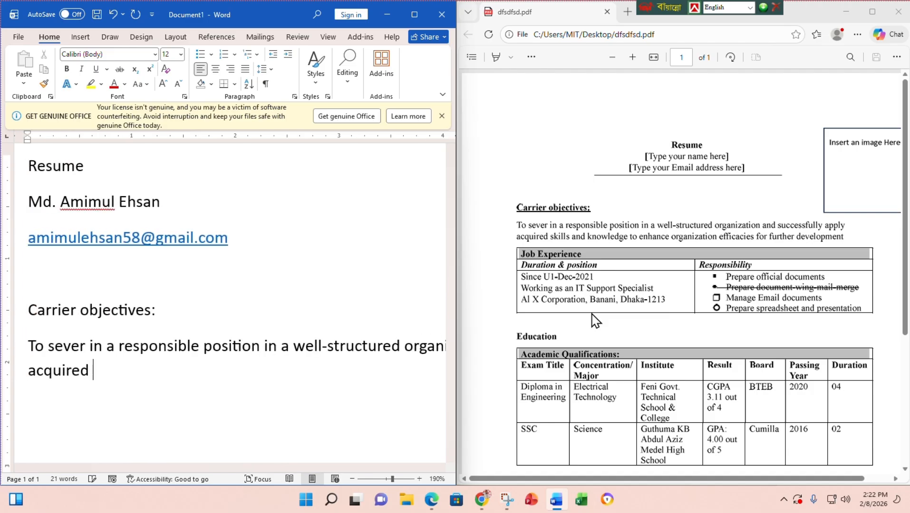
pyautogui.write(' skills and know')
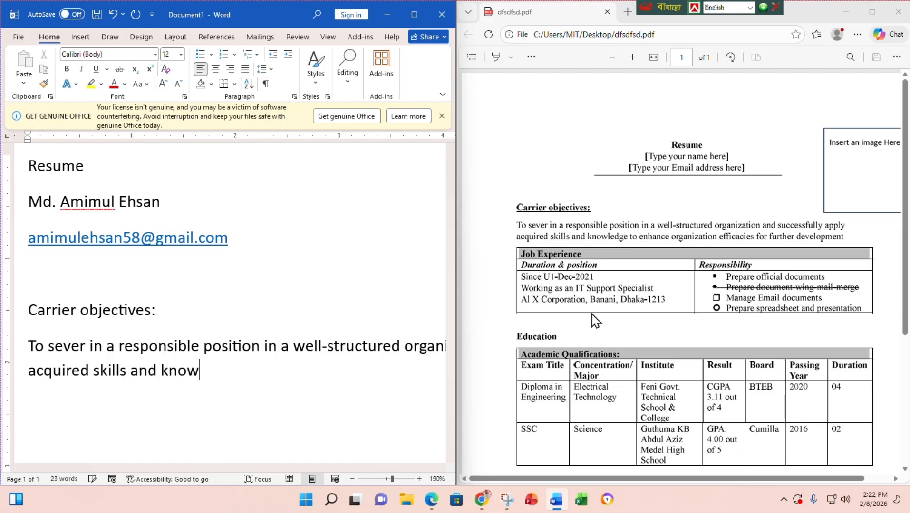
pyautogui.write('ledge ')
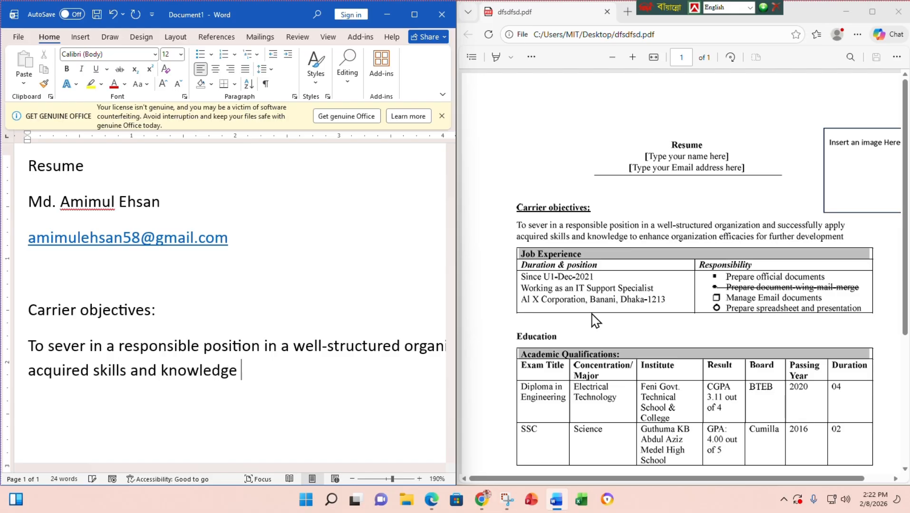
pyautogui.write('to enhance')
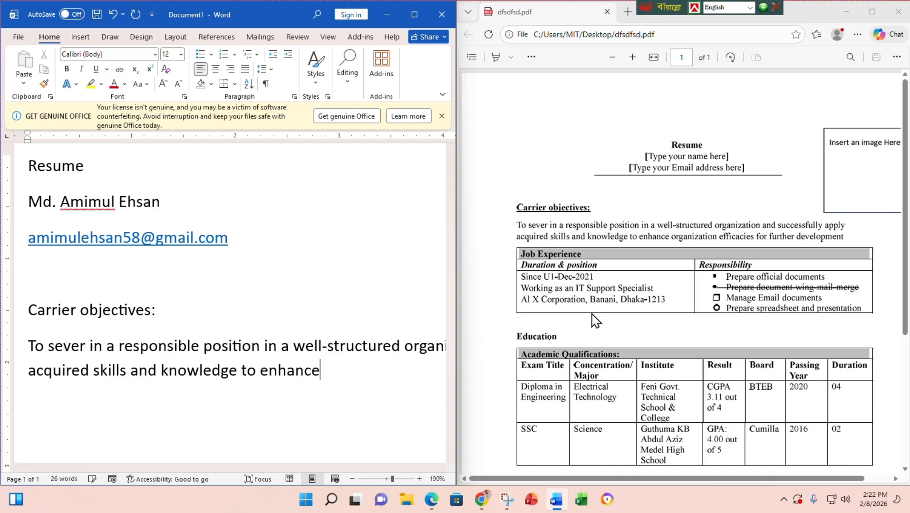
pyautogui.write(' orgn')
pyautogui.press('BackSpace')
pyautogui.write('anization ')
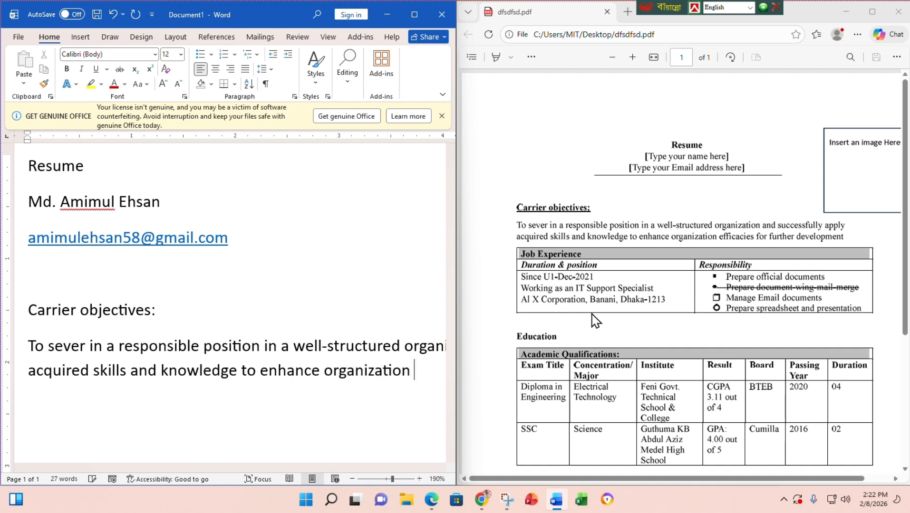
pyautogui.write('effica')
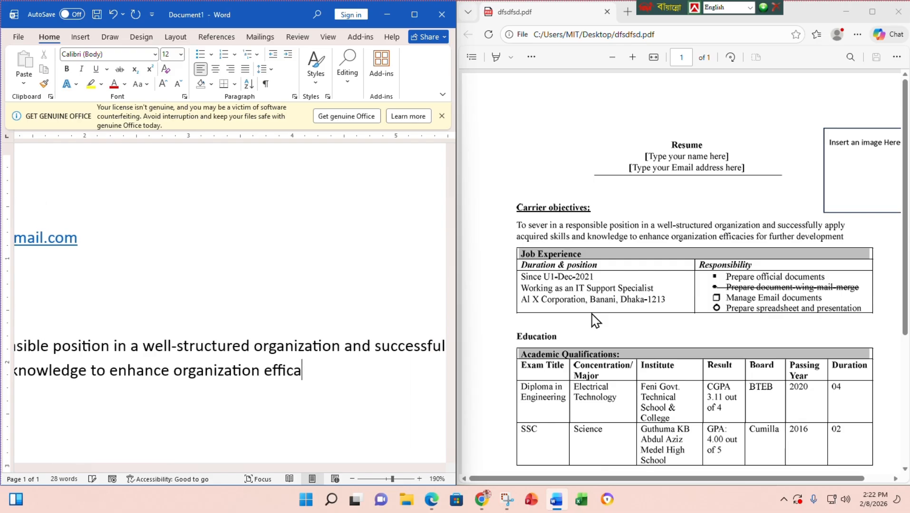
pyautogui.write('cies for f')
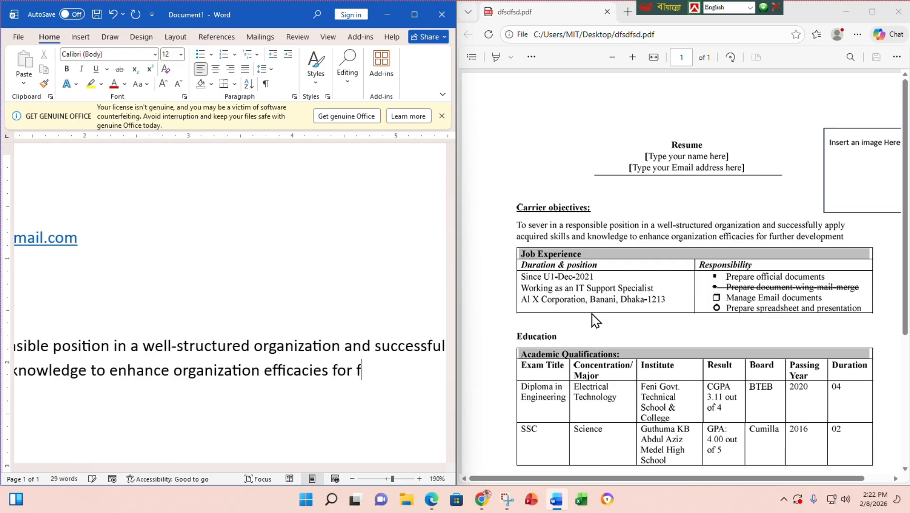
pyautogui.write('urther develop')
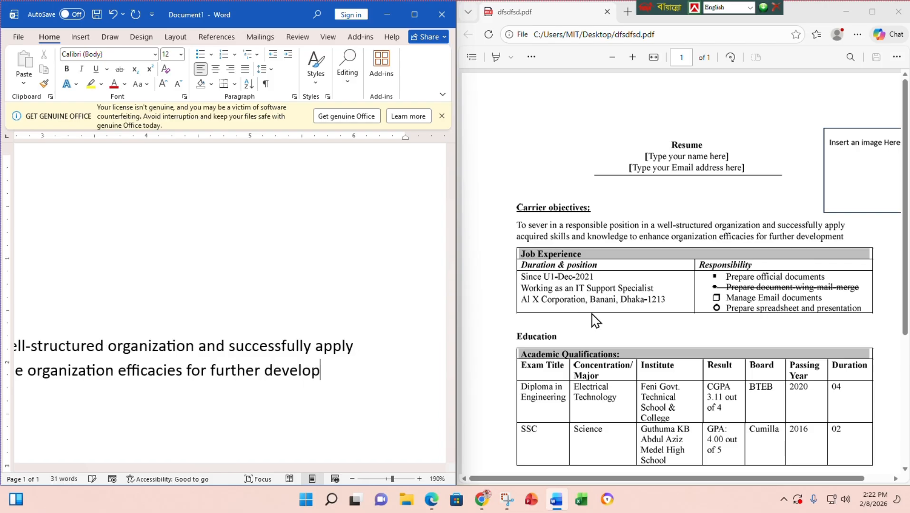
pyautogui.write('ment')
# - Release Word from the side-by-side snap layout and maximize it to full screen
pyautogui.moveTo(258, 13); pyautogui.dragTo(345, 122)
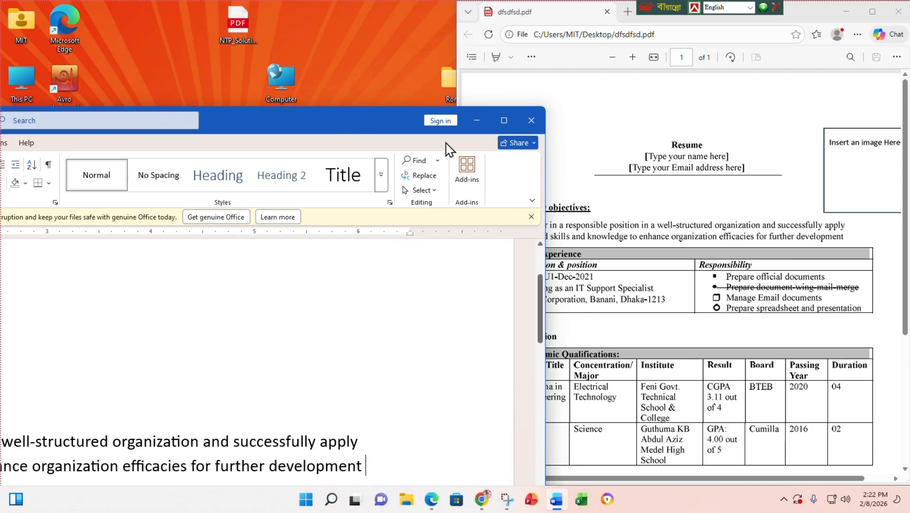
pyautogui.click(505, 123)
pyautogui.scroll(2, 777, 398)
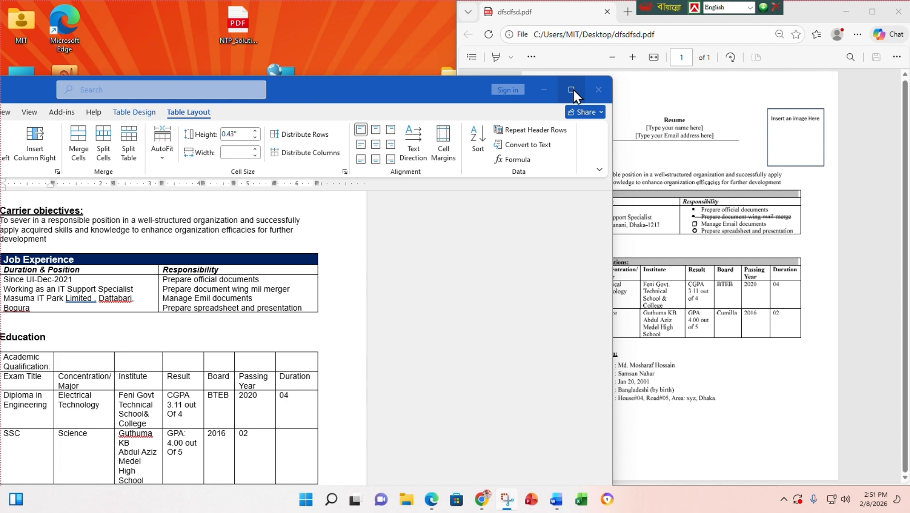
# - Snap Word back to the left and merge the Academic Qualification row into one cell
pyautogui.moveTo(572, 90)
pyautogui.click(530, 105)
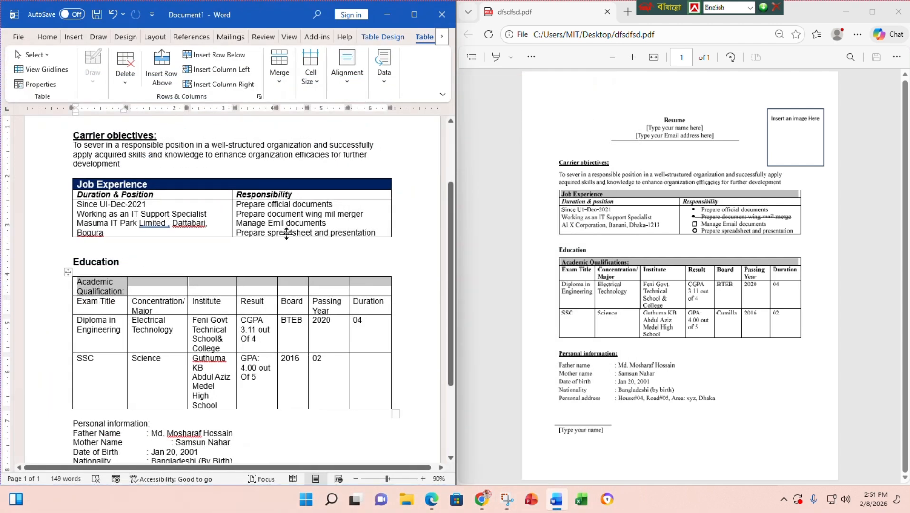
pyautogui.click(280, 71)
pyautogui.click(279, 124)
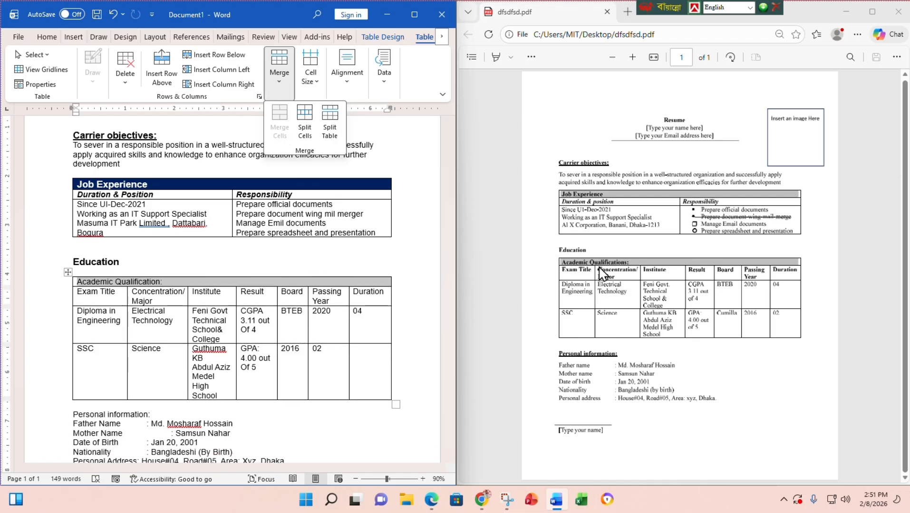
# - Make the Academic Qualification heading 14 pt bold with dark navy shading
pyautogui.click(45, 36)
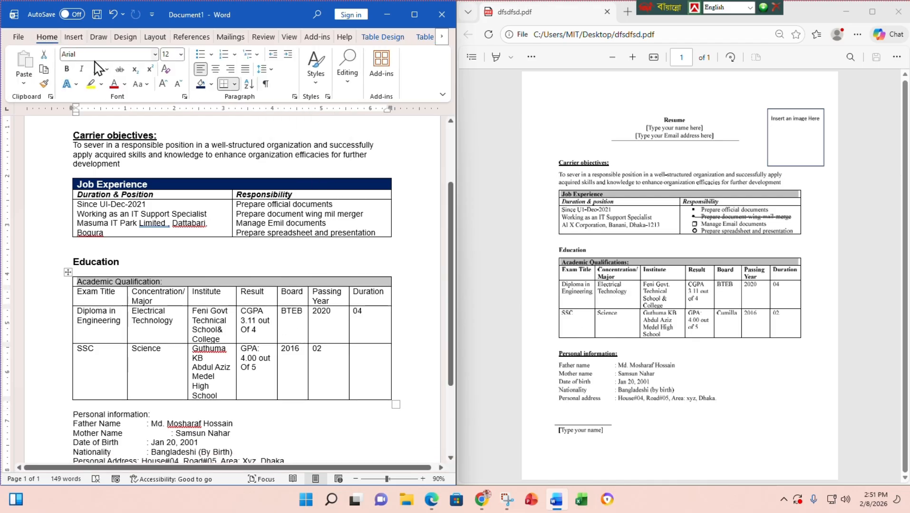
pyautogui.click(181, 55)
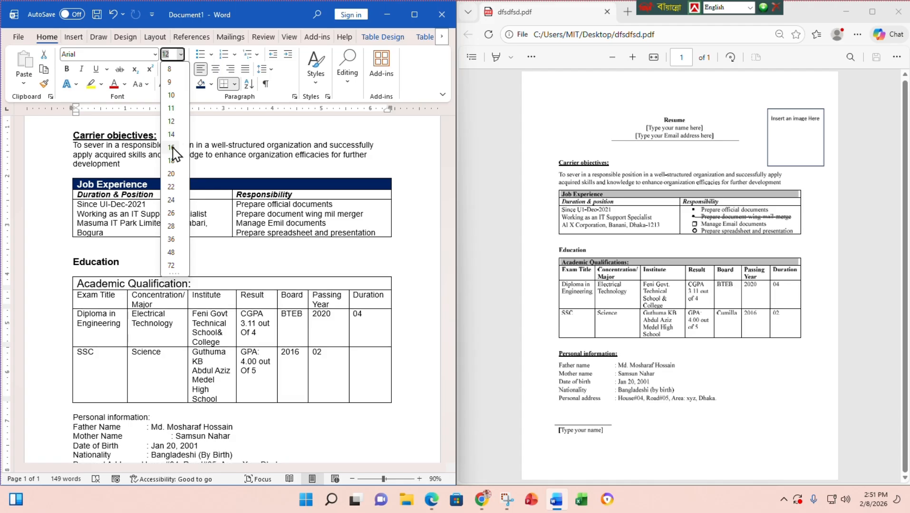
pyautogui.click(171, 135)
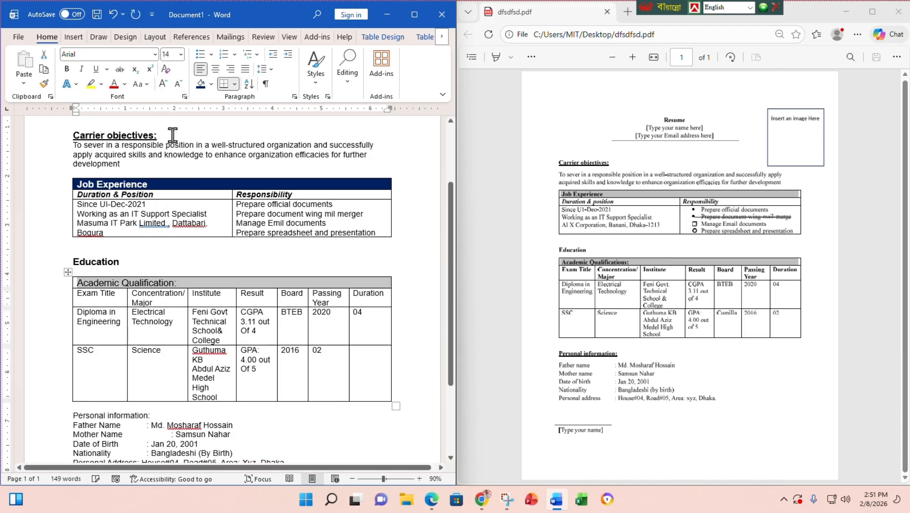
pyautogui.click(67, 69)
pyautogui.click(201, 85)
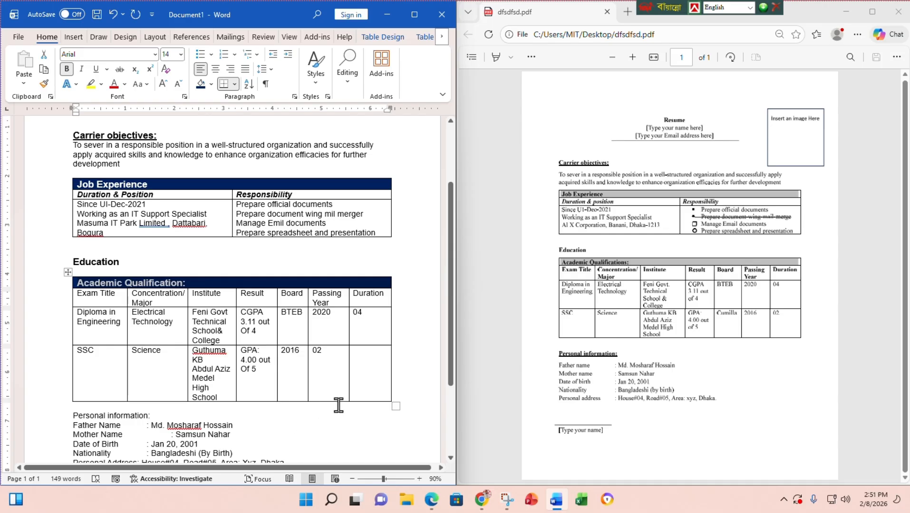
# - Bold the Exam Title to Duration column headings
pyautogui.moveTo(387, 297); pyautogui.dragTo(100, 295)
pyautogui.click(67, 69)
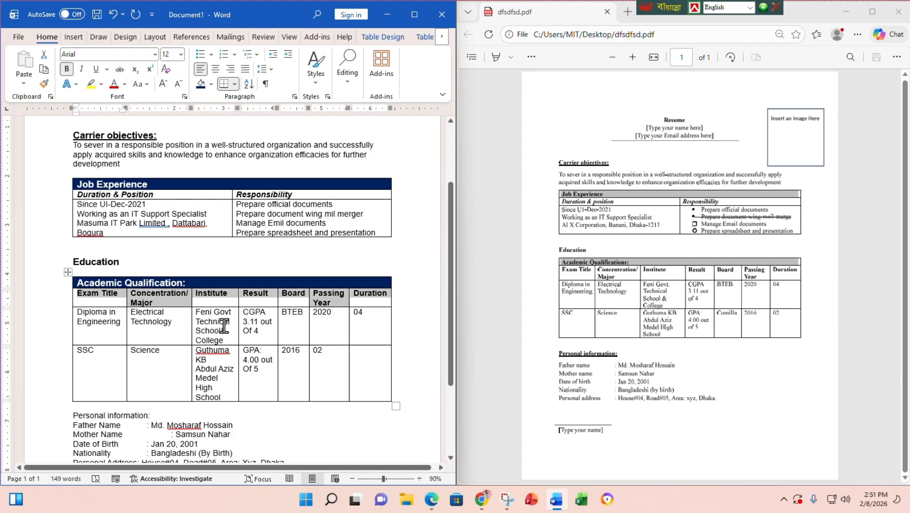
pyautogui.scroll(-5, 224, 326)
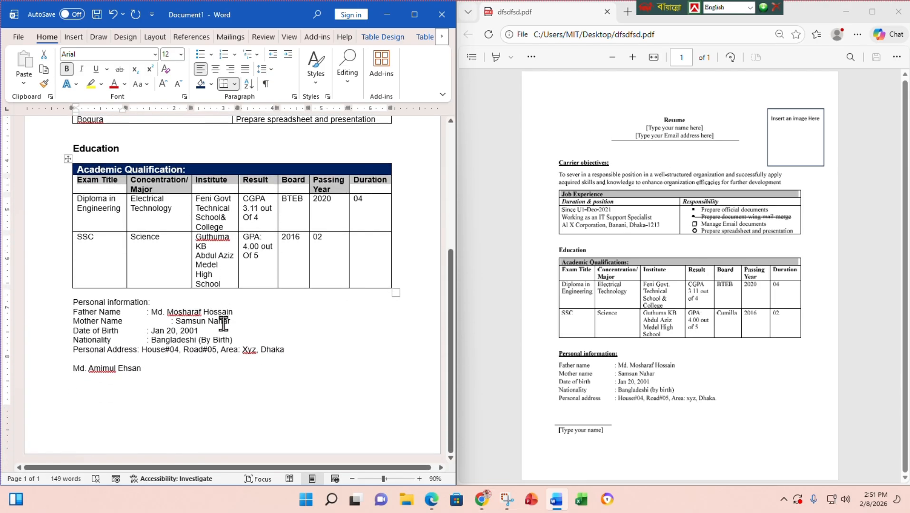
# - Capitalise 'Information' in the Personal information heading
pyautogui.moveTo(155, 302); pyautogui.dragTo(77, 302)
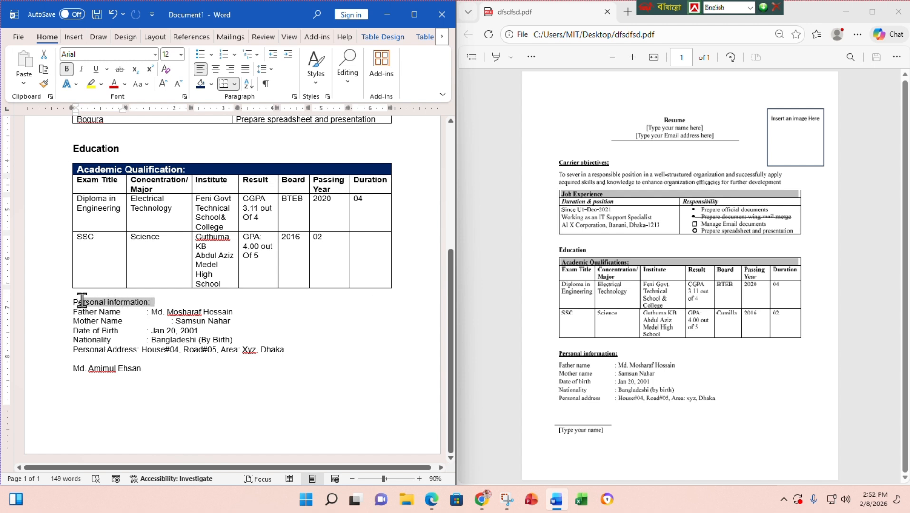
pyautogui.click(108, 302)
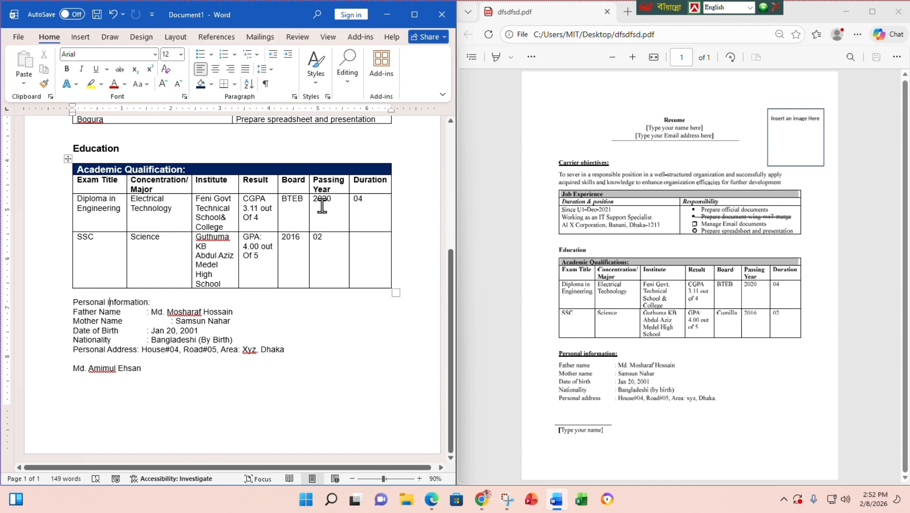
pyautogui.press('Delete')
# - Make the 'Personal Information:' heading 14 pt, bold and underlined
pyautogui.moveTo(161, 298); pyautogui.dragTo(127, 298)
pyautogui.click(126, 298)
pyautogui.moveTo(156, 303); pyautogui.dragTo(88, 305)
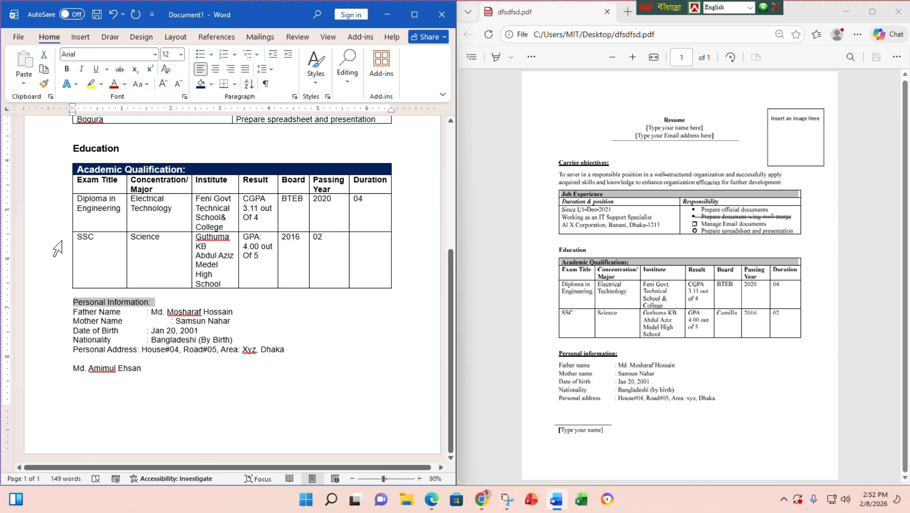
pyautogui.click(181, 54)
pyautogui.click(170, 134)
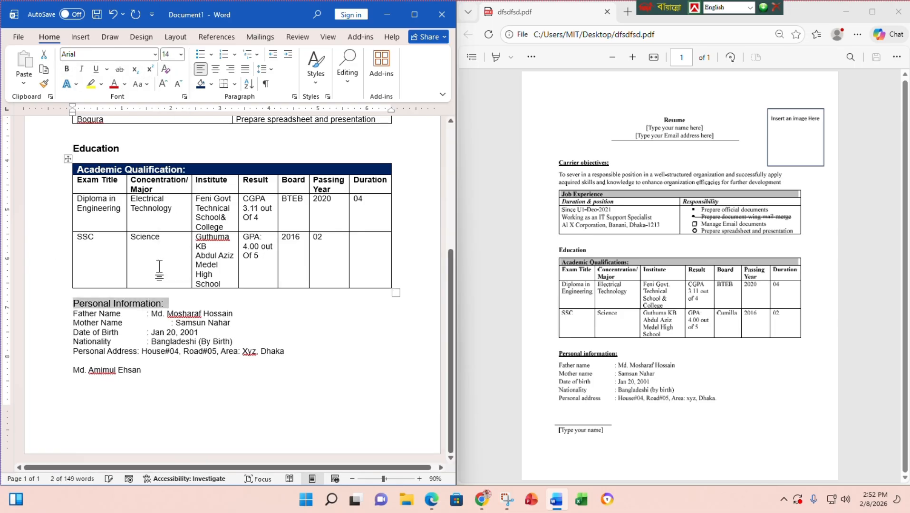
pyautogui.click(66, 69)
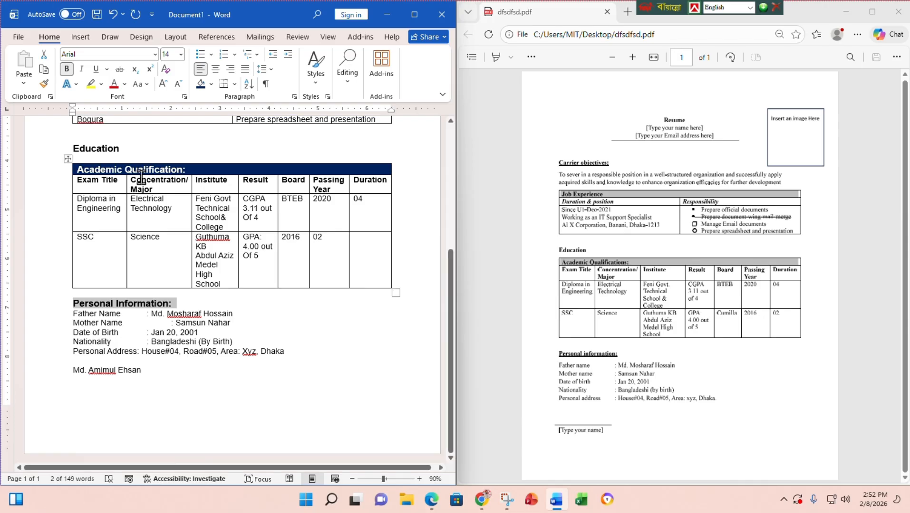
pyautogui.click(95, 69)
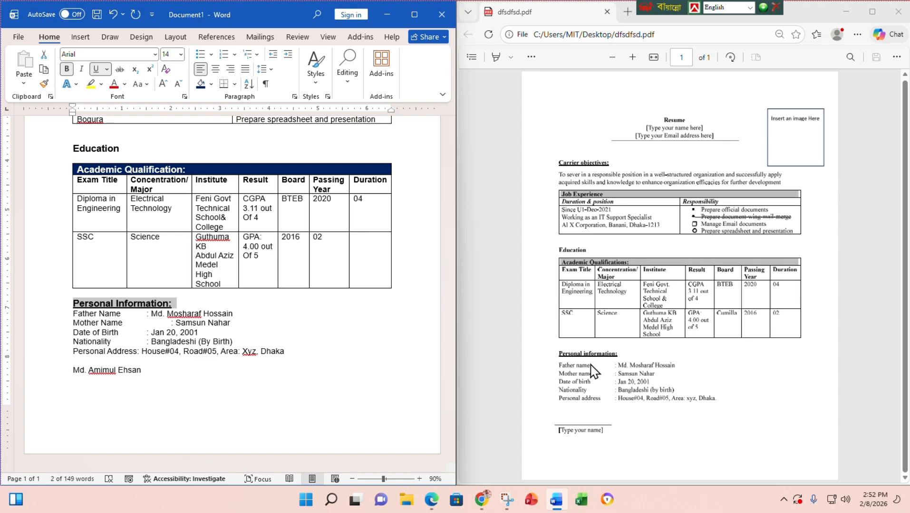
# - Add a blank line under the heading and align the Mother Name and Personal Address colons
pyautogui.click(185, 307)
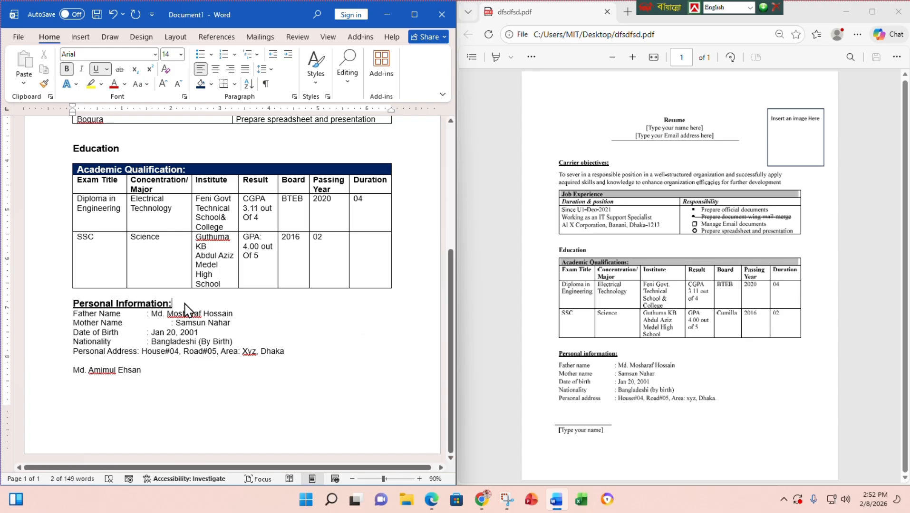
pyautogui.press('Return')
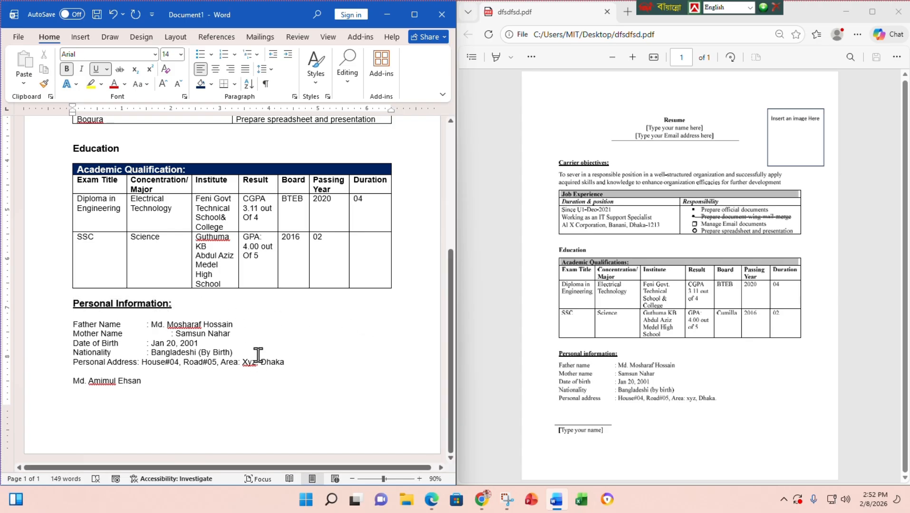
pyautogui.click(170, 333)
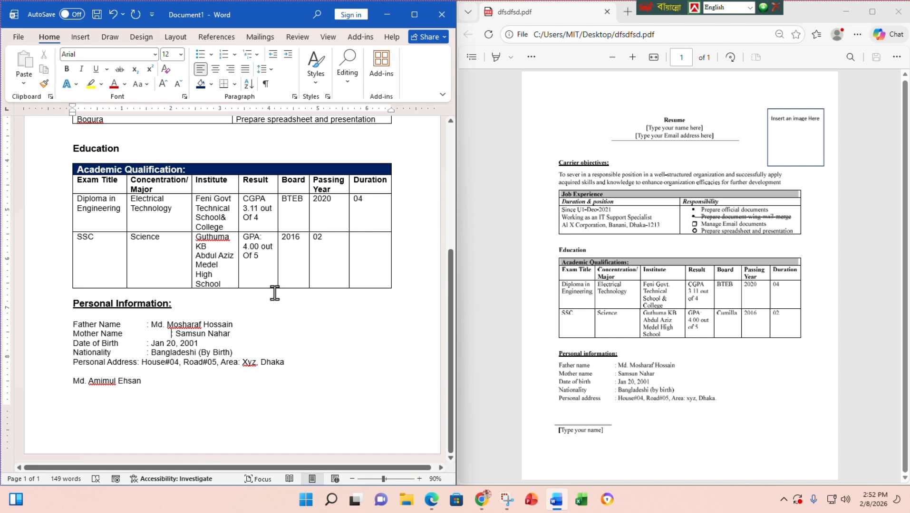
pyautogui.press('BackSpace')
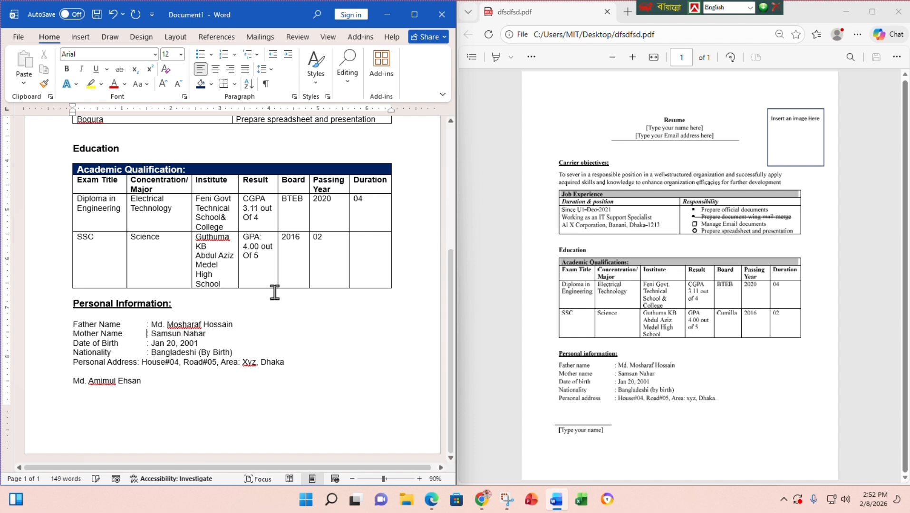
pyautogui.click(137, 363)
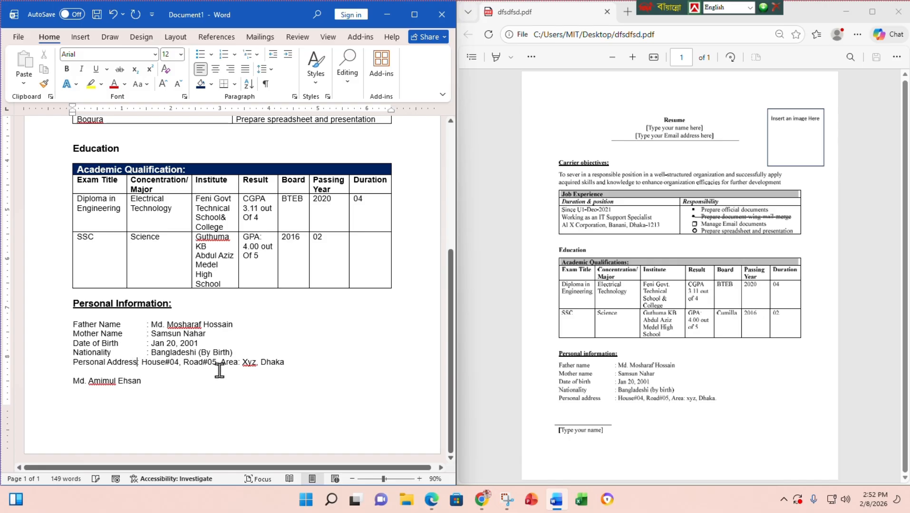
pyautogui.press('Tab')
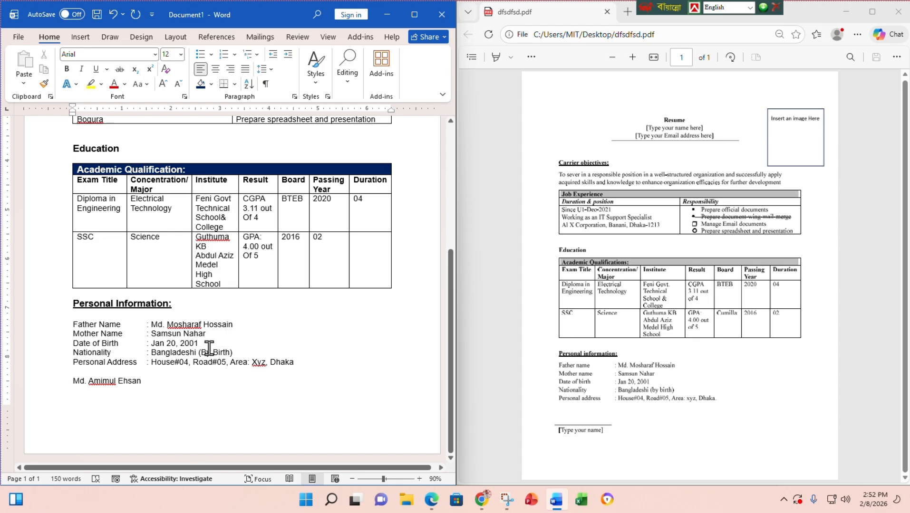
# - Unsnap the Word window from the split layout and maximize it to fill the screen
pyautogui.keyDown('ctrl'); pyautogui.scroll(3, 184, 346); pyautogui.keyUp('ctrl')
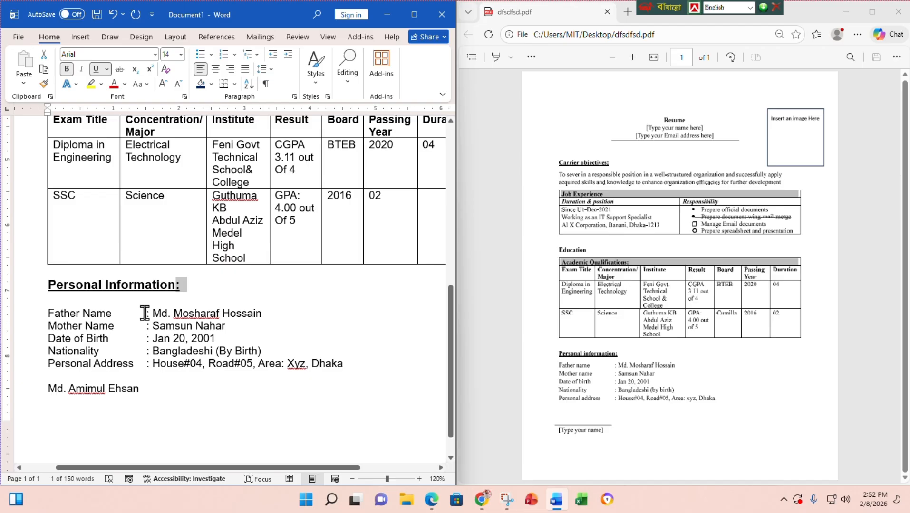
pyautogui.moveTo(145, 313); pyautogui.dragTo(273, 377)
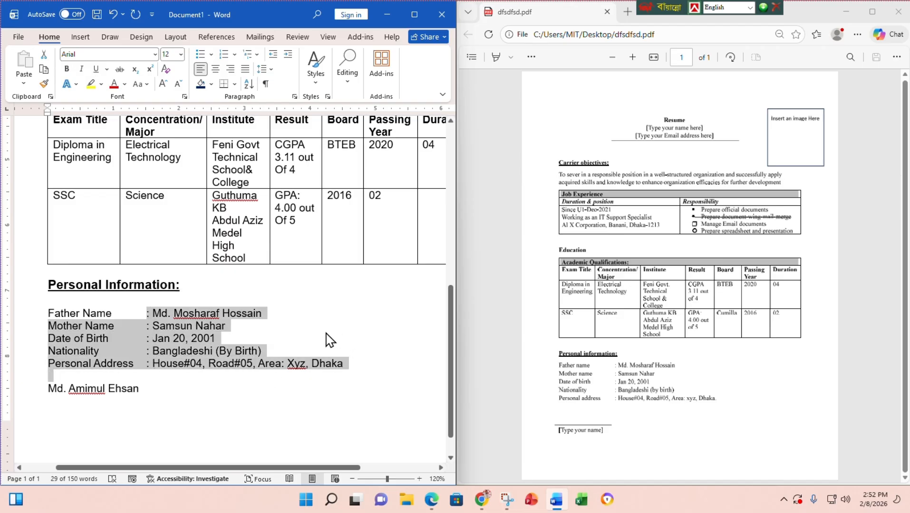
pyautogui.click(223, 338)
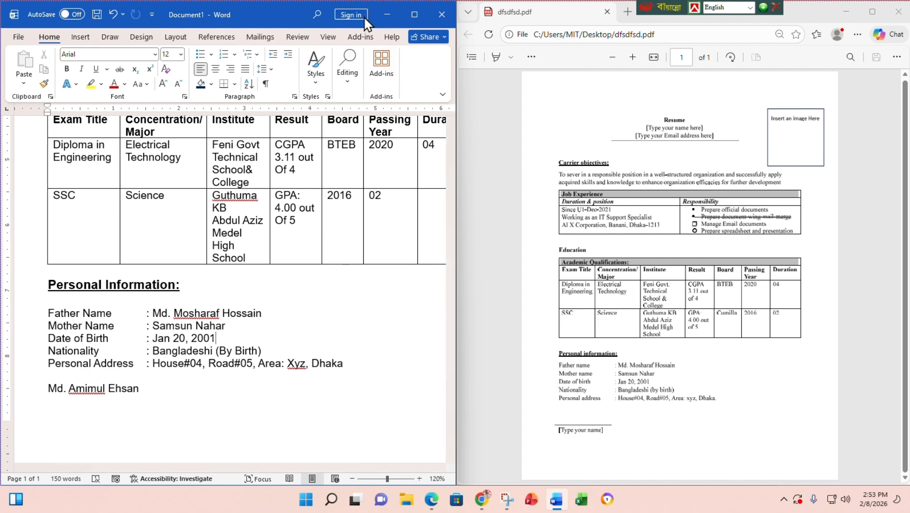
pyautogui.moveTo(280, 17); pyautogui.dragTo(298, 102)
pyautogui.click(432, 110)
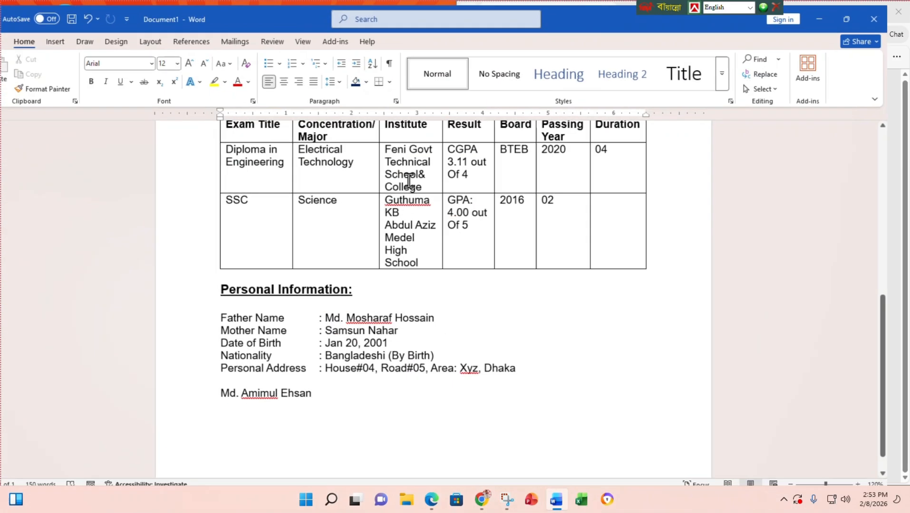
# - Adjust the ruler indent markers for the five selected personal information lines
pyautogui.scroll(2, 420, 337)
pyautogui.scroll(-1, 493, 392)
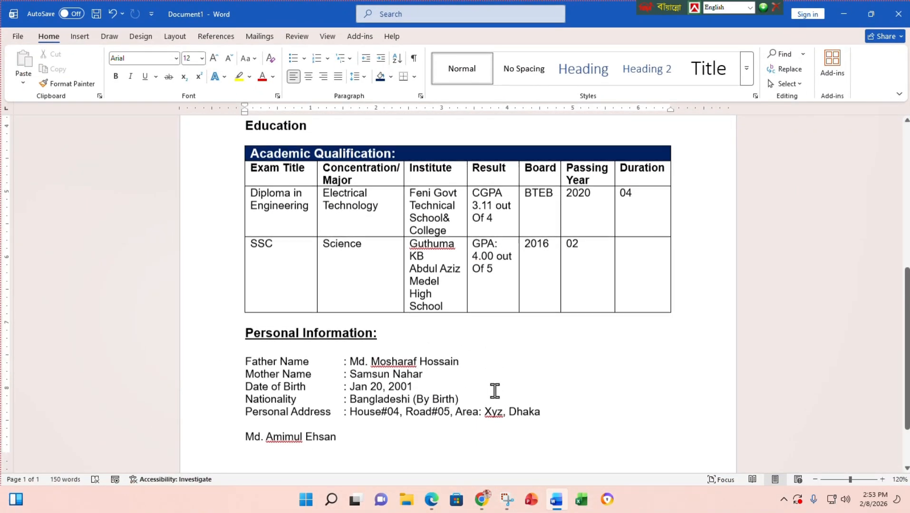
pyautogui.moveTo(546, 396); pyautogui.dragTo(245, 340)
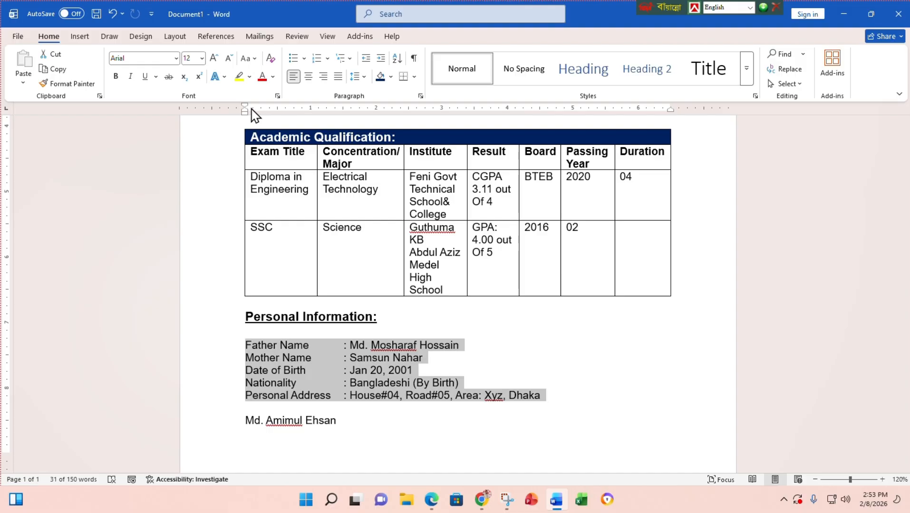
pyautogui.moveTo(246, 106)
pyautogui.mouseDown()
pyautogui.moveTo(270, 114)
pyautogui.moveTo(237, 119)
pyautogui.moveTo(247, 127)
pyautogui.moveTo(256, 113)
pyautogui.moveTo(251, 121)
pyautogui.moveTo(246, 112)
pyautogui.mouseUp()
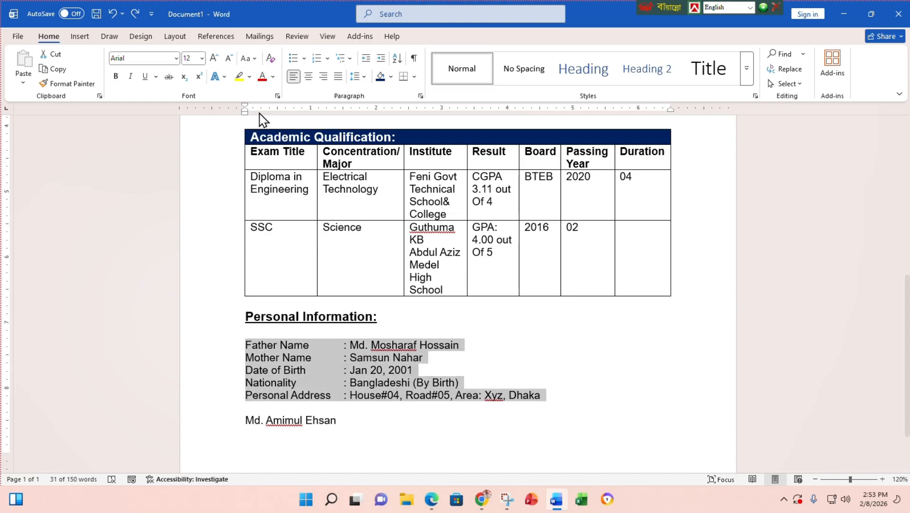
pyautogui.moveTo(246, 106)
pyautogui.mouseDown()
pyautogui.moveTo(292, 118)
pyautogui.moveTo(244, 115)
pyautogui.moveTo(377, 152)
pyautogui.mouseUp()
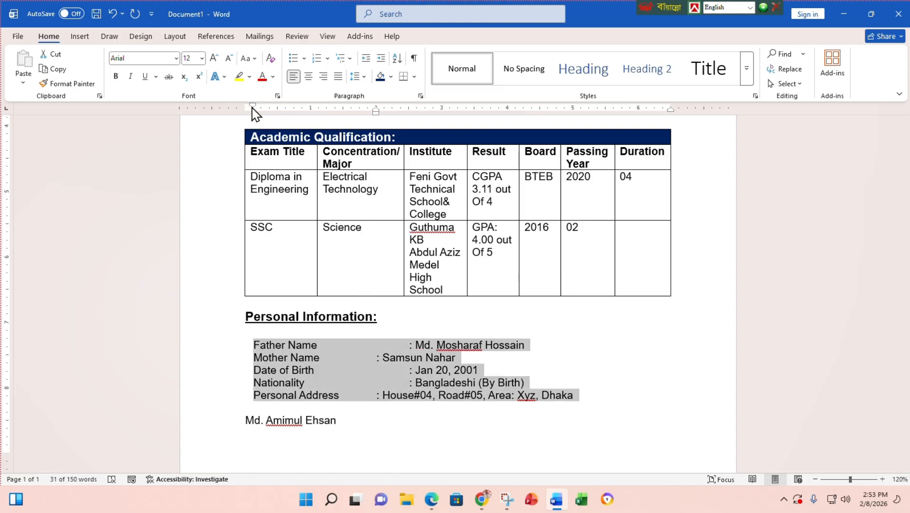
pyautogui.moveTo(252, 111); pyautogui.dragTo(245, 113)
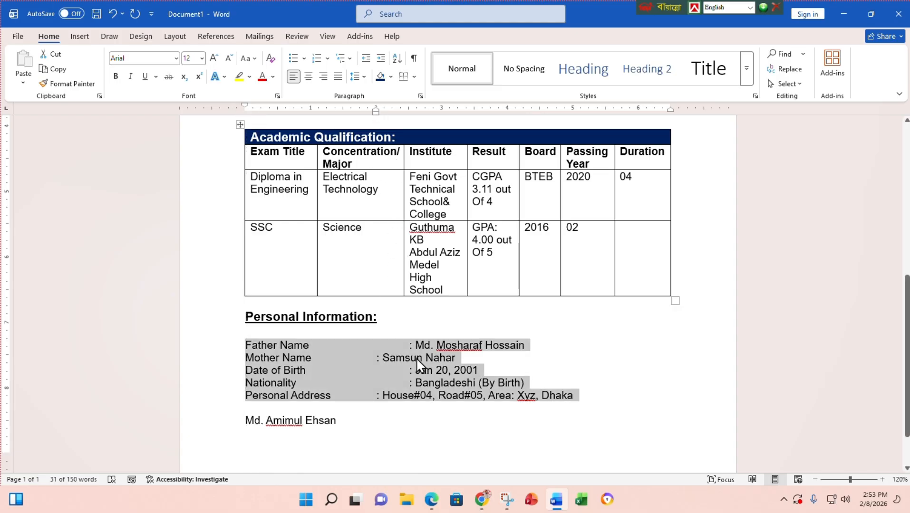
# - Remove extra tabs on the Father Name, Date of Birth and Nationality lines so colons align
pyautogui.click(408, 345)
pyautogui.press('BackSpace')
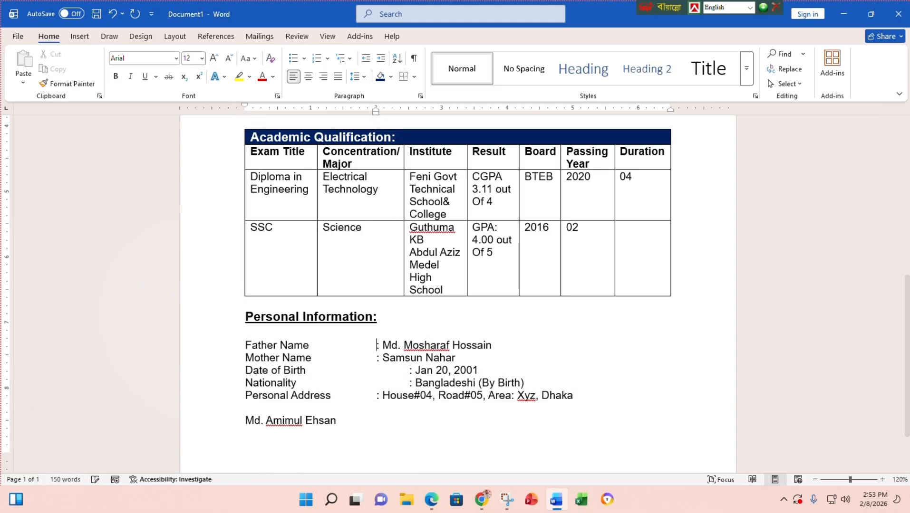
pyautogui.click(409, 371)
pyautogui.press('BackSpace')
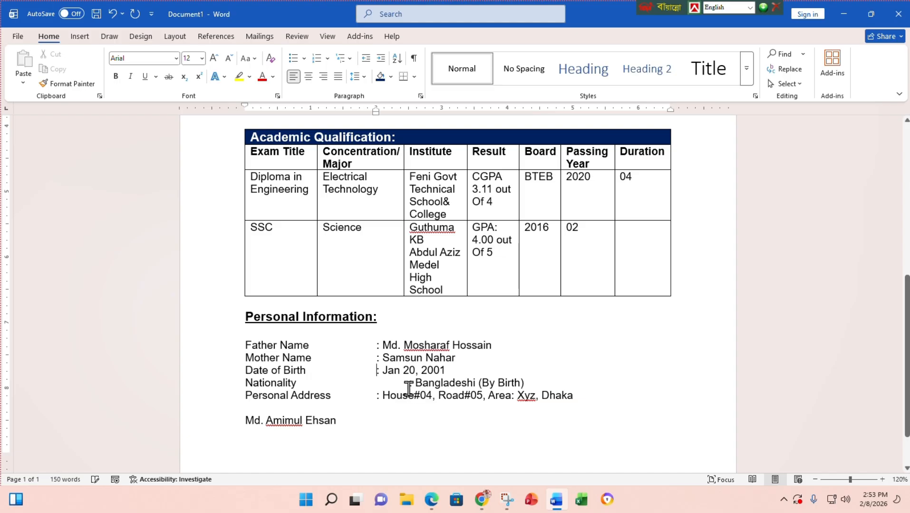
pyautogui.click(407, 384)
pyautogui.press('BackSpace')
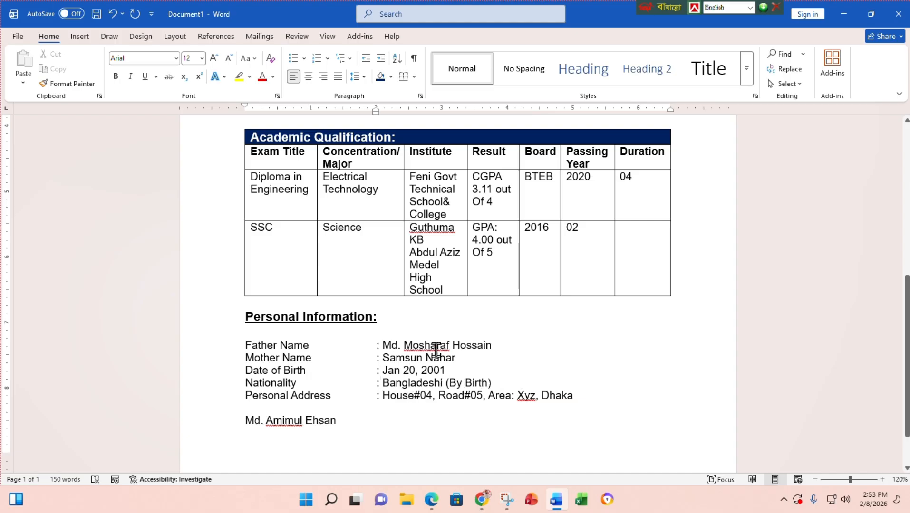
pyautogui.scroll(-1, 422, 357)
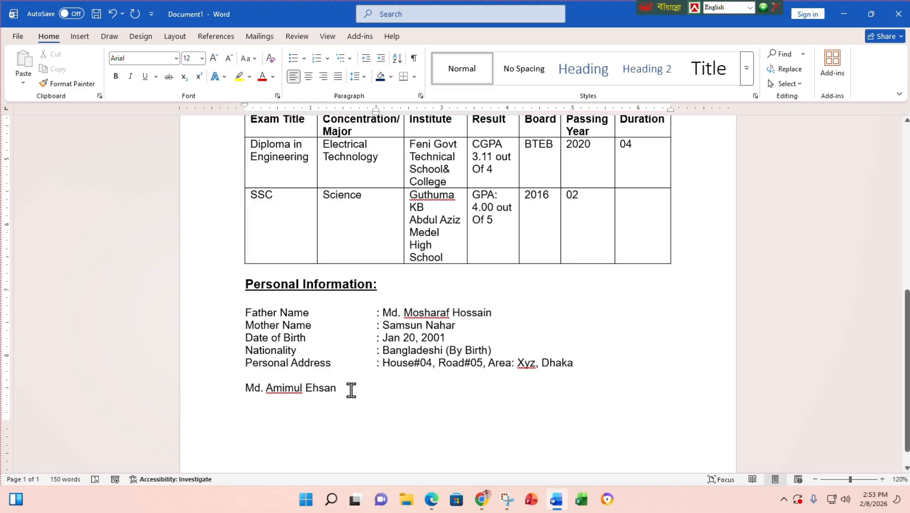
# - Add two blank lines above the signature name and make the name bold
pyautogui.click(243, 387)
pyautogui.press('Return')
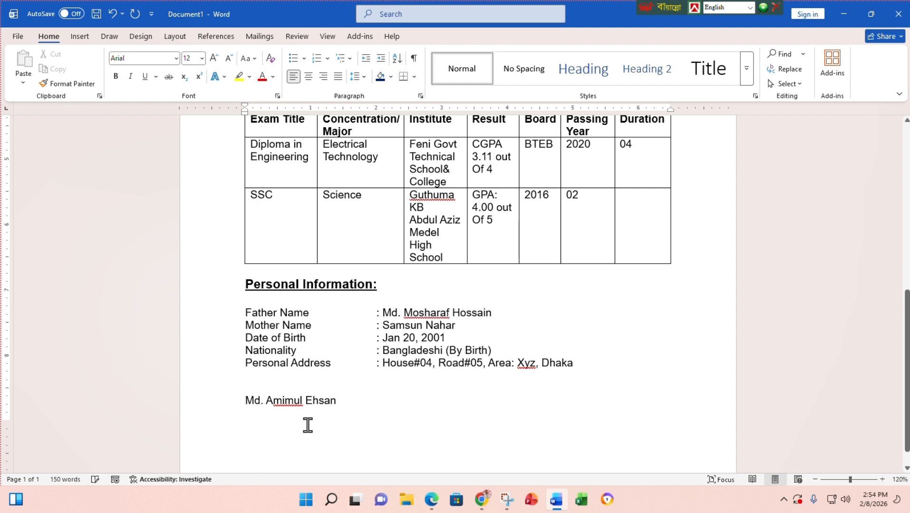
pyautogui.press('Return')
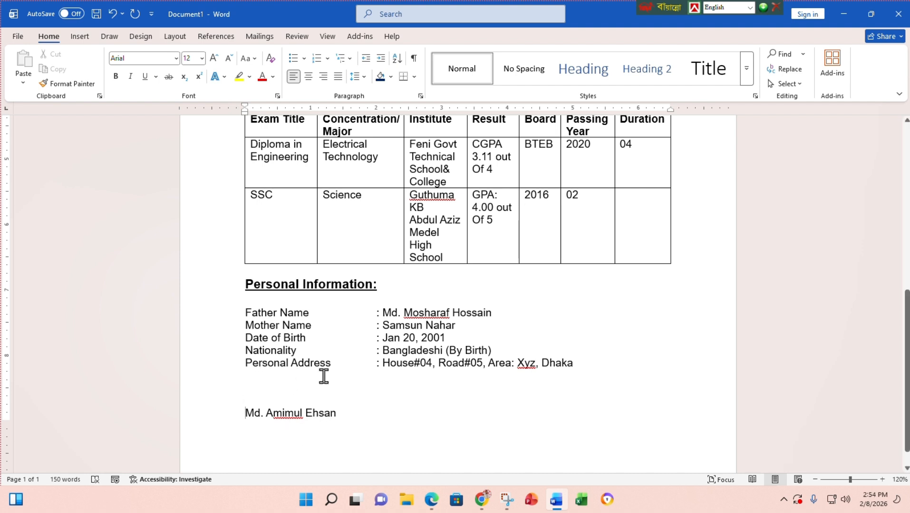
pyautogui.scroll(-1, 371, 364)
pyautogui.press('Return')
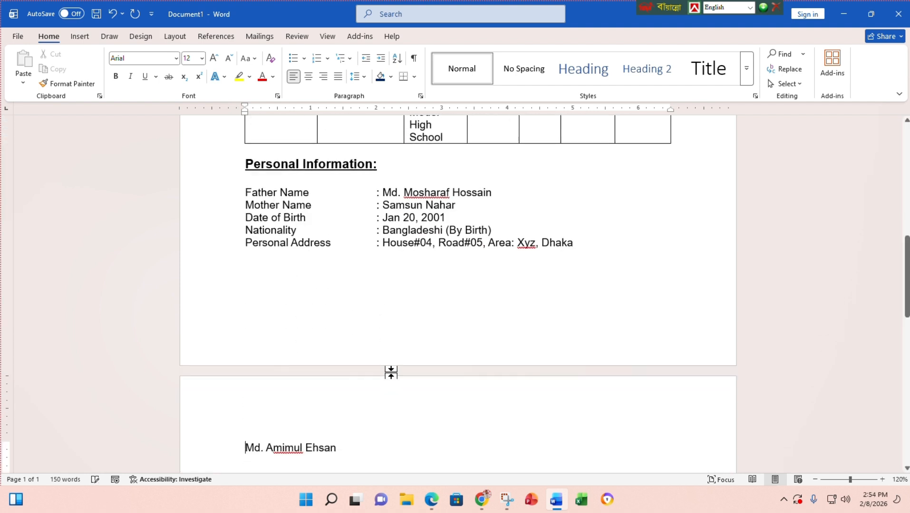
pyautogui.press('BackSpace')
pyautogui.press('BackSpace')
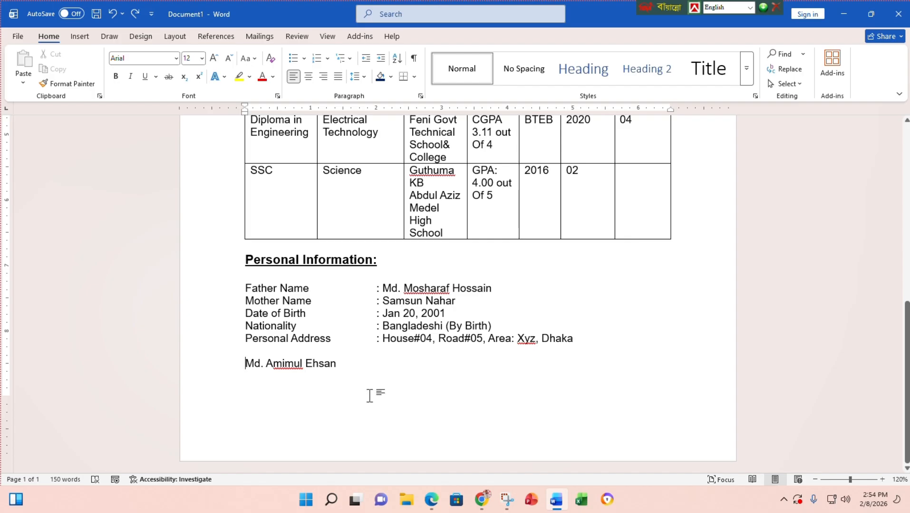
pyautogui.press('Return')
pyautogui.press('Return')
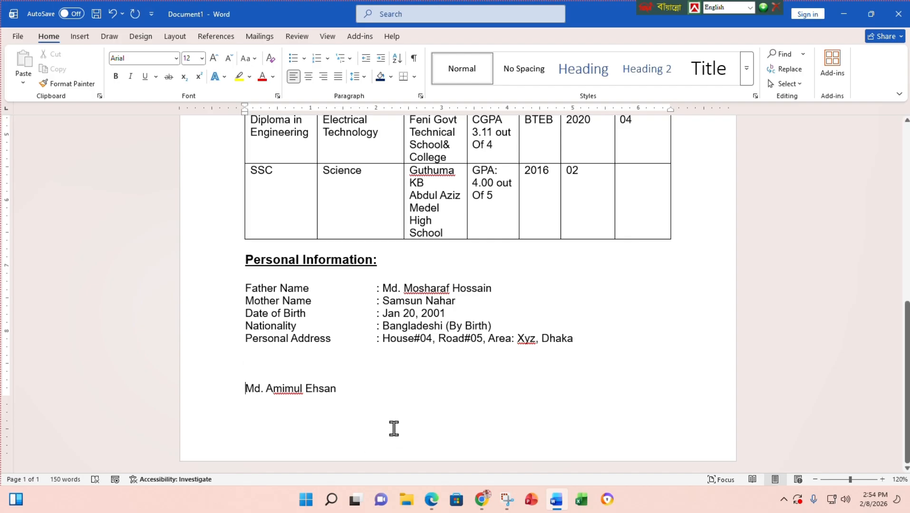
pyautogui.moveTo(344, 389); pyautogui.dragTo(247, 391)
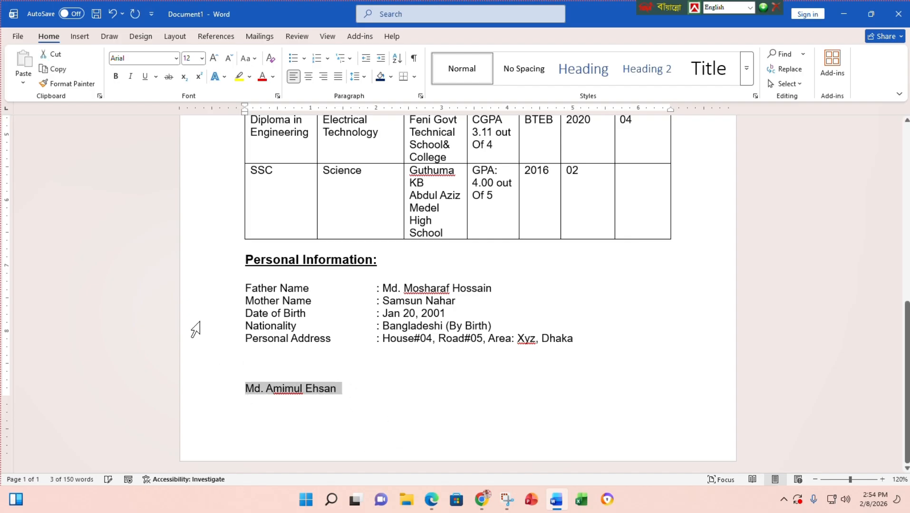
pyautogui.click(116, 77)
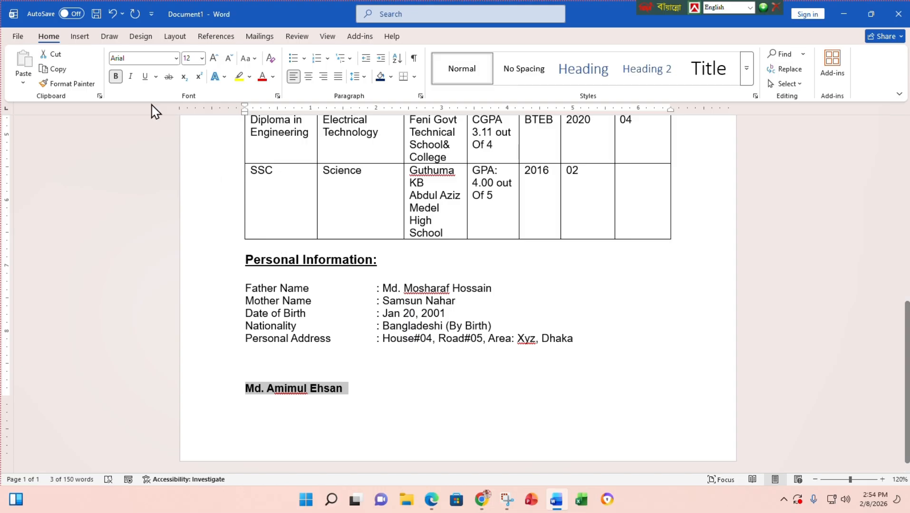
# - Draw a black horizontal signature line just above the signature name
pyautogui.click(80, 36)
pyautogui.click(168, 76)
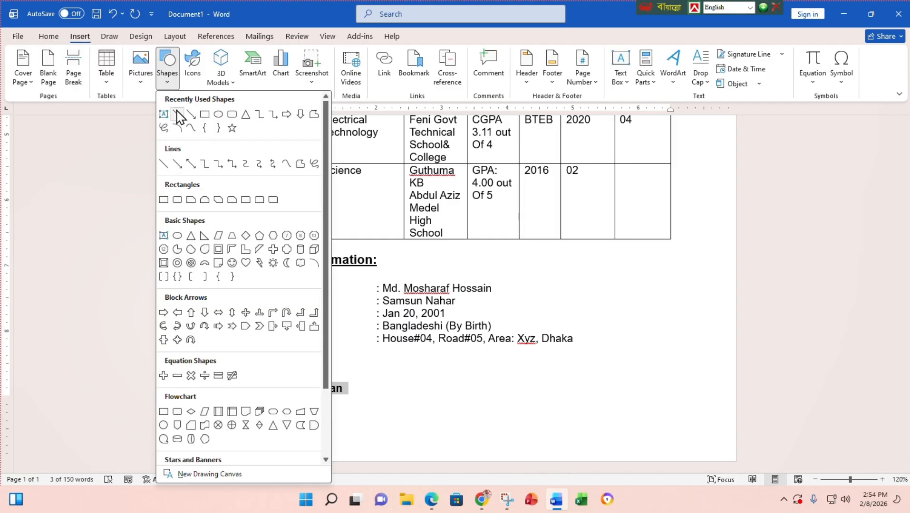
pyautogui.click(178, 115)
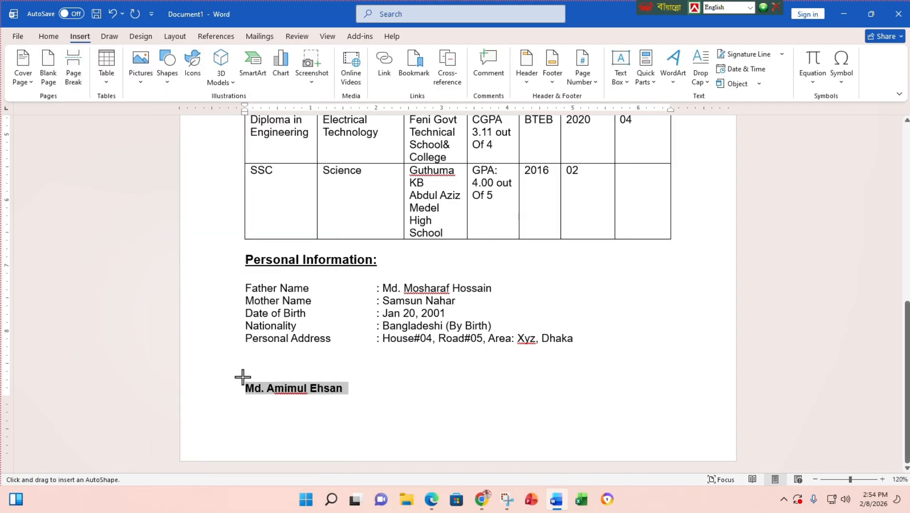
pyautogui.moveTo(245, 377); pyautogui.dragTo(348, 377)
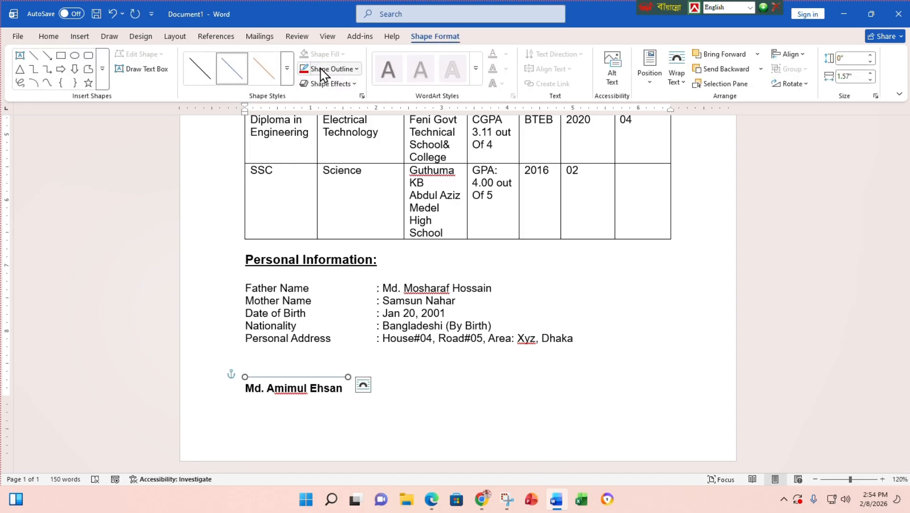
pyautogui.click(323, 70)
pyautogui.click(318, 128)
pyautogui.scroll(1, 428, 380)
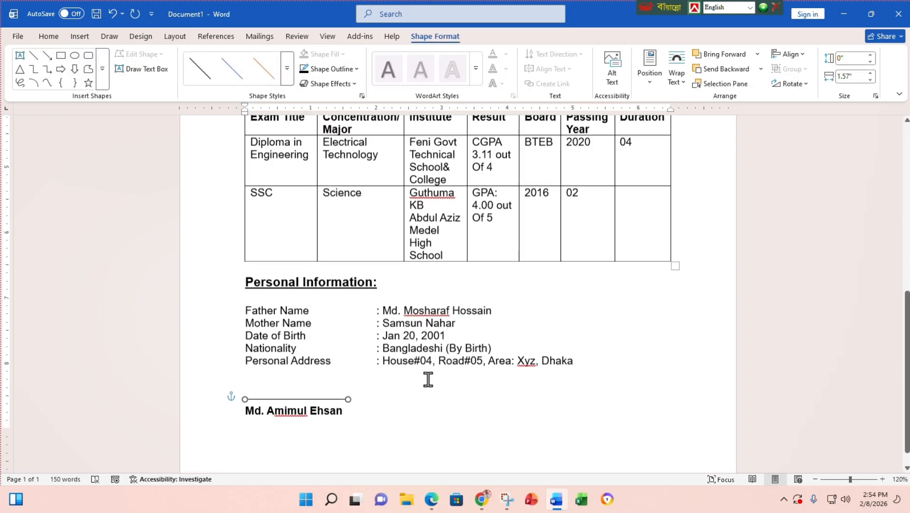
pyautogui.click(495, 374)
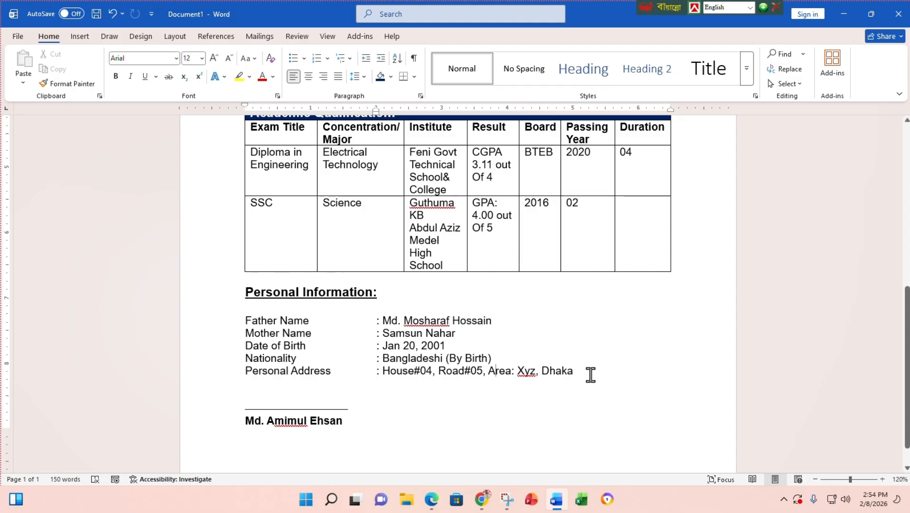
pyautogui.moveTo(585, 371); pyautogui.dragTo(243, 319)
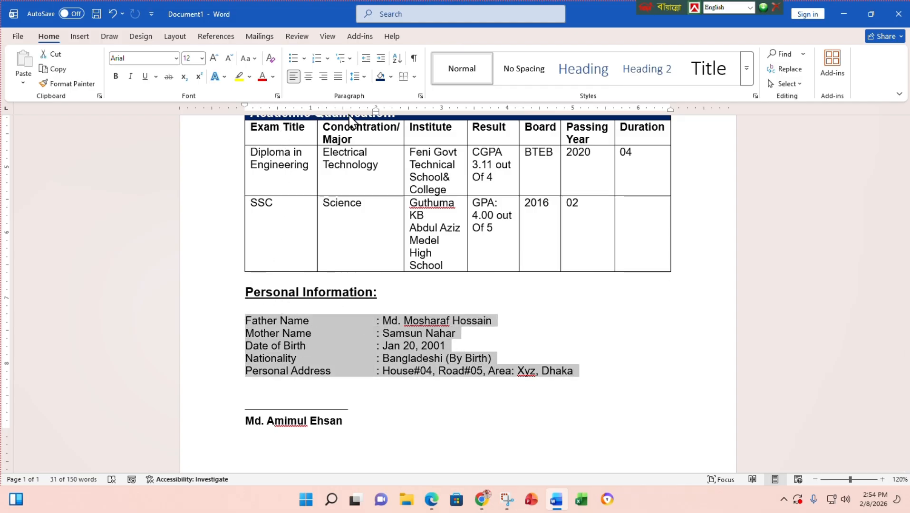
# - Reset the ruler tab stop and left indent so the personal information lines sit further right
pyautogui.moveTo(378, 112); pyautogui.dragTo(376, 124)
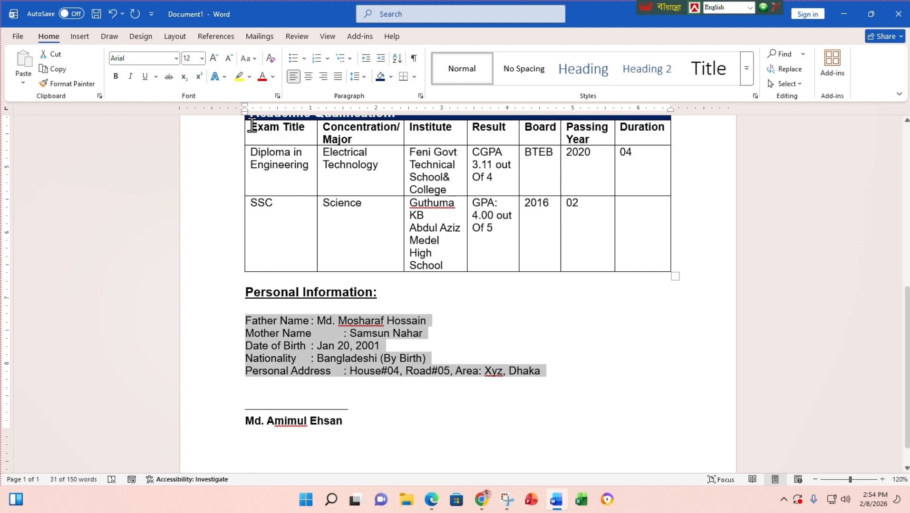
pyautogui.moveTo(245, 114); pyautogui.dragTo(349, 137)
pyautogui.moveTo(363, 135); pyautogui.dragTo(376, 141)
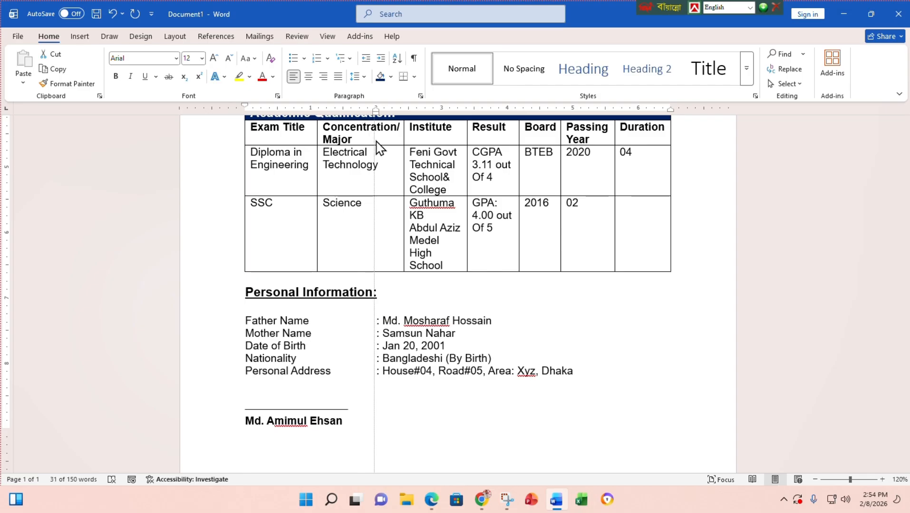
pyautogui.moveTo(375, 141); pyautogui.dragTo(376, 142)
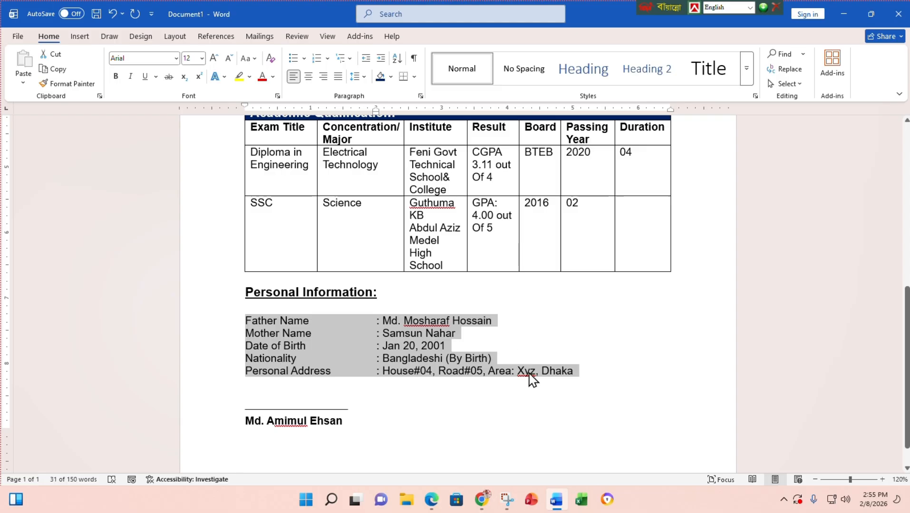
pyautogui.click(607, 378)
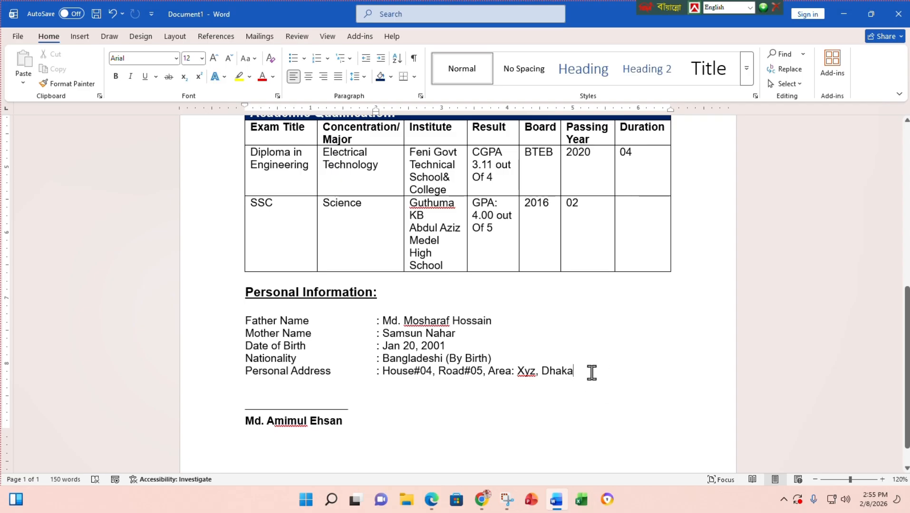
pyautogui.moveTo(575, 372); pyautogui.dragTo(246, 319)
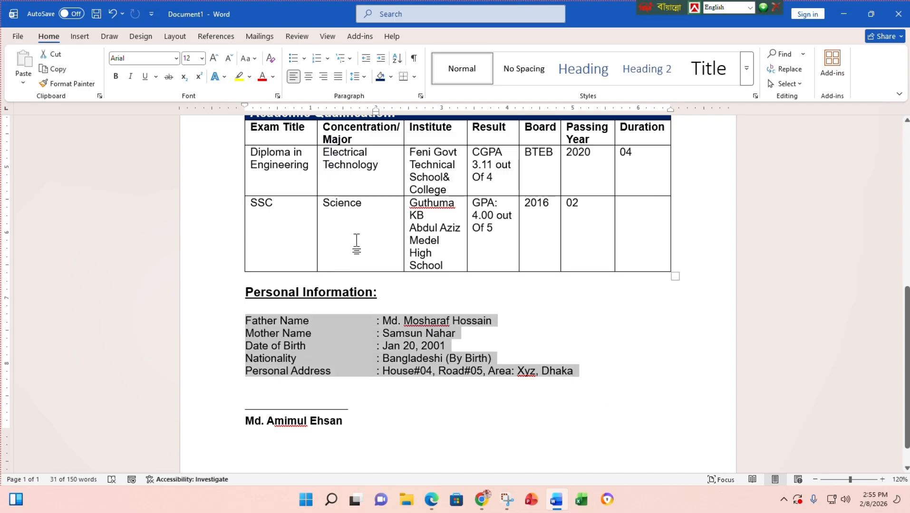
pyautogui.moveTo(376, 111); pyautogui.dragTo(246, 123)
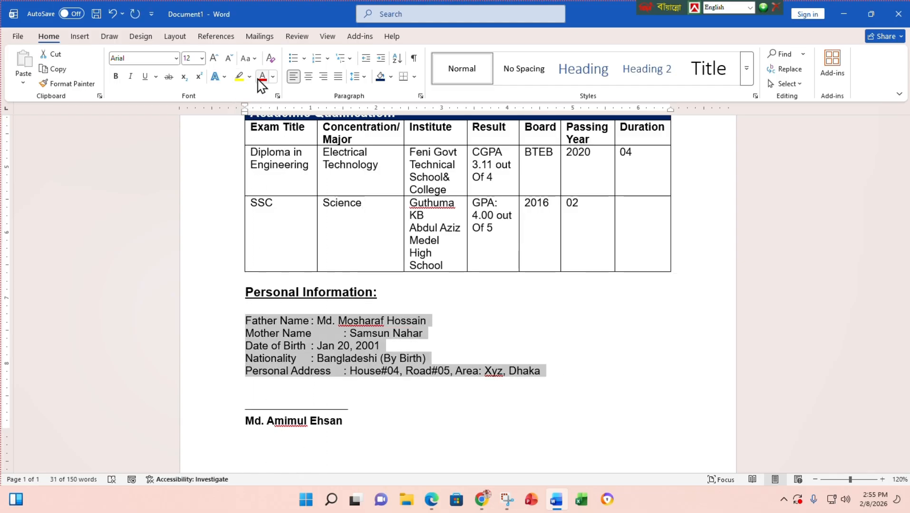
pyautogui.moveTo(247, 112)
pyautogui.mouseDown()
pyautogui.moveTo(271, 112)
pyautogui.moveTo(247, 116)
pyautogui.mouseUp()
pyautogui.moveTo(252, 116); pyautogui.dragTo(378, 129)
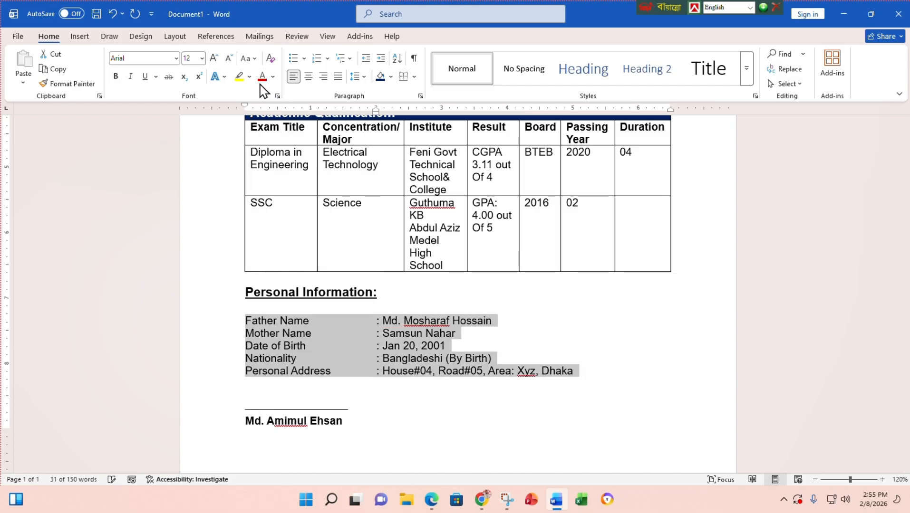
pyautogui.moveTo(246, 112)
pyautogui.mouseDown()
pyautogui.moveTo(274, 116)
pyautogui.moveTo(247, 116)
pyautogui.mouseUp()
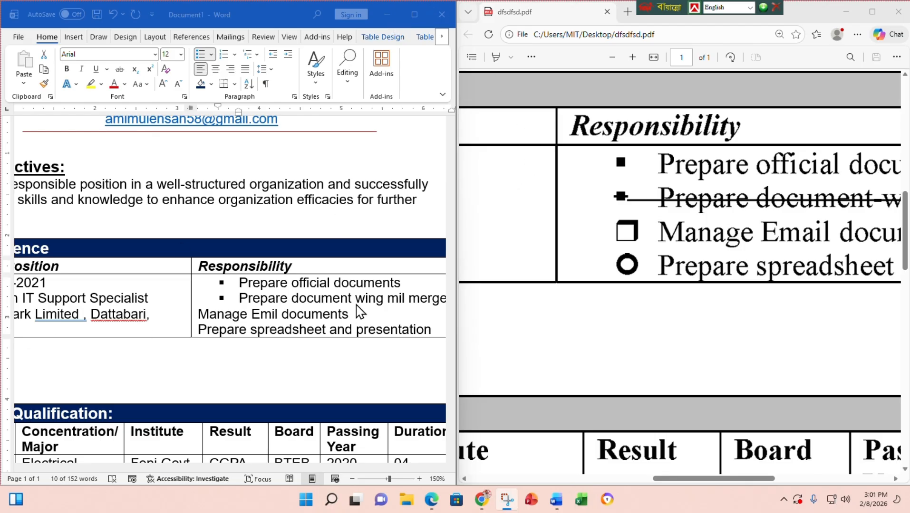
# - Define a Wingdings shadowed-box bullet and apply it to 'Manage Emil documents'
pyautogui.click(211, 54)
pyautogui.click(211, 55)
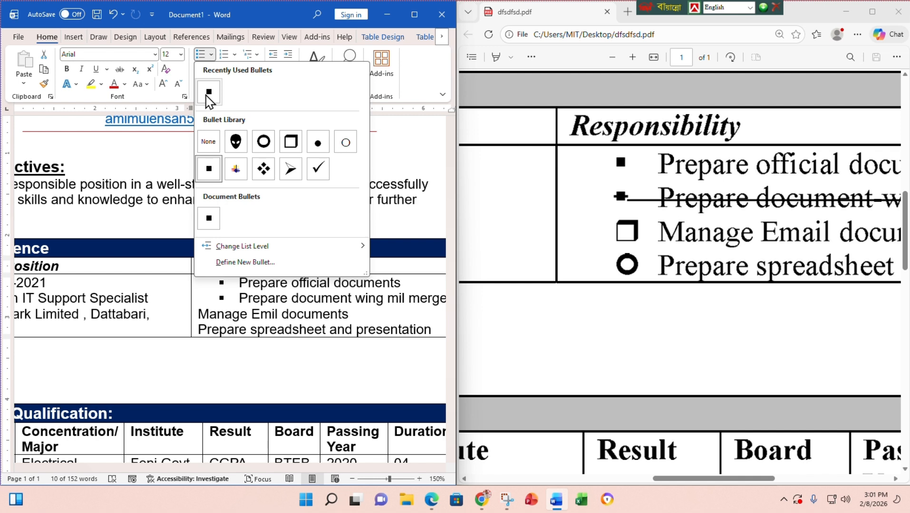
pyautogui.click(211, 55)
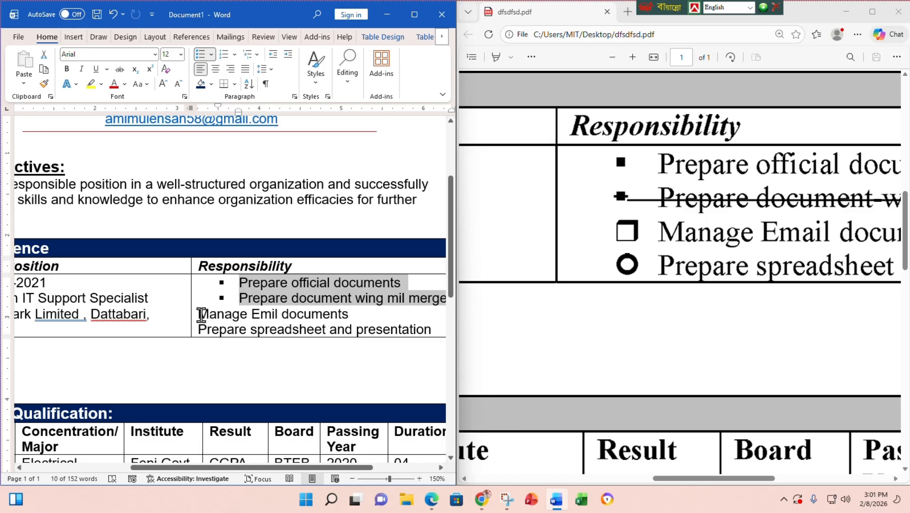
pyautogui.click(202, 315)
pyautogui.click(213, 56)
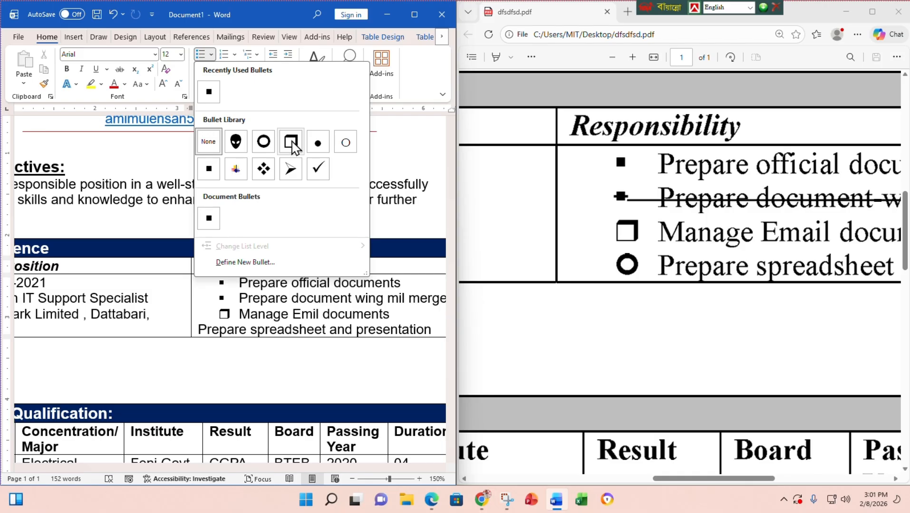
pyautogui.click(240, 263)
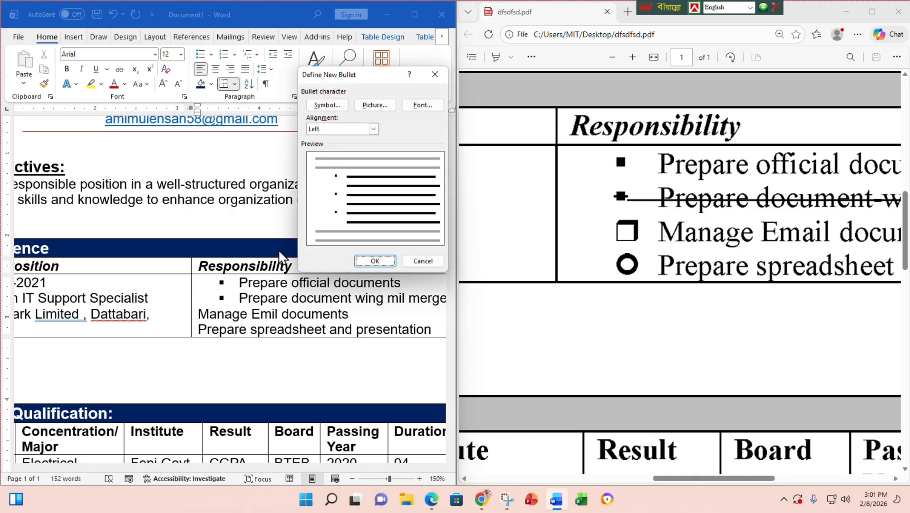
pyautogui.click(326, 105)
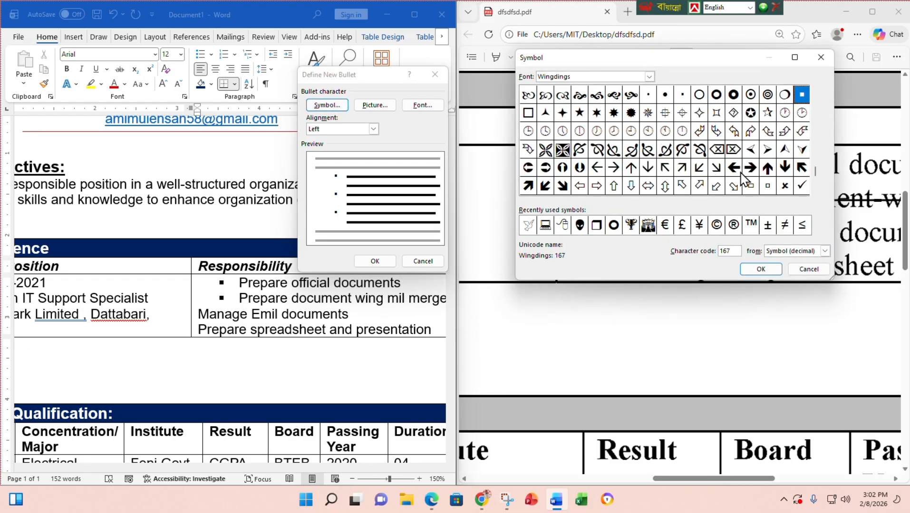
pyautogui.click(597, 225)
pyautogui.click(776, 274)
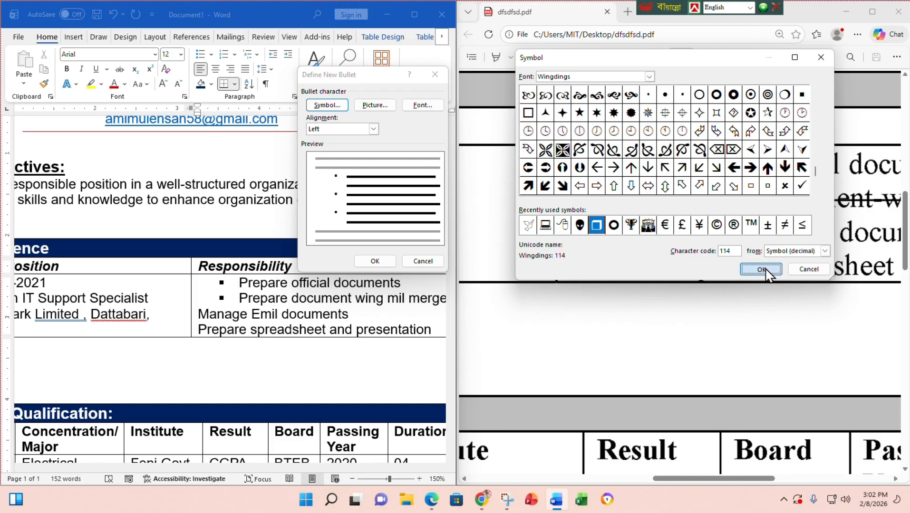
pyautogui.click(374, 261)
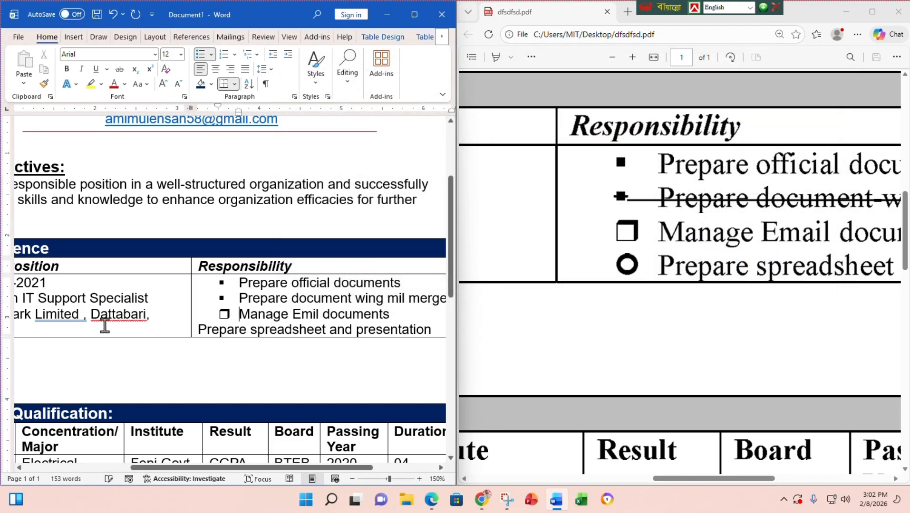
# - Give 'Prepare spreadsheet and presentation' the circle bullet from the Bullet Library
pyautogui.click(198, 330)
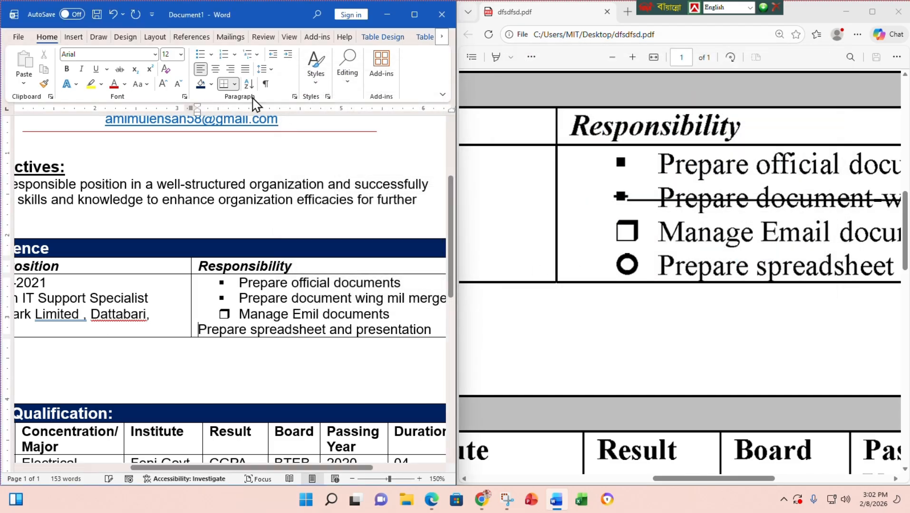
pyautogui.click(212, 55)
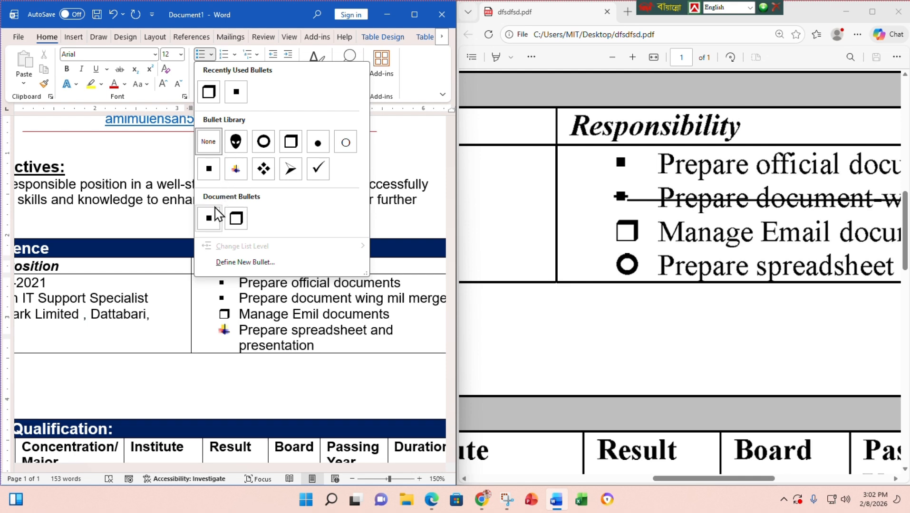
pyautogui.click(264, 144)
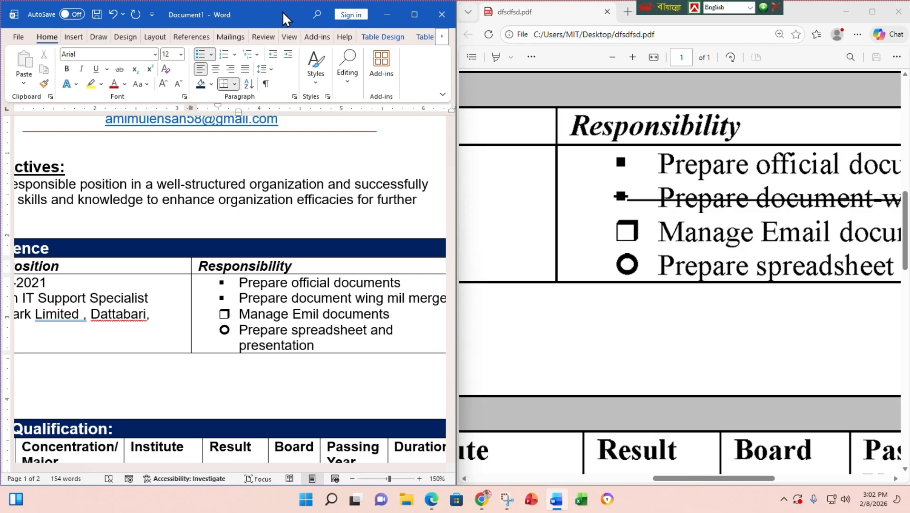
# - Maximize Word and drag the Responsibility column border left to widen it
pyautogui.moveTo(284, 17); pyautogui.dragTo(321, 115)
pyautogui.click(449, 111)
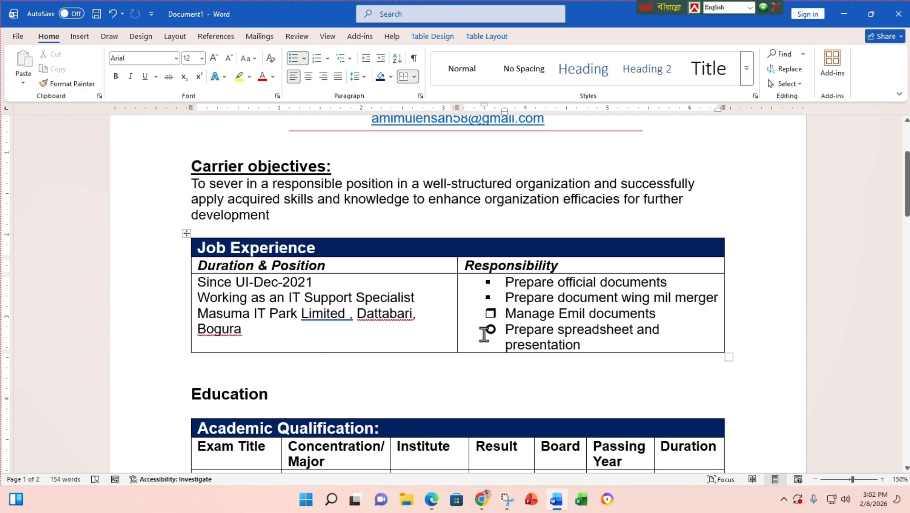
pyautogui.moveTo(457, 306); pyautogui.dragTo(432, 308)
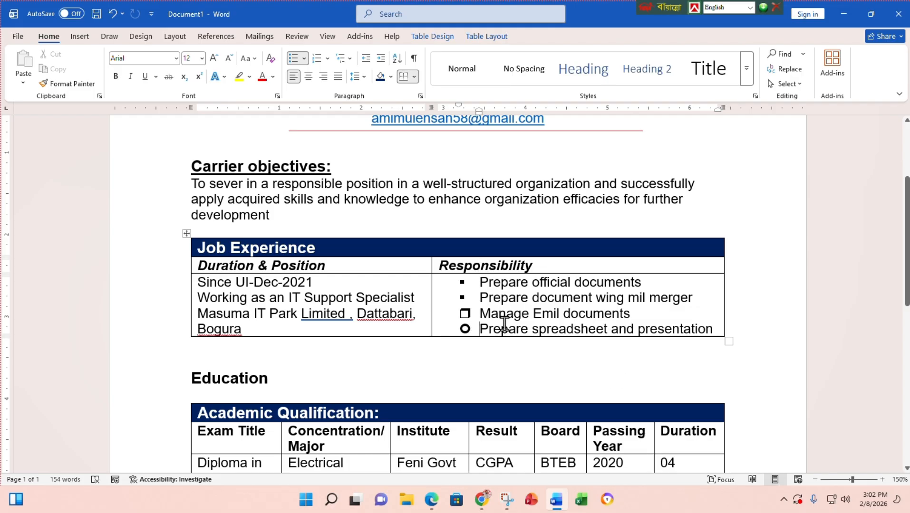
# - Return to the top of the resume and bring up the Insert Shapes gallery
pyautogui.scroll(3, 504, 323)
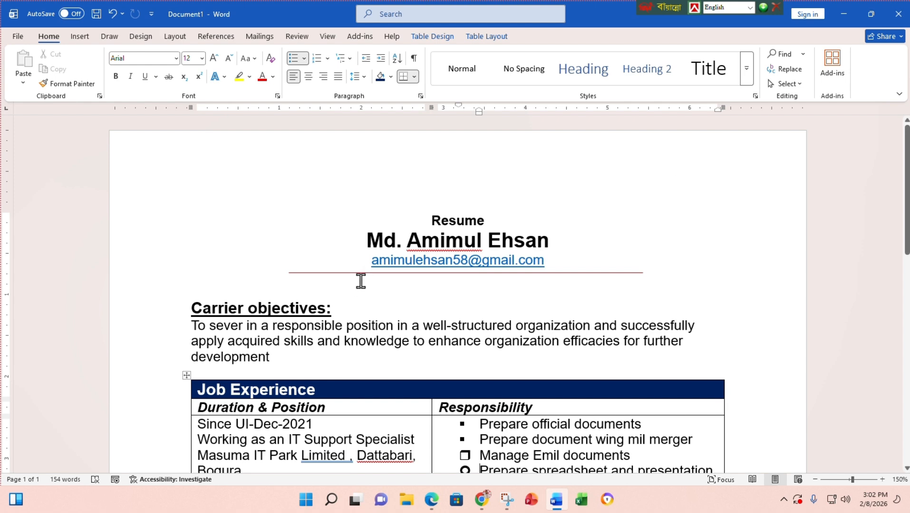
pyautogui.click(82, 40)
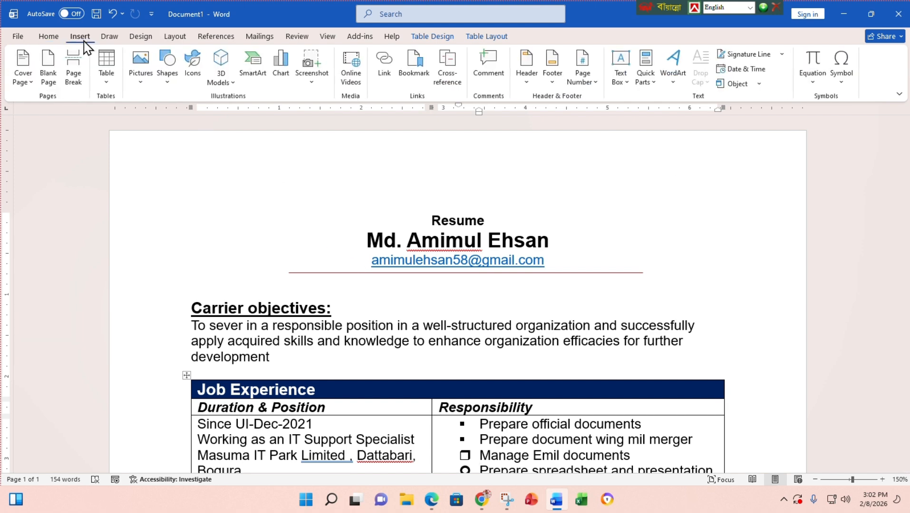
pyautogui.click(166, 81)
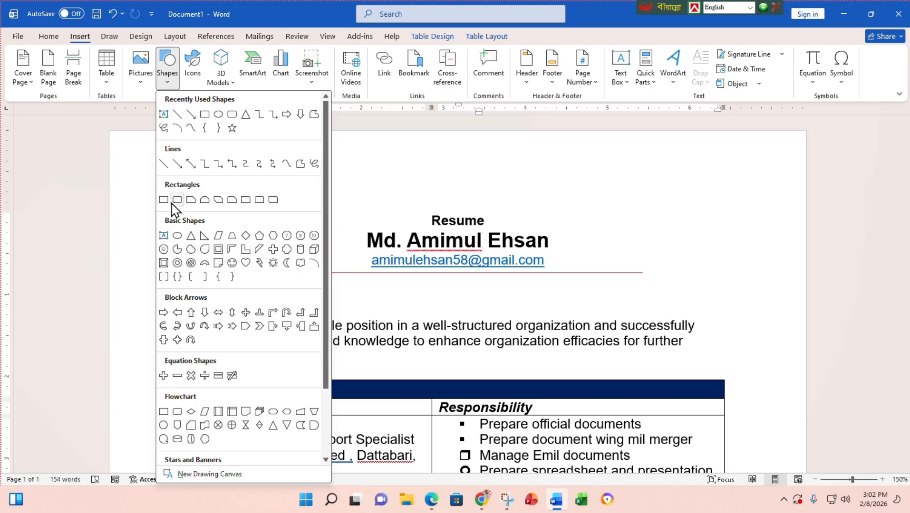
# - Draw a rectangle at the page's top right beside the title and fill it red
pyautogui.click(163, 199)
pyautogui.moveTo(662, 167); pyautogui.dragTo(743, 244)
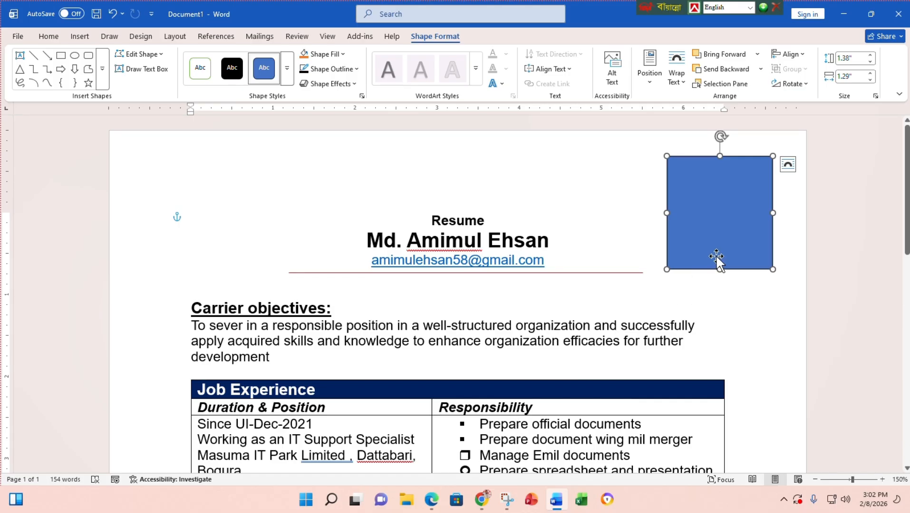
pyautogui.moveTo(716, 256); pyautogui.dragTo(704, 256)
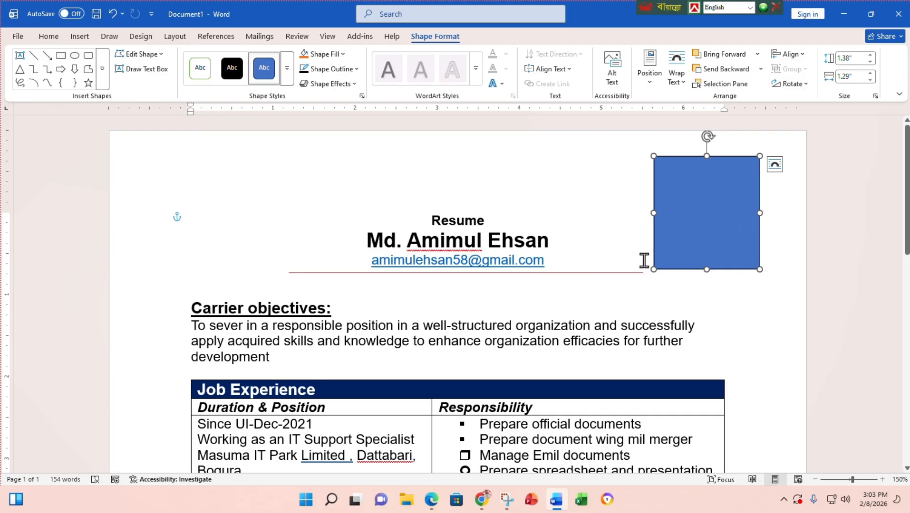
pyautogui.click(340, 55)
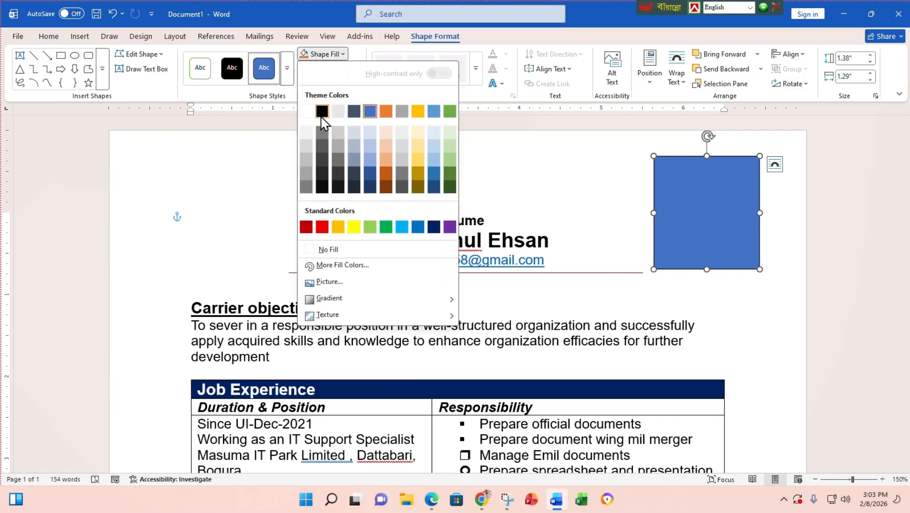
pyautogui.click(322, 227)
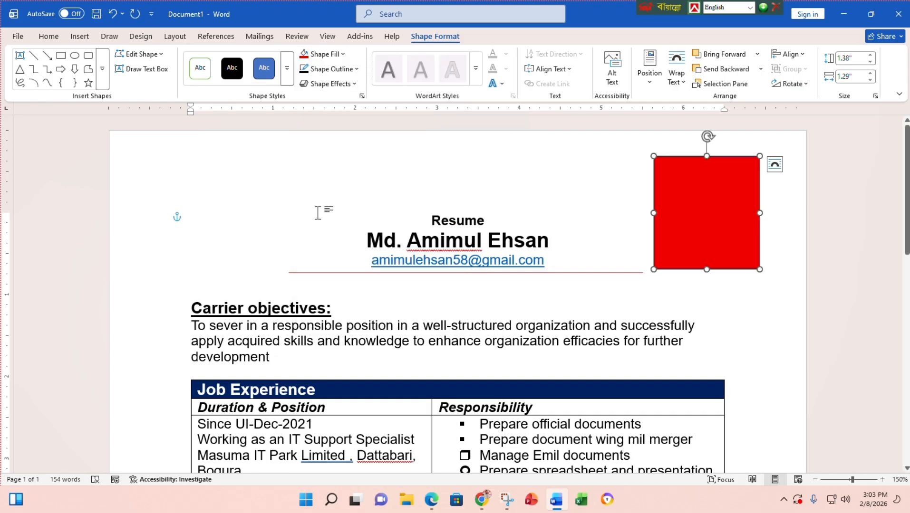
# - Fill the rectangle with 'WhatsApp Image 2026-01-18 at 6.20.53 PM.jpeg' from Downloads
pyautogui.click(343, 54)
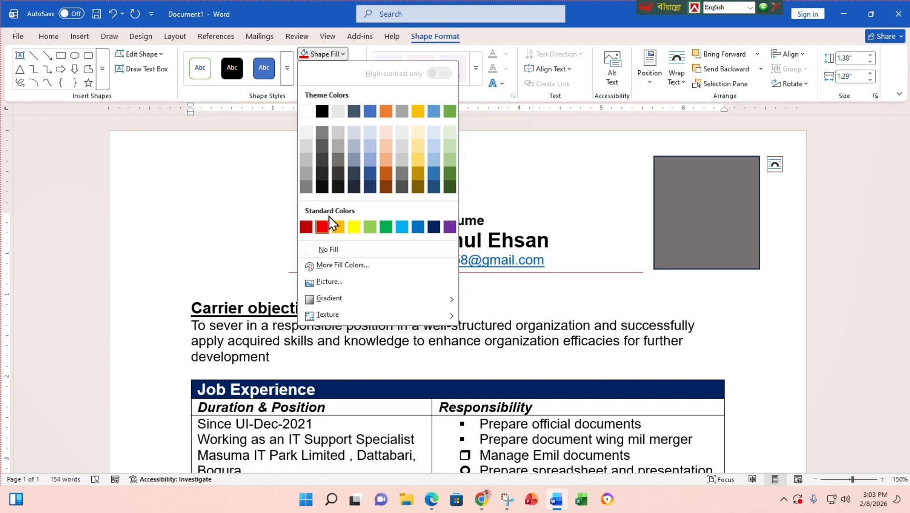
pyautogui.click(328, 282)
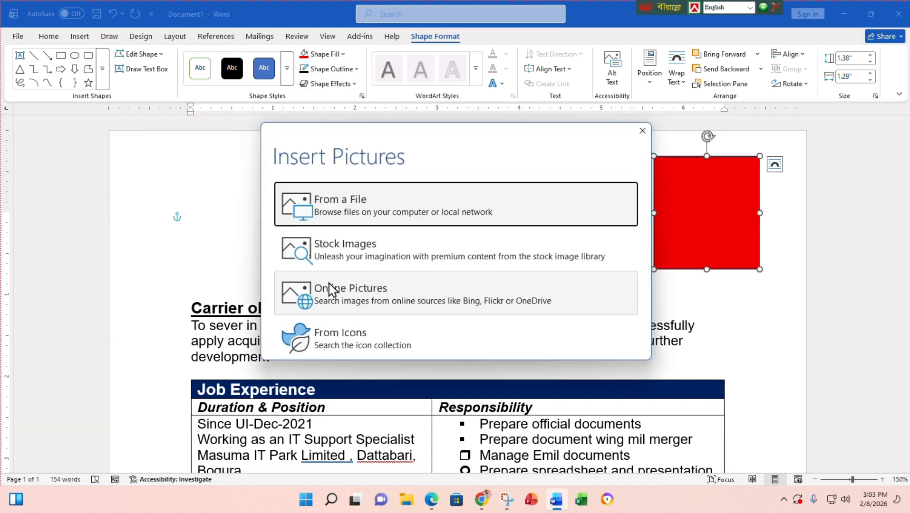
pyautogui.click(353, 223)
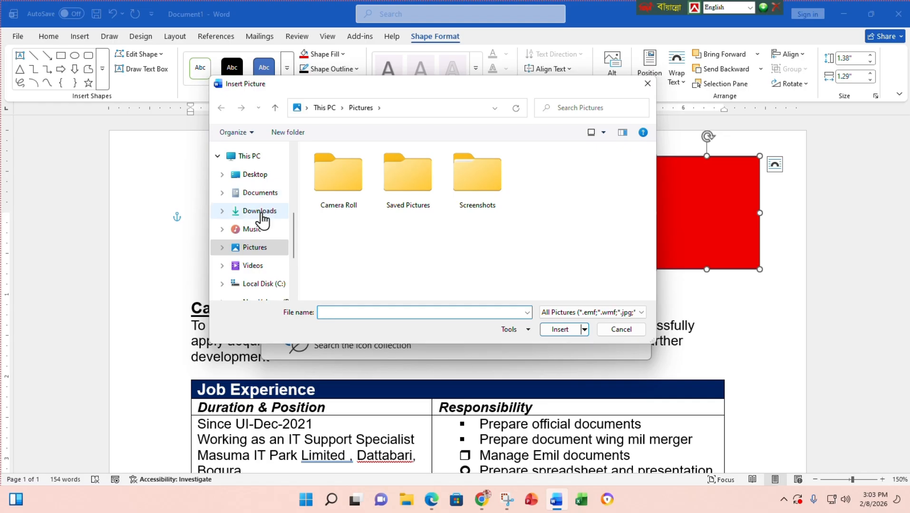
pyautogui.click(259, 211)
pyautogui.scroll(-3, 476, 257)
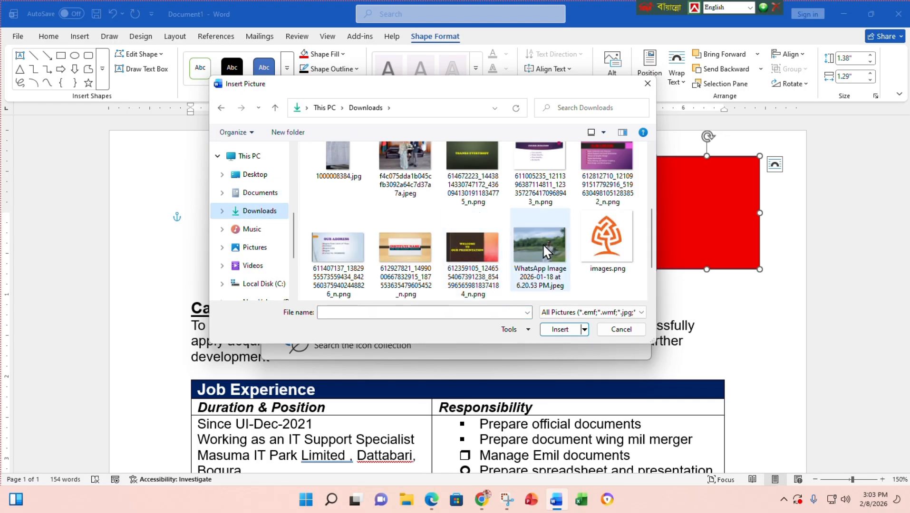
pyautogui.click(555, 241)
pyautogui.scroll(1, 511, 293)
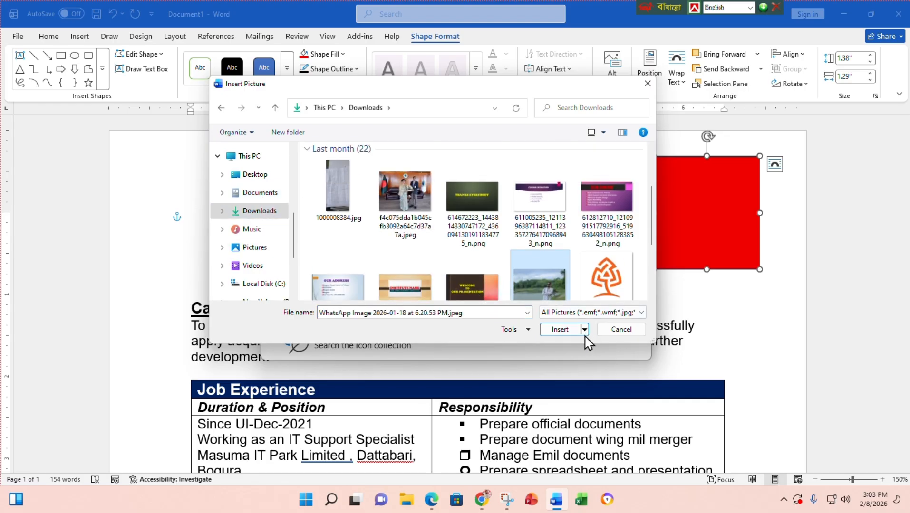
pyautogui.click(561, 329)
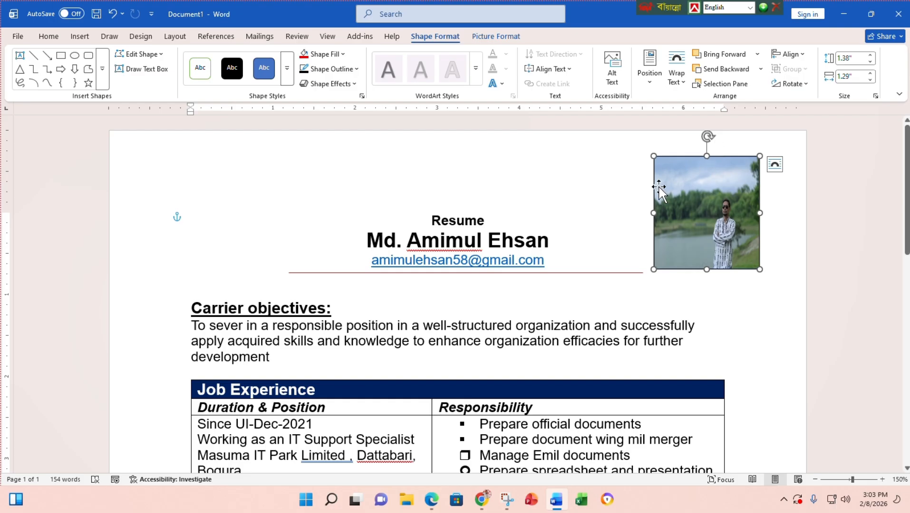
# - Shrink and reposition the Word window, then give the photo a black border
pyautogui.click(871, 14)
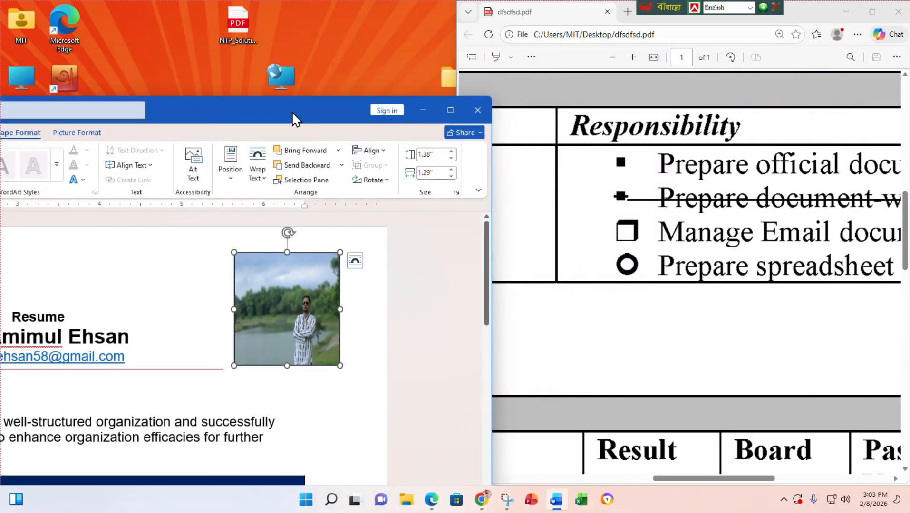
pyautogui.moveTo(294, 119); pyautogui.dragTo(606, 64)
pyautogui.click(394, 86)
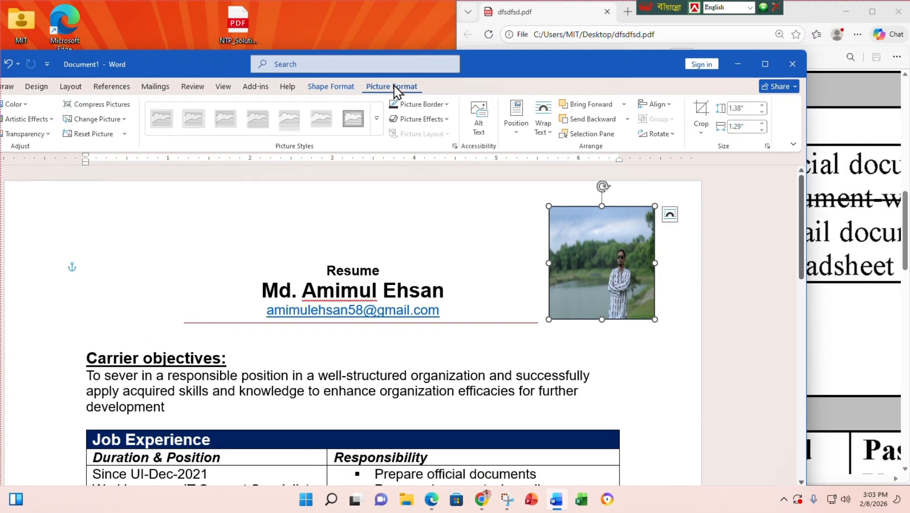
pyautogui.click(414, 104)
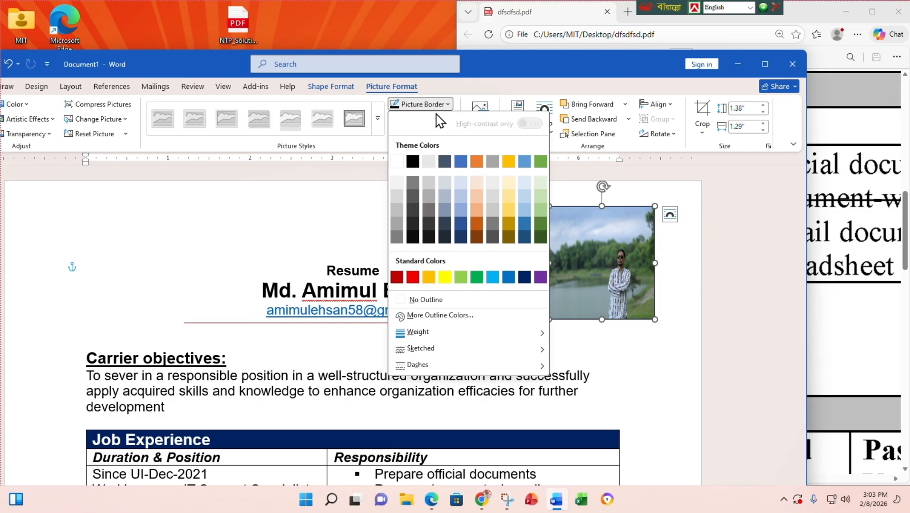
pyautogui.click(412, 162)
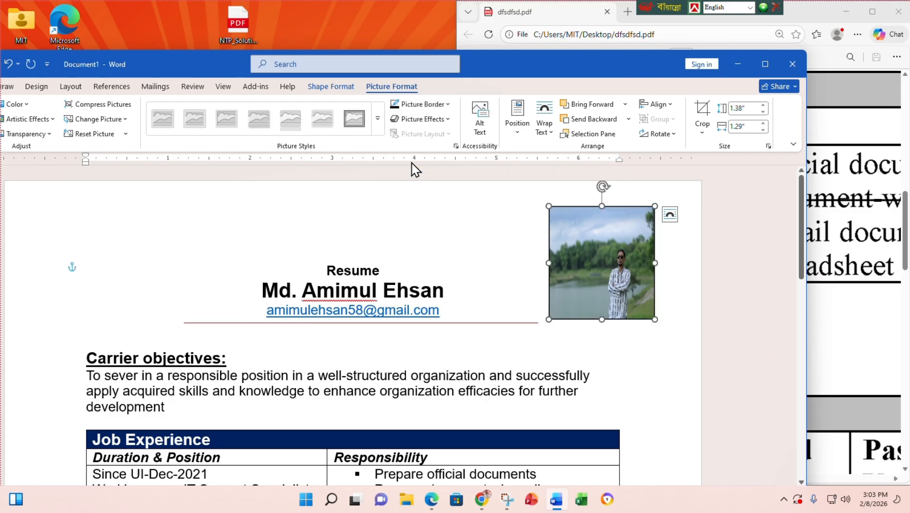
# - Set the photo border weight to 3 pt and maximize the Word window
pyautogui.click(425, 104)
pyautogui.moveTo(418, 332)
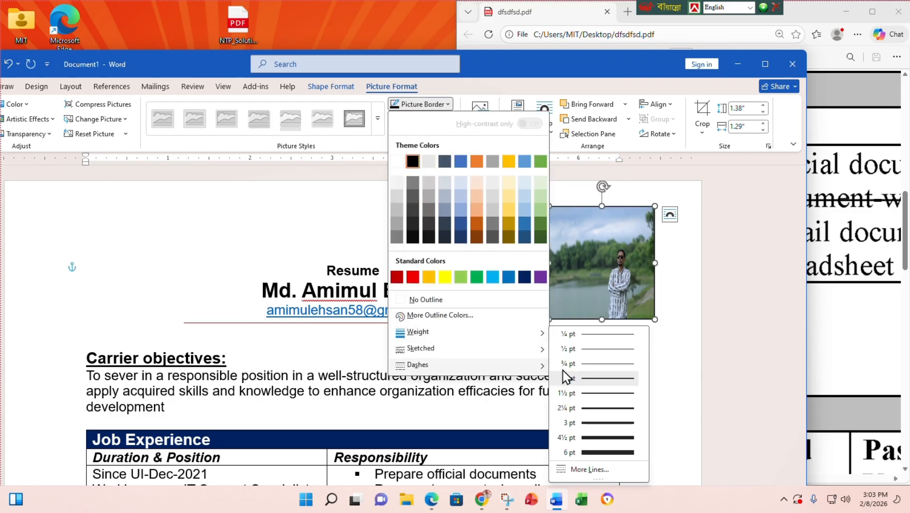
pyautogui.click(606, 423)
pyautogui.click(614, 357)
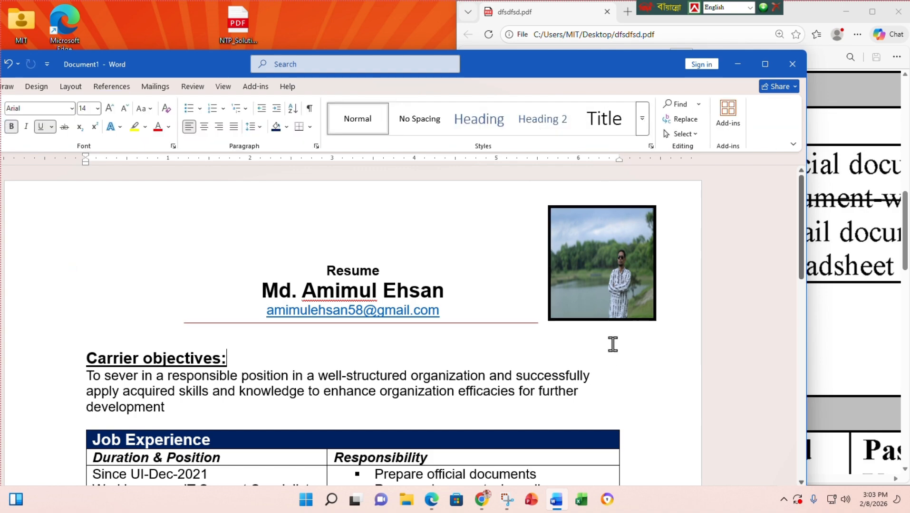
pyautogui.click(765, 64)
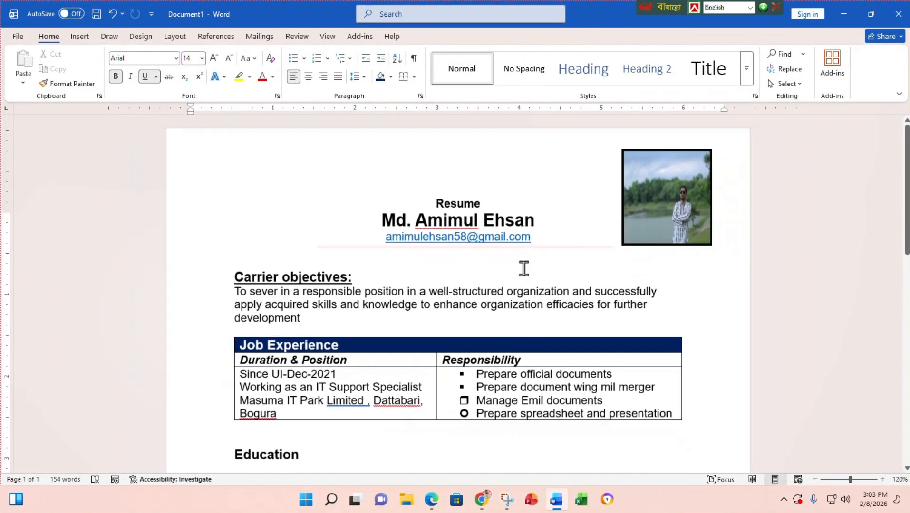
# - Remove the extra space before the comma after 'Limited' in the Job Experience table
pyautogui.scroll(-4, 523, 269)
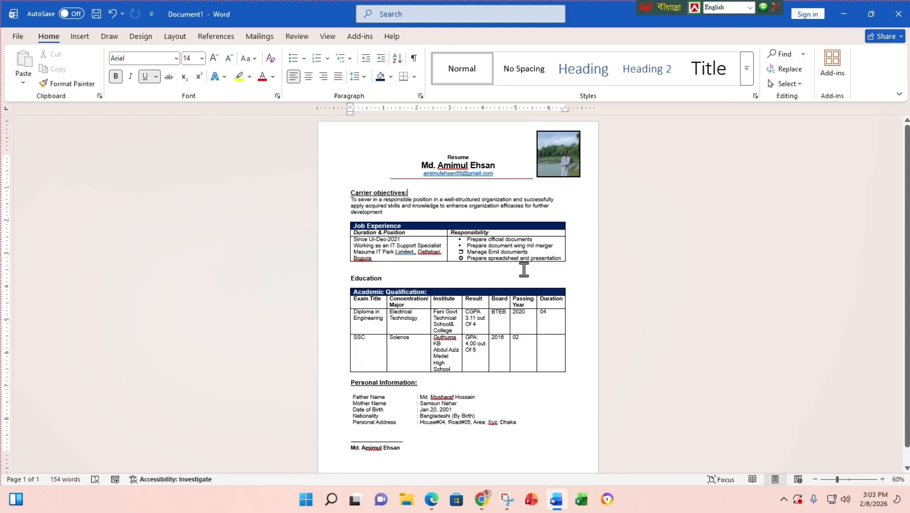
pyautogui.scroll(13, 523, 264)
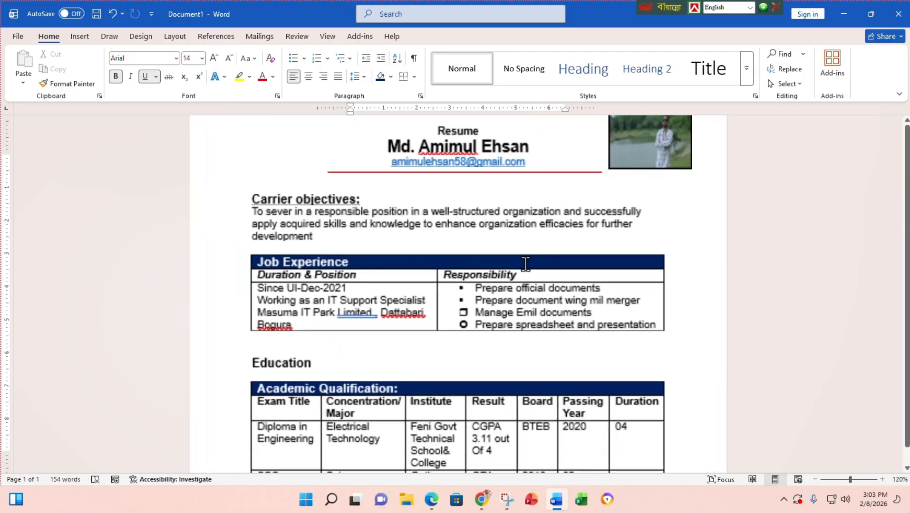
pyautogui.scroll(-8, 525, 264)
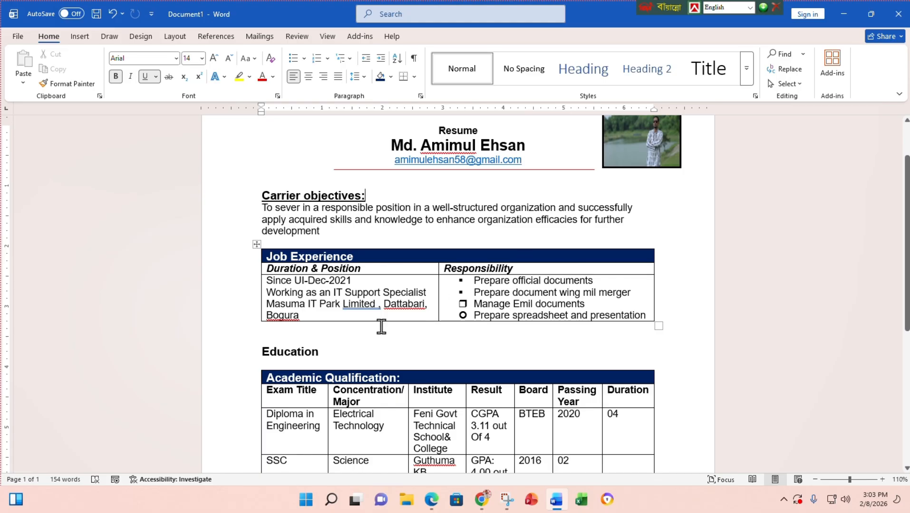
pyautogui.click(380, 307)
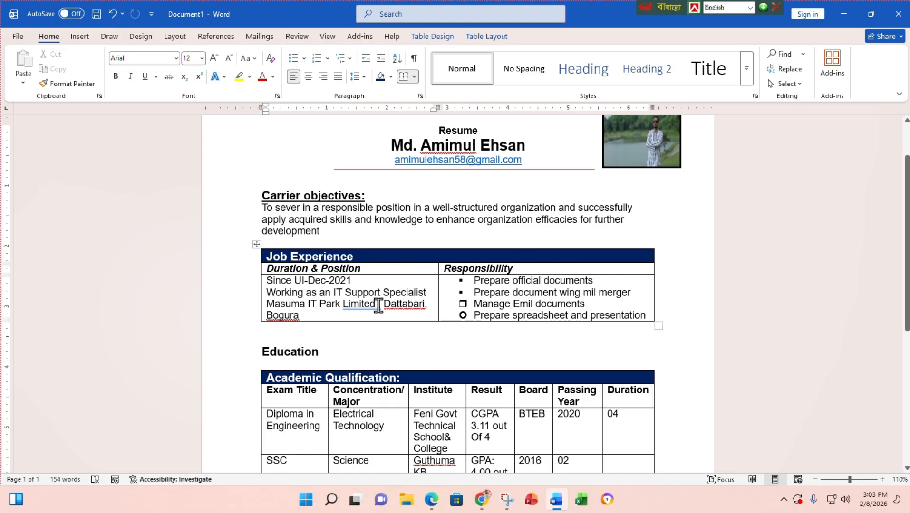
pyautogui.hotkey('ctrl', 'z')
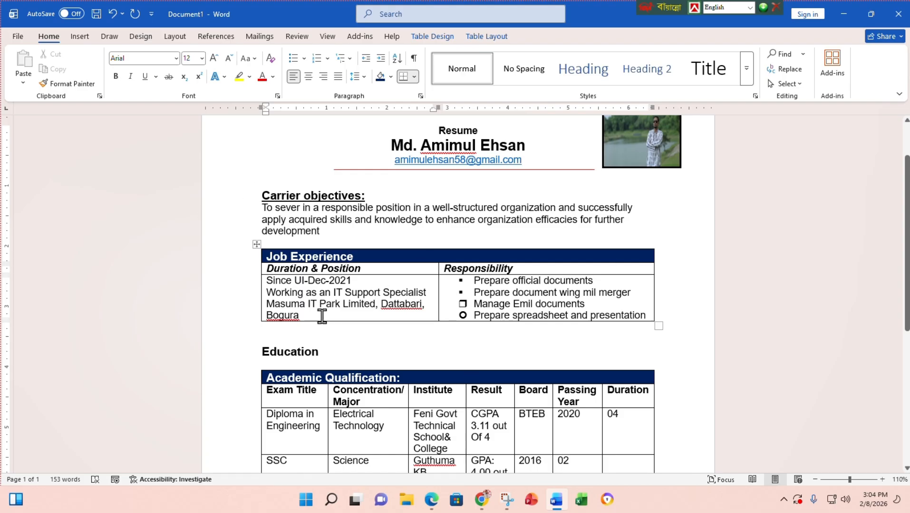
pyautogui.scroll(-3, 361, 301)
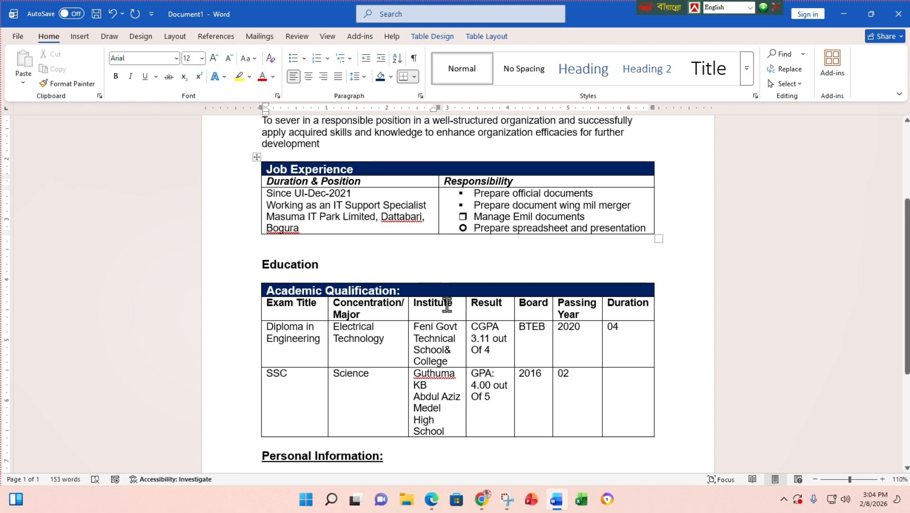
# - In Proofing options, check 'Hide spelling errors' and 'Hide grammar errors in this document only'
pyautogui.click(20, 37)
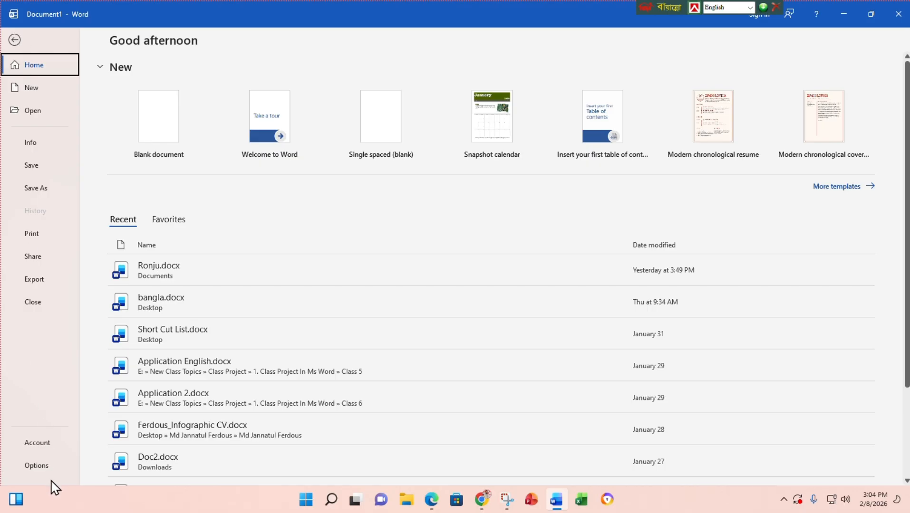
pyautogui.click(47, 465)
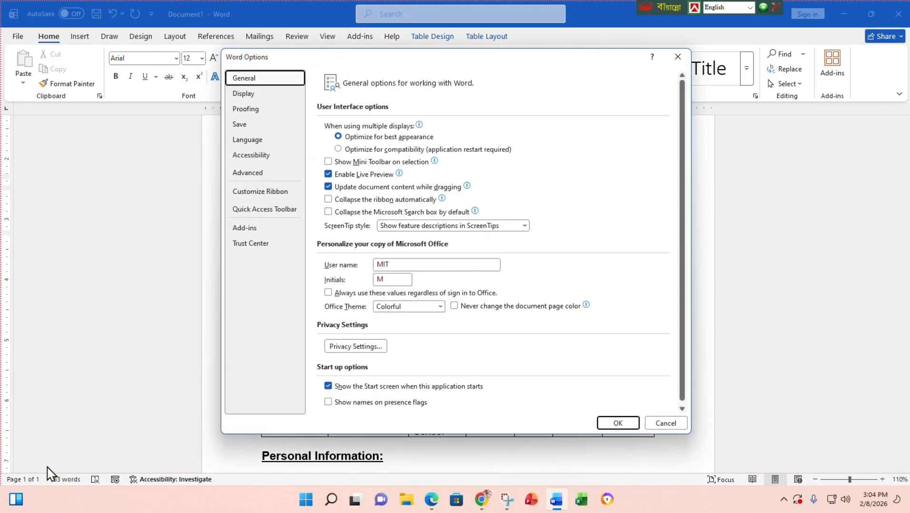
pyautogui.click(253, 108)
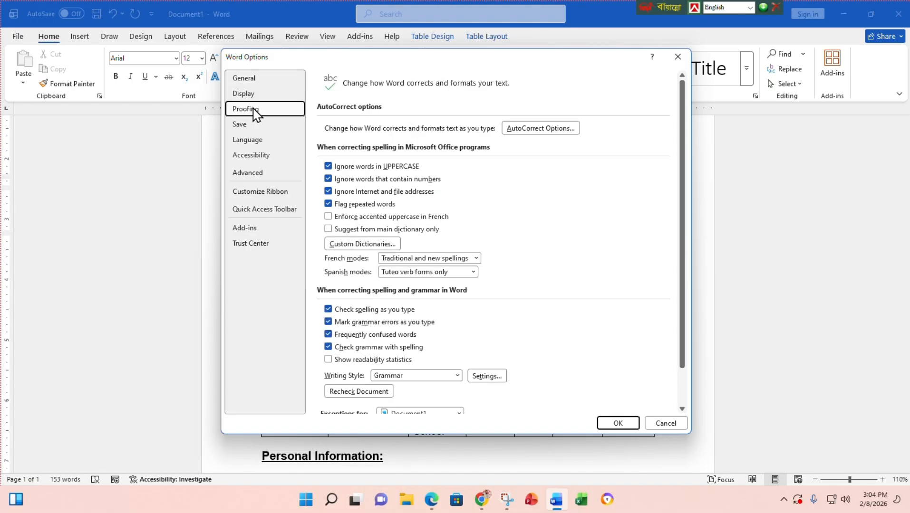
pyautogui.scroll(-1, 375, 314)
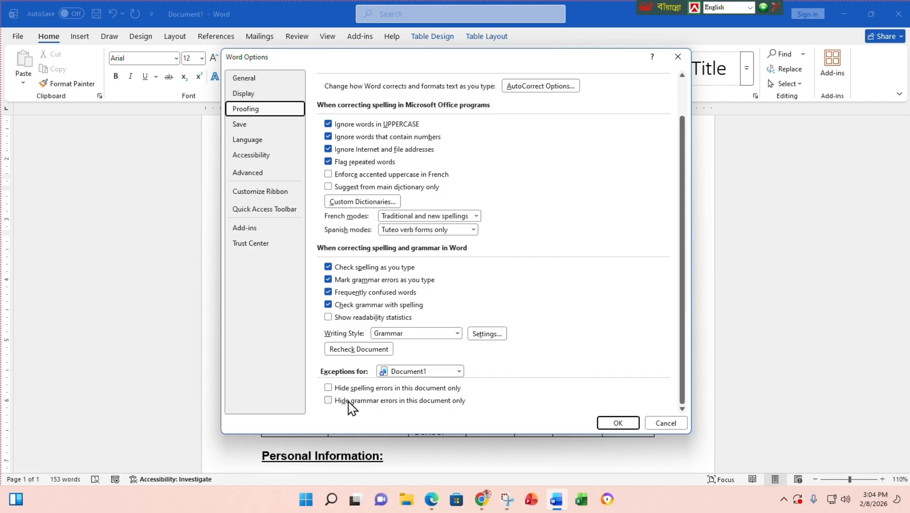
pyautogui.click(334, 388)
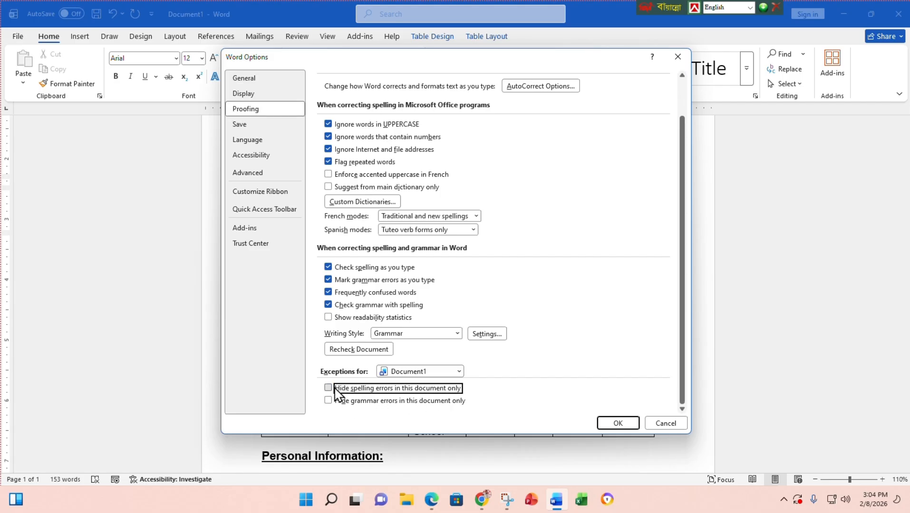
pyautogui.click(333, 405)
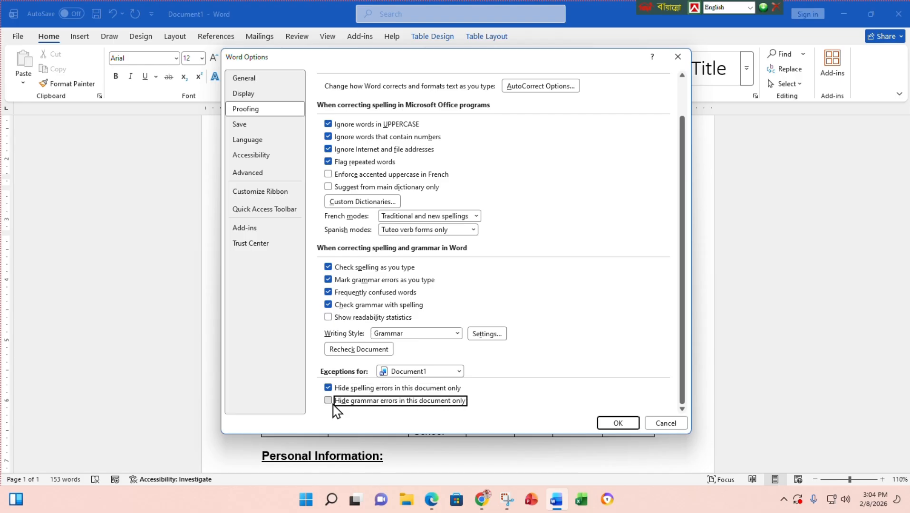
pyautogui.click(618, 423)
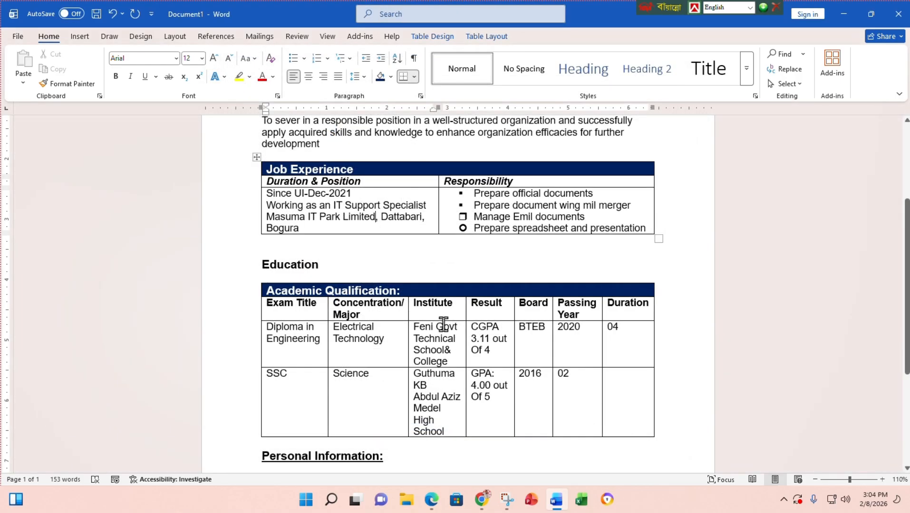
pyautogui.scroll(1, 443, 325)
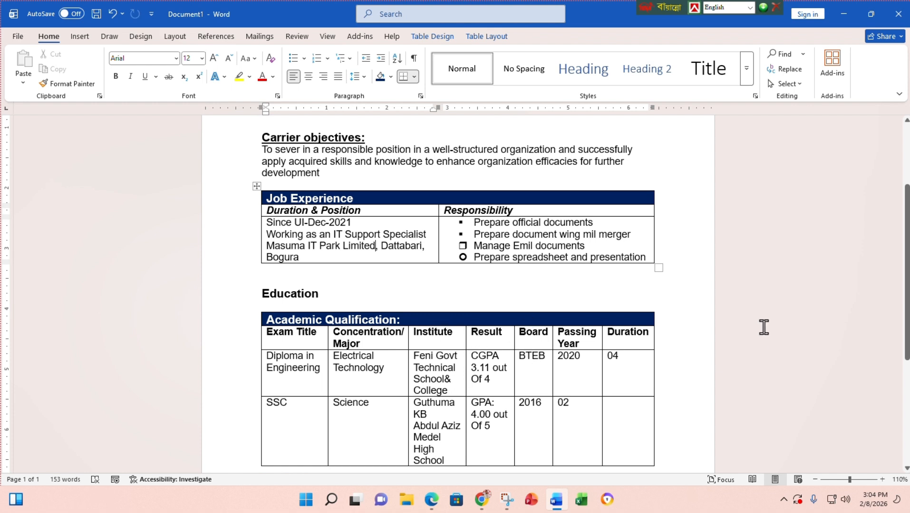
pyautogui.scroll(4, 411, 283)
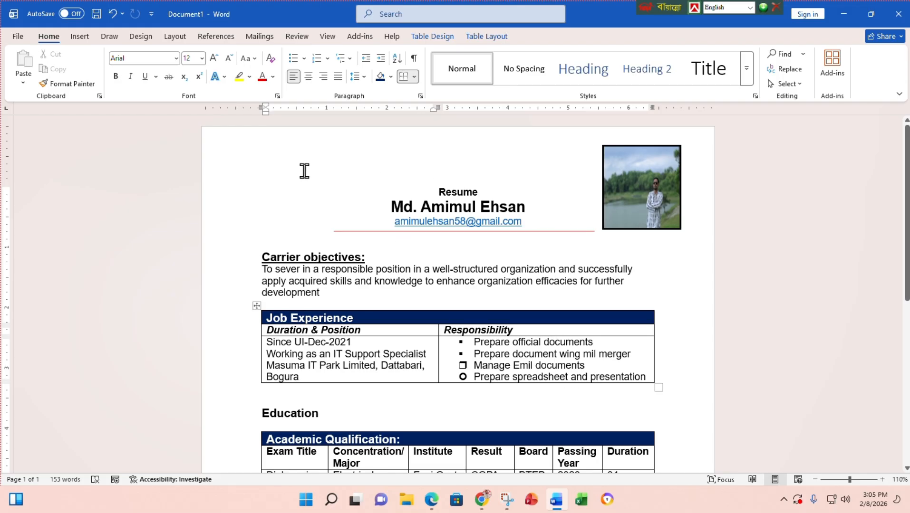
# - Save the document to the Desktop as Resume.docx
pyautogui.click(18, 37)
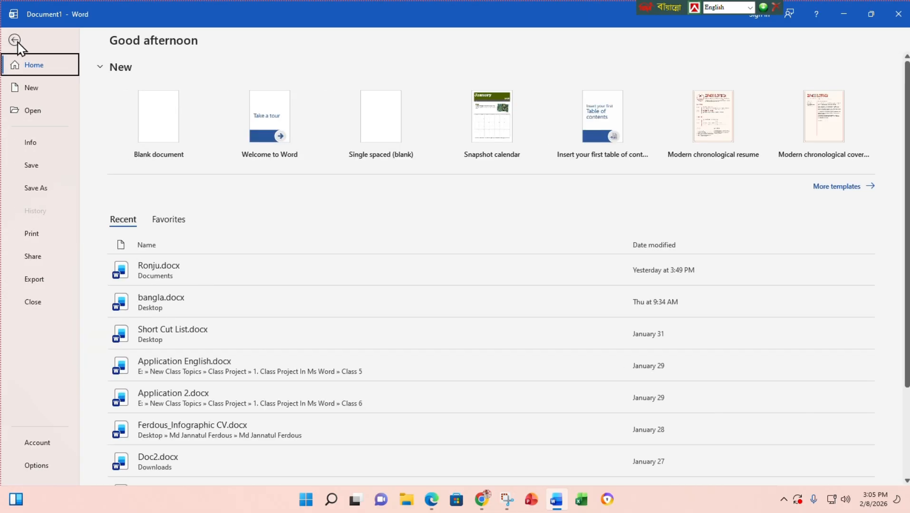
pyautogui.click(46, 193)
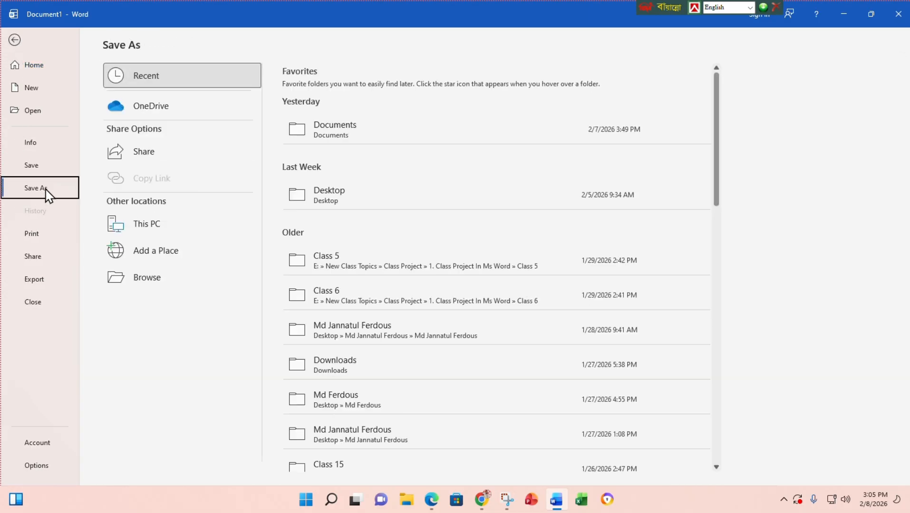
pyautogui.click(332, 203)
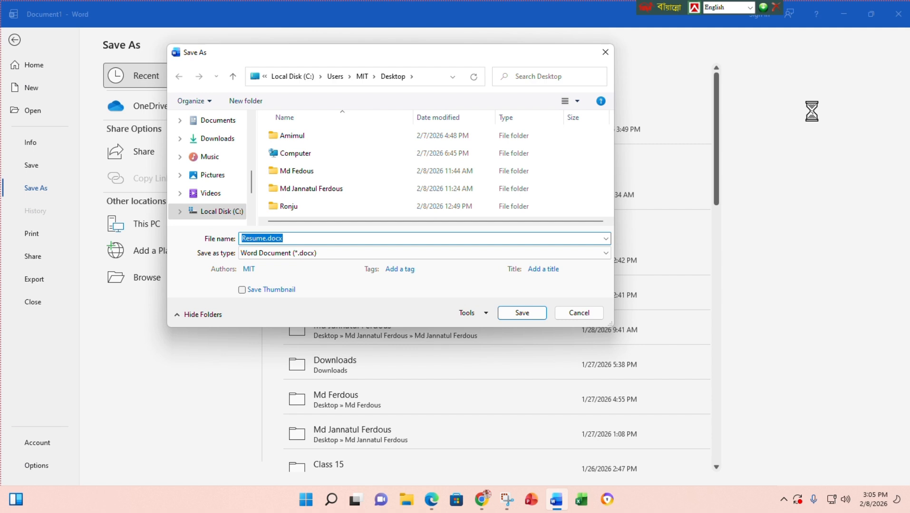
pyautogui.click(526, 315)
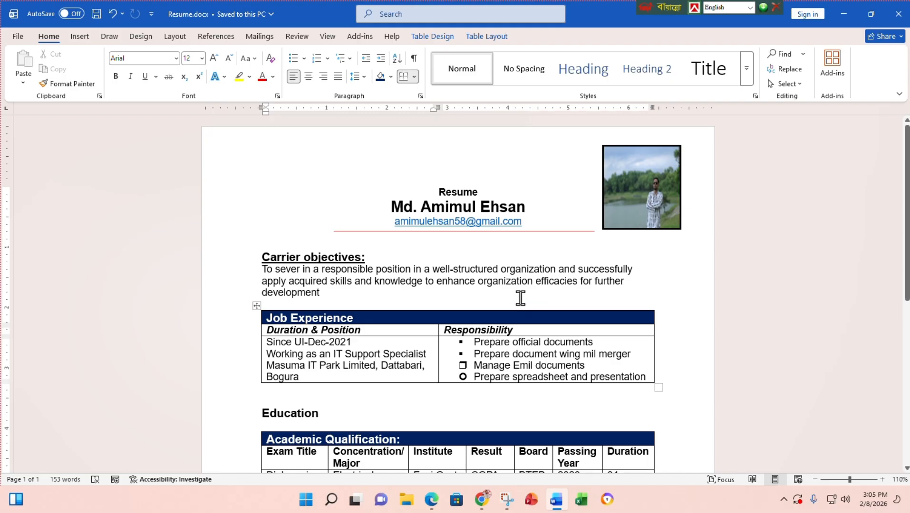
# - Export the resume to the Desktop as Resume.pdf and close the PDF viewer
pyautogui.click(17, 36)
pyautogui.click(37, 189)
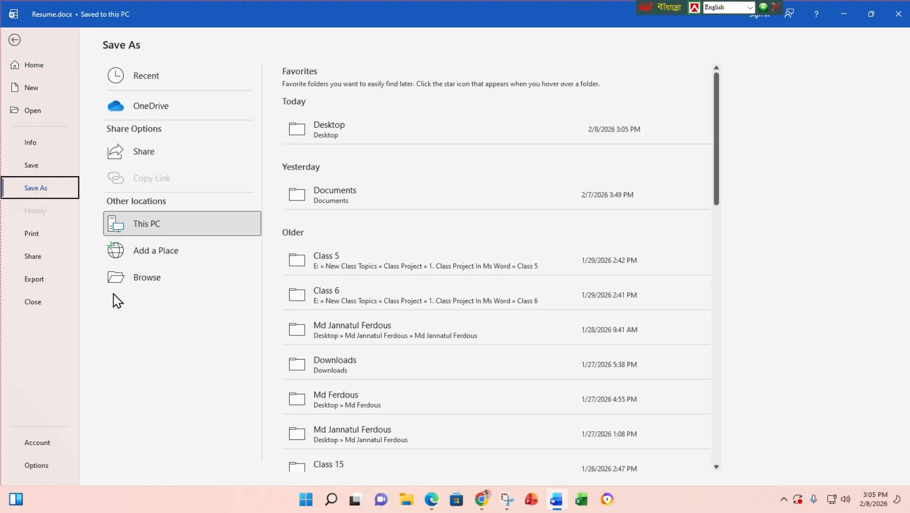
pyautogui.click(356, 135)
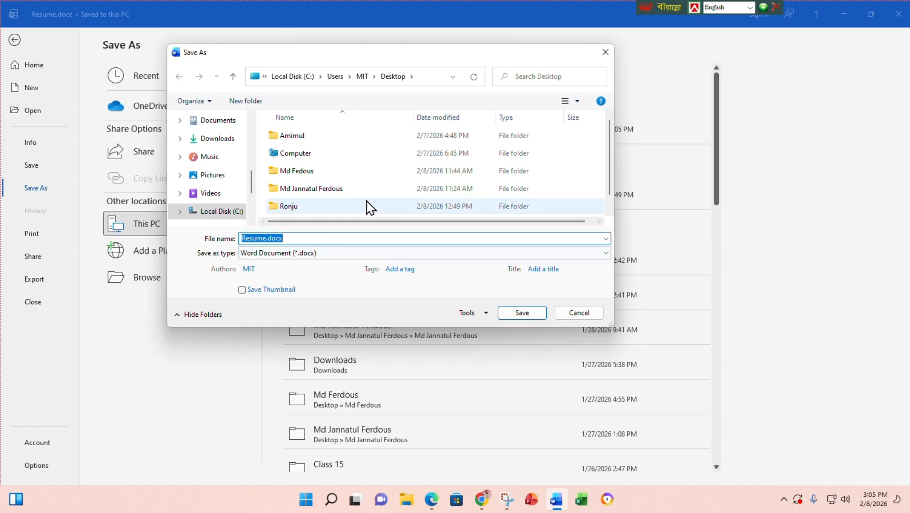
pyautogui.click(314, 254)
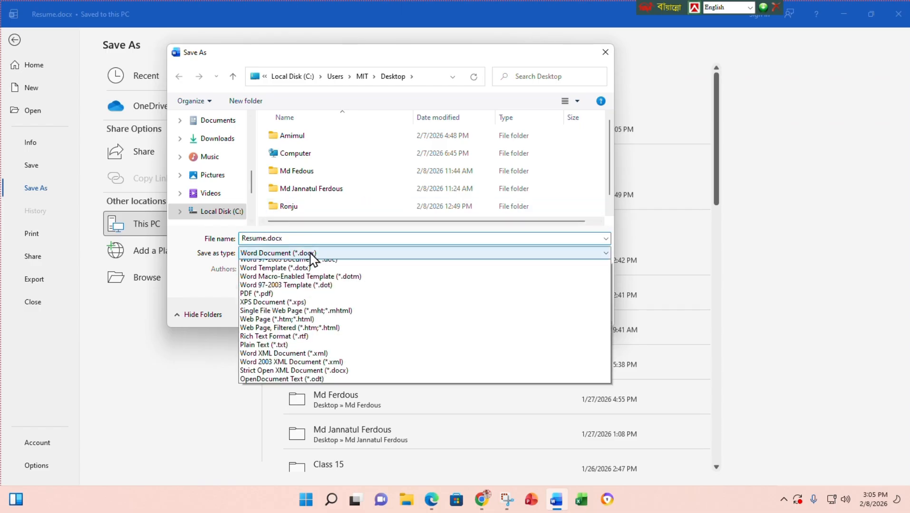
pyautogui.click(278, 316)
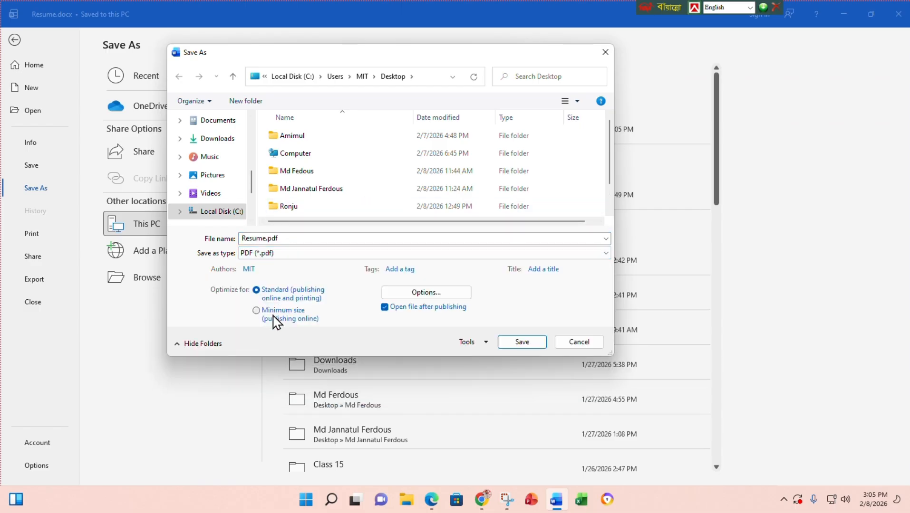
pyautogui.click(524, 342)
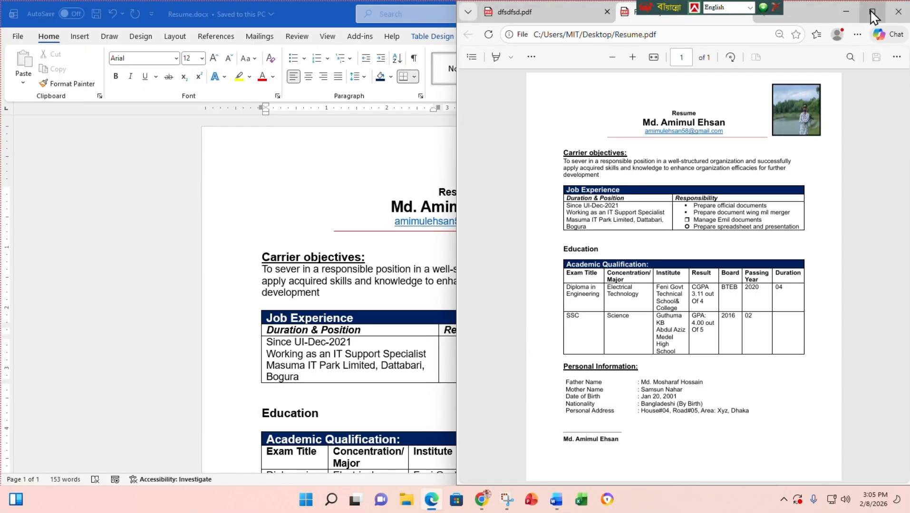
pyautogui.click(873, 14)
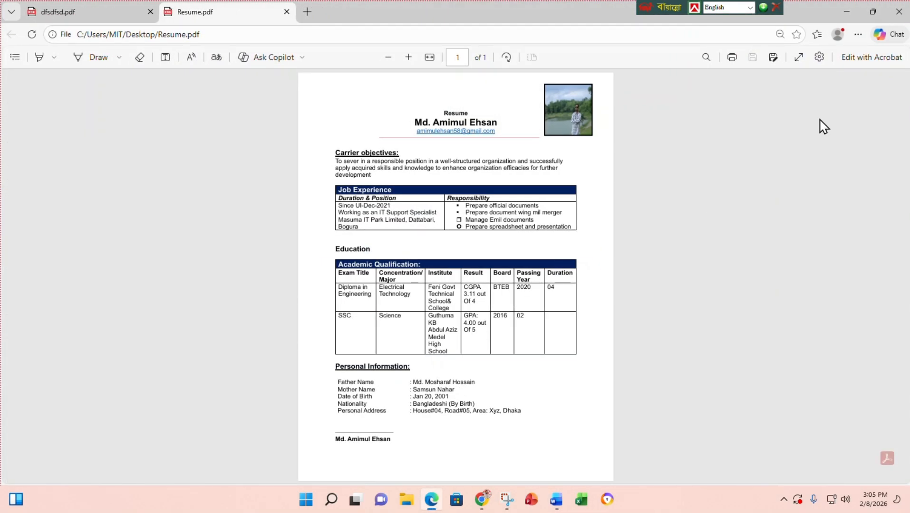
pyautogui.click(900, 13)
# - Close Word and drag the Resume.docx and Resume.pdf icons together beside the lamp picture
pyautogui.click(900, 14)
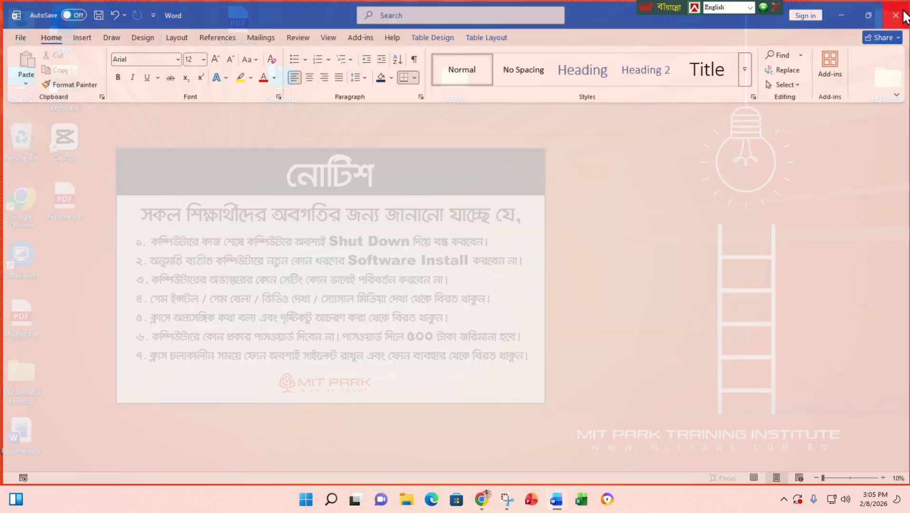
pyautogui.moveTo(17, 424); pyautogui.dragTo(447, 243)
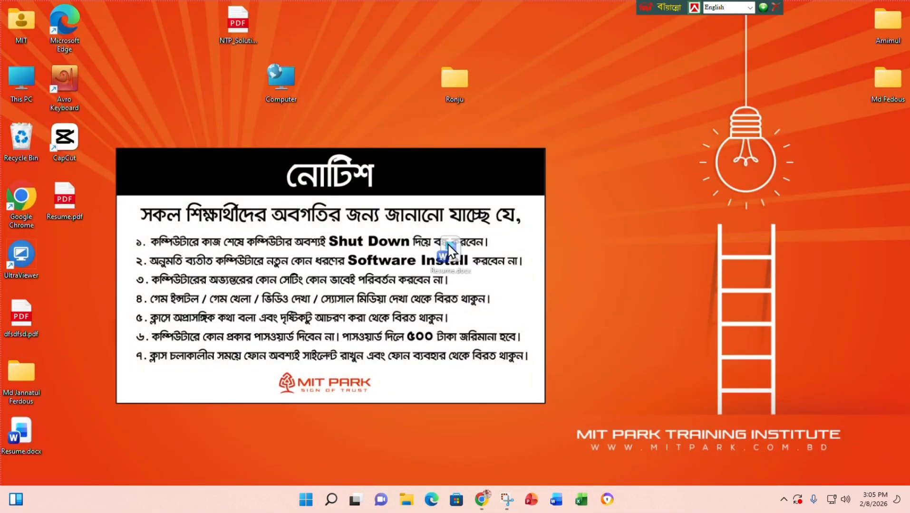
pyautogui.moveTo(596, 122); pyautogui.dragTo(597, 122)
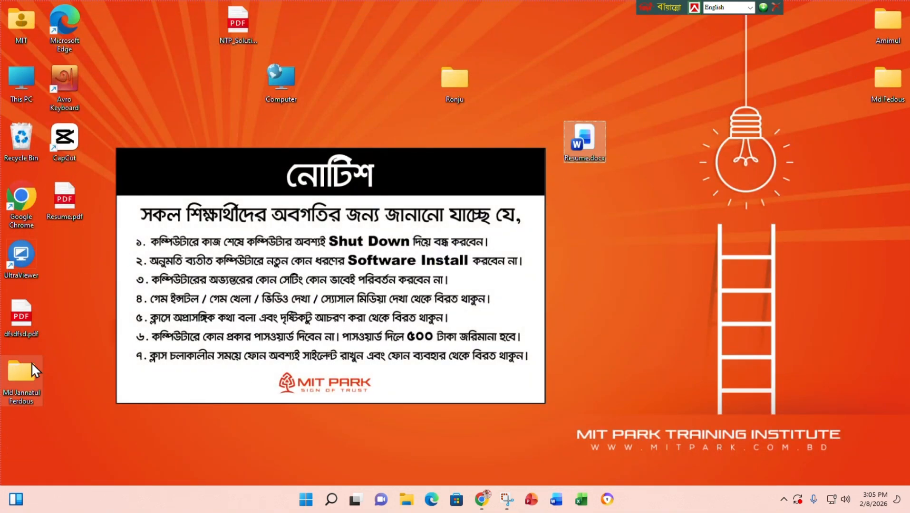
pyautogui.moveTo(69, 206); pyautogui.dragTo(640, 143)
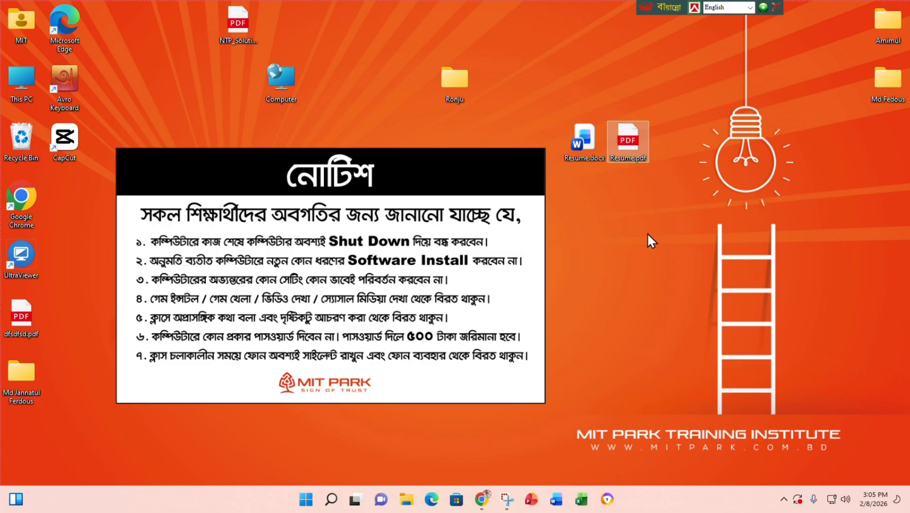